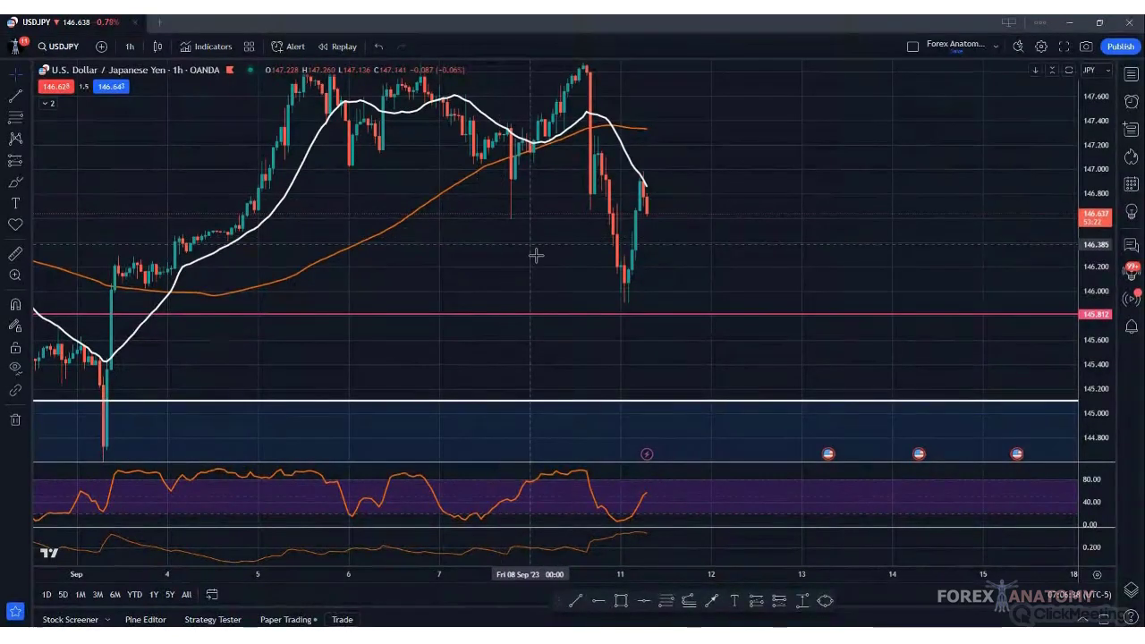
- Brush a roughly horizontal line across the 7–12 September lows at about 146.6 and undo it
drag(571, 275, 593, 315)
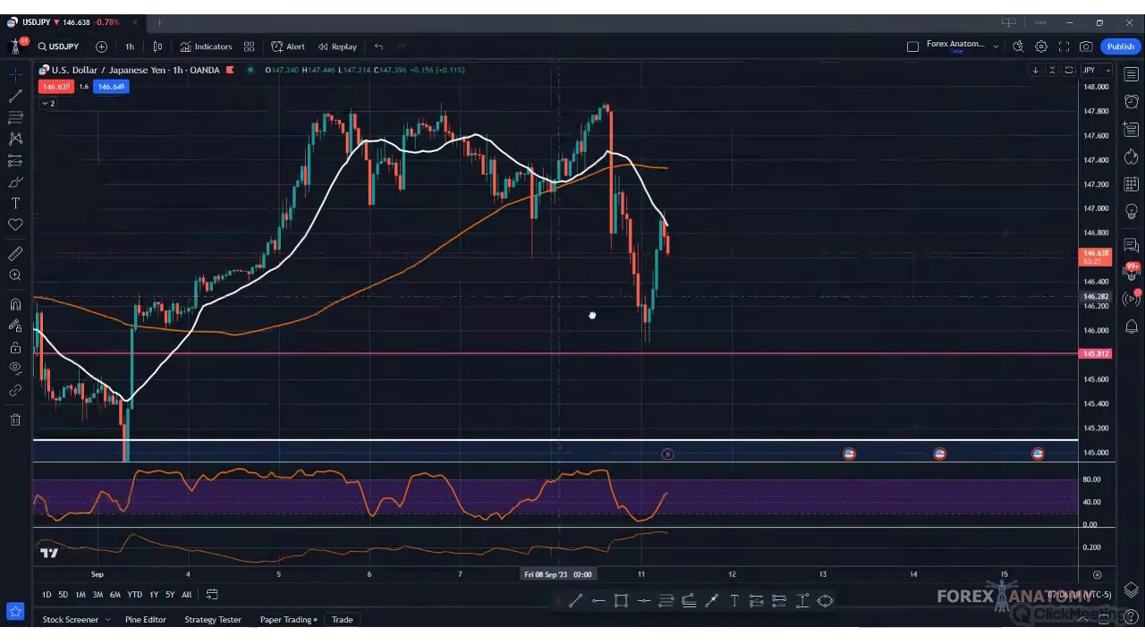
drag(593, 315, 619, 322)
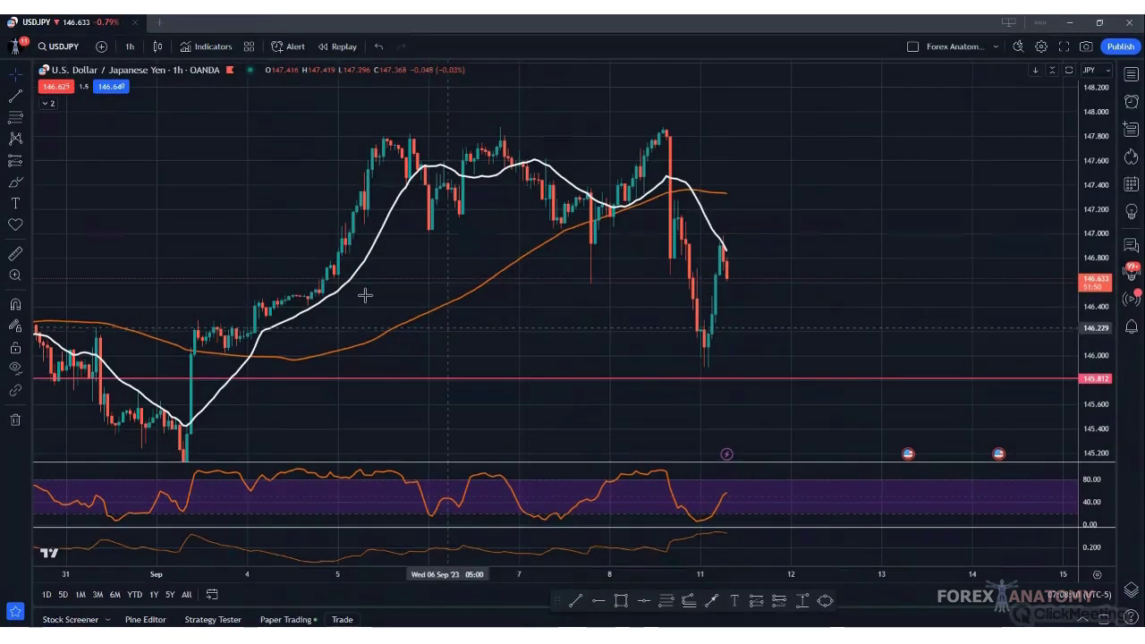
click(16, 182)
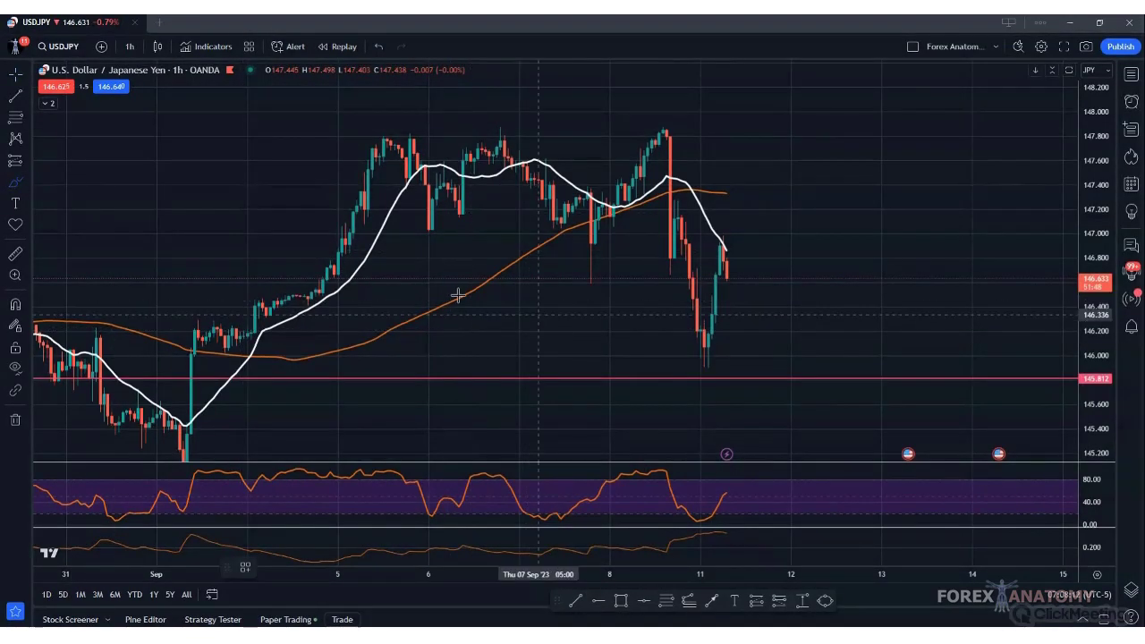
mouse_move(460, 283)
mouse_down()
mouse_move(767, 274)
mouse_move(812, 289)
mouse_up()
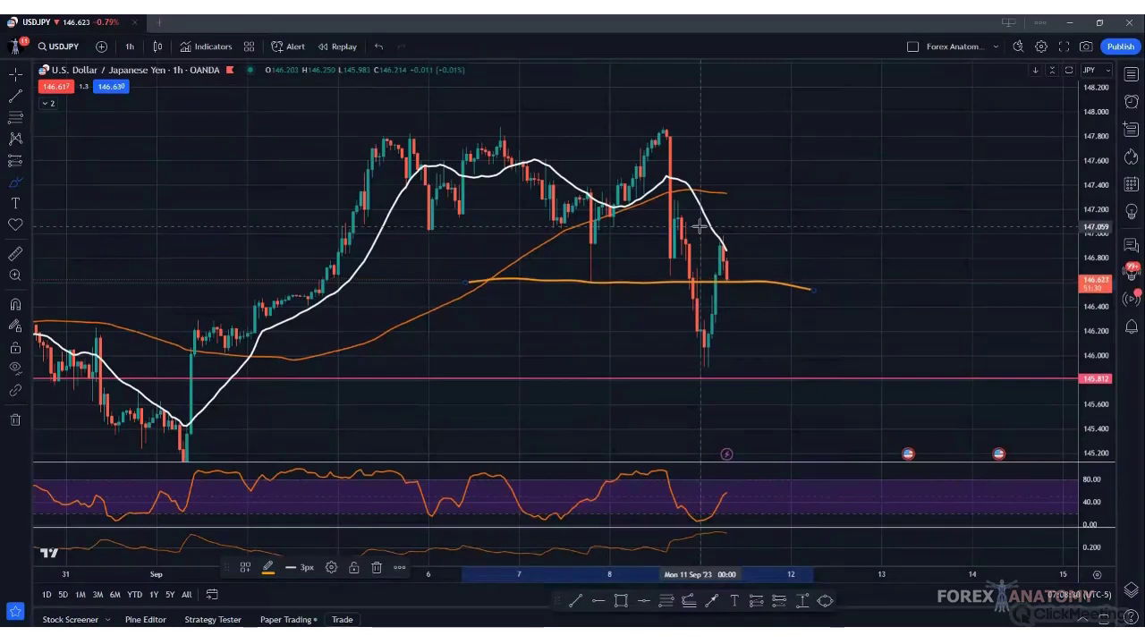
click(379, 46)
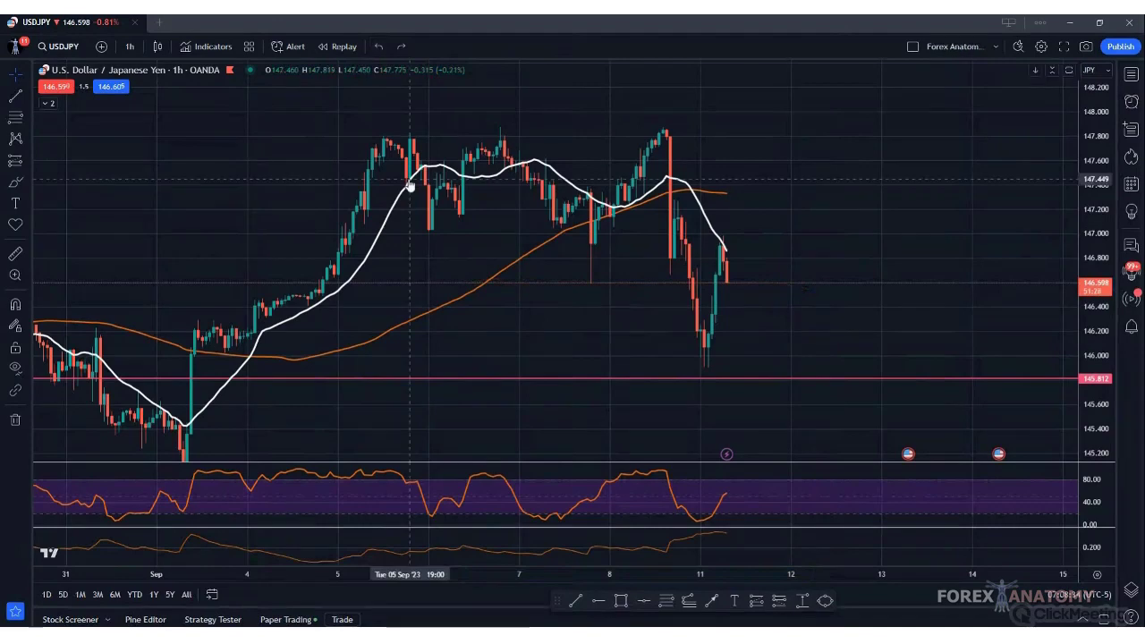
- Draw a rectangle from 146.995 to 147.268, spanning 8 to 13 September, and apply the 1H Supply Zone (Sellers) template
click(26, 182)
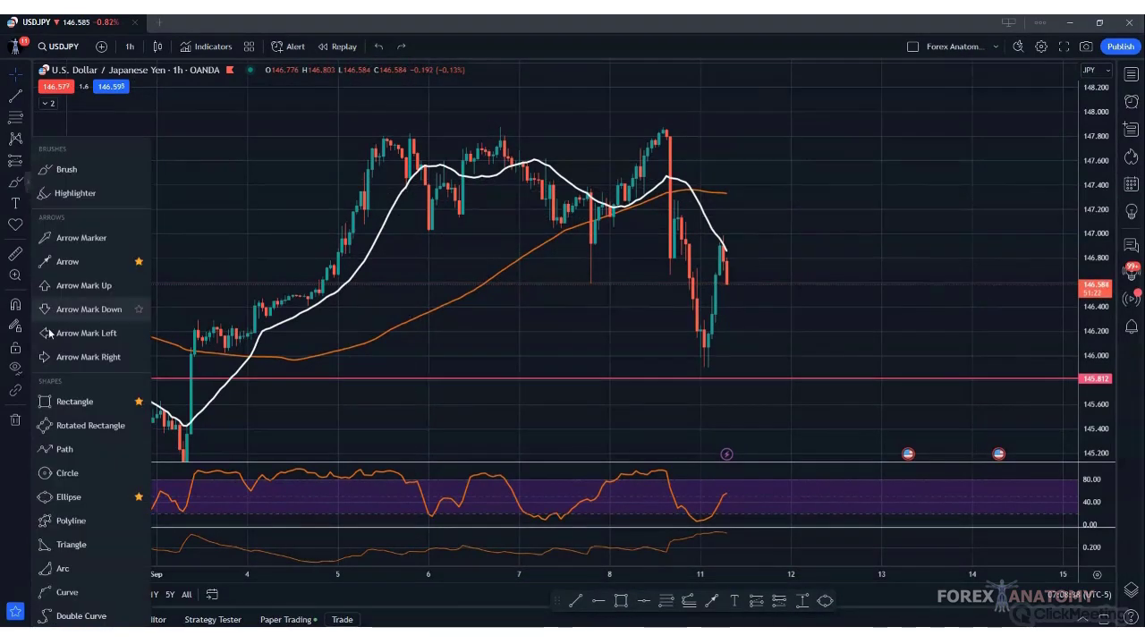
click(44, 401)
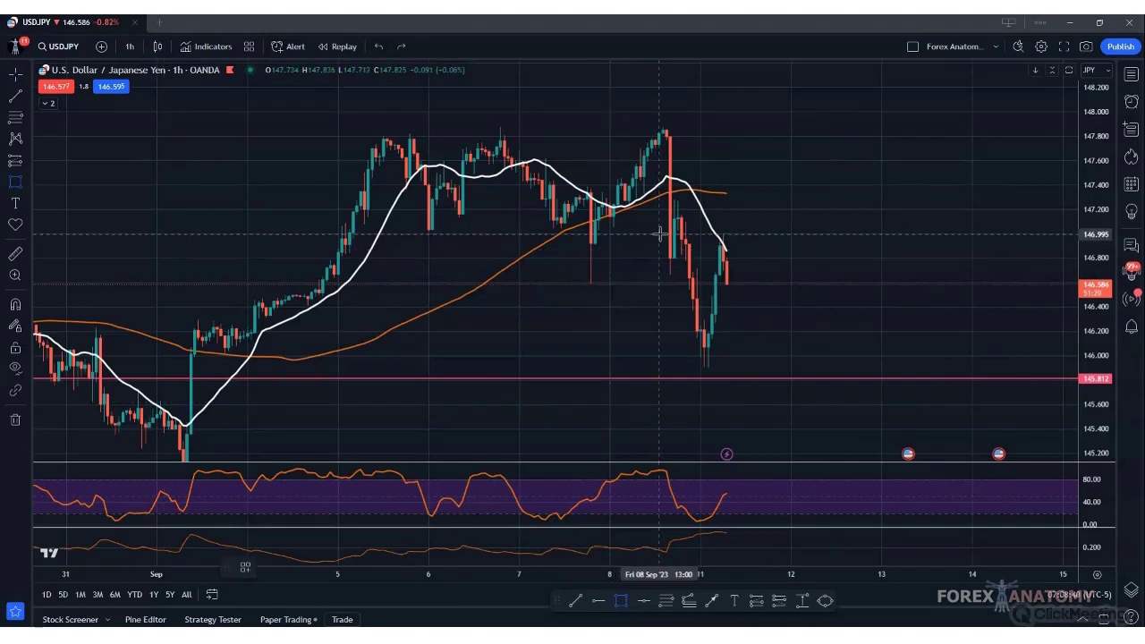
mouse_move(662, 234)
mouse_down()
mouse_move(869, 195)
mouse_move(897, 201)
mouse_up()
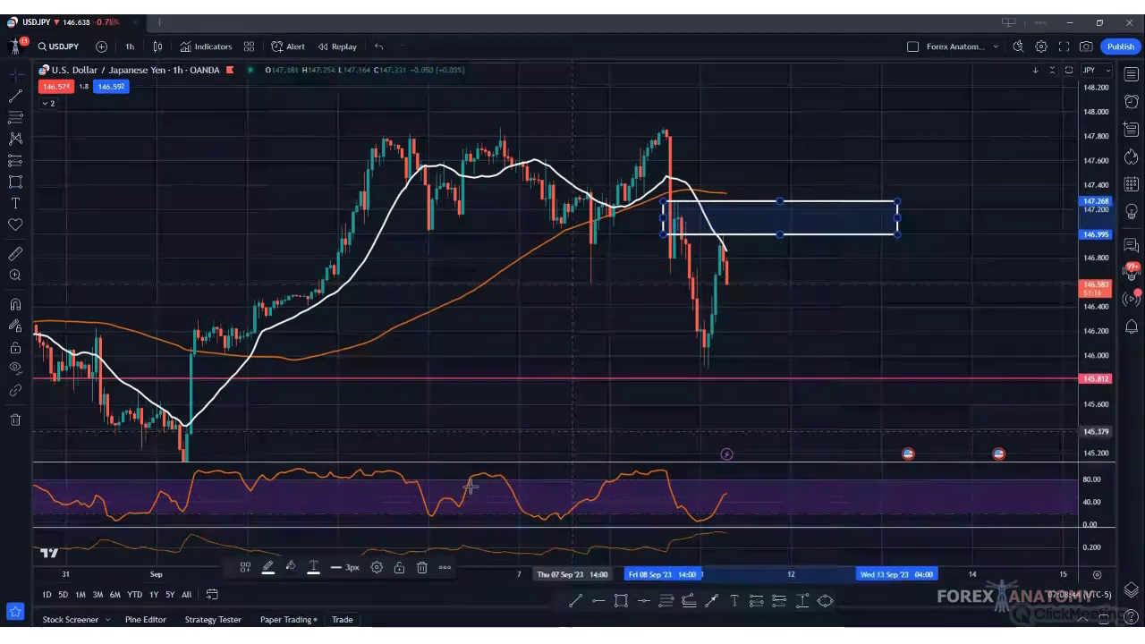
click(245, 567)
click(314, 419)
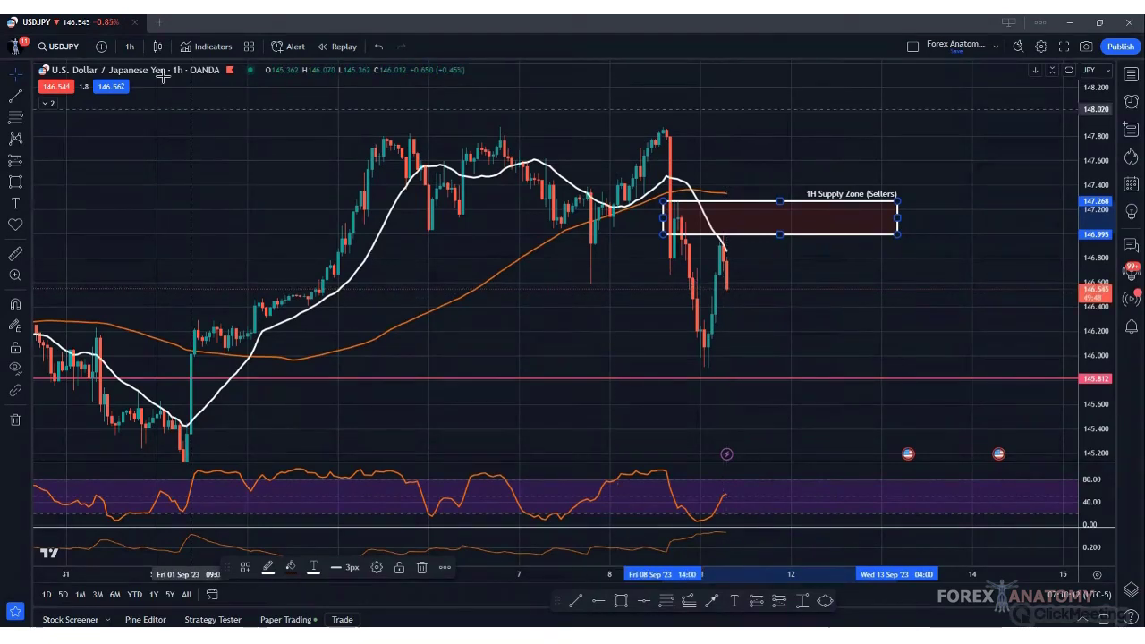
- Switch the chart to the 15-minute timeframe
click(132, 47)
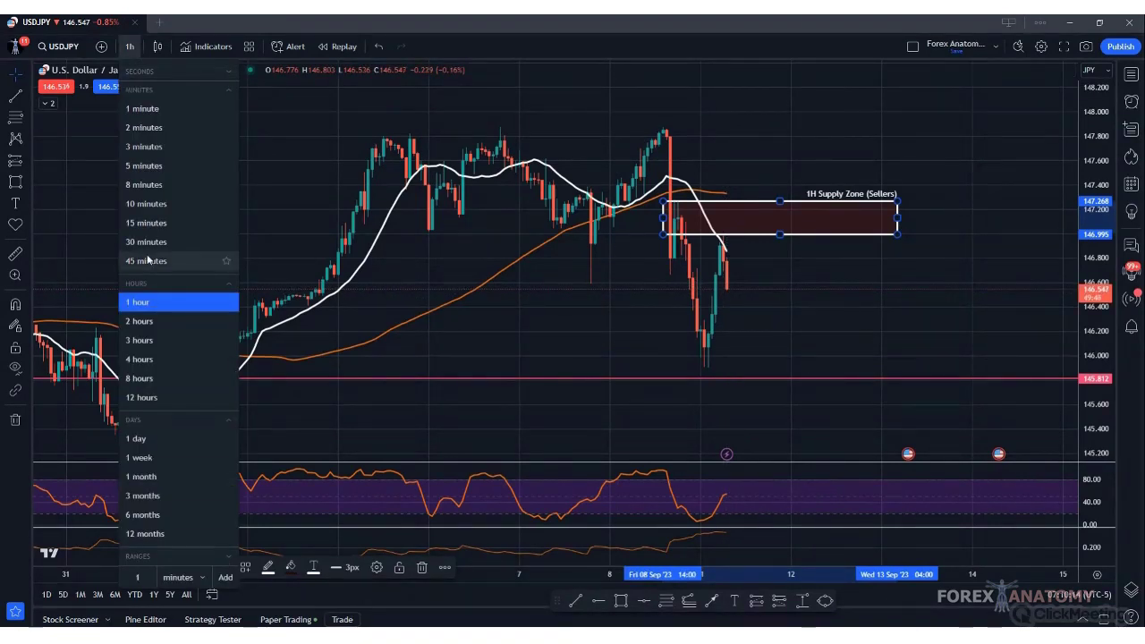
click(150, 225)
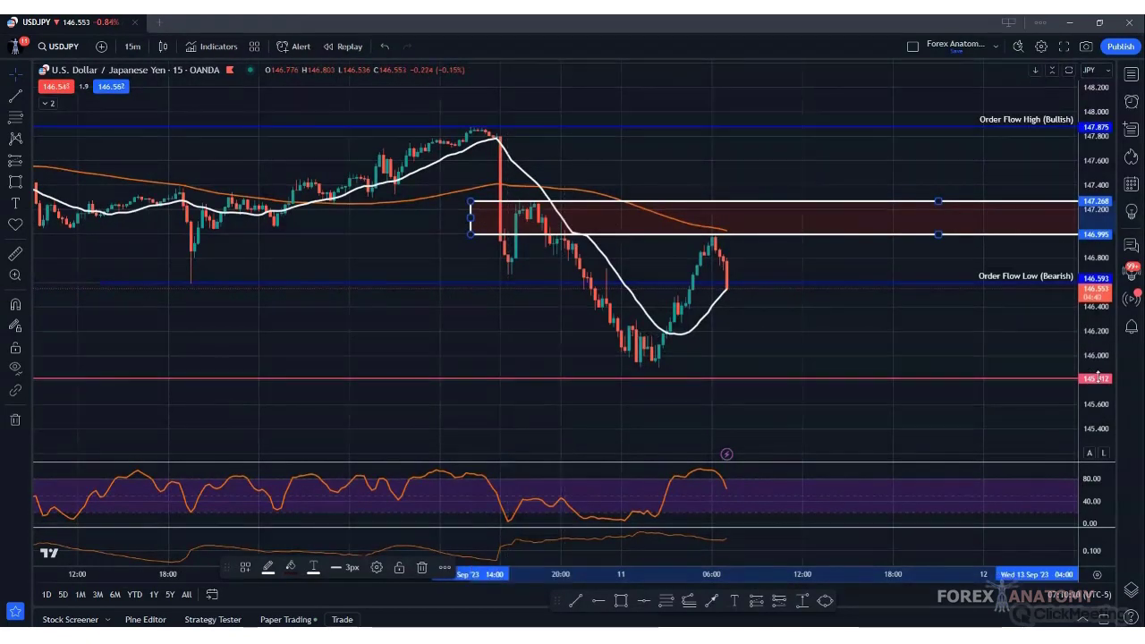
drag(1093, 400, 799, 366)
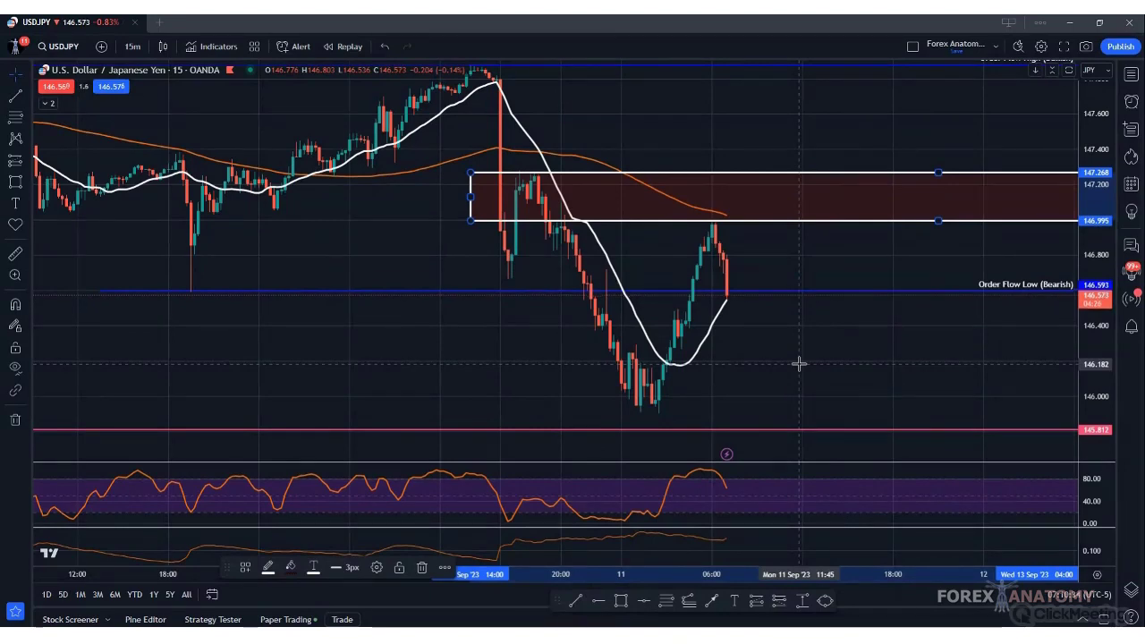
- Brush a two-peak pattern with a higher second peak in the empty area above price and undo it
drag(539, 113, 532, 332)
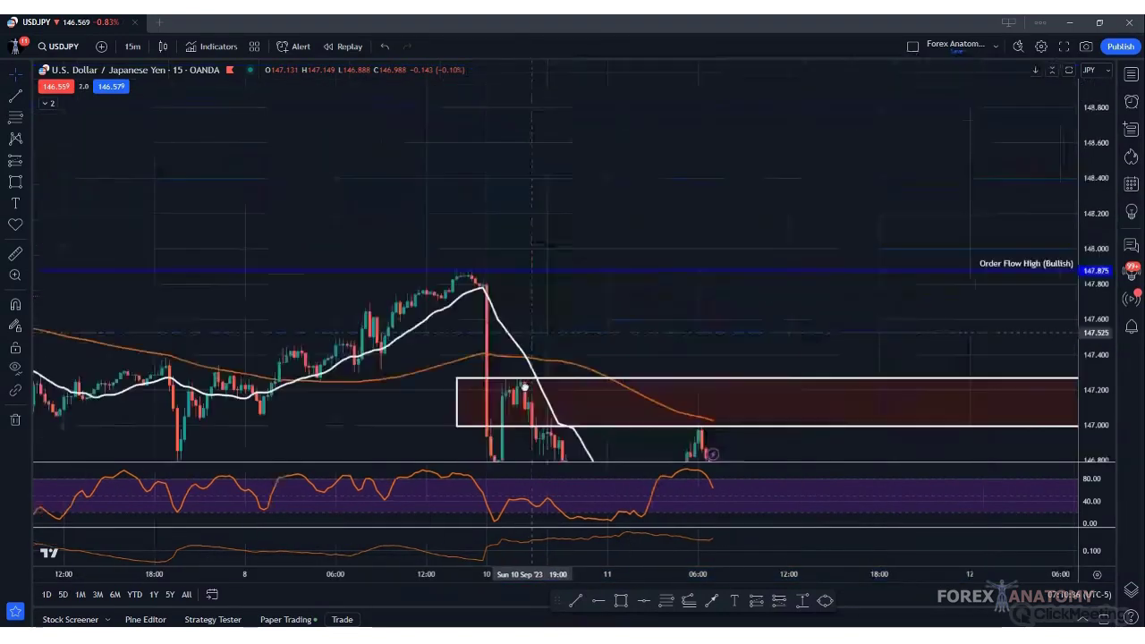
drag(525, 387, 498, 526)
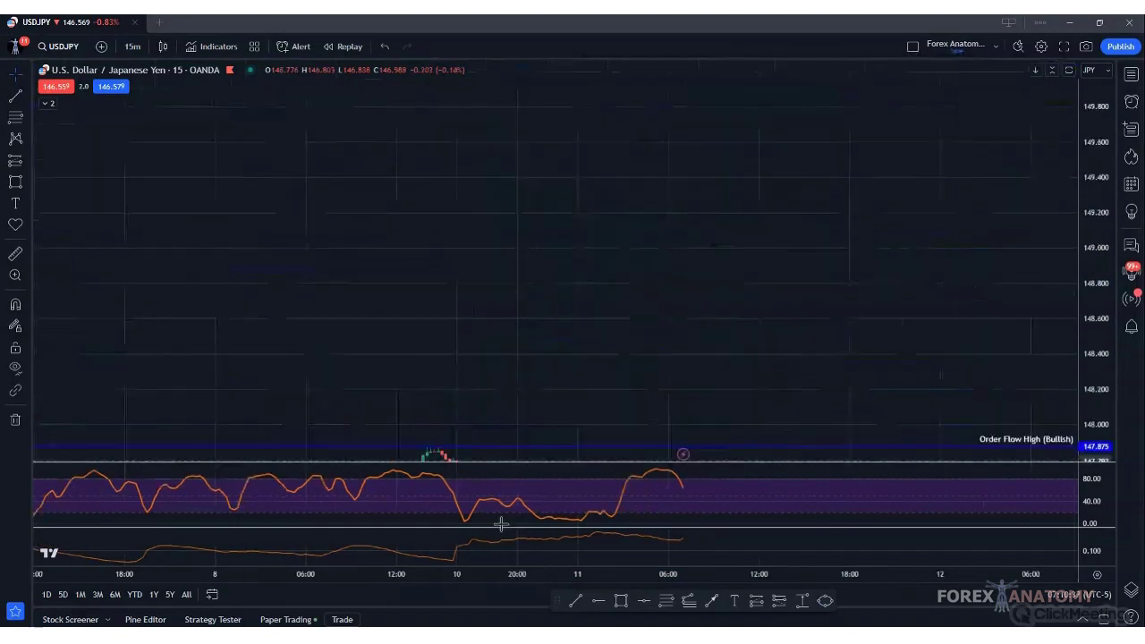
click(28, 183)
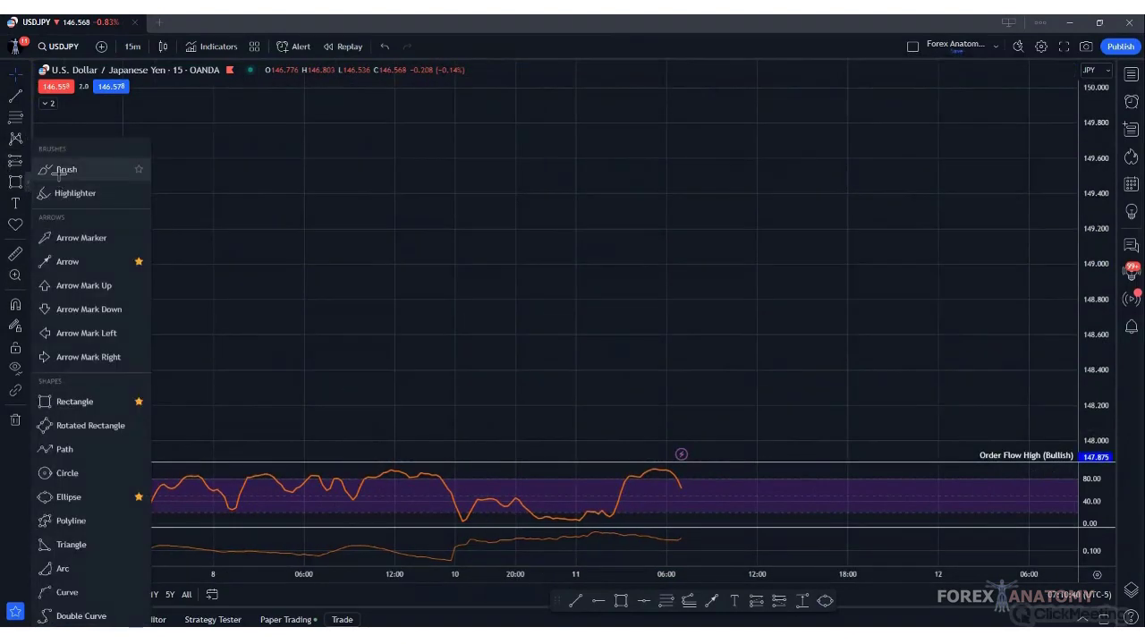
click(63, 170)
mouse_move(392, 369)
mouse_down()
mouse_move(460, 194)
mouse_move(521, 281)
mouse_move(603, 110)
mouse_move(727, 398)
mouse_up()
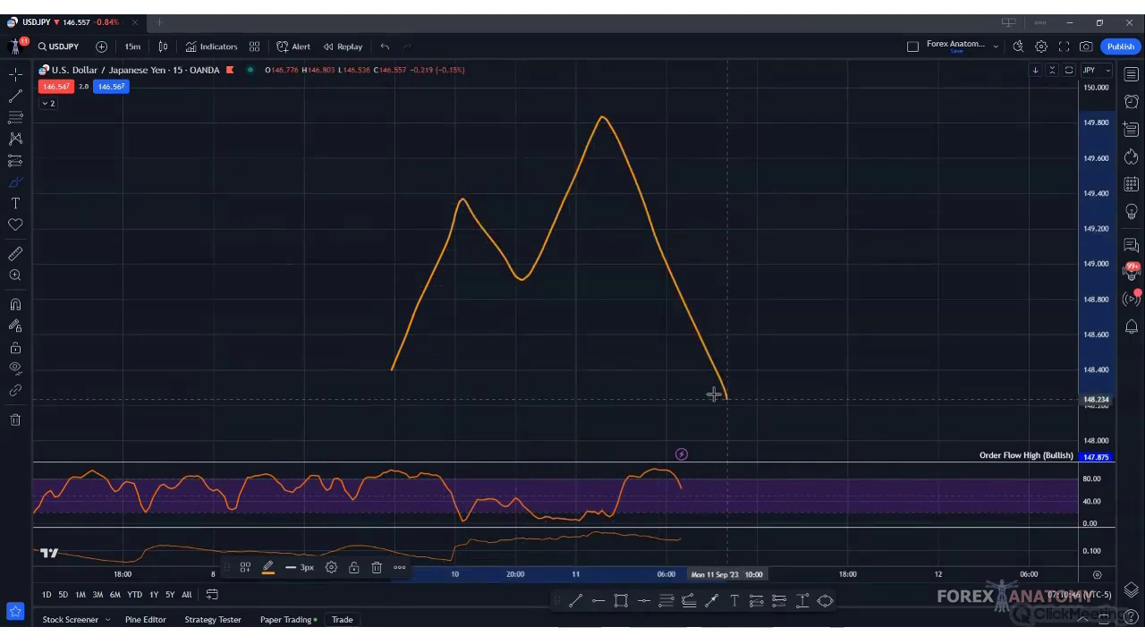
click(385, 45)
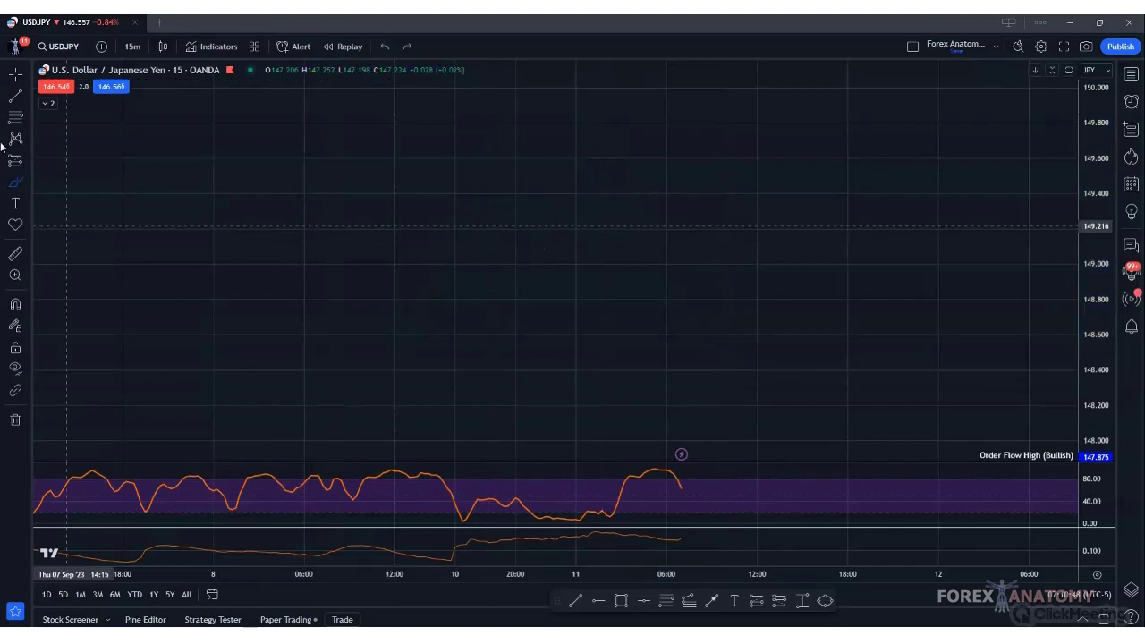
- Brush a path from the 11 September low through two peaks at the supply zone, dropping to about 145.75, and undo it
drag(573, 368, 646, 335)
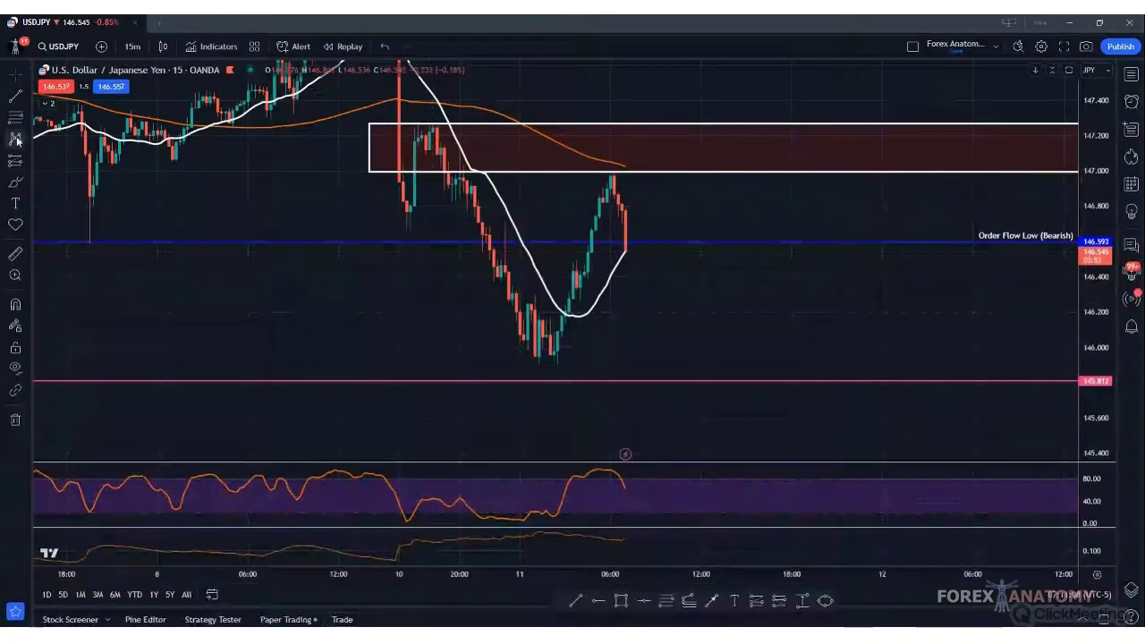
click(16, 182)
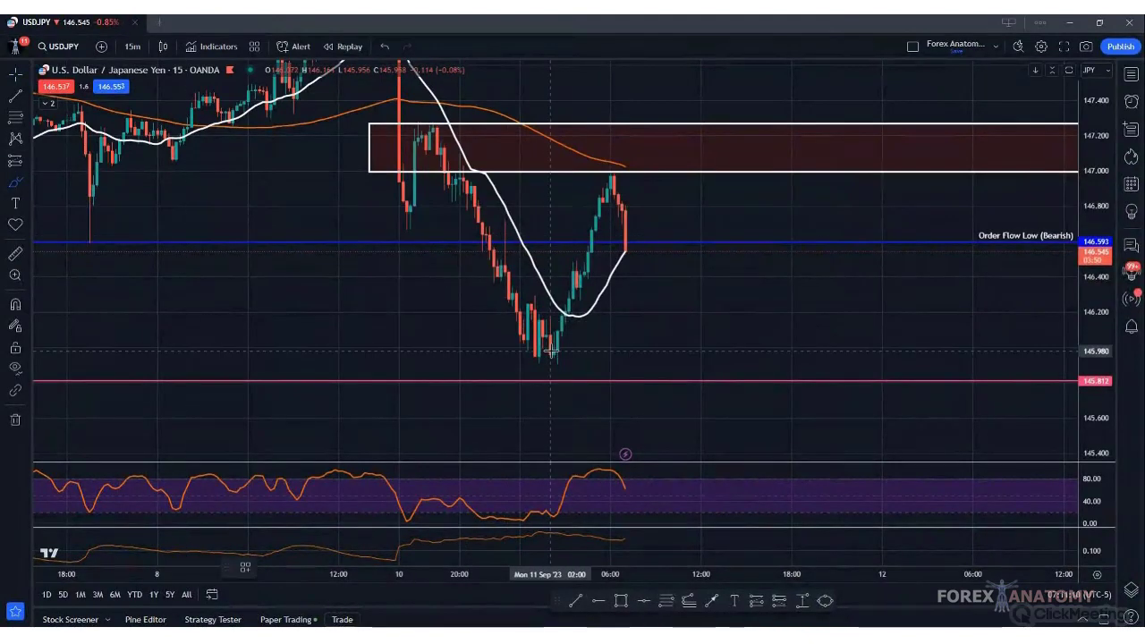
mouse_move(552, 351)
mouse_down()
mouse_move(604, 164)
mouse_move(632, 268)
mouse_up()
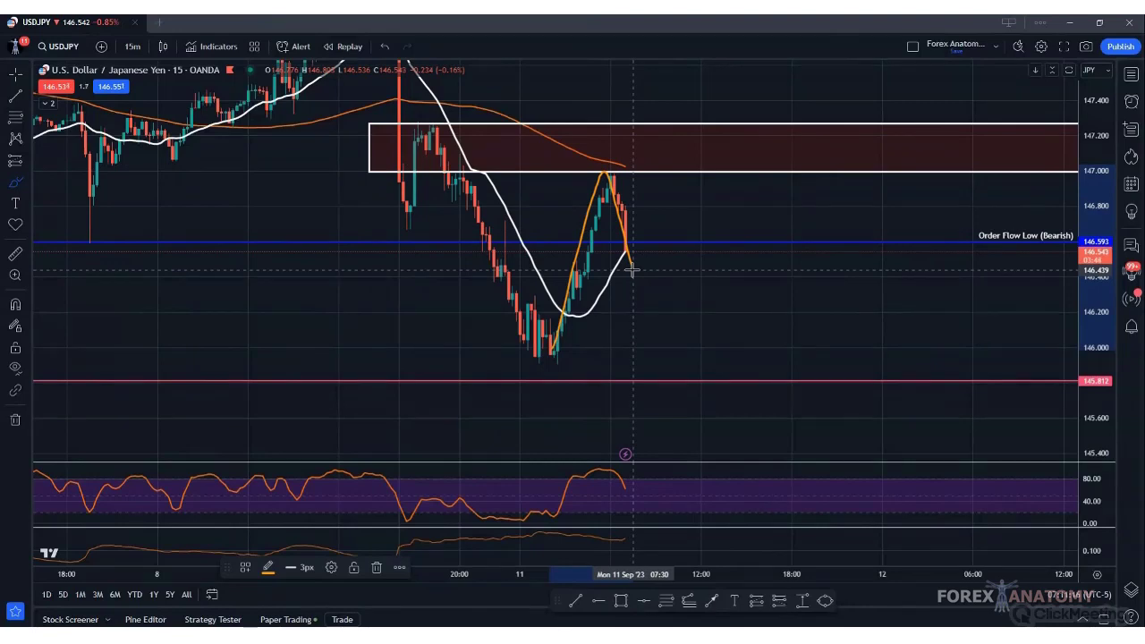
mouse_move(632, 269)
mouse_down()
mouse_move(672, 149)
mouse_move(741, 394)
mouse_up()
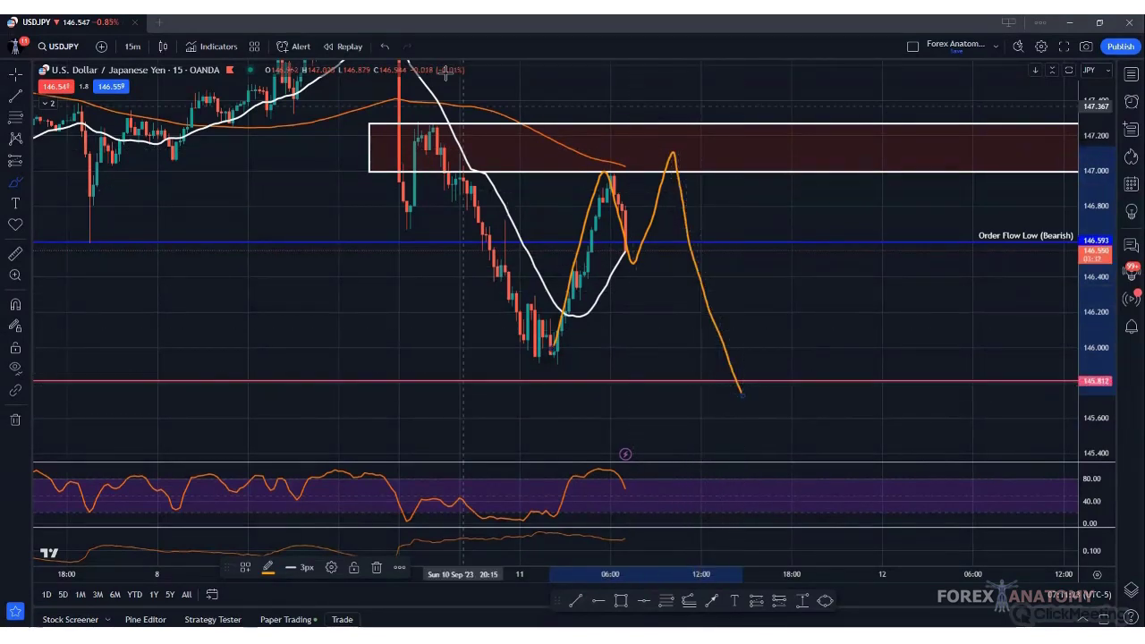
click(385, 50)
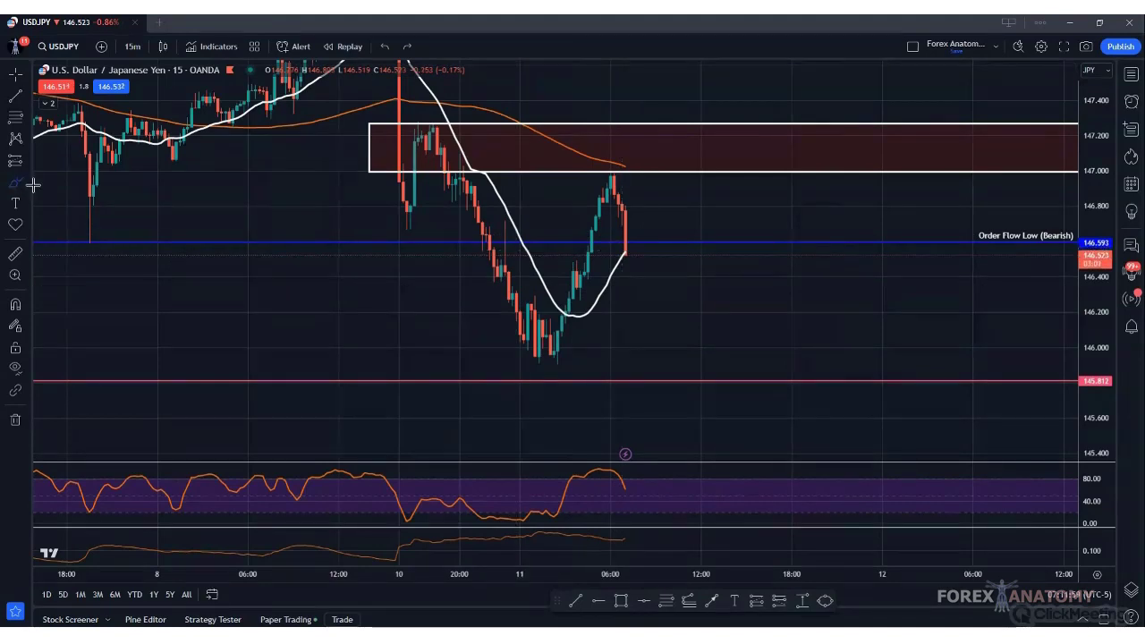
- Draw a rectangle from 146.270 to 146.486, 03:15 to 16:30 on 11 September, and apply the 15 Min Demand Zone (Buyers) template
key(alt+shift+r)
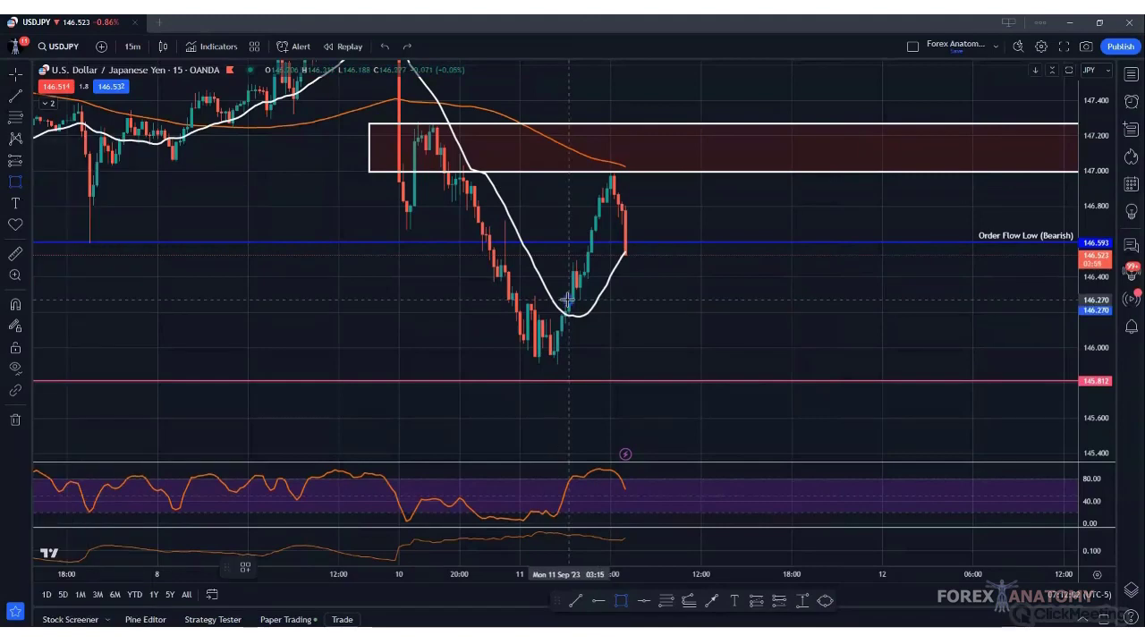
mouse_move(569, 299)
mouse_down()
mouse_move(731, 280)
mouse_move(770, 261)
mouse_up()
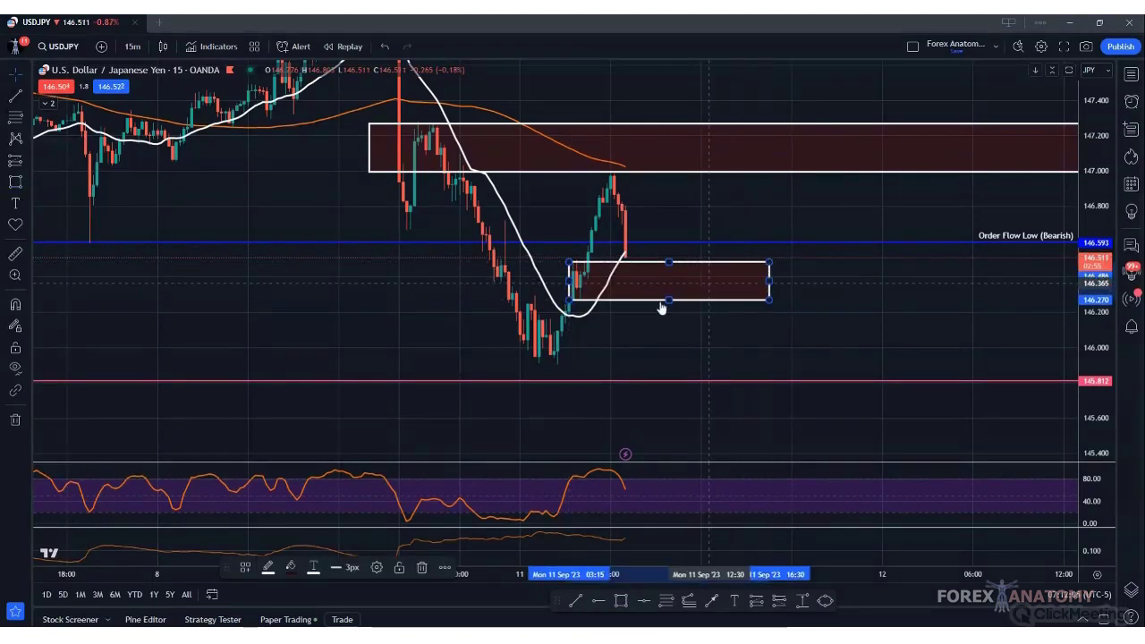
click(246, 568)
click(265, 486)
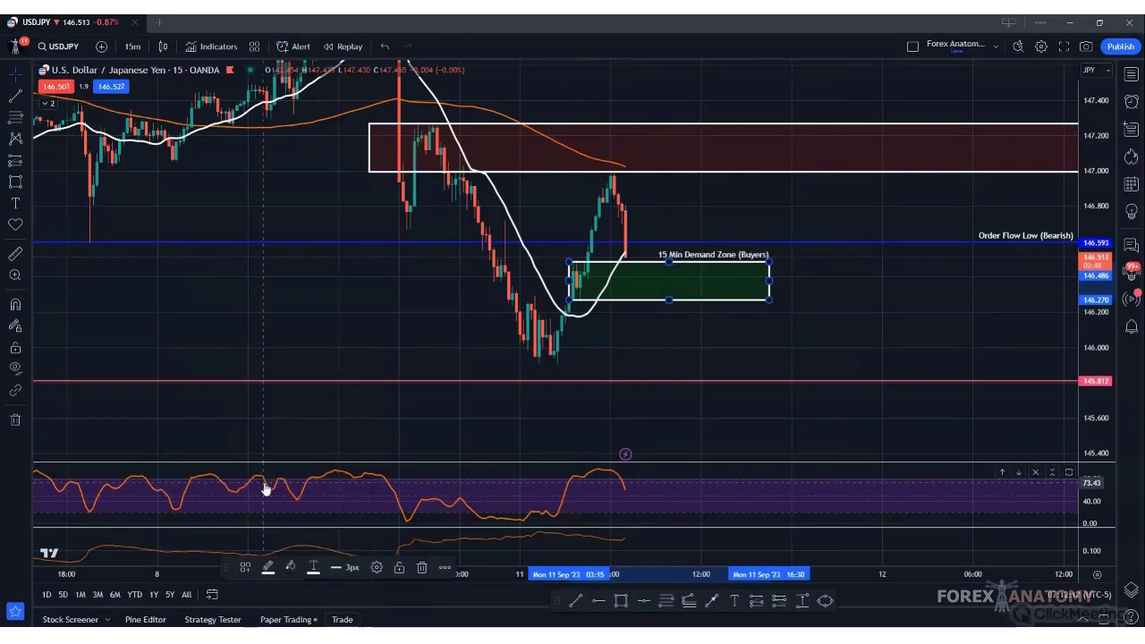
- Brush a projected path bouncing from the demand zone to about 146.9, breaking below the zone, retesting it and falling to about 145.85
click(16, 183)
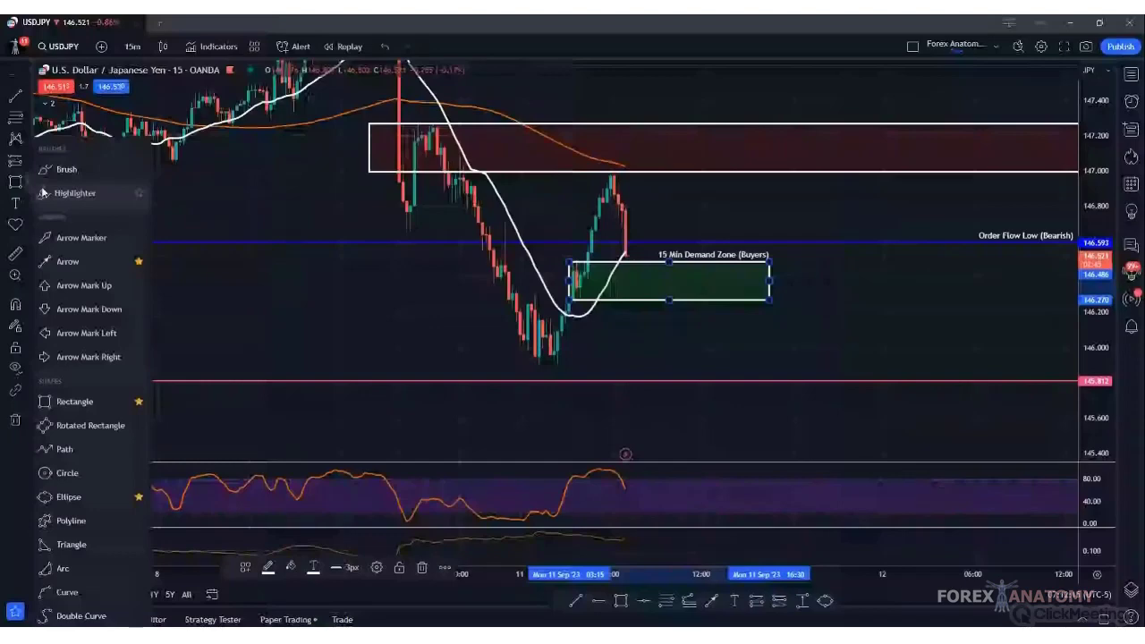
click(42, 192)
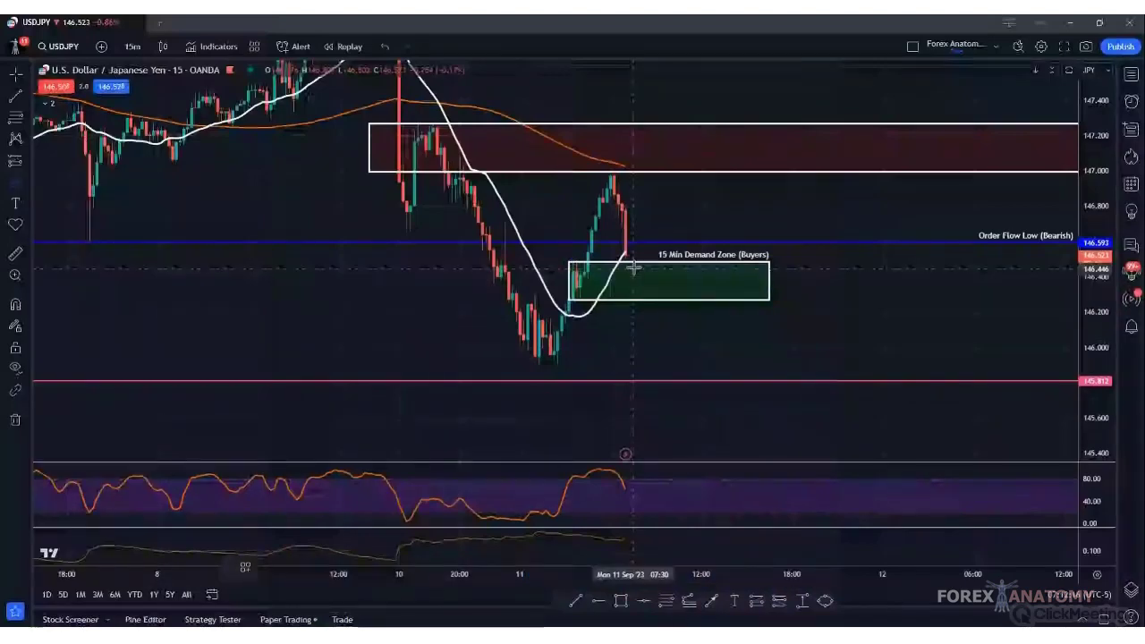
mouse_move(628, 254)
mouse_down()
mouse_move(664, 189)
mouse_move(666, 320)
mouse_move(692, 285)
mouse_move(737, 371)
mouse_up()
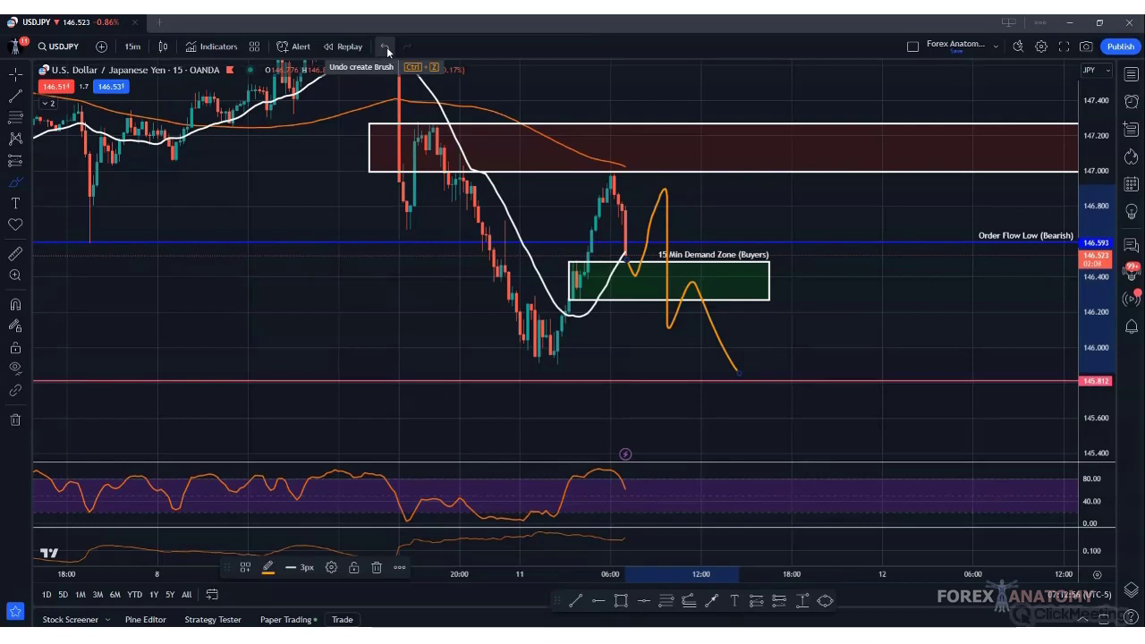
- Switch the chart to the 1-hour timeframe and extend the 15 Min Demand Zone's end to 13 September 00:00
click(132, 49)
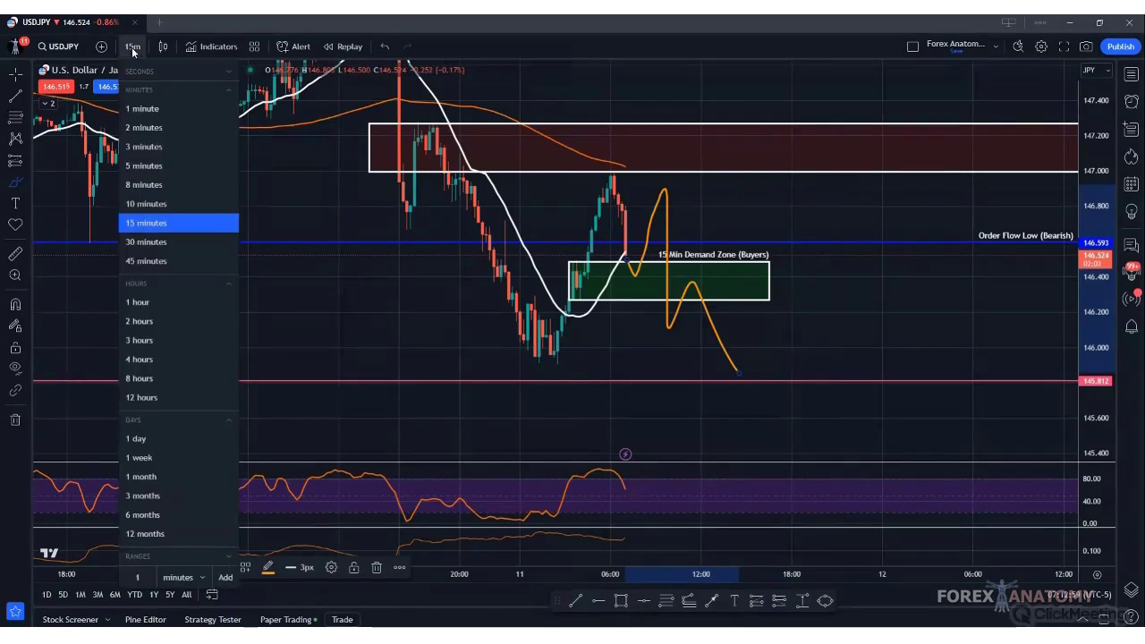
click(141, 302)
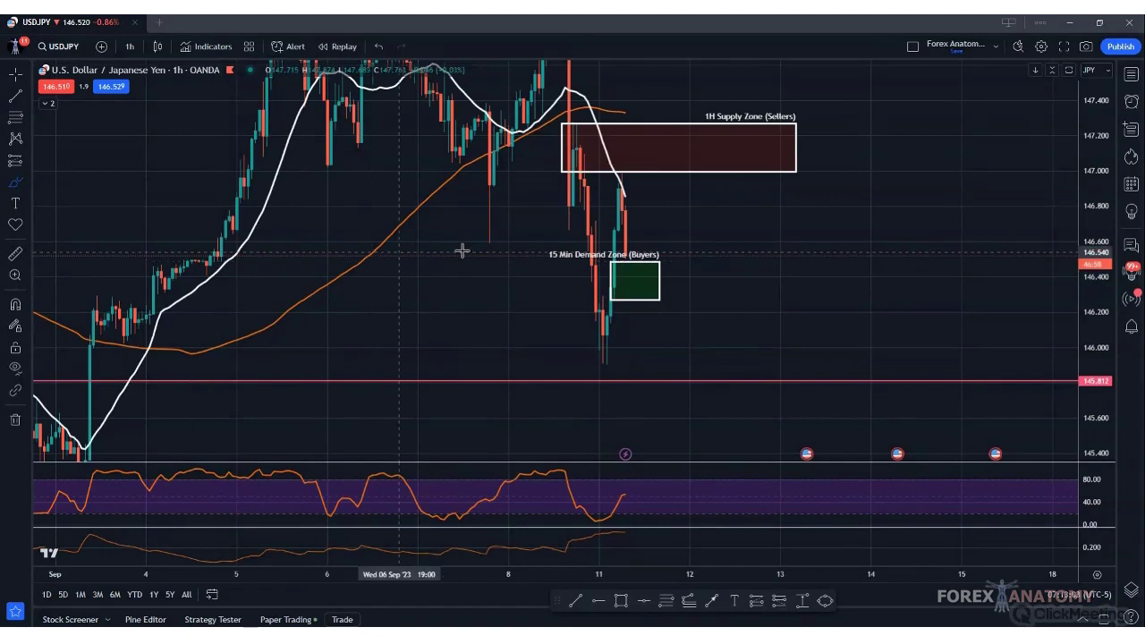
click(658, 279)
drag(659, 279, 745, 272)
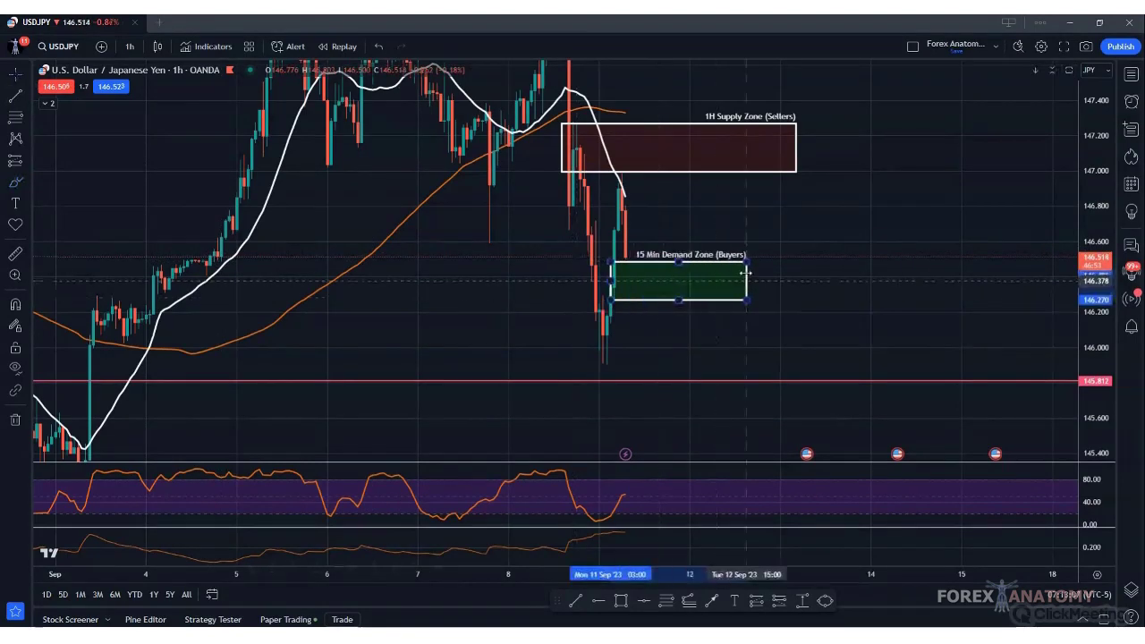
drag(780, 275, 781, 279)
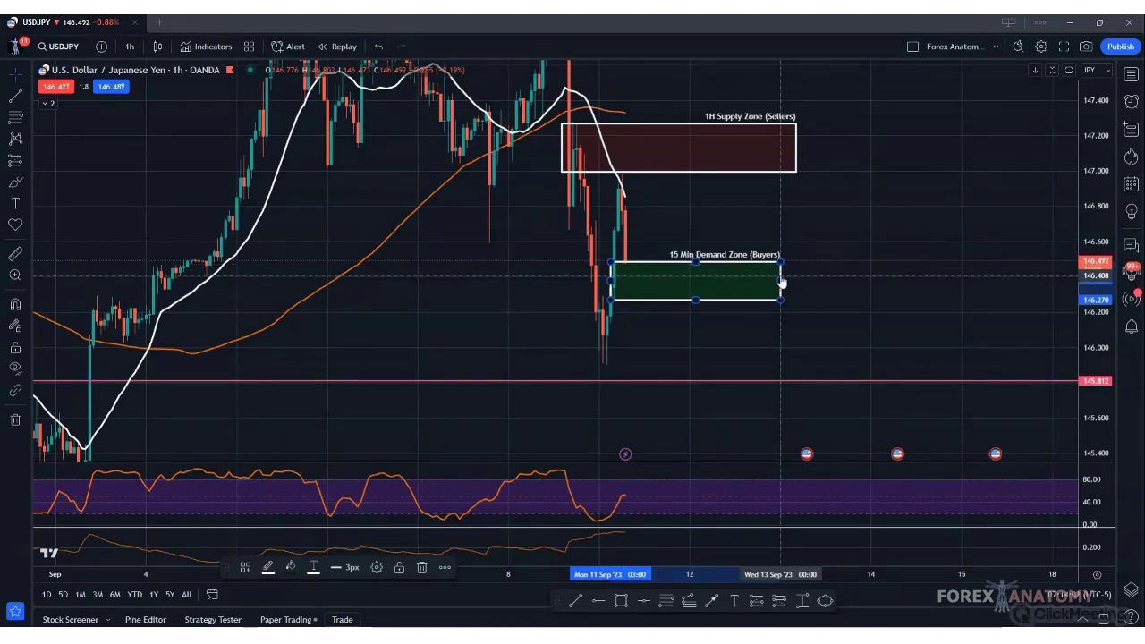
- Brush a narrow loop around the sharp bearish drop from about 147.8 to 146.65 at the start of the supply zone
drag(1096, 106, 1101, 212)
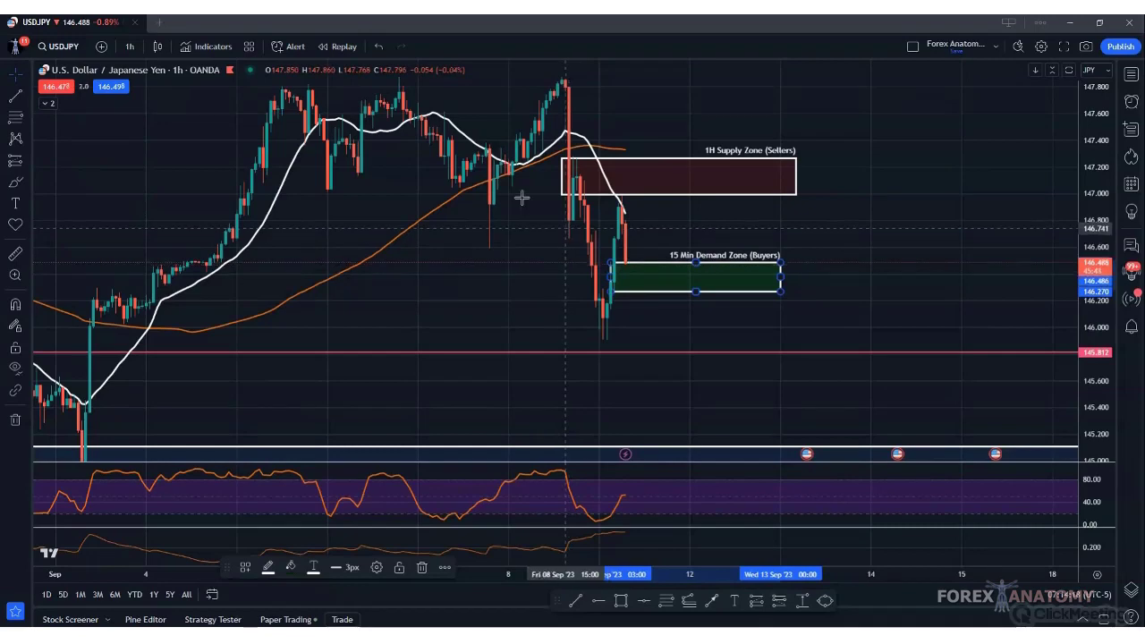
click(14, 183)
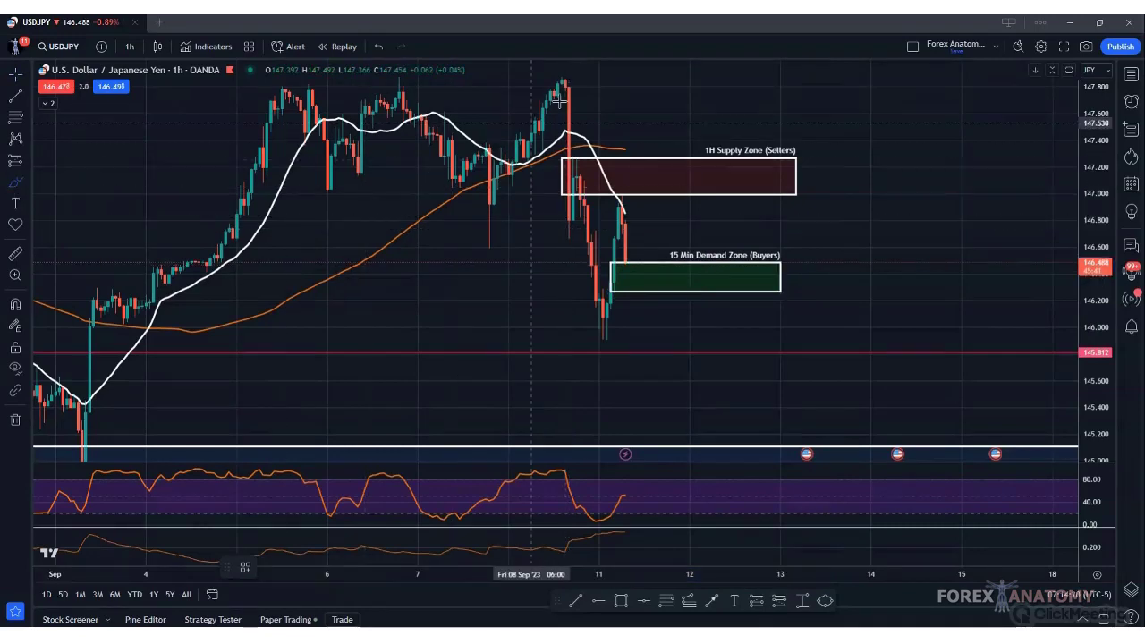
mouse_move(564, 116)
mouse_down()
mouse_move(566, 242)
mouse_move(567, 82)
mouse_up()
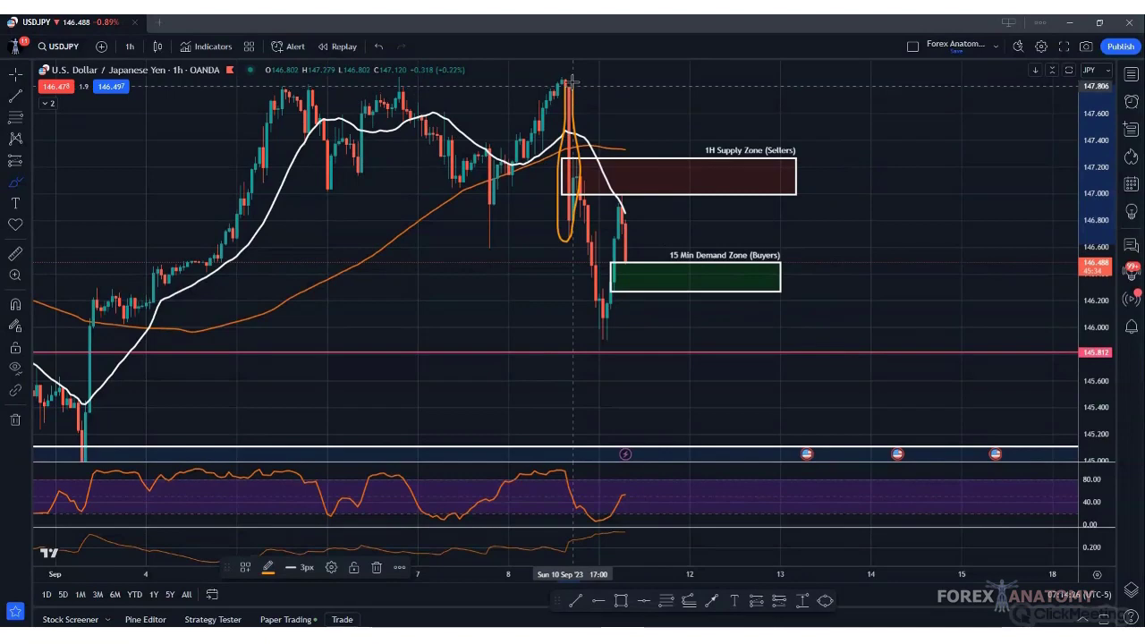
- Undo the loop around the sharp bearish drop and dismiss the US30 alert notification
click(379, 46)
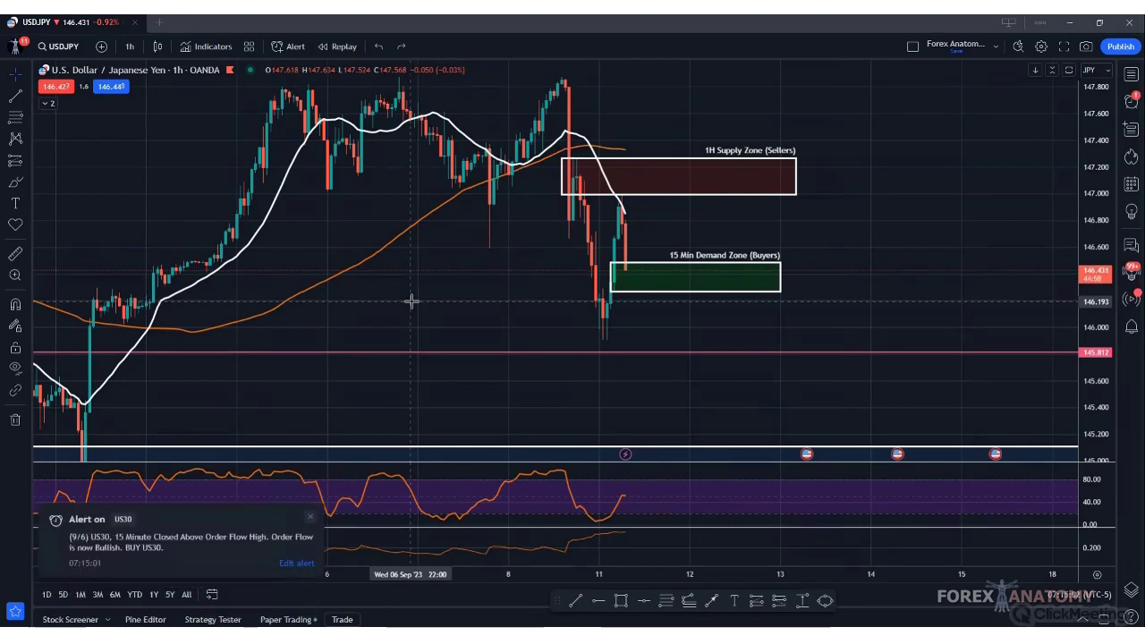
click(310, 520)
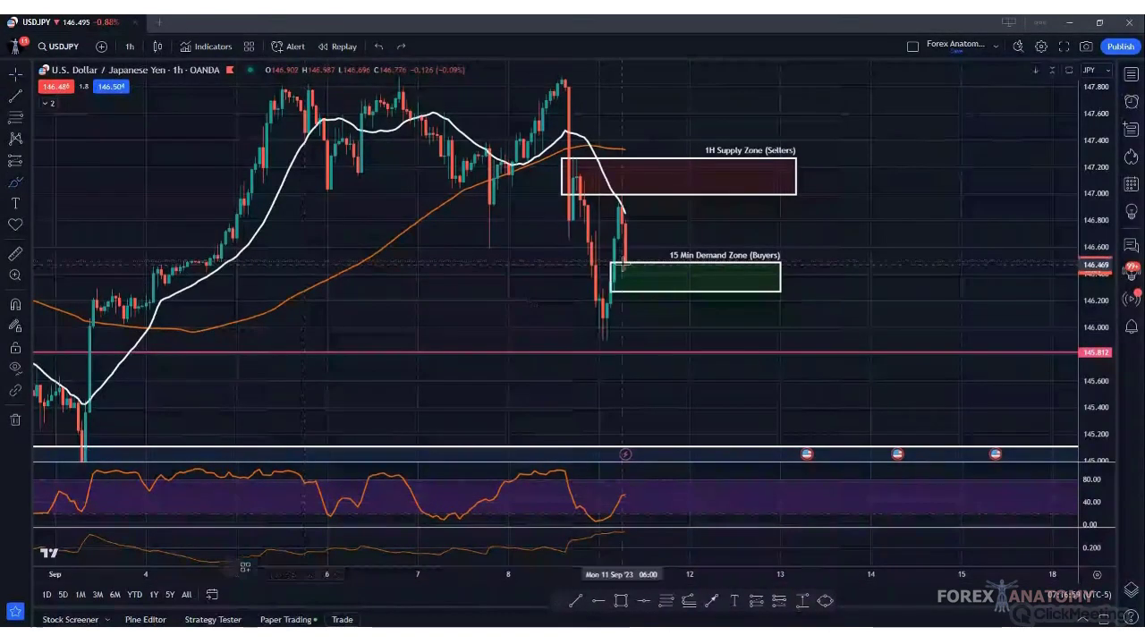
- Brush one path bouncing from the demand zone to about 146.7 and another breaking down to about 145.94, undoing each
mouse_move(625, 265)
mouse_down()
mouse_move(650, 276)
mouse_move(665, 230)
mouse_up()
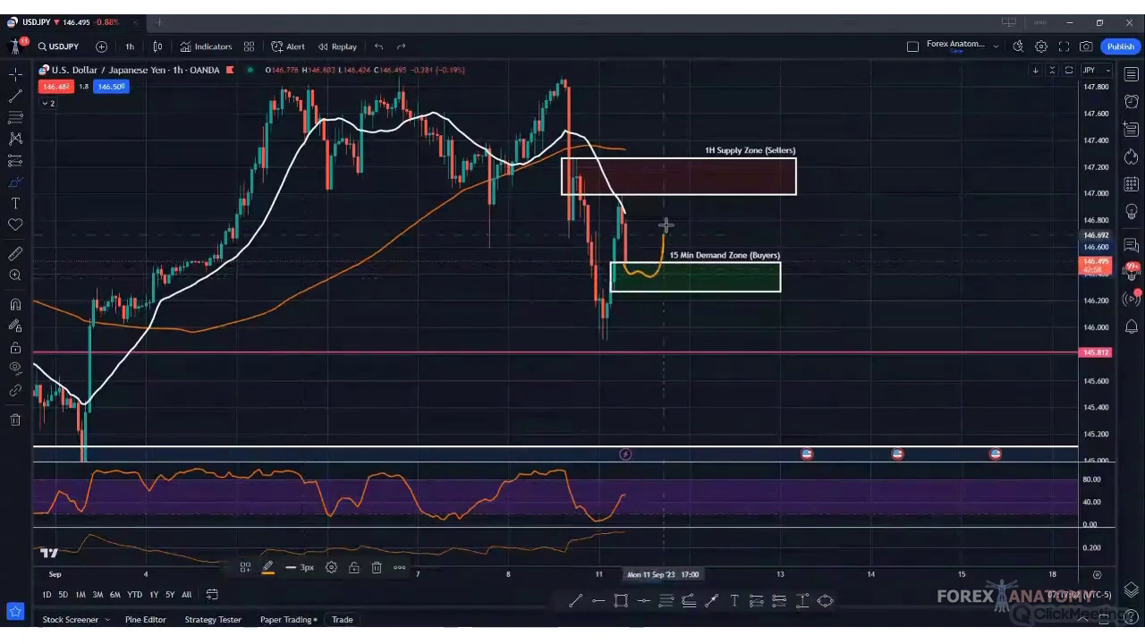
click(378, 45)
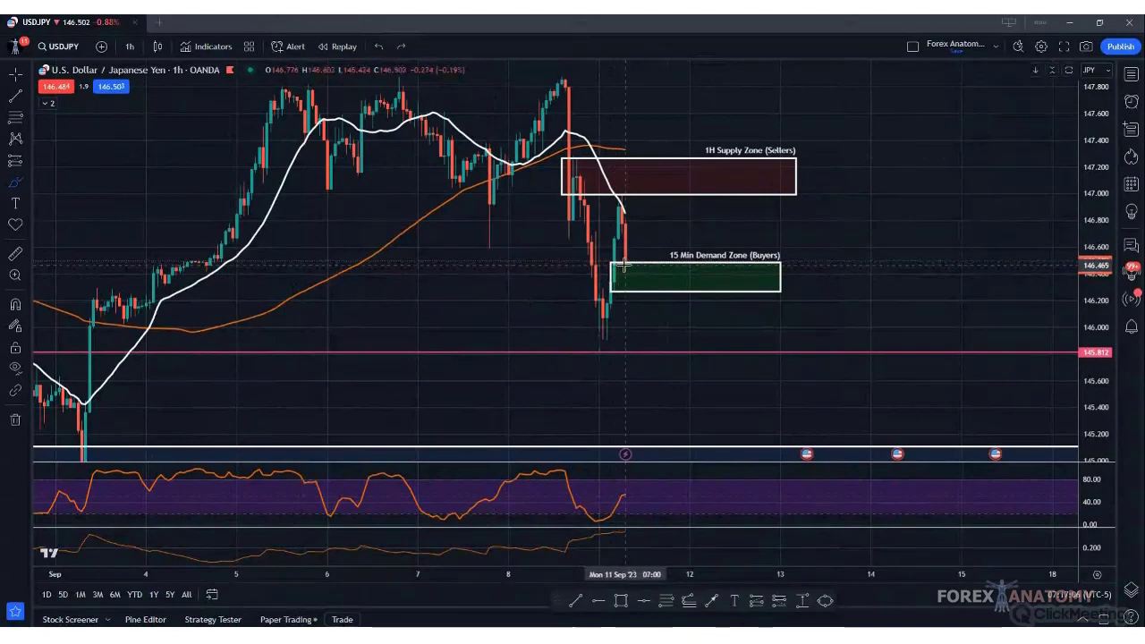
mouse_move(625, 266)
mouse_down()
mouse_move(630, 283)
mouse_move(645, 260)
mouse_move(651, 336)
mouse_up()
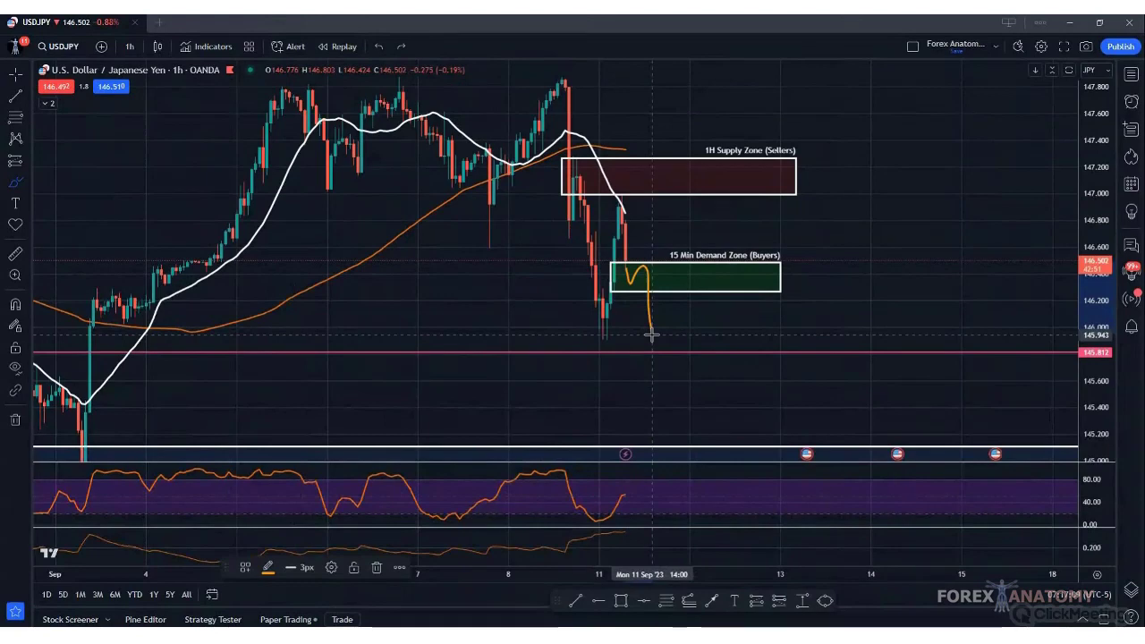
click(380, 46)
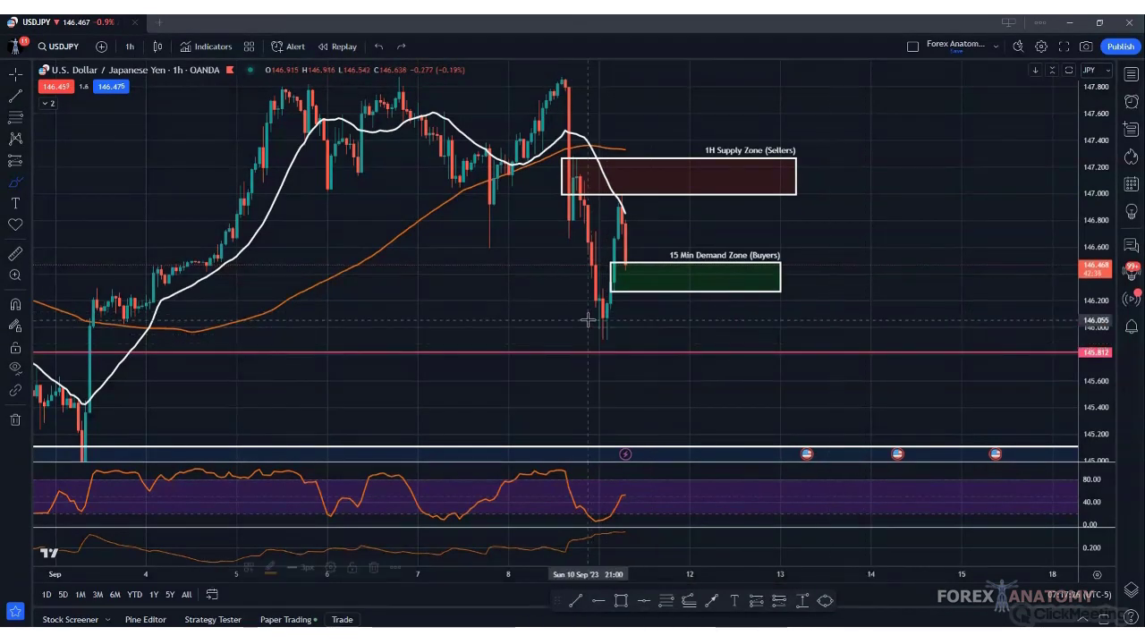
- Brush rough horizontal strokes around the recent low, between about 146.05 and 145.9, and undo them
mouse_move(594, 322)
mouse_down()
mouse_move(742, 322)
mouse_move(574, 329)
mouse_move(766, 327)
mouse_move(675, 338)
mouse_up()
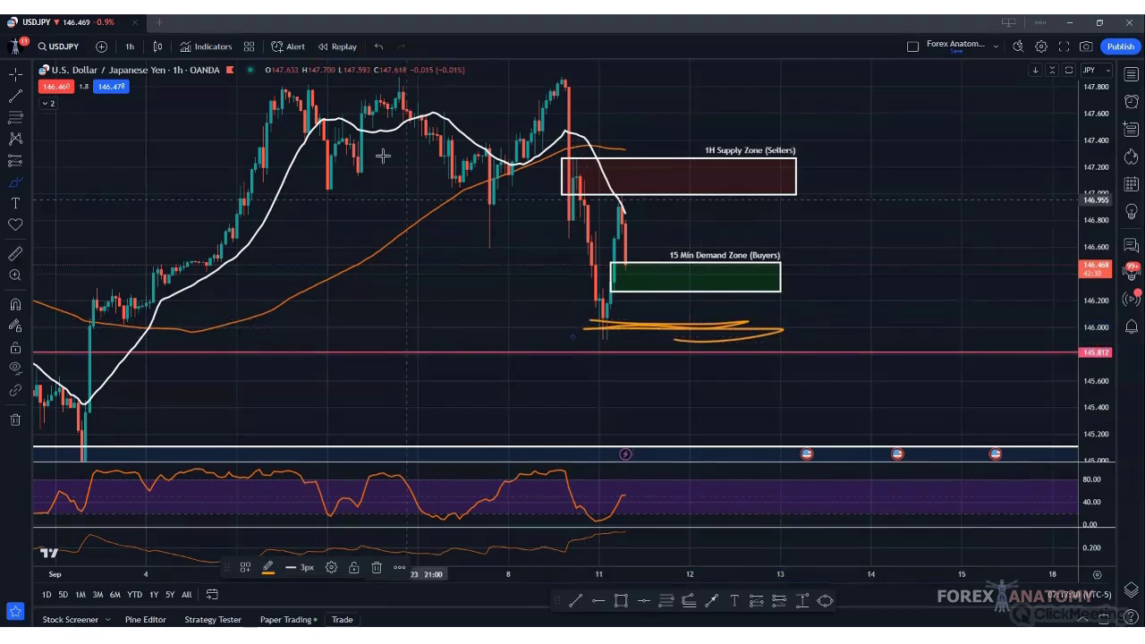
click(376, 49)
click(377, 48)
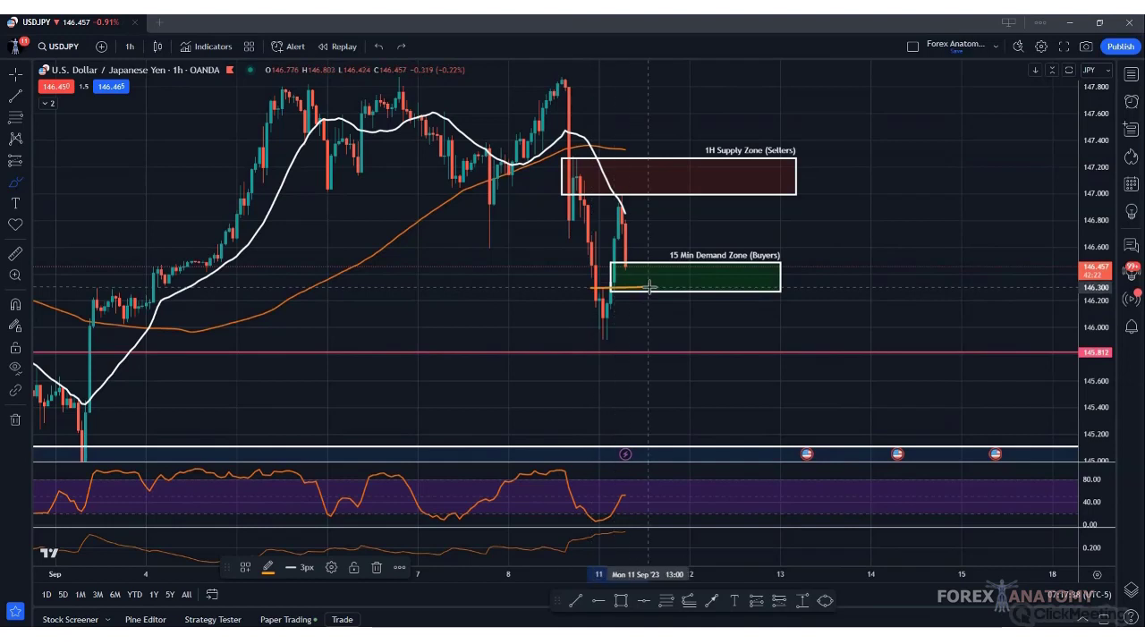
- Brush a short horizontal line at about 146.3 and a stroke below it near the recent low, and undo both
mouse_move(611, 288)
mouse_down()
mouse_move(644, 288)
mouse_move(601, 309)
mouse_move(754, 328)
mouse_move(627, 345)
mouse_move(580, 331)
mouse_move(597, 311)
mouse_up()
click(379, 46)
click(380, 46)
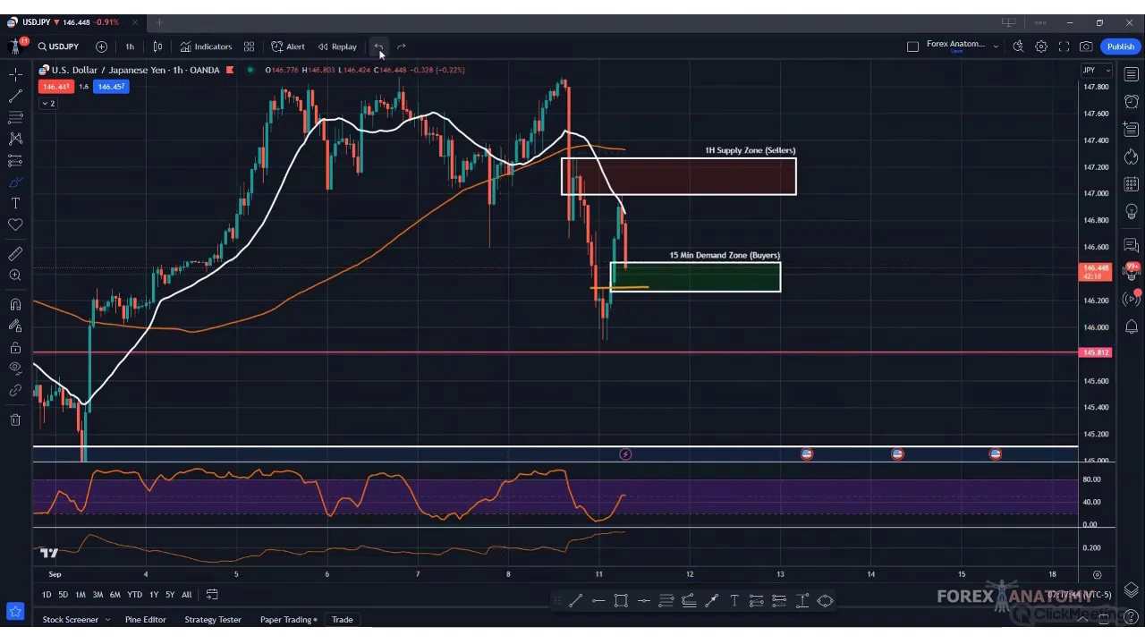
click(380, 46)
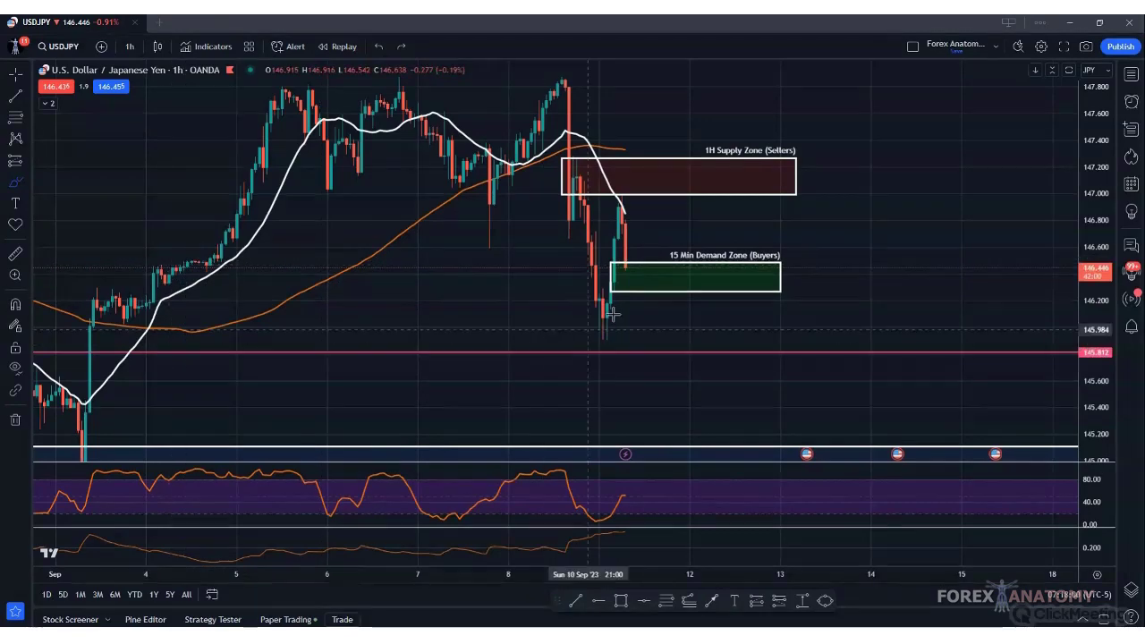
- Brush a line at the low near 145.9 and a path breaking to about 145.8, looping at a retest near 146.0 and falling to 145.25
drag(626, 284, 635, 350)
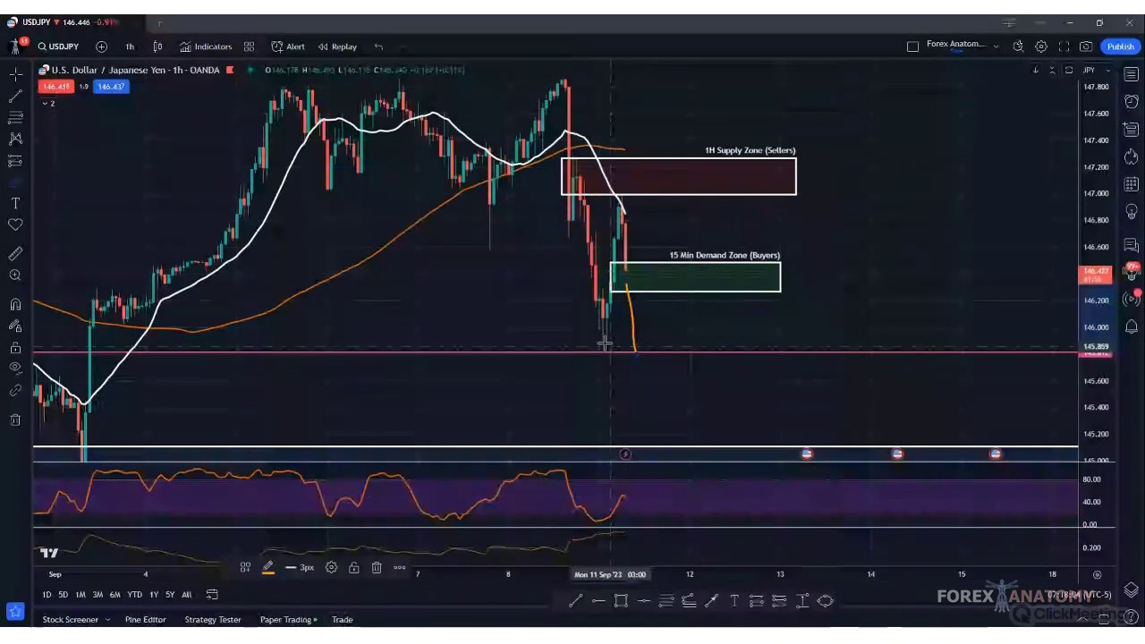
mouse_move(594, 338)
mouse_down()
mouse_move(697, 338)
mouse_move(648, 330)
mouse_up()
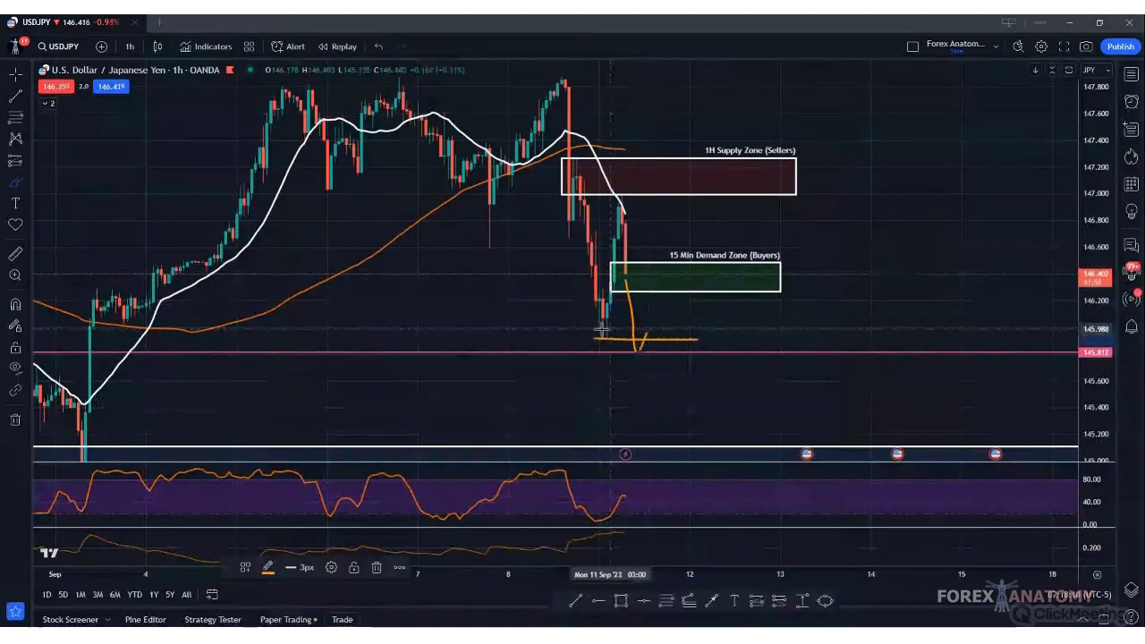
mouse_move(641, 340)
mouse_down()
mouse_move(657, 334)
mouse_move(651, 322)
mouse_move(644, 333)
mouse_move(692, 428)
mouse_up()
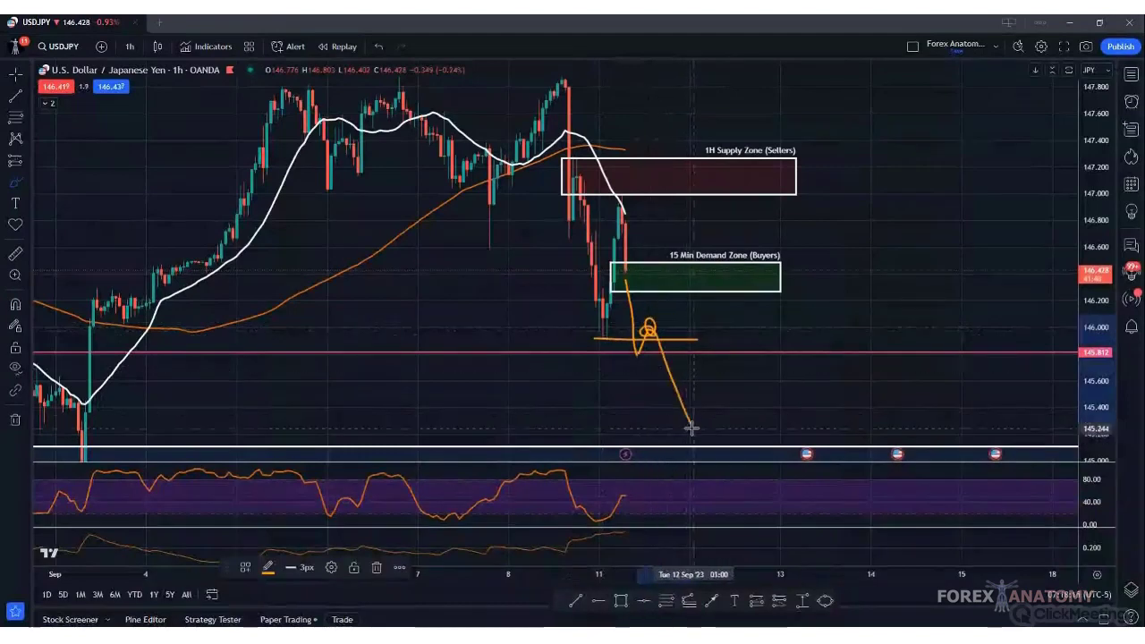
drag(170, 394, 354, 283)
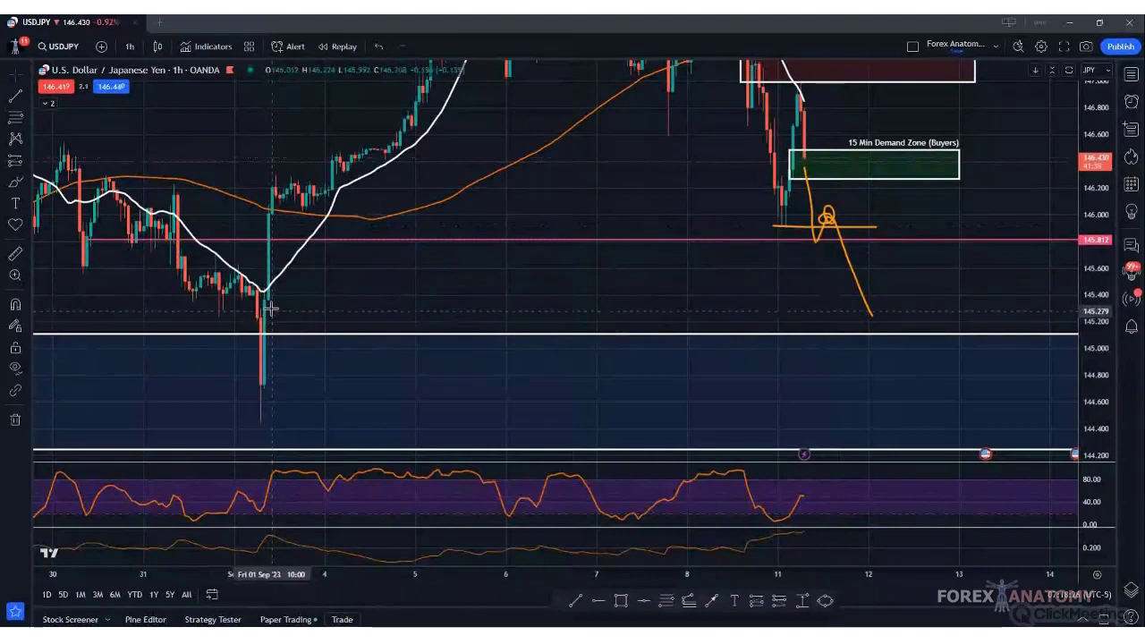
click(25, 187)
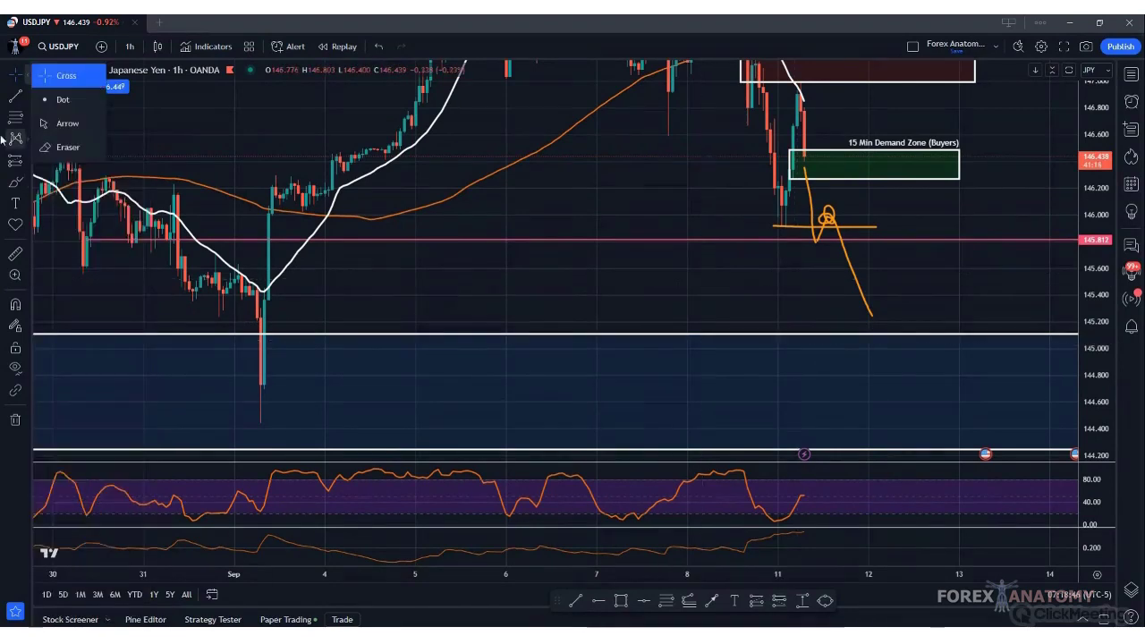
click(537, 177)
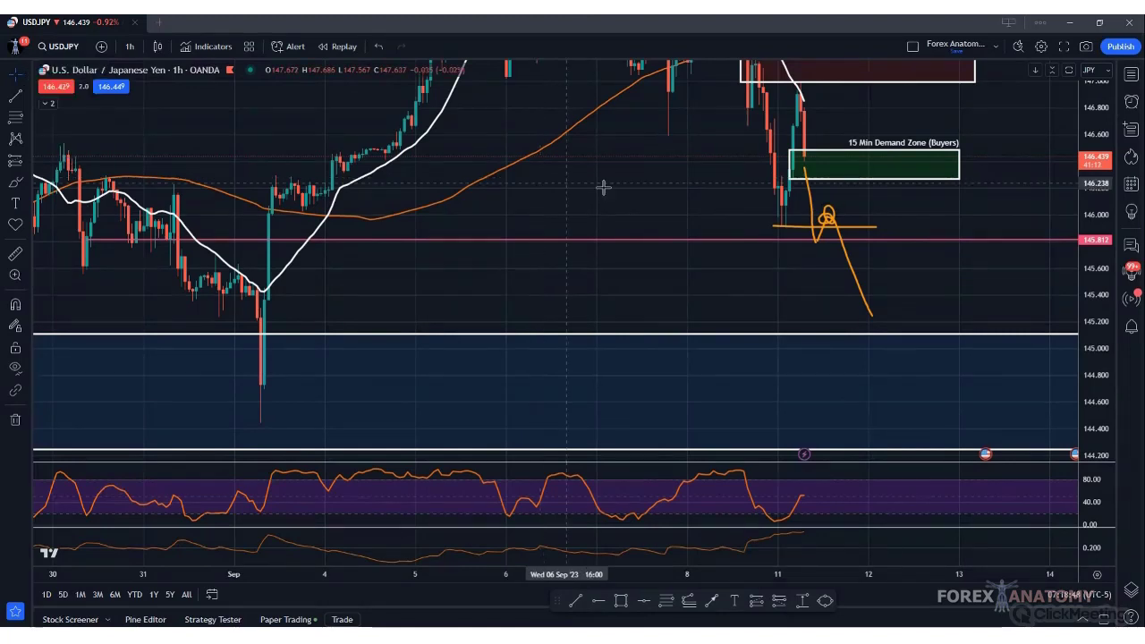
- Brush a path rising from the demand zone to about 146.8, dropping to about 146.2 and rebounding slightly, and delete it
drag(603, 187, 419, 284)
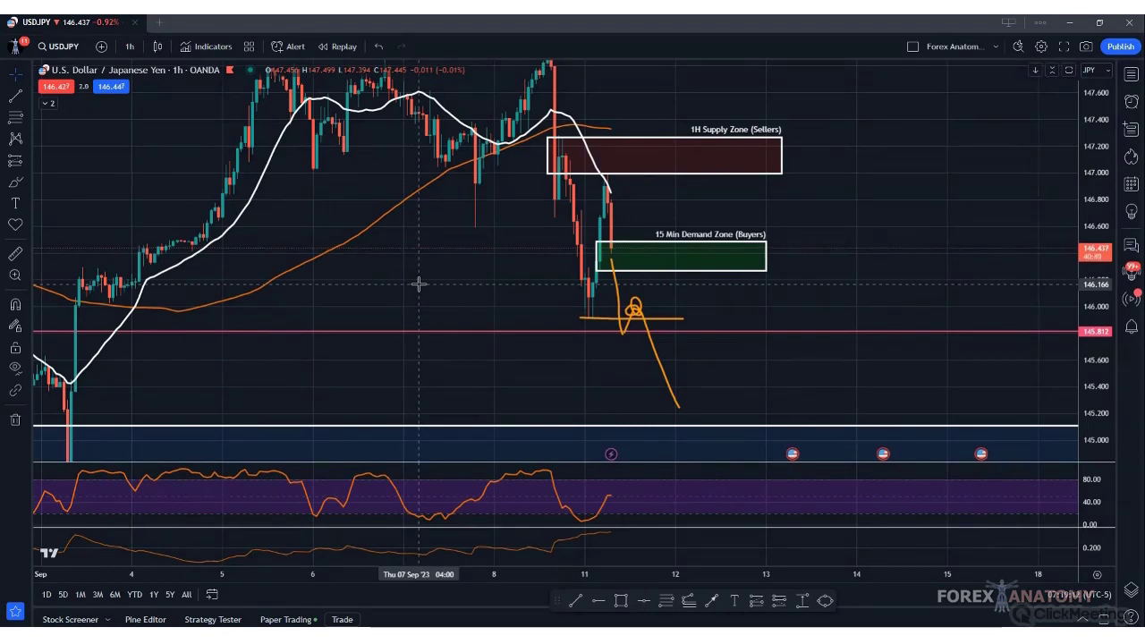
click(18, 185)
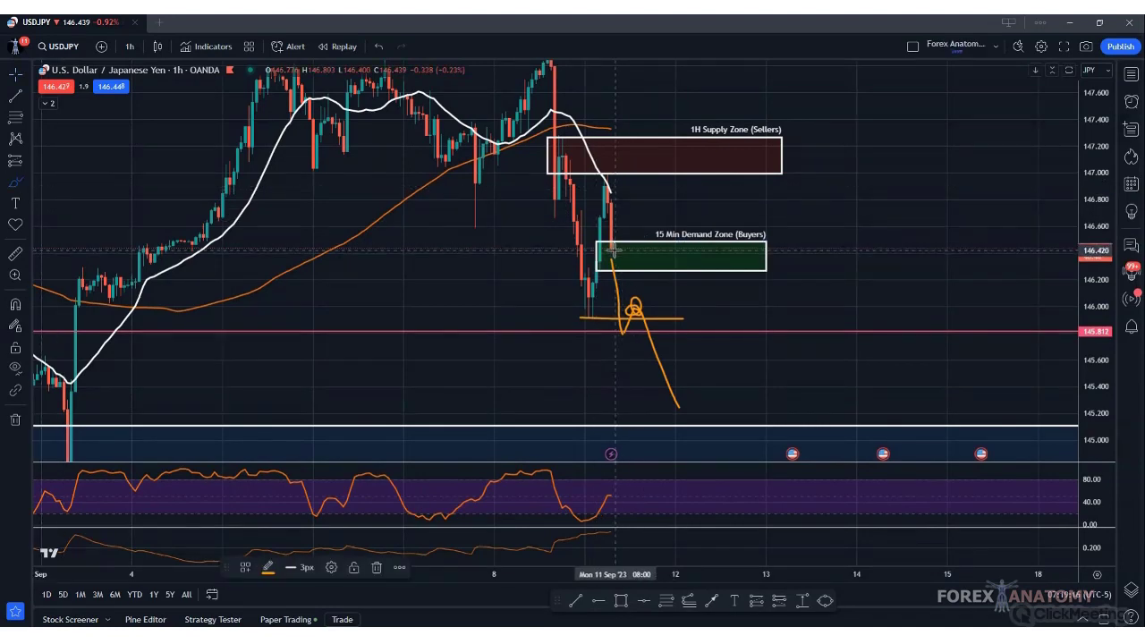
mouse_move(612, 250)
mouse_down()
mouse_move(631, 189)
mouse_move(644, 281)
mouse_move(657, 259)
mouse_move(686, 273)
mouse_up()
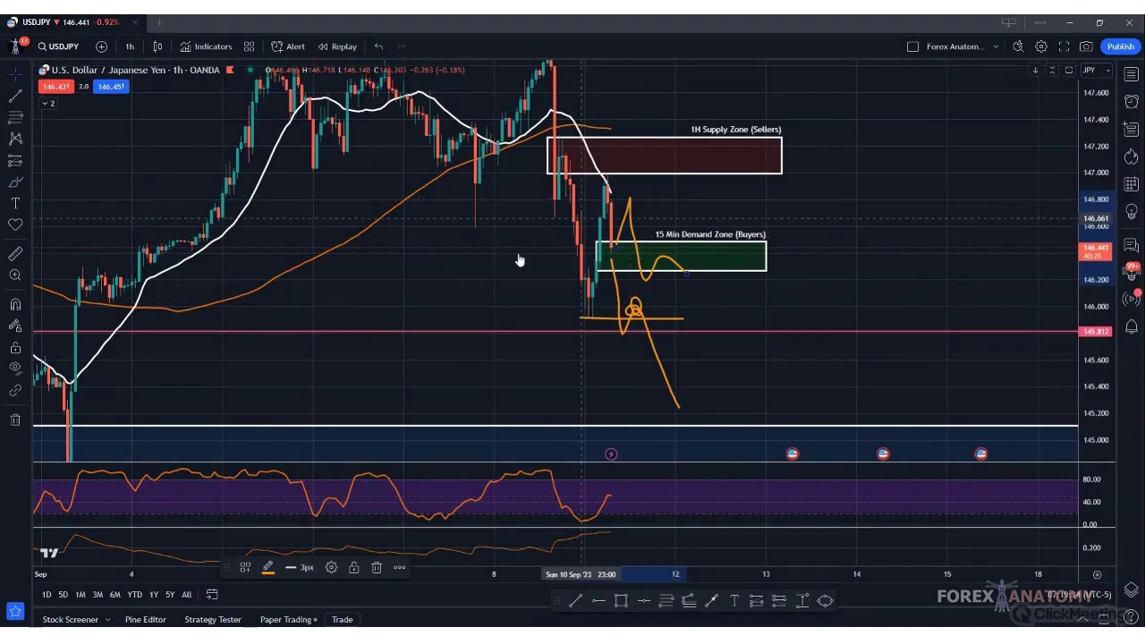
click(378, 567)
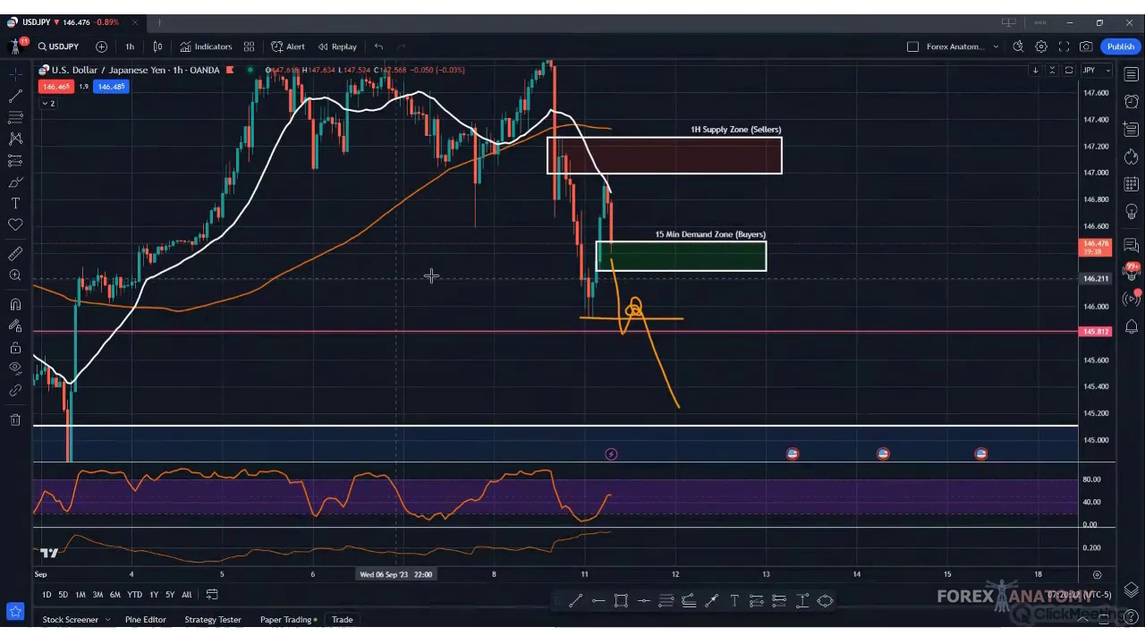
- Switch the chart symbol to AUDUSD from OANDA
drag(1085, 326, 984, 199)
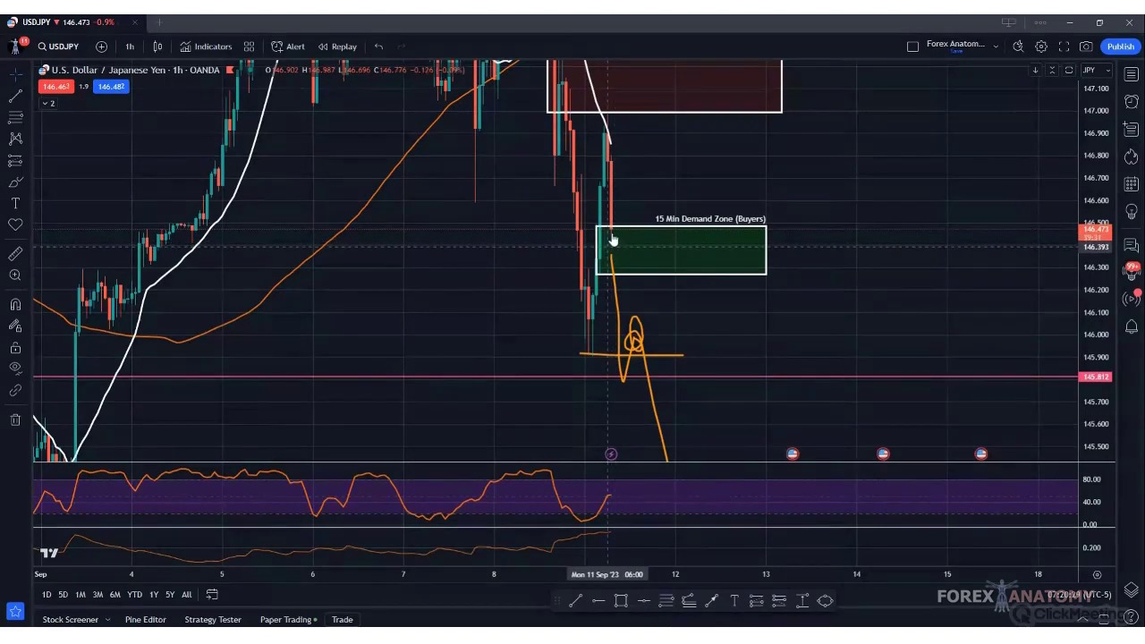
click(75, 45)
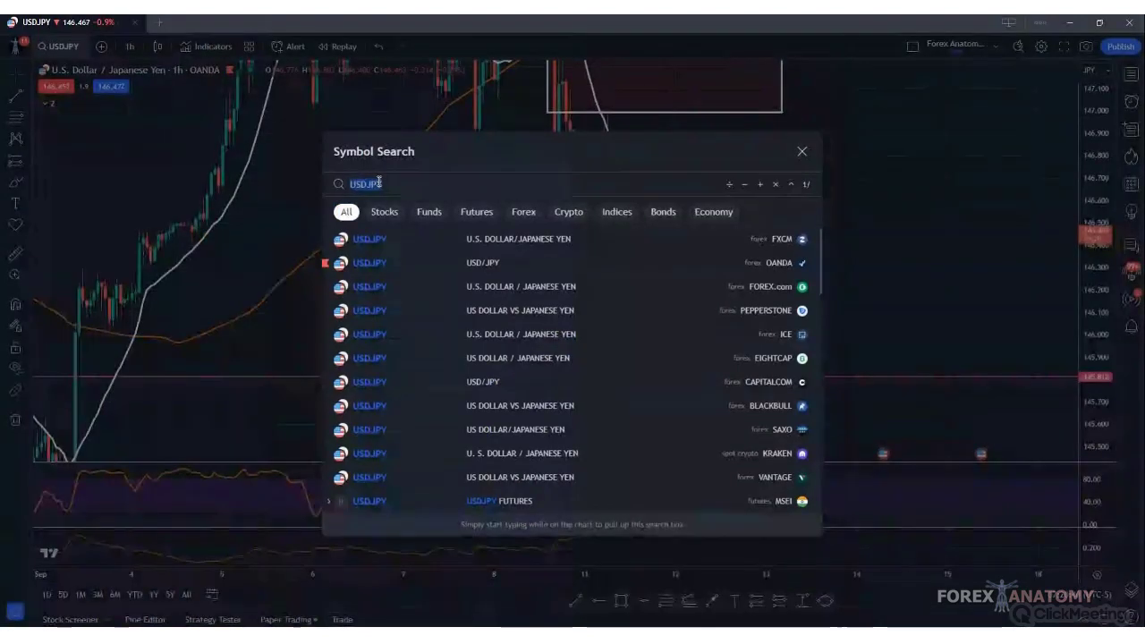
text(AUDUSD)
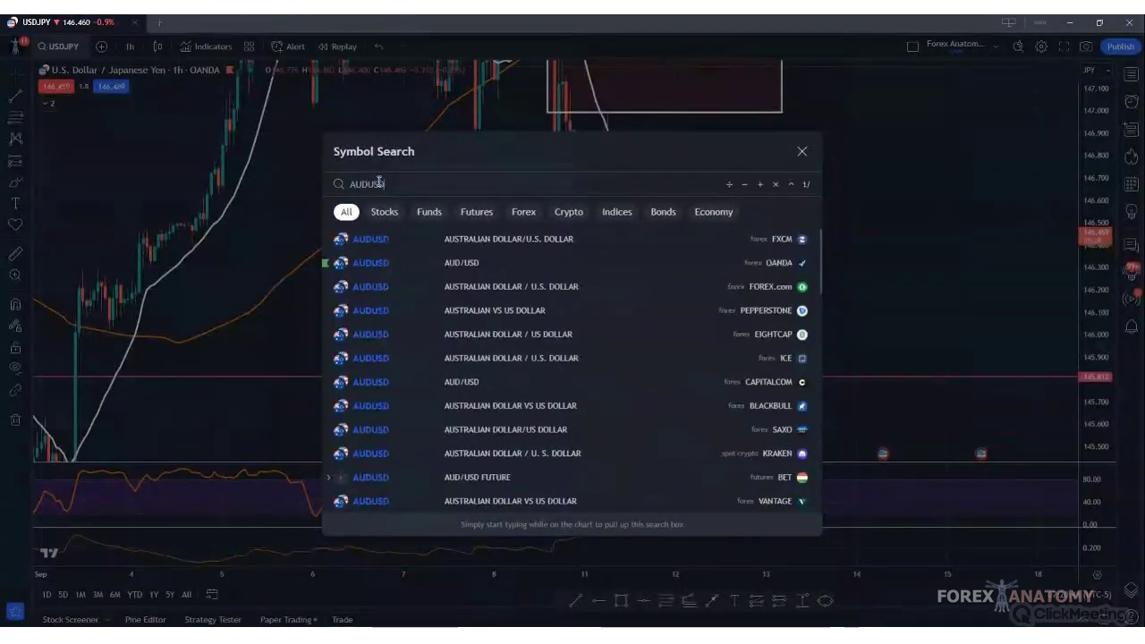
click(467, 263)
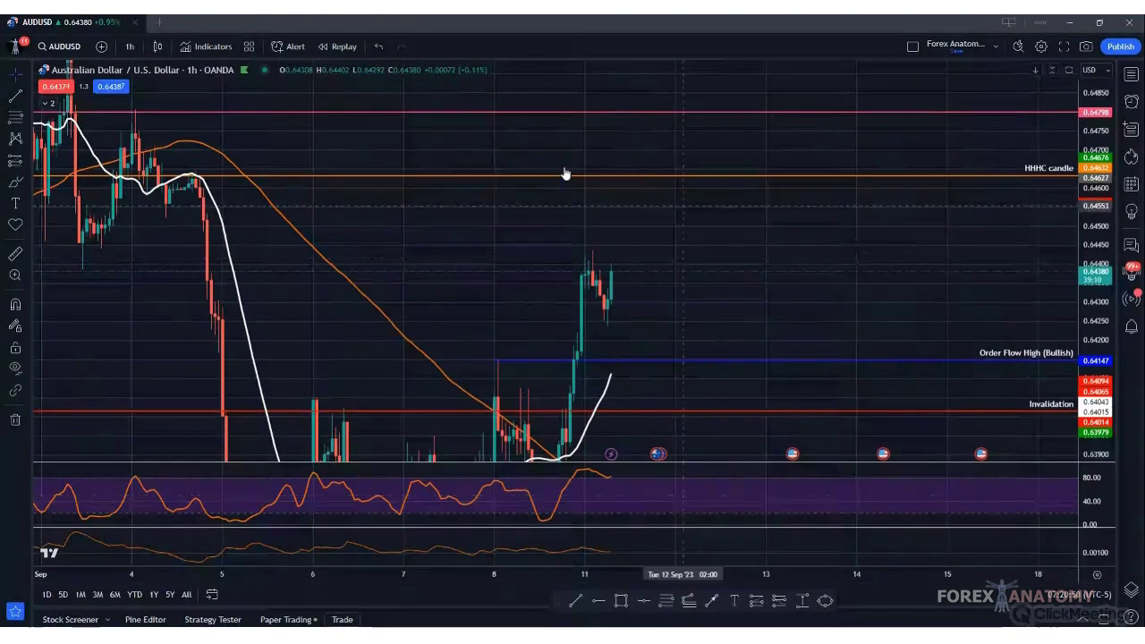
- Delete the HHHC candle line and the pink horizontal line at 0.64798
click(529, 178)
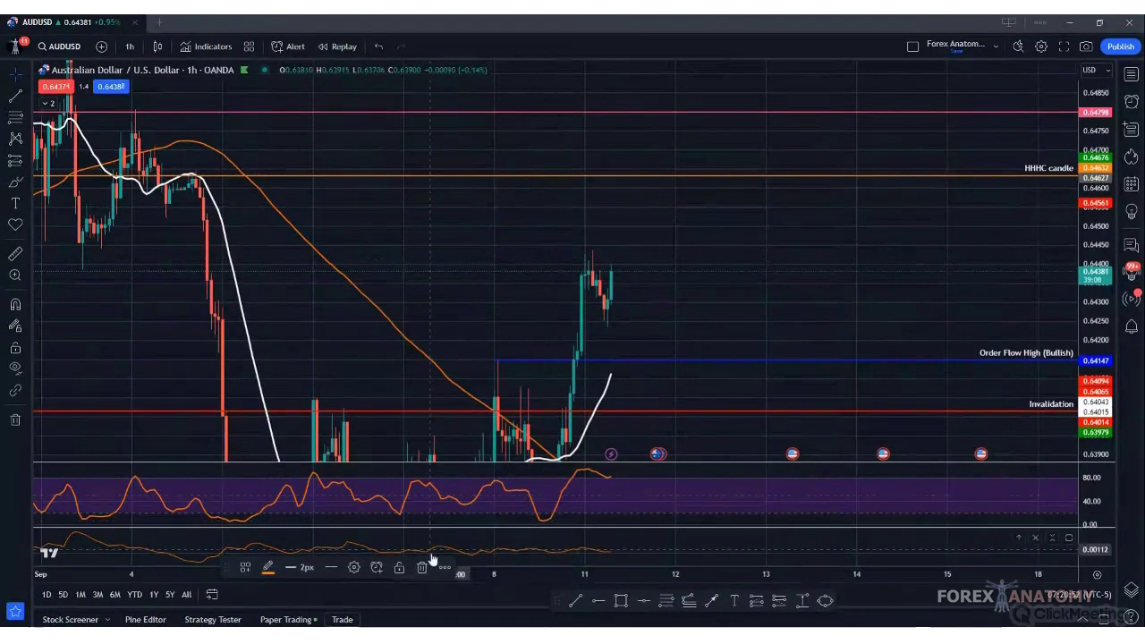
click(424, 567)
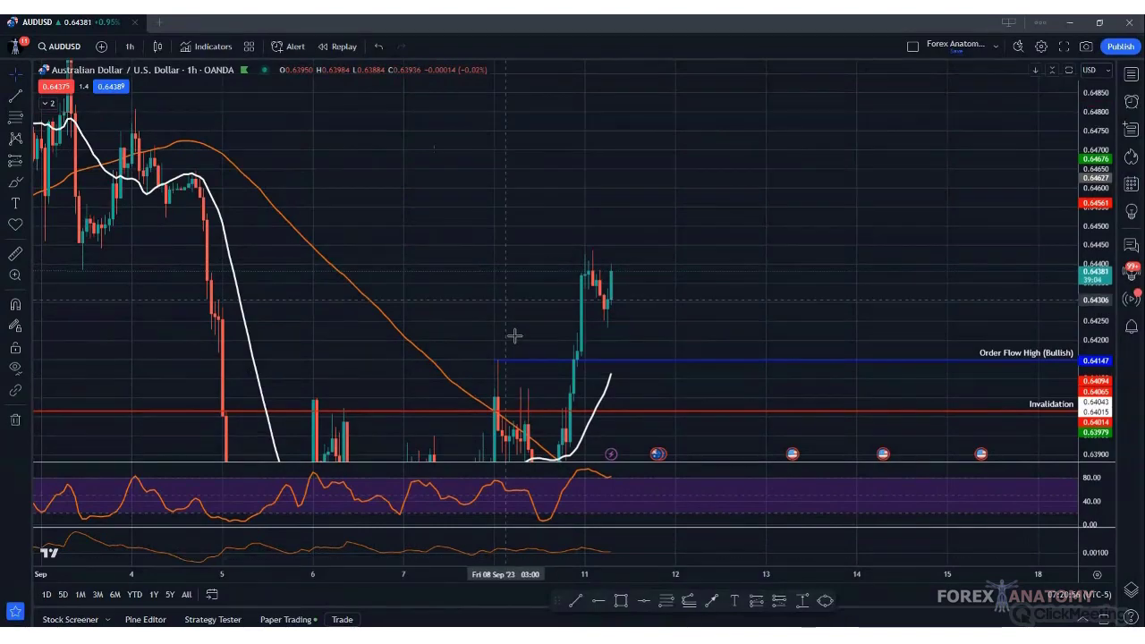
- Switch the AUDUSD chart to the 15-minute timeframe
drag(515, 337, 578, 235)
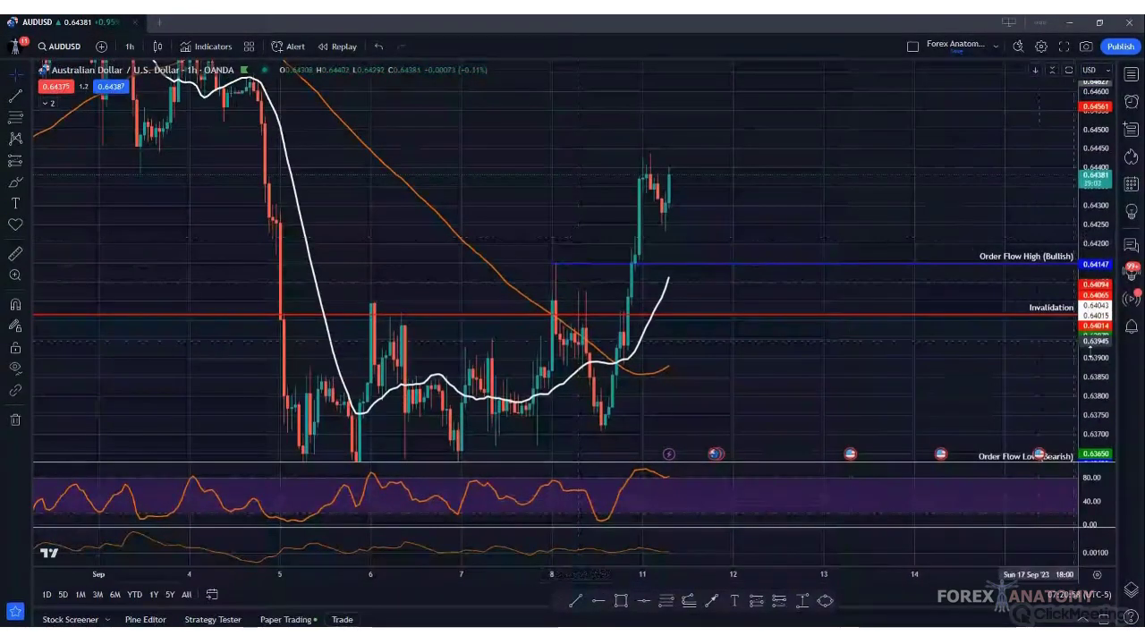
drag(1097, 312, 1097, 297)
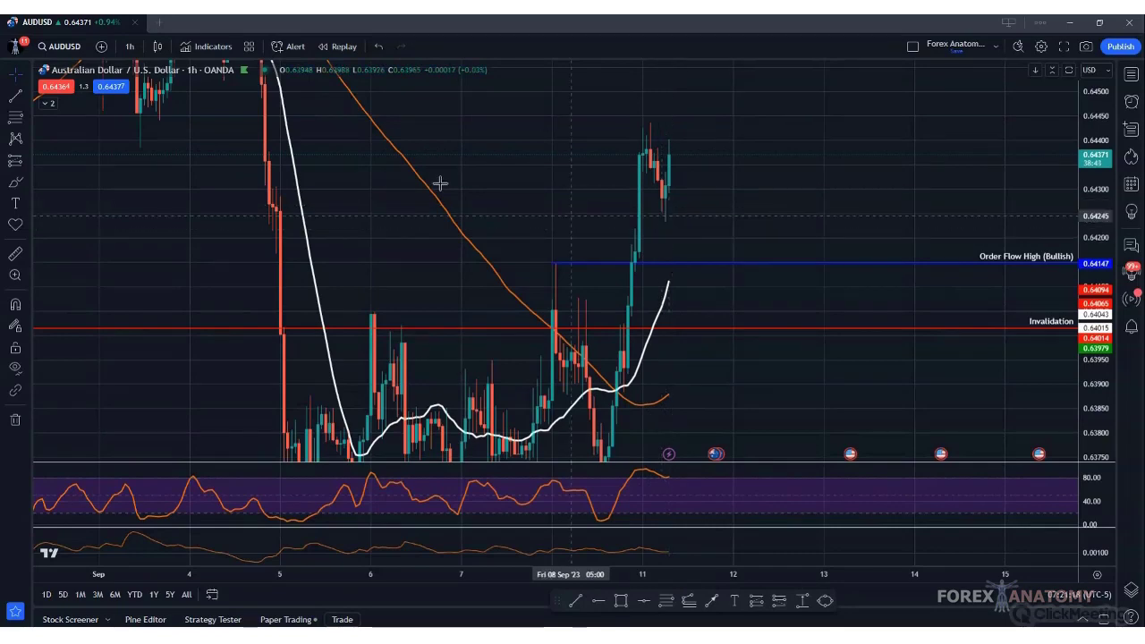
click(134, 49)
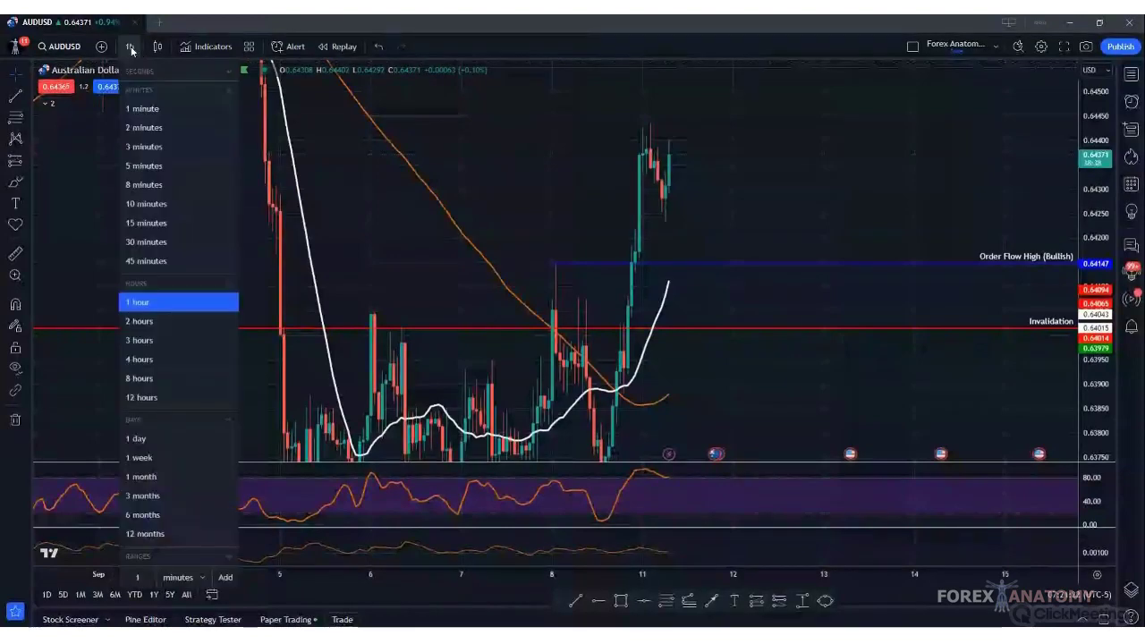
click(132, 223)
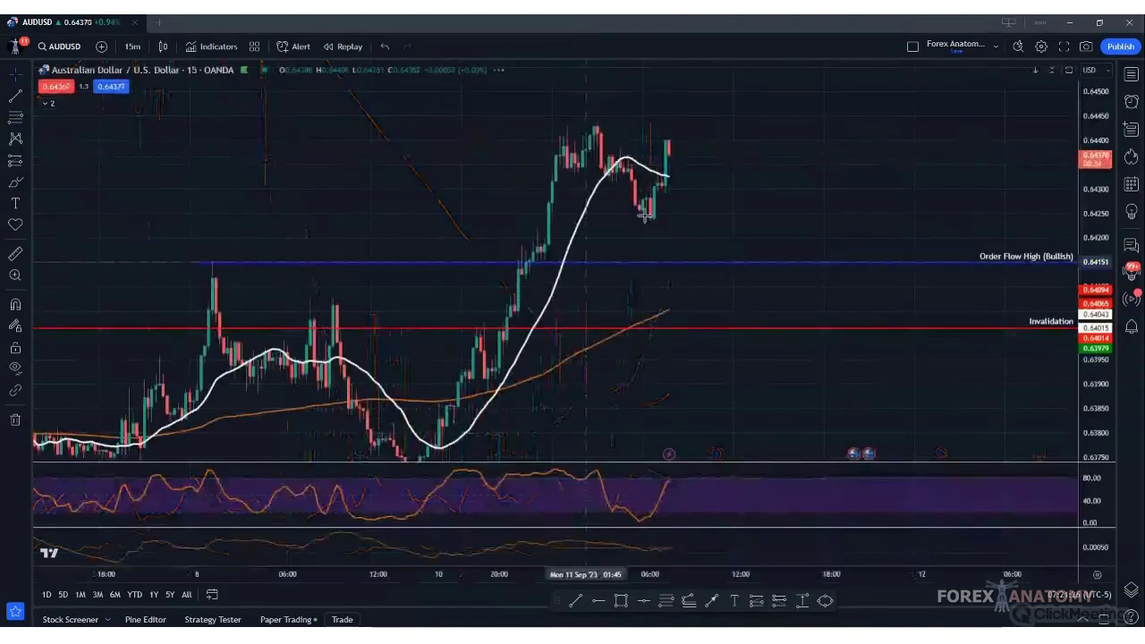
- Brush the swing from the 0.6443 high to about 0.6425, up to 0.6440 and down to about 0.6428, undoing each sketch
drag(644, 215, 733, 325)
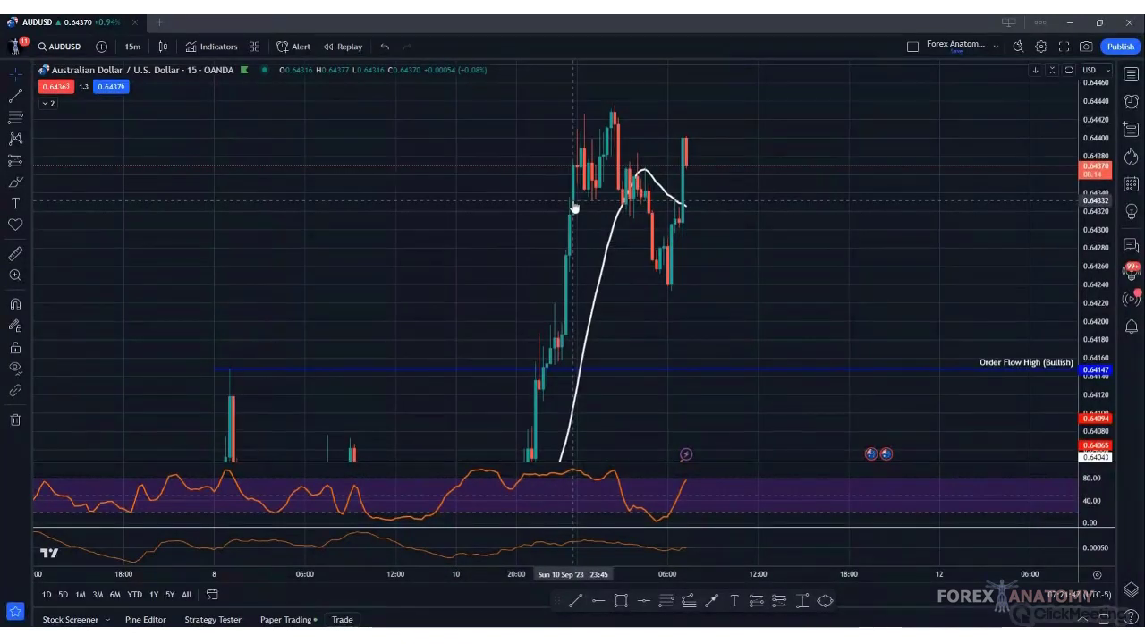
key(alt+b)
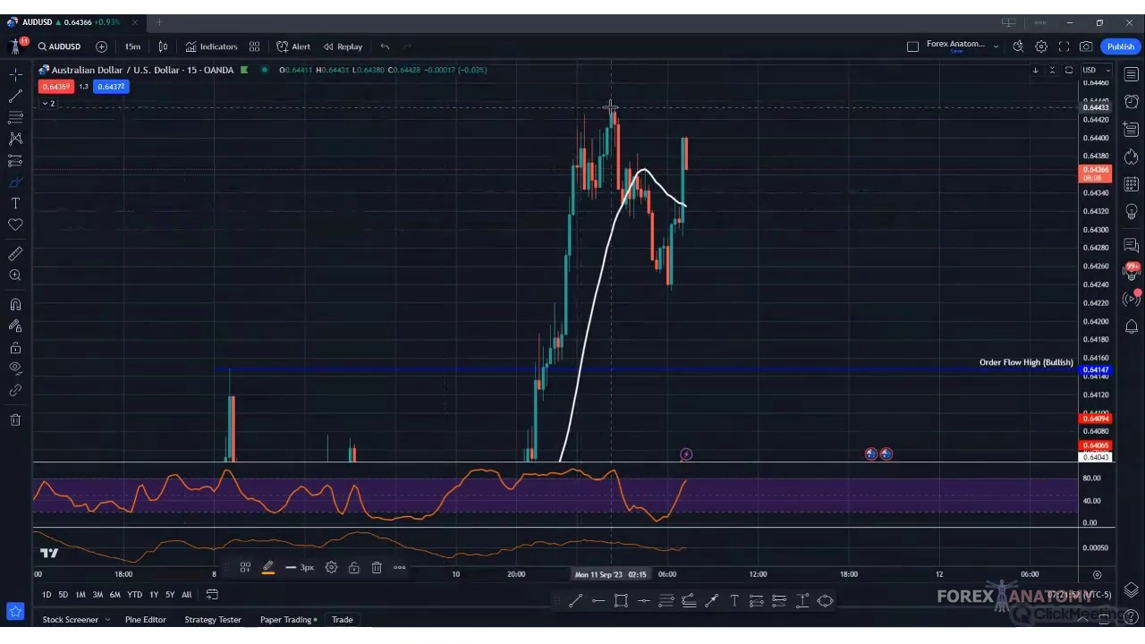
mouse_move(610, 105)
mouse_down()
mouse_move(624, 211)
mouse_move(642, 159)
mouse_move(668, 283)
mouse_move(688, 124)
mouse_up()
click(386, 49)
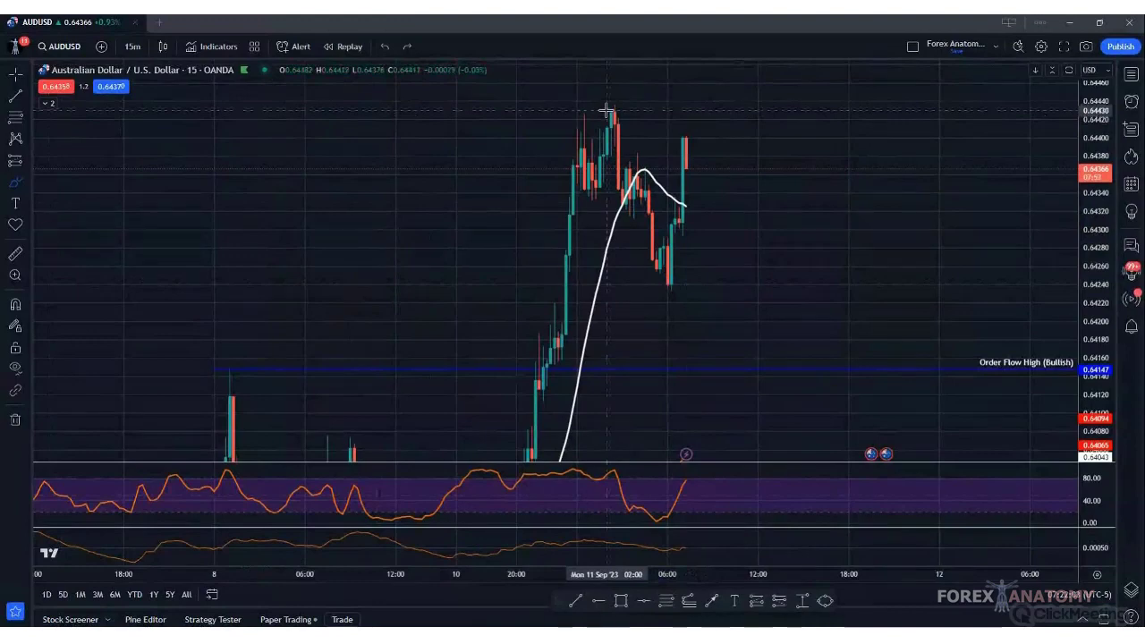
mouse_move(607, 109)
mouse_down()
mouse_move(659, 285)
mouse_move(687, 139)
mouse_move(712, 249)
mouse_up()
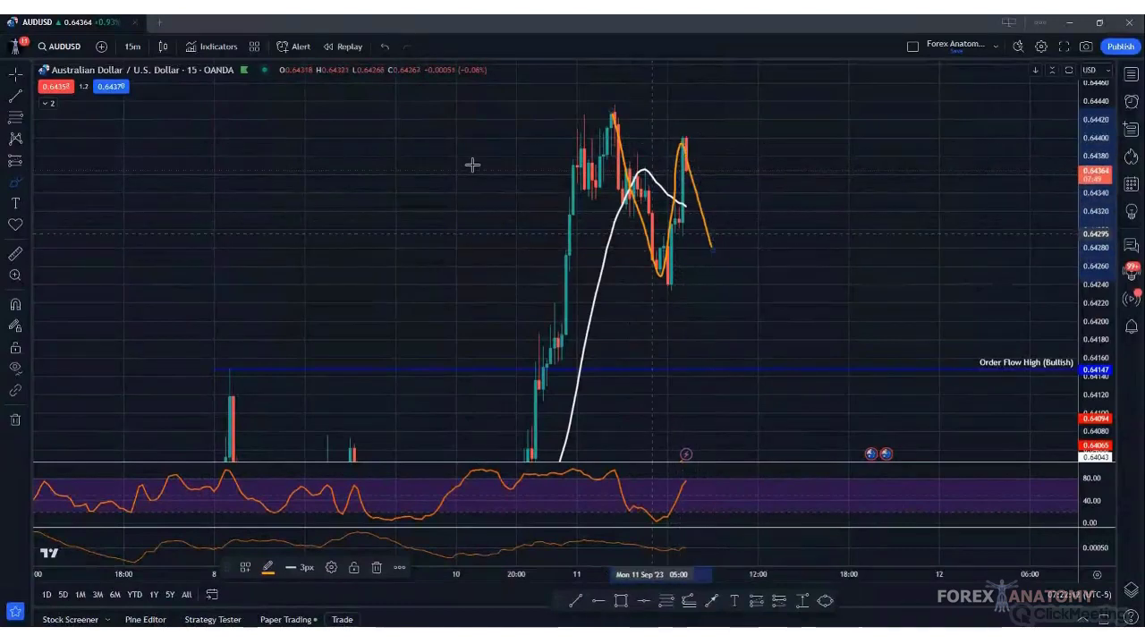
click(383, 48)
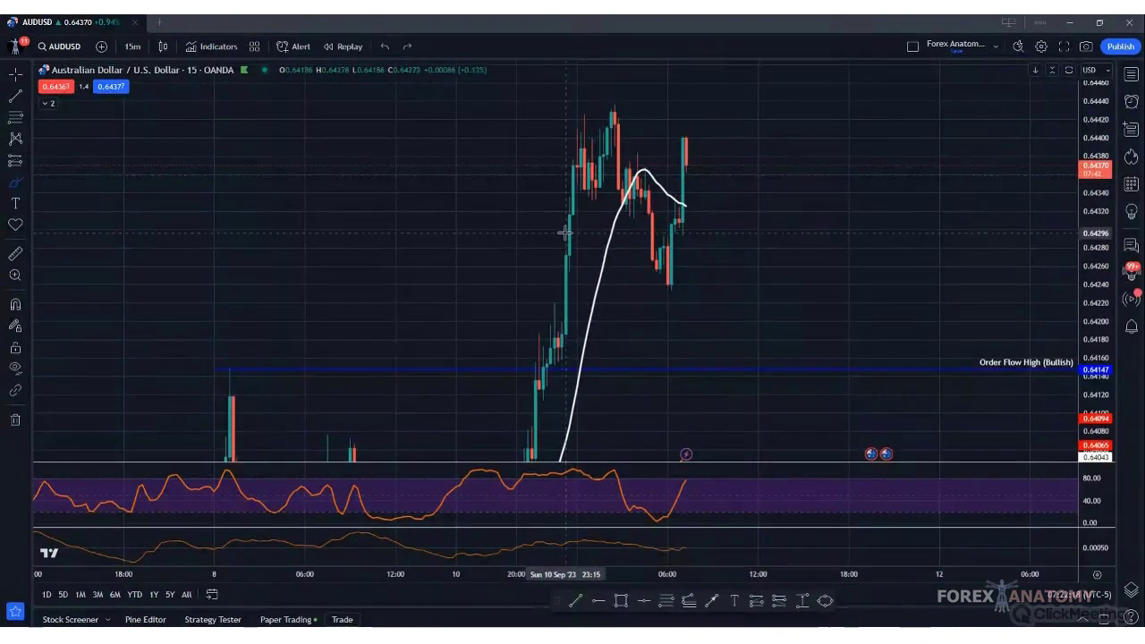
- Brush the double top near 0.6443 with its drop to about 0.6423, the resistance band over both peaks and a possible path, undoing the sketches
mouse_move(566, 229)
mouse_down()
mouse_move(583, 108)
mouse_move(593, 204)
mouse_move(612, 106)
mouse_up()
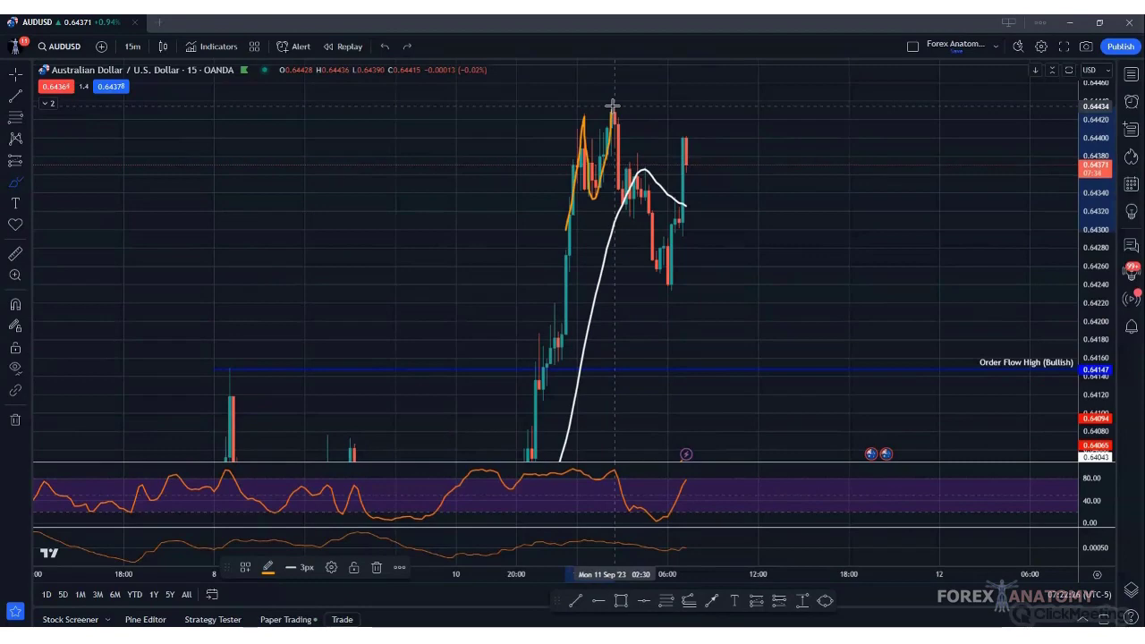
drag(615, 109, 659, 293)
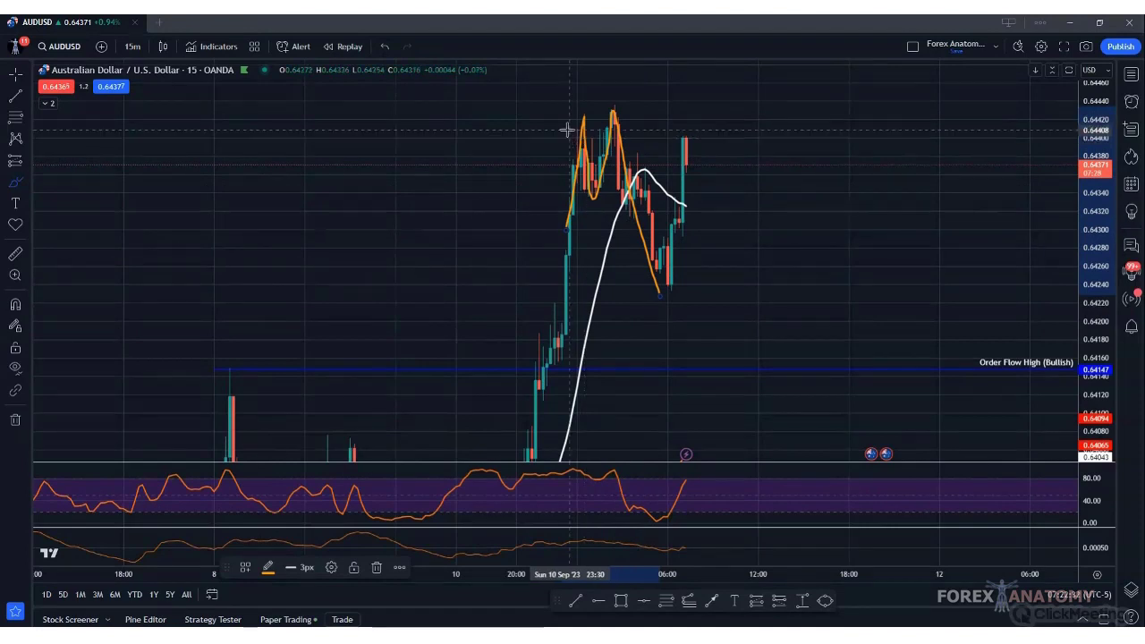
mouse_move(572, 131)
mouse_down()
mouse_move(856, 125)
mouse_move(710, 109)
mouse_move(567, 116)
mouse_move(592, 131)
mouse_move(626, 127)
mouse_move(716, 228)
mouse_move(722, 252)
mouse_up()
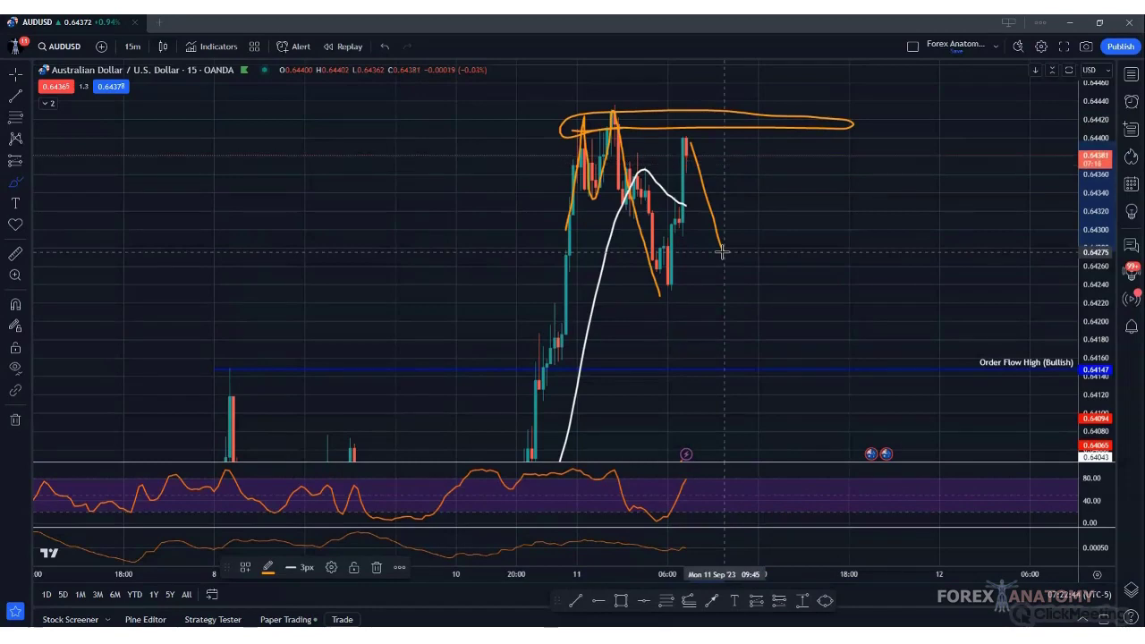
drag(723, 253, 749, 56)
click(385, 46)
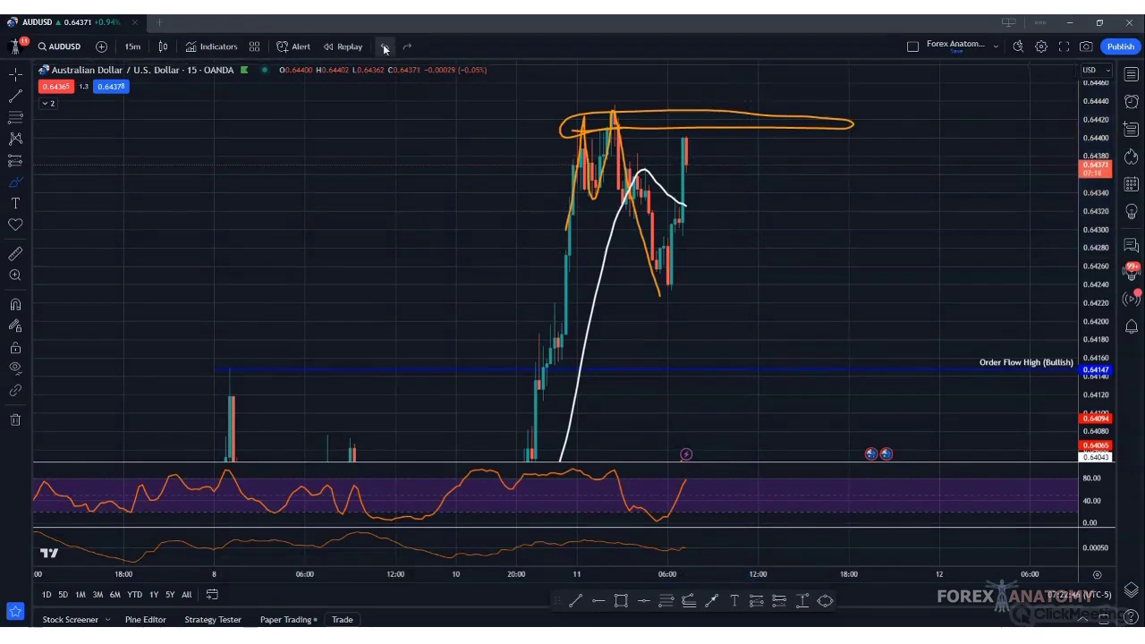
click(385, 46)
click(385, 47)
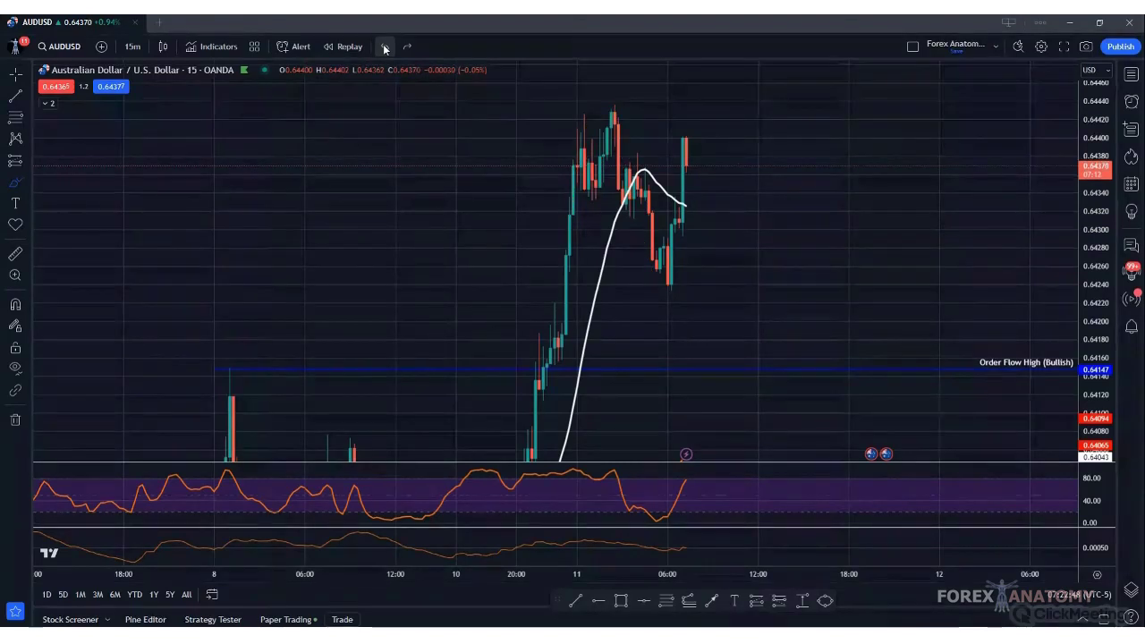
- Switch the AUDUSD chart to the 1-hour timeframe
click(126, 51)
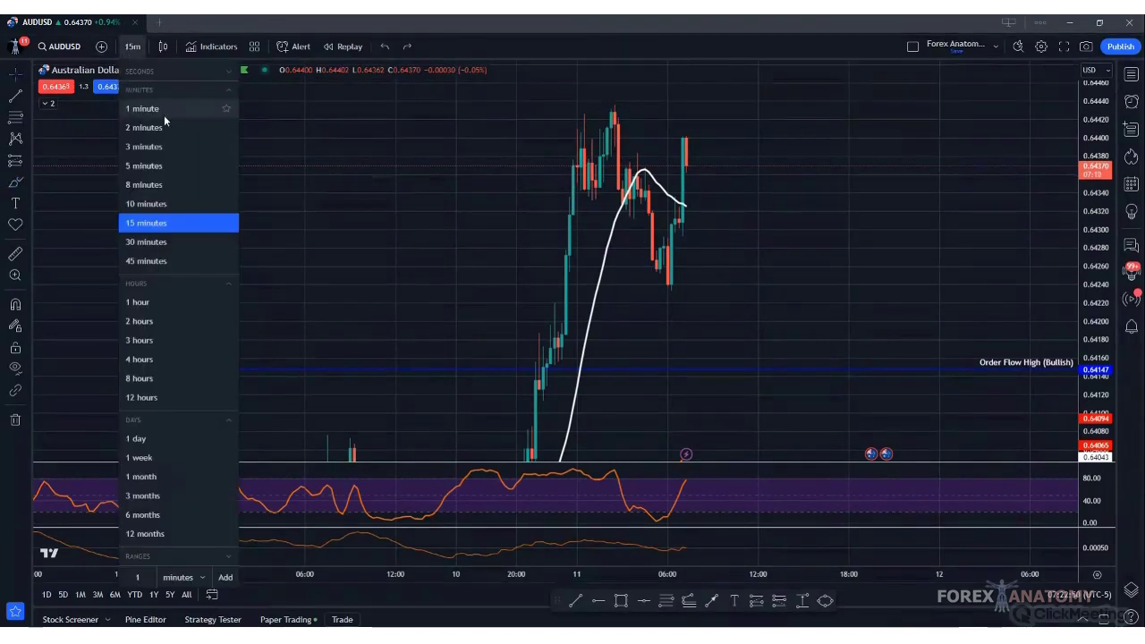
click(136, 302)
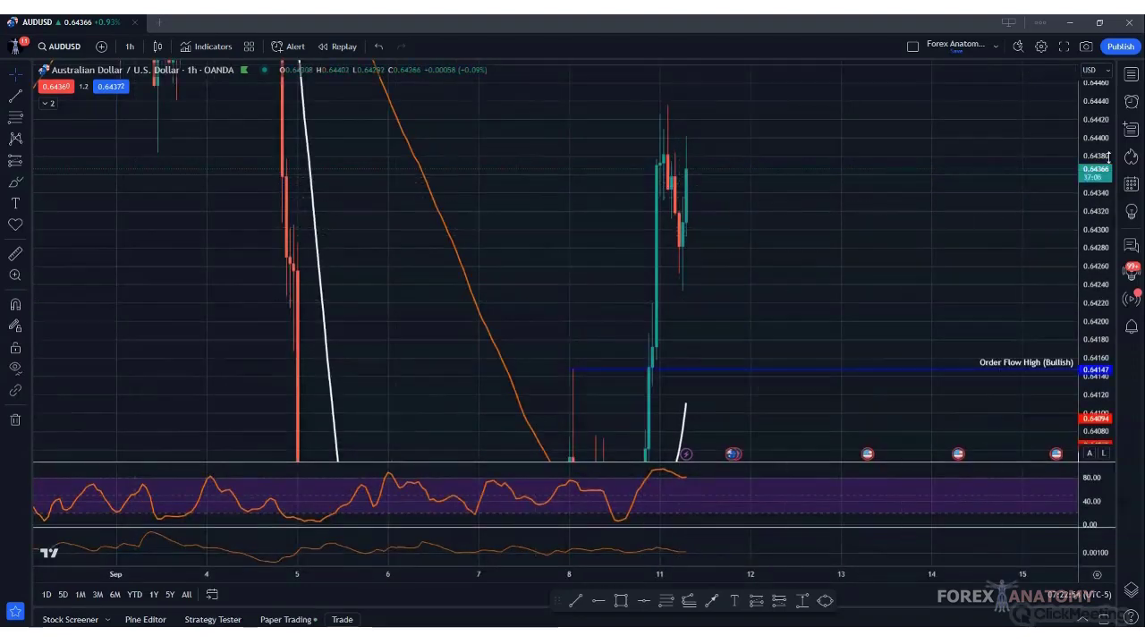
drag(1080, 300, 1079, 207)
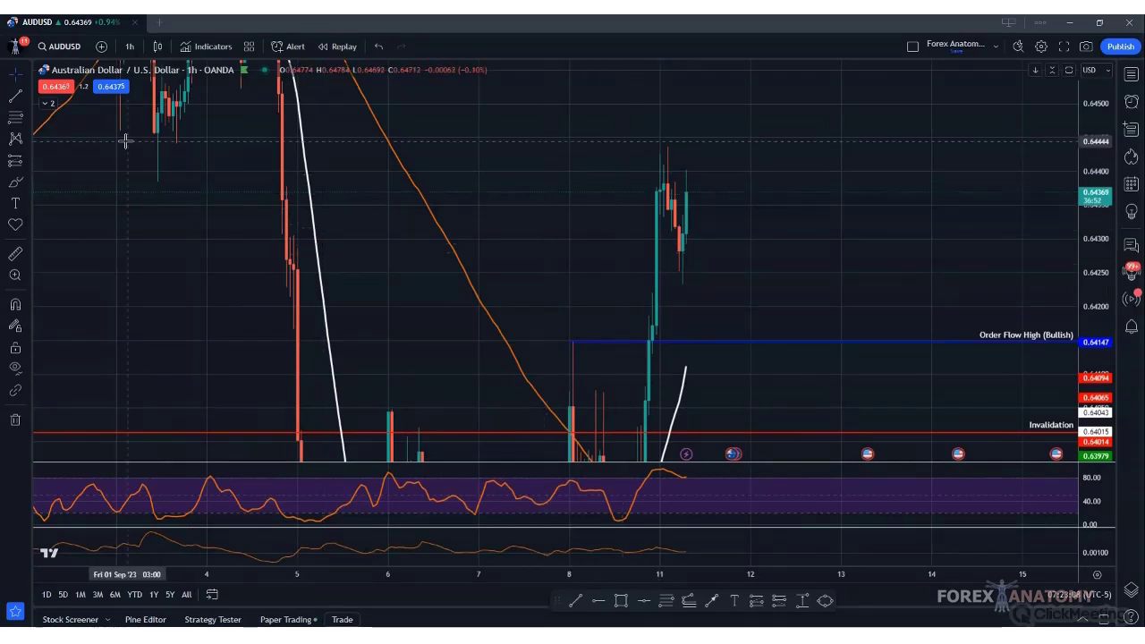
- Draw a rectangle from about 0.64376 to 0.64486, spanning 4 September 20:00 to 14 September 00:00
click(28, 179)
click(72, 323)
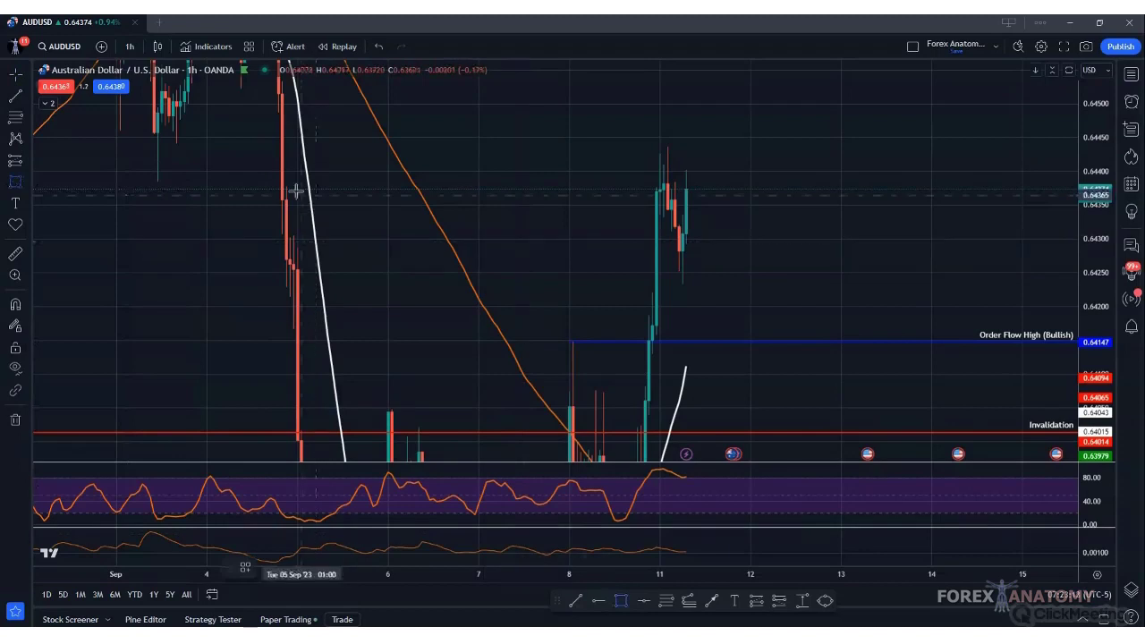
drag(309, 172, 539, 130)
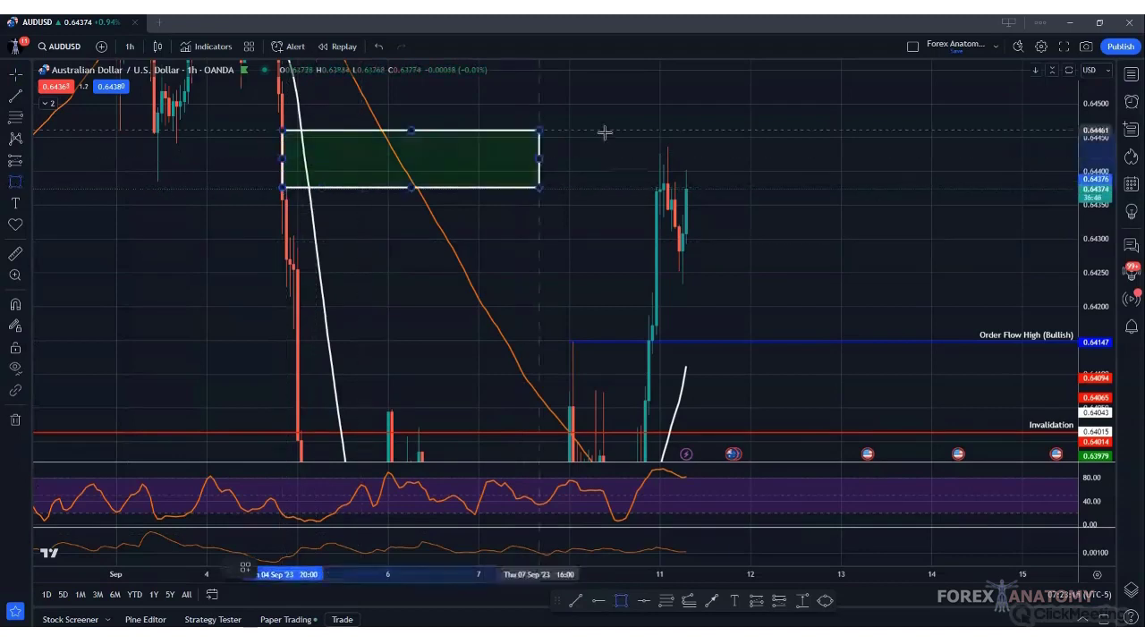
click(785, 114)
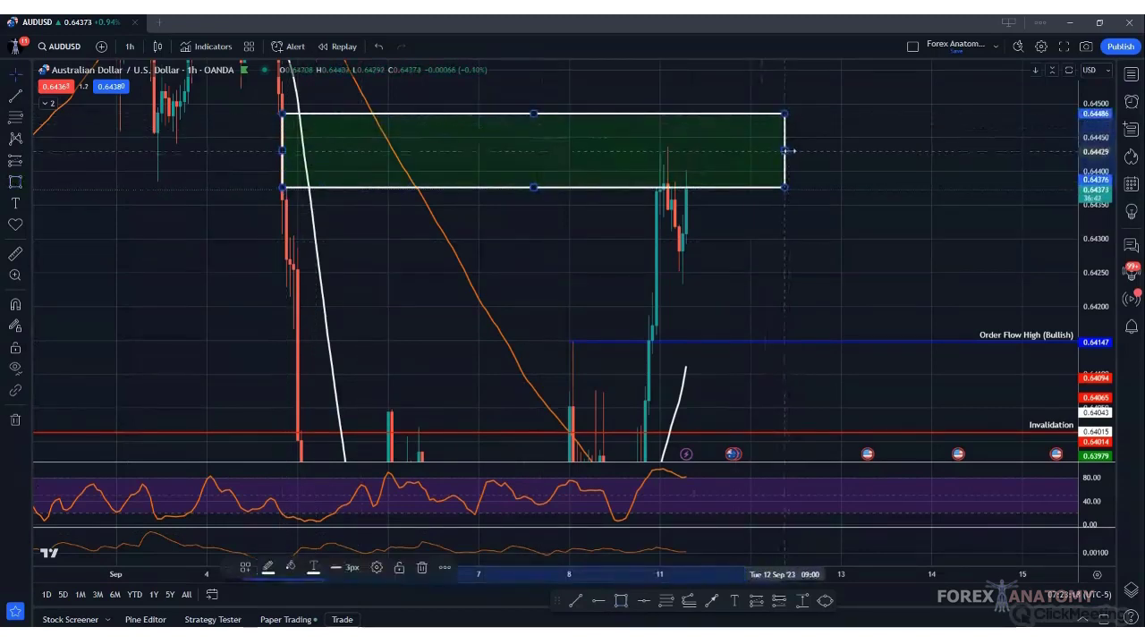
drag(785, 151, 933, 163)
- Apply the Imbalance/Inefficiency drawing template to the new rectangle
click(248, 573)
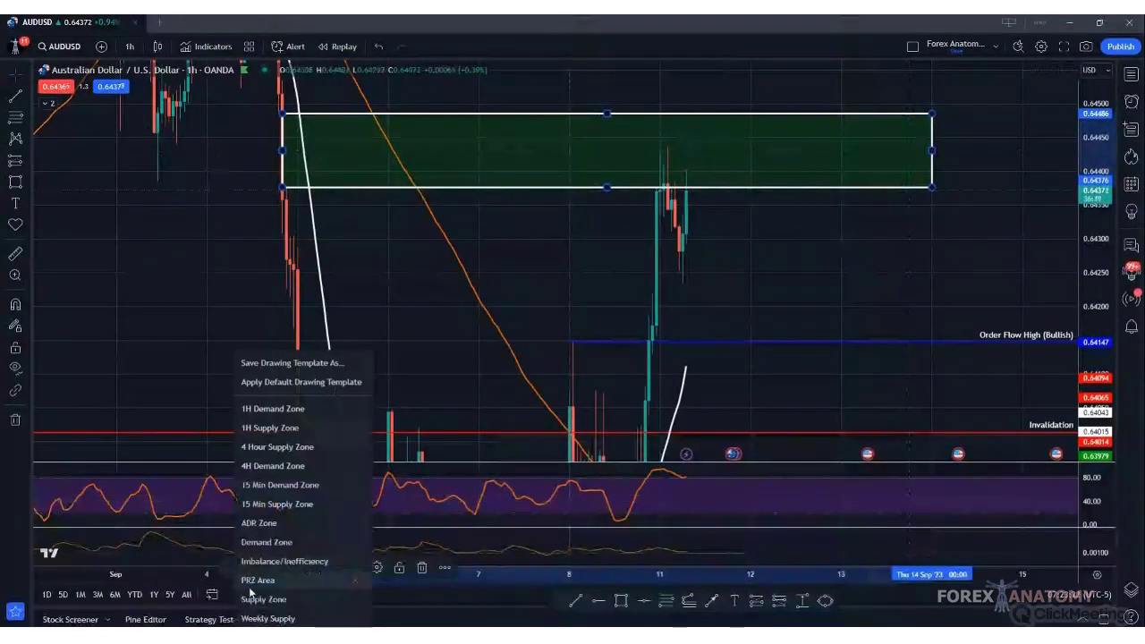
click(259, 561)
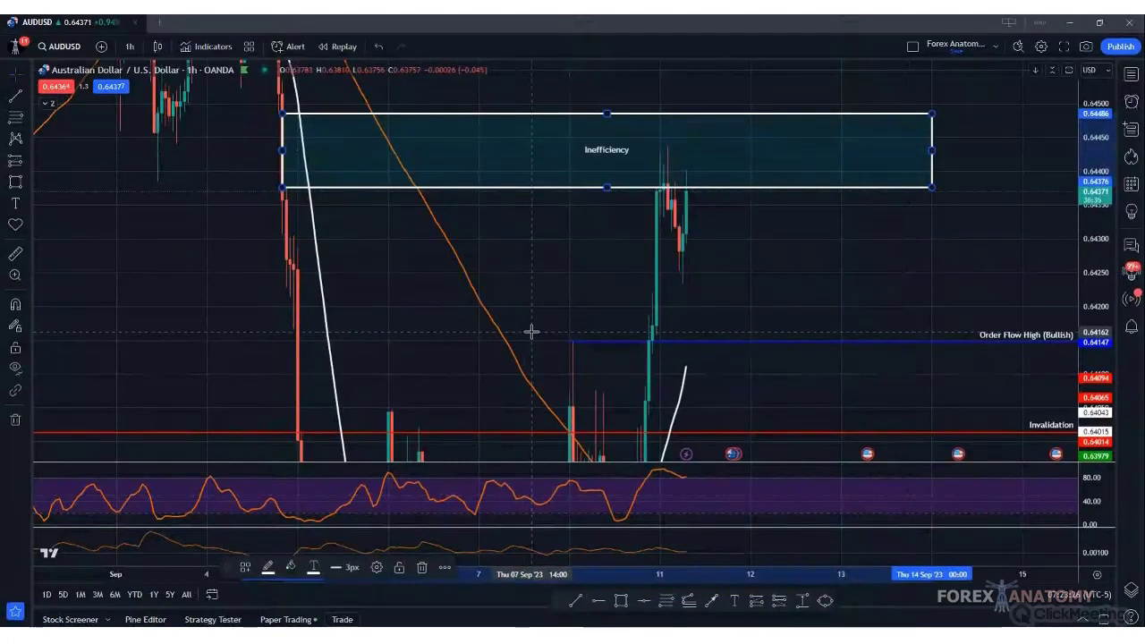
click(532, 332)
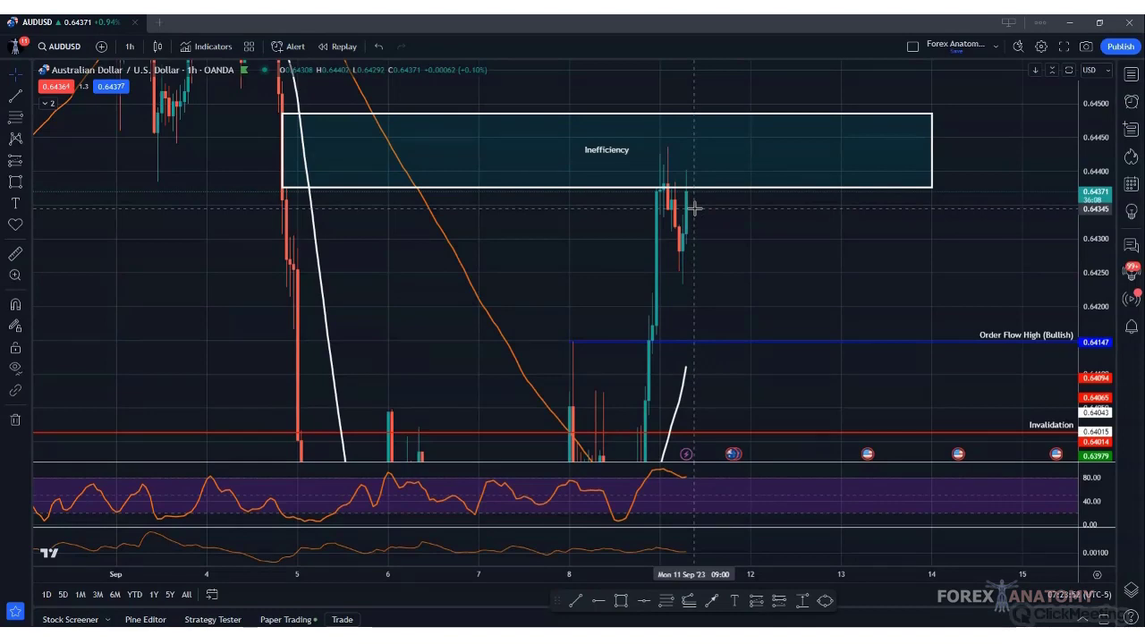
- Draw a rectangle from about 0.64312 to 0.64386 around the latest peak, spanning 10 September 22:00 to 12 September 20:00
click(17, 182)
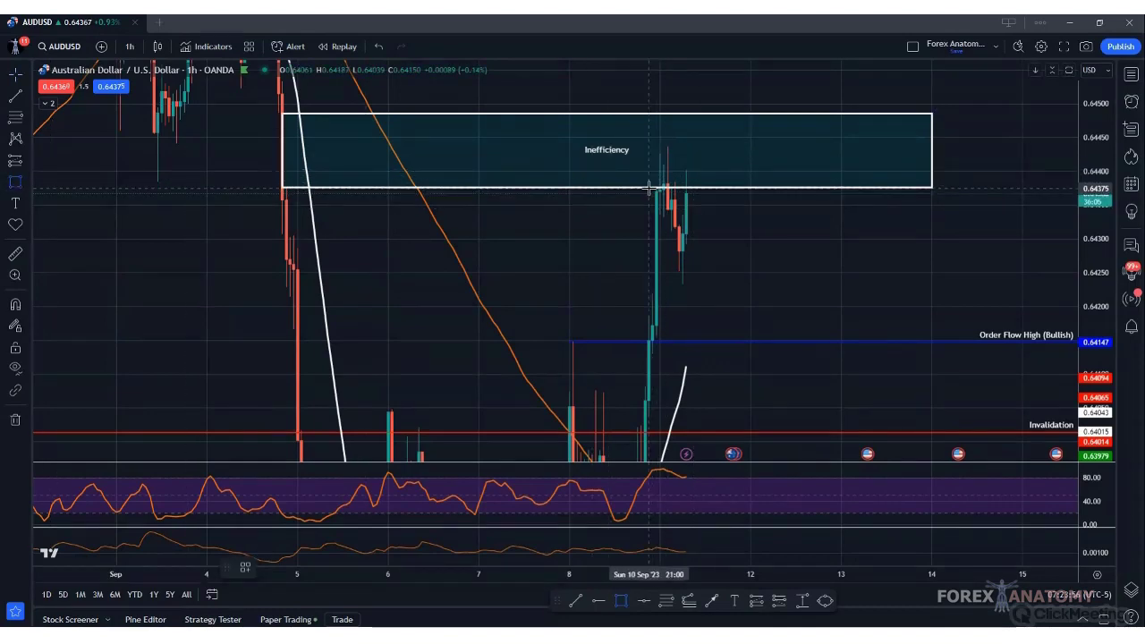
click(652, 230)
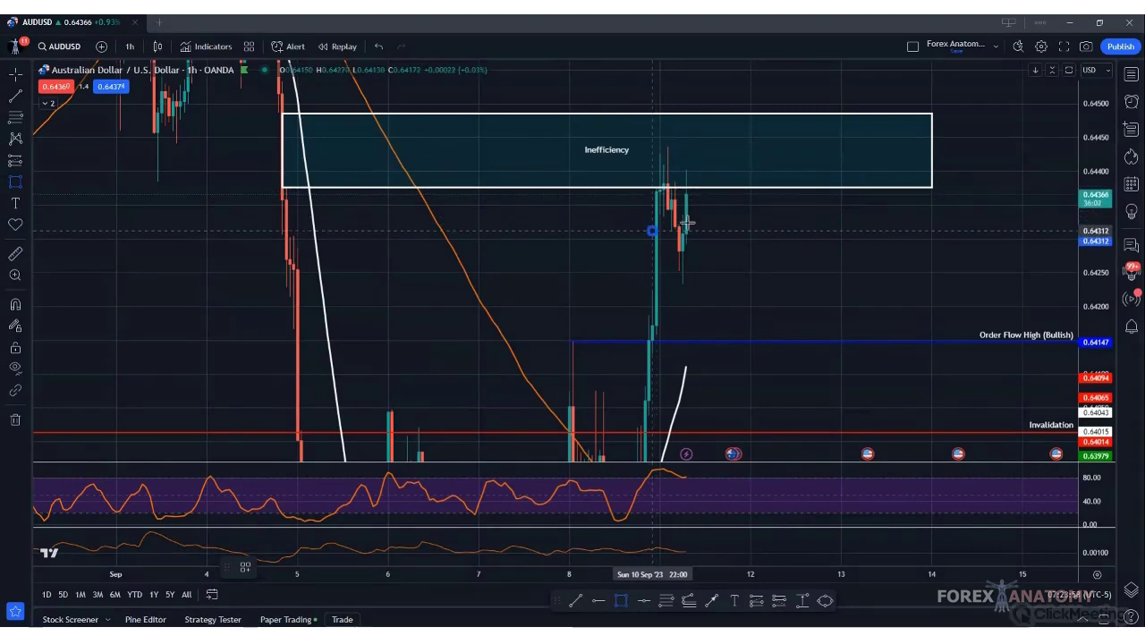
click(826, 180)
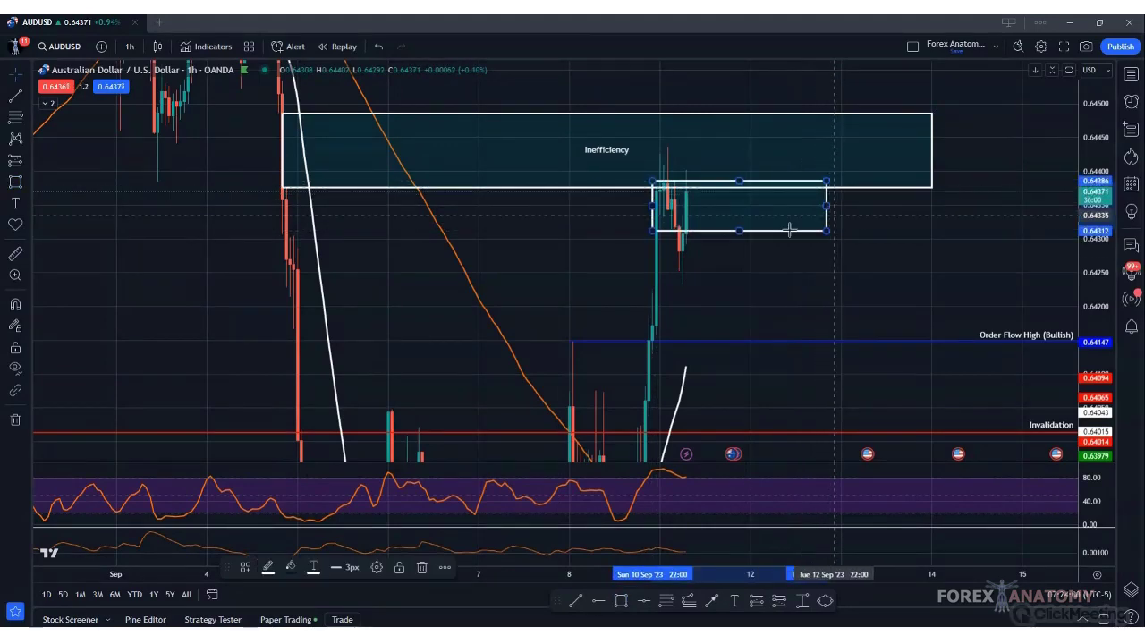
- Apply the 1H Supply Zone template to the smaller rectangle and extend its right edge to 13 September 13:00
click(246, 567)
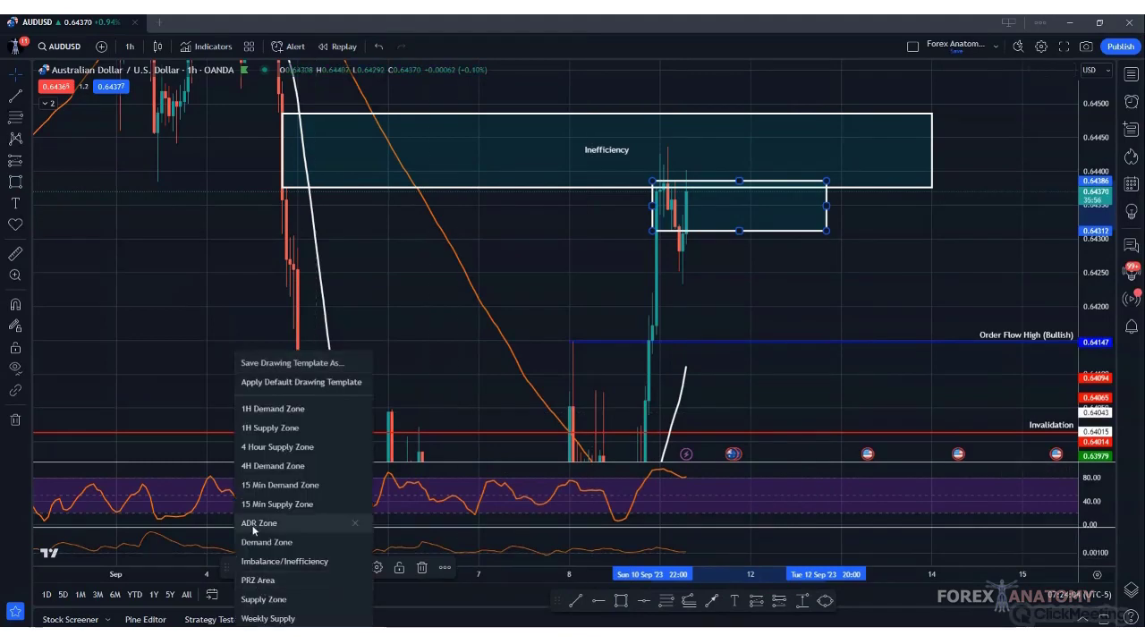
click(267, 427)
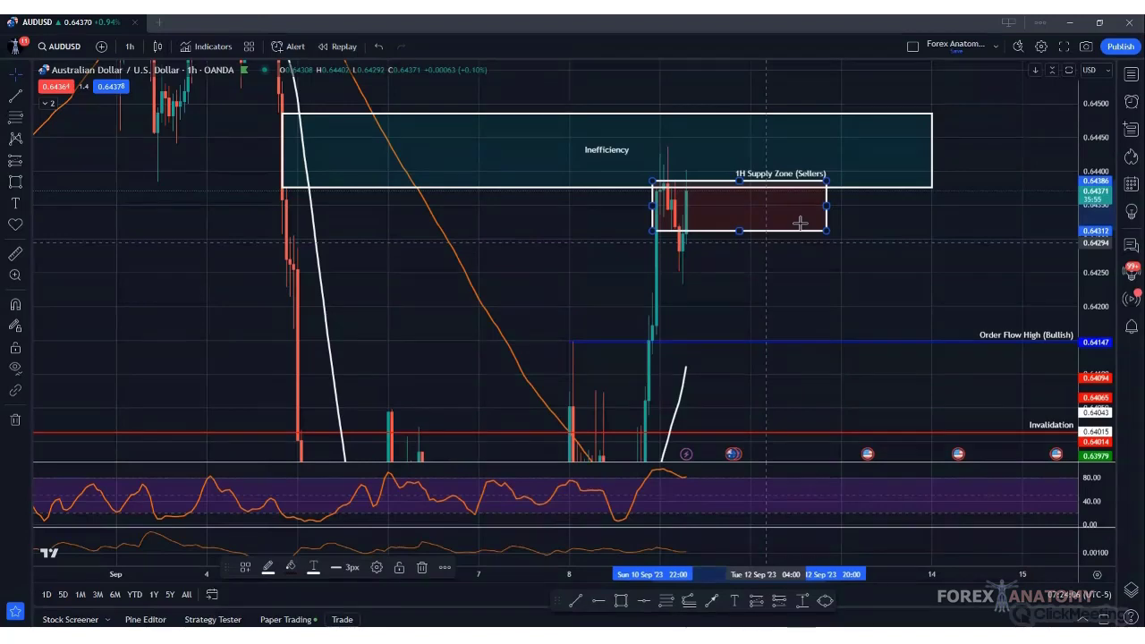
drag(826, 206, 891, 206)
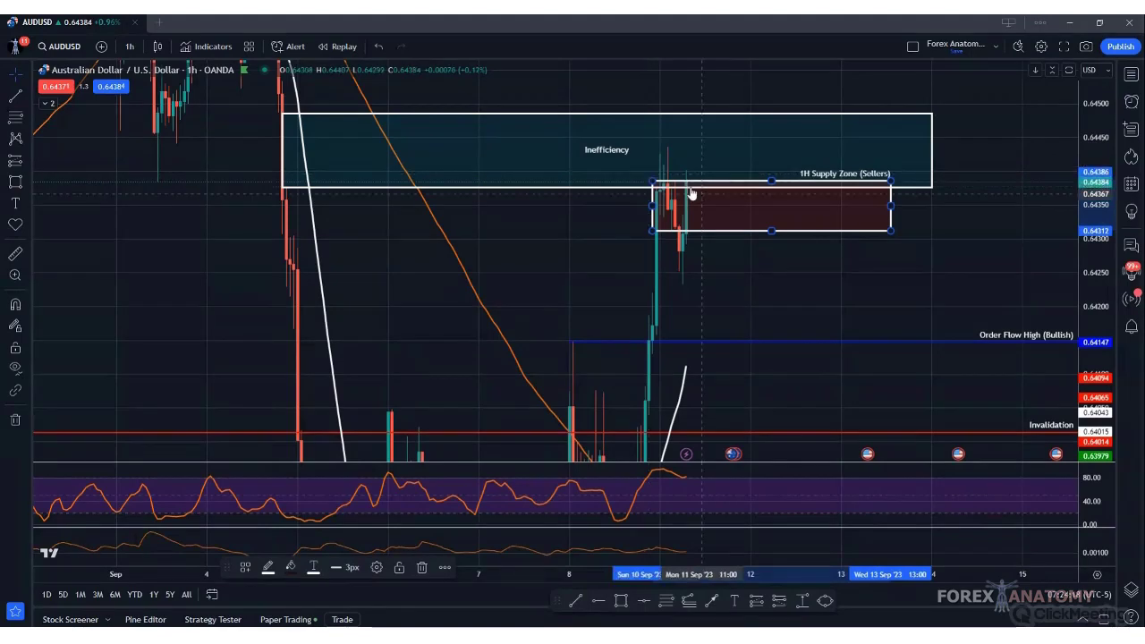
- Brush a level line across the recent high at about 0.6444 and a path breaking it, dipping to about 0.6440 and rising to 0.6454
click(25, 185)
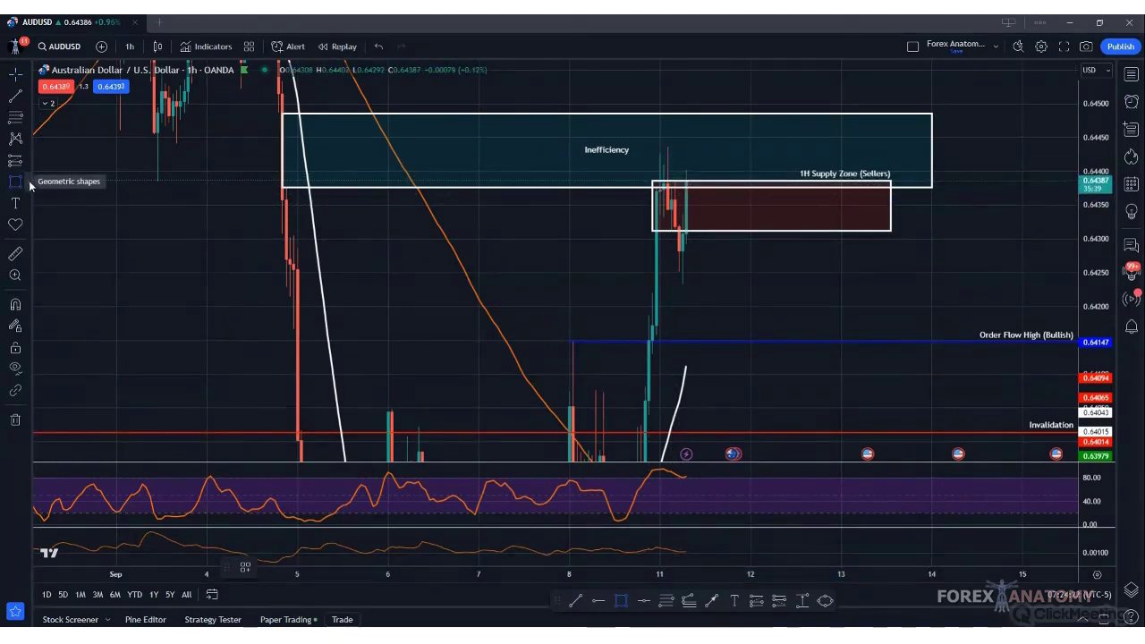
click(29, 184)
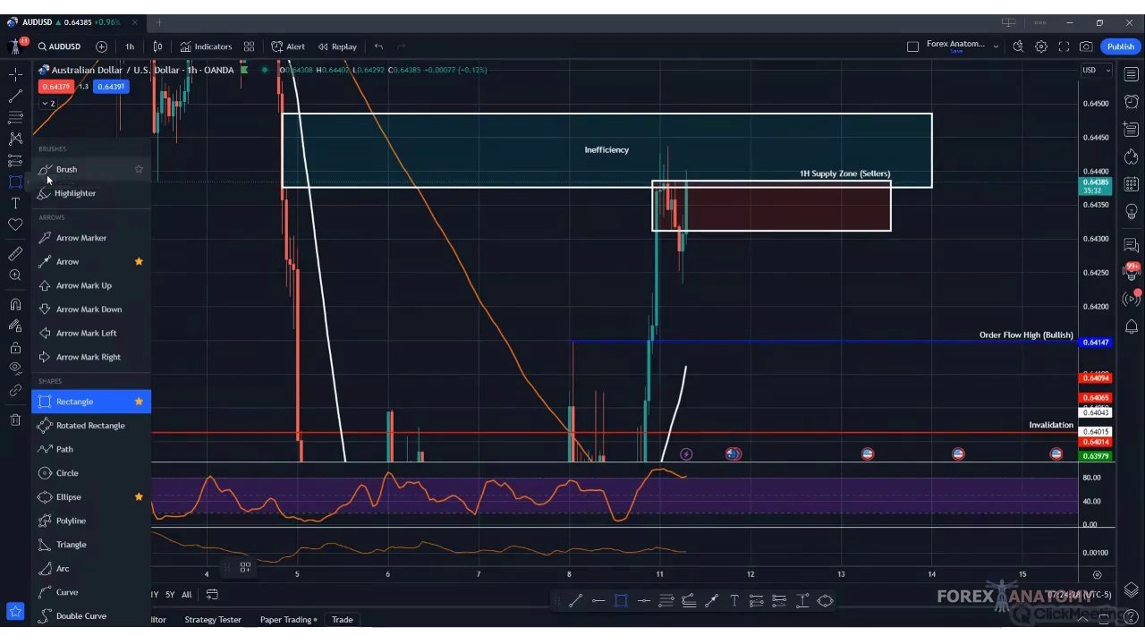
click(63, 169)
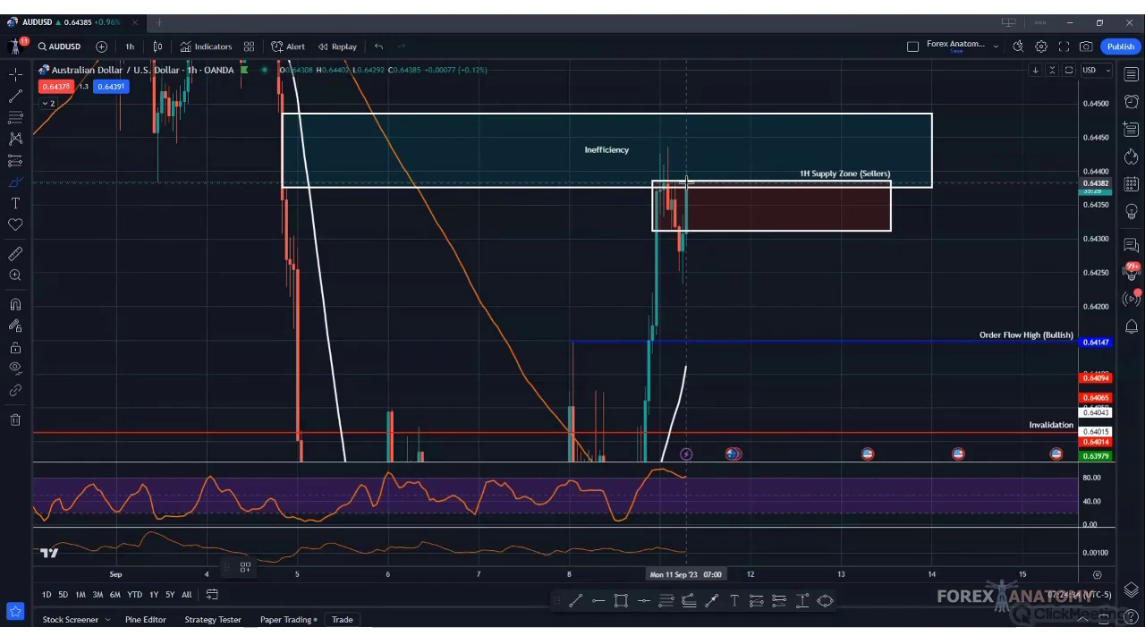
mouse_move(685, 178)
mouse_down()
mouse_move(695, 137)
mouse_move(721, 144)
mouse_up()
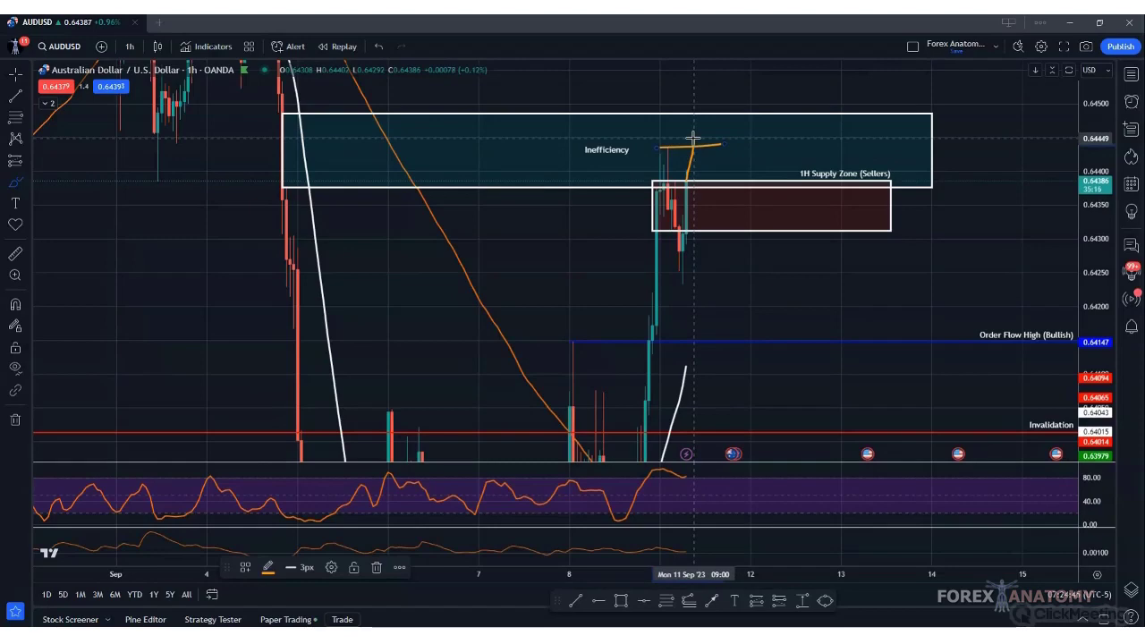
mouse_move(694, 137)
mouse_down()
mouse_move(708, 176)
mouse_move(731, 74)
mouse_up()
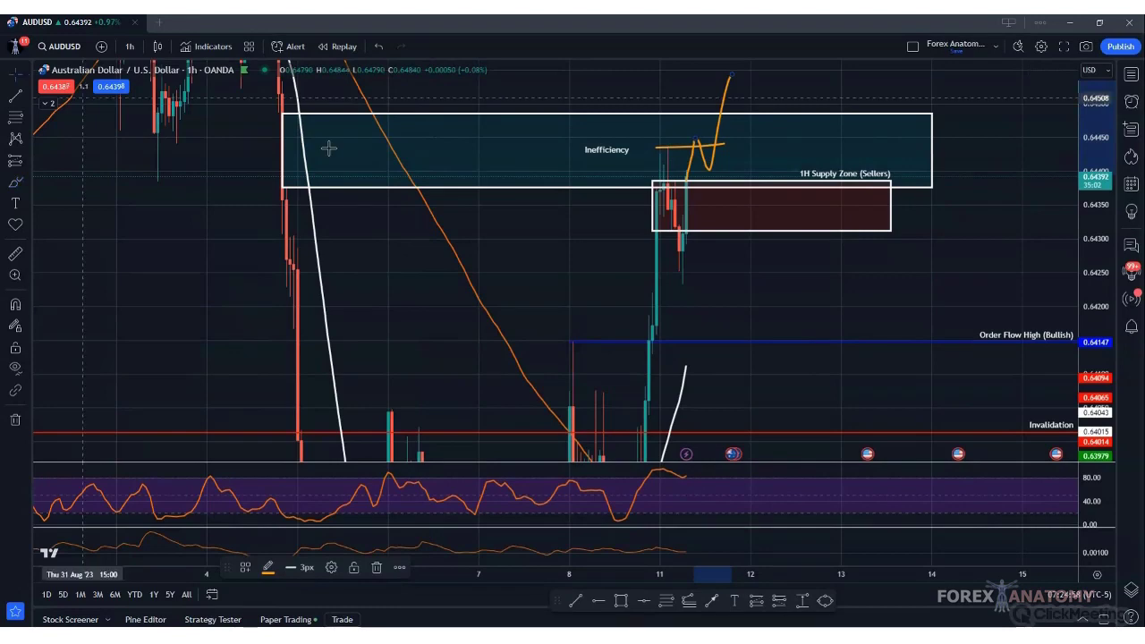
- Delete the brushed price path and the brushed level line at the recent high
click(714, 170)
click(376, 569)
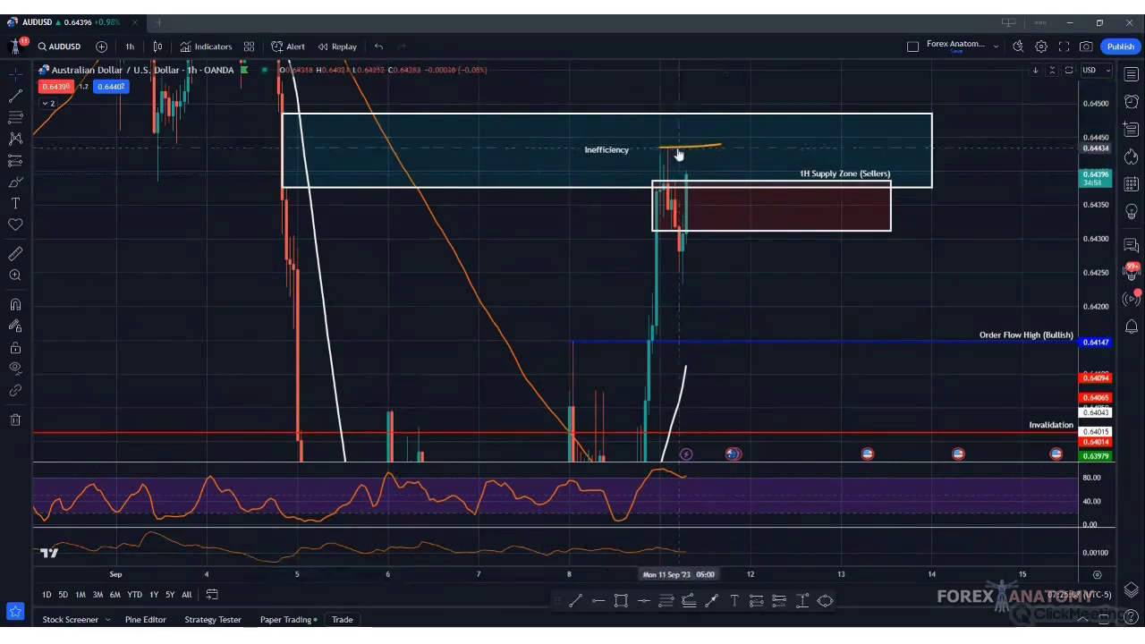
click(679, 154)
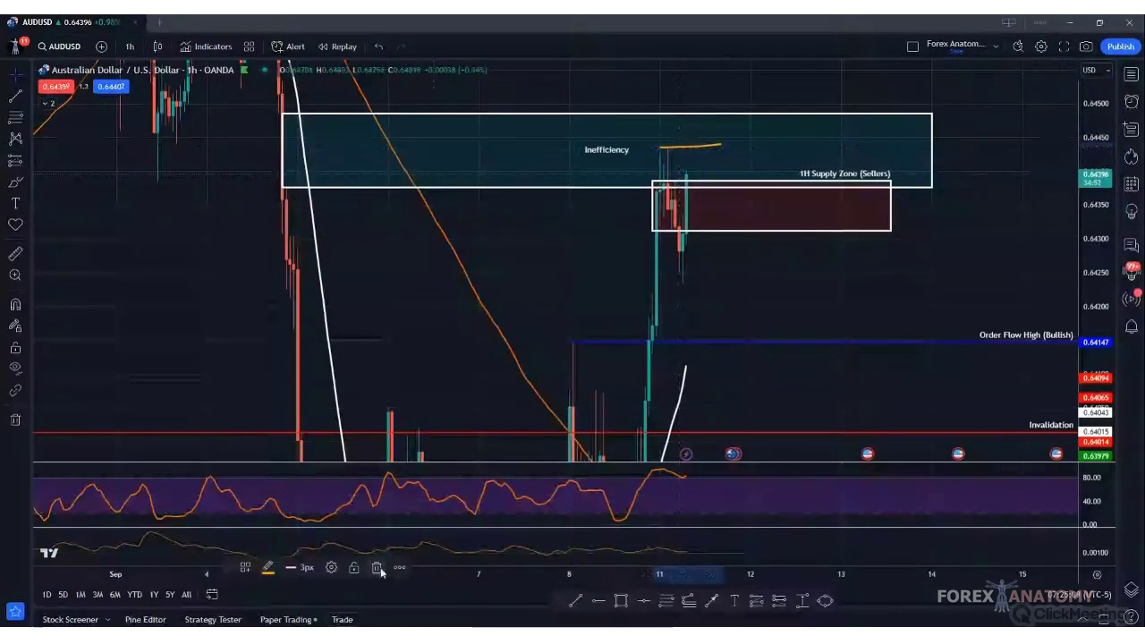
click(380, 568)
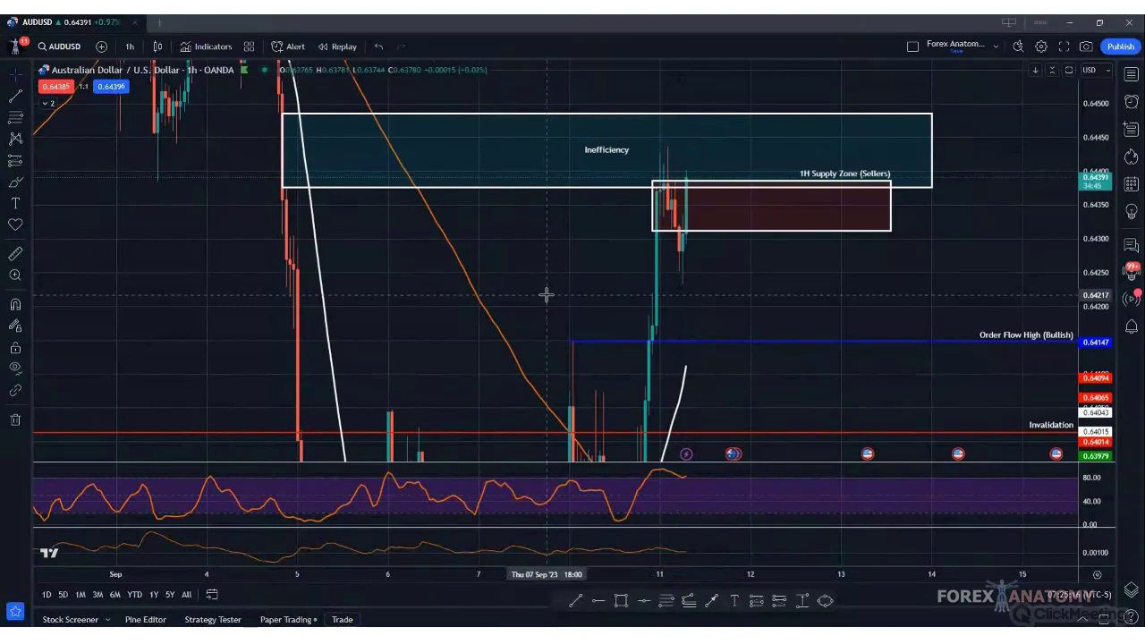
- Change the layout to two charts side by side
drag(1097, 178, 1097, 227)
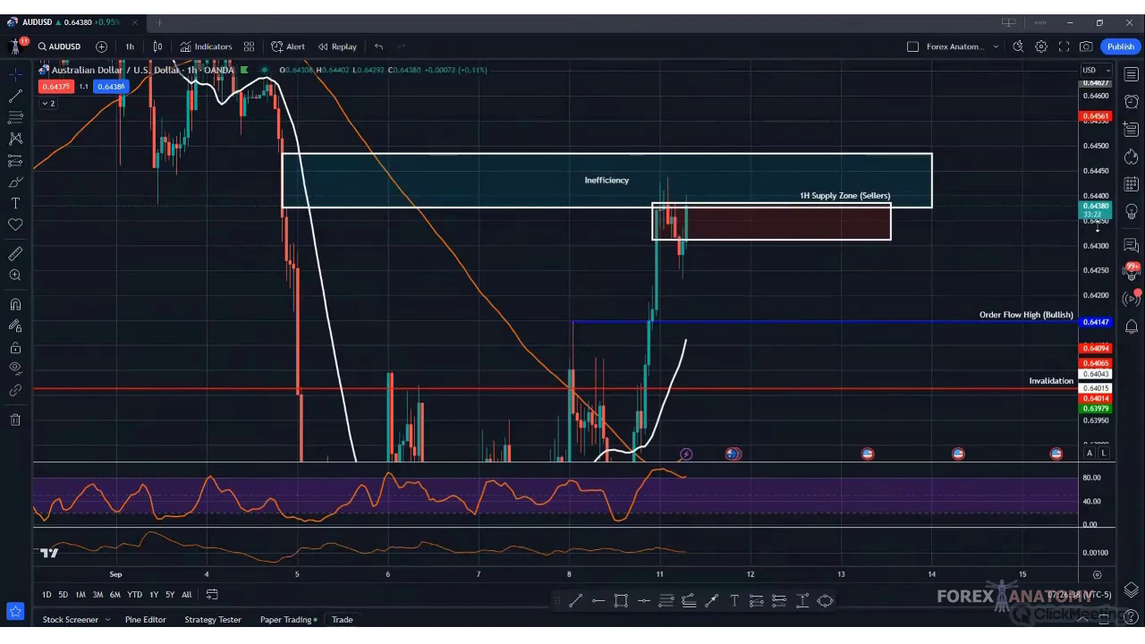
drag(416, 291, 258, 225)
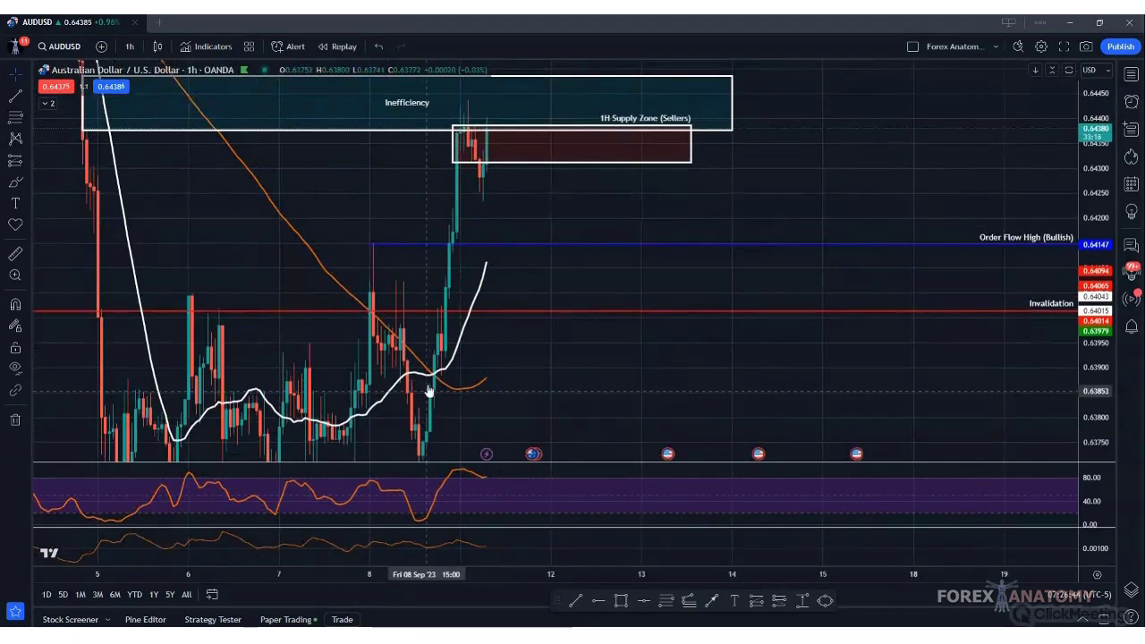
click(913, 46)
click(928, 99)
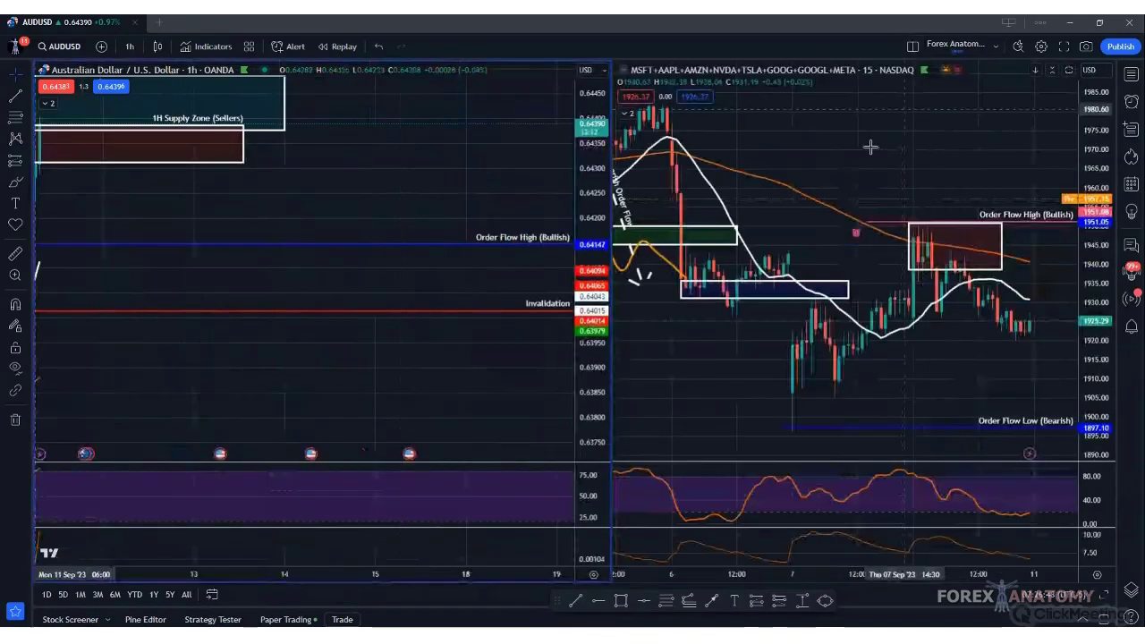
- Set the MSFT+AAPL+AMZN+NVDA+TSLA+GOOG+GOOGL+META chart to the 1-hour timeframe
click(749, 396)
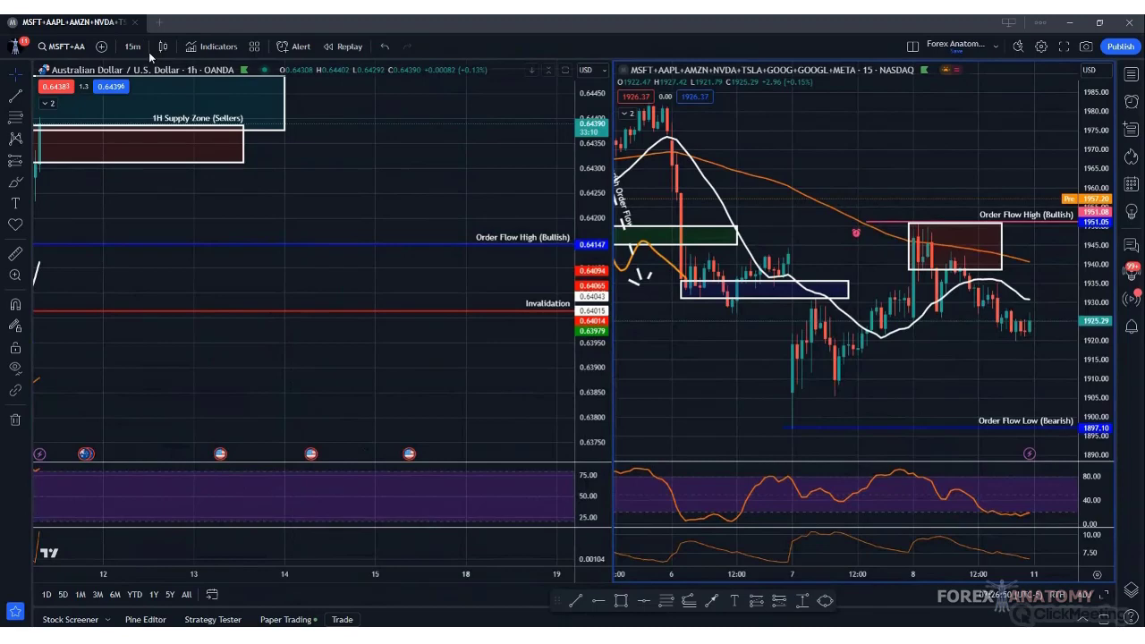
text(1h)
key(Return)
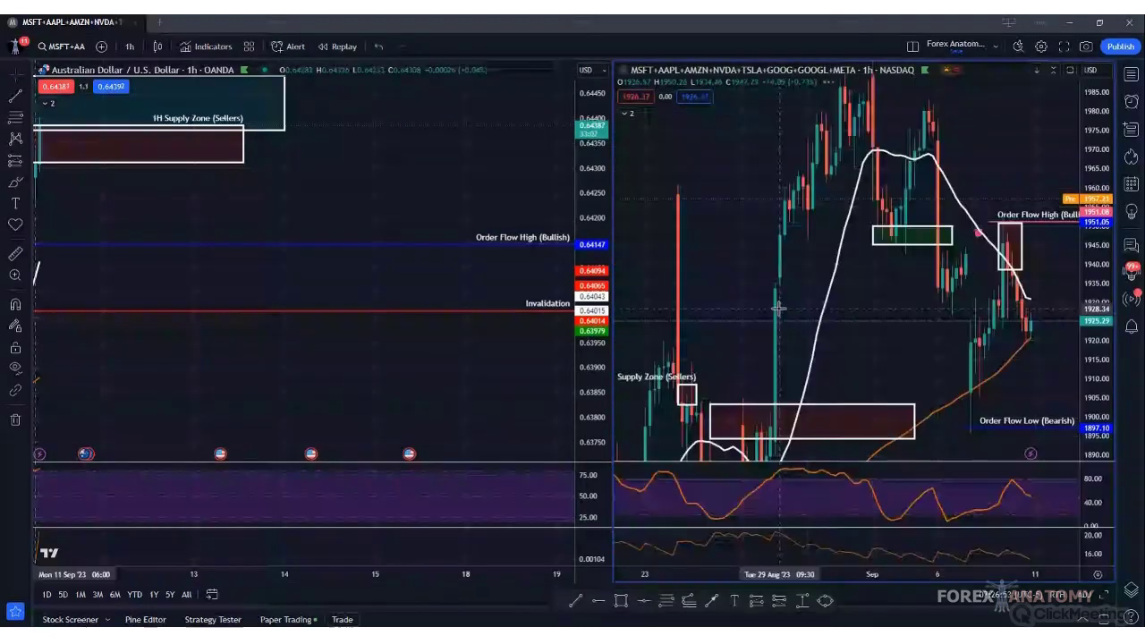
- Change the second chart's symbol to the SGX iron ore futures FEF1!
click(75, 46)
text(F)
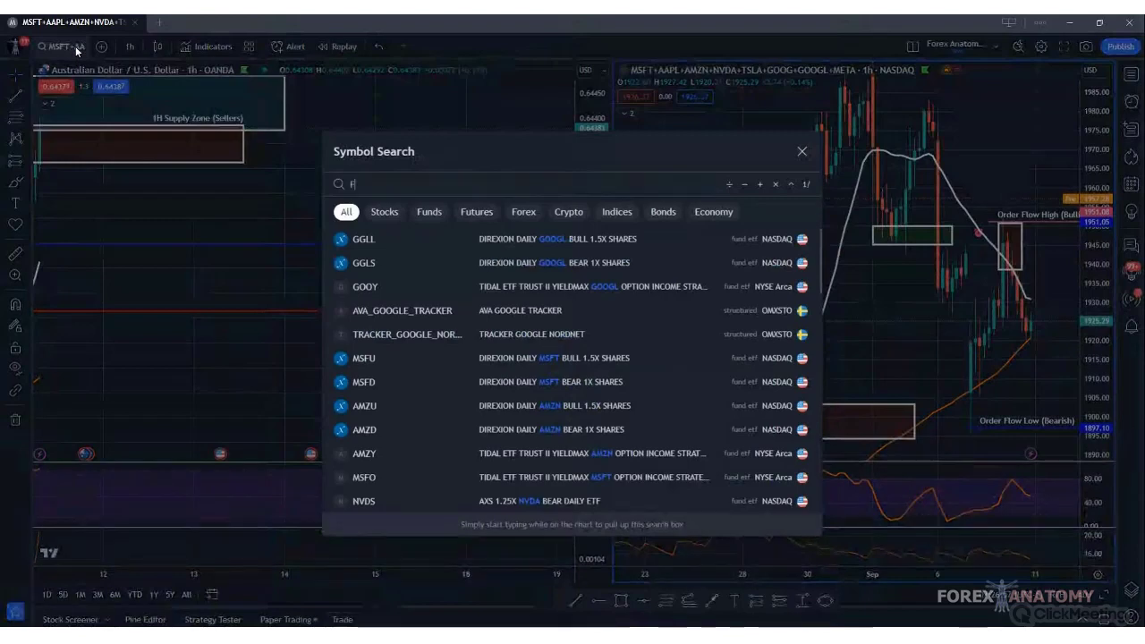
text(EF)
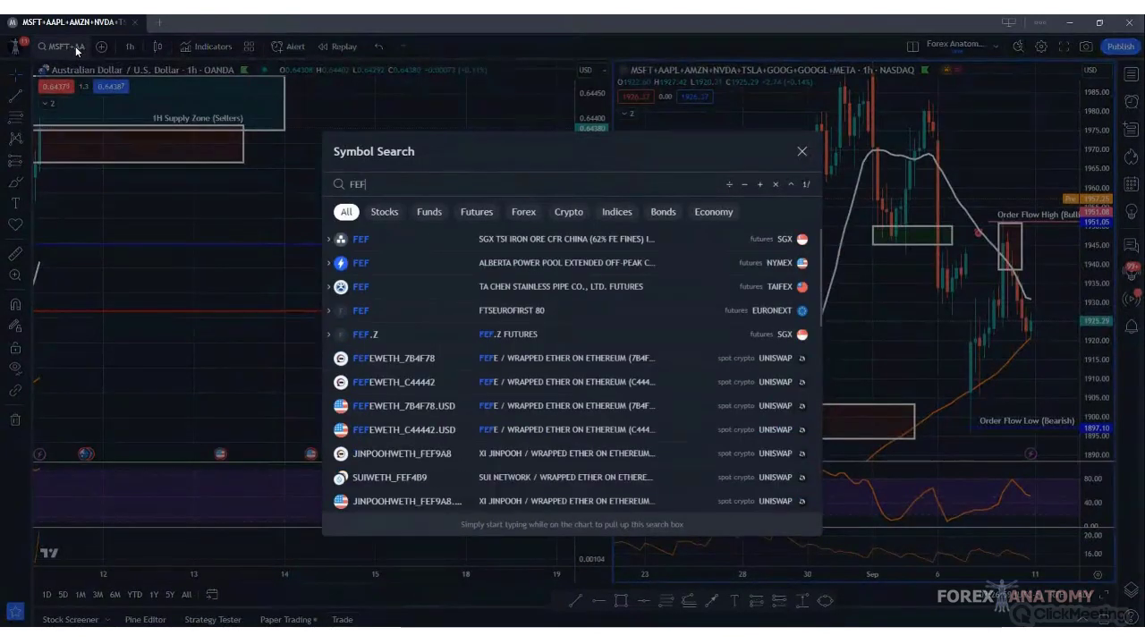
text(I)
key(BackSpace)
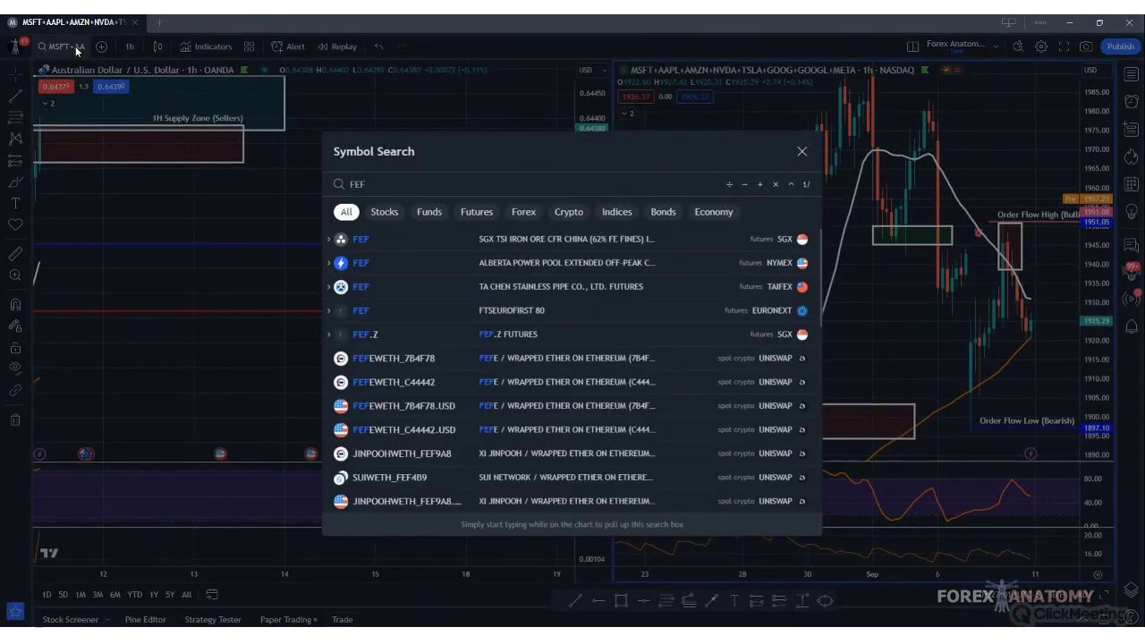
text(1!)
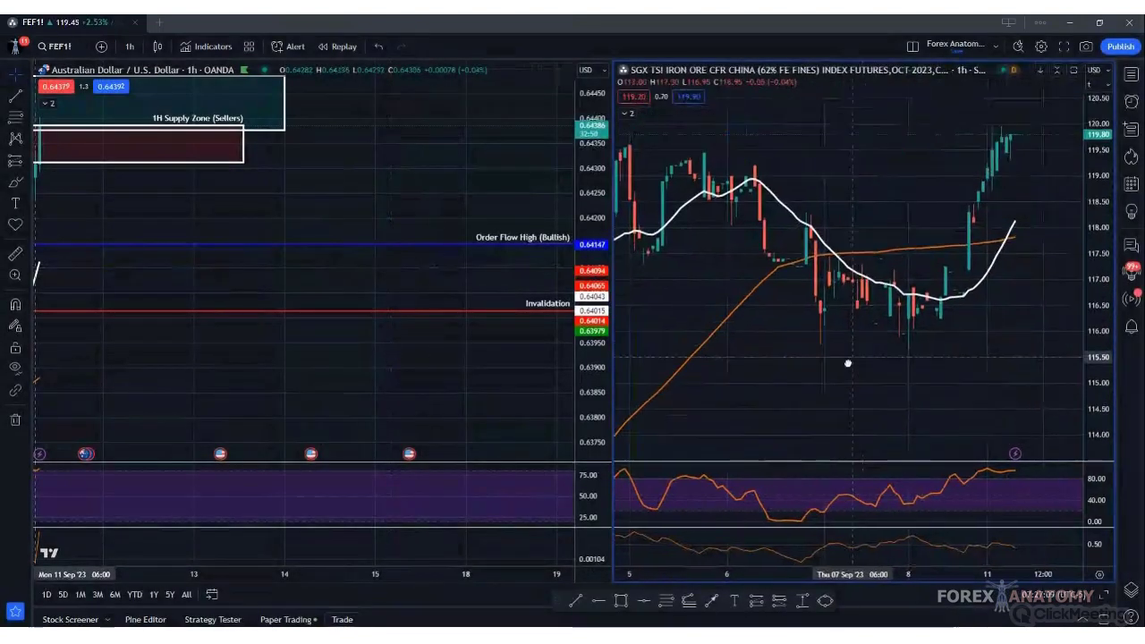
- Compare the recent 1-hour price swings of AUDUSD with those of the iron ore futures, including AUDUSD's order flow levels and supply zone
click(230, 370)
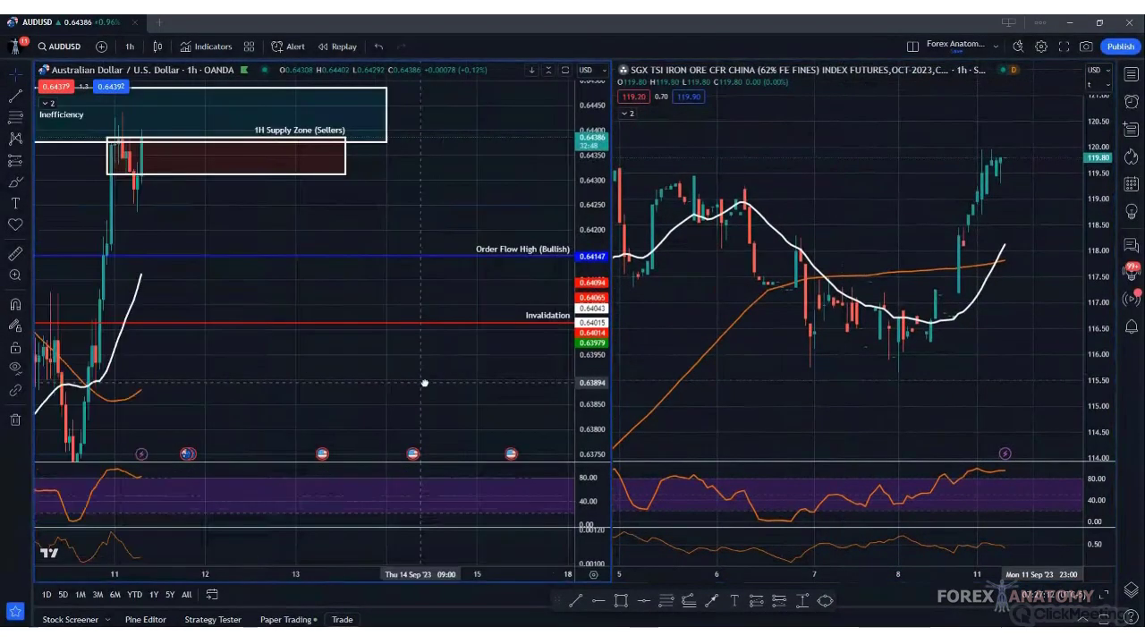
click(776, 411)
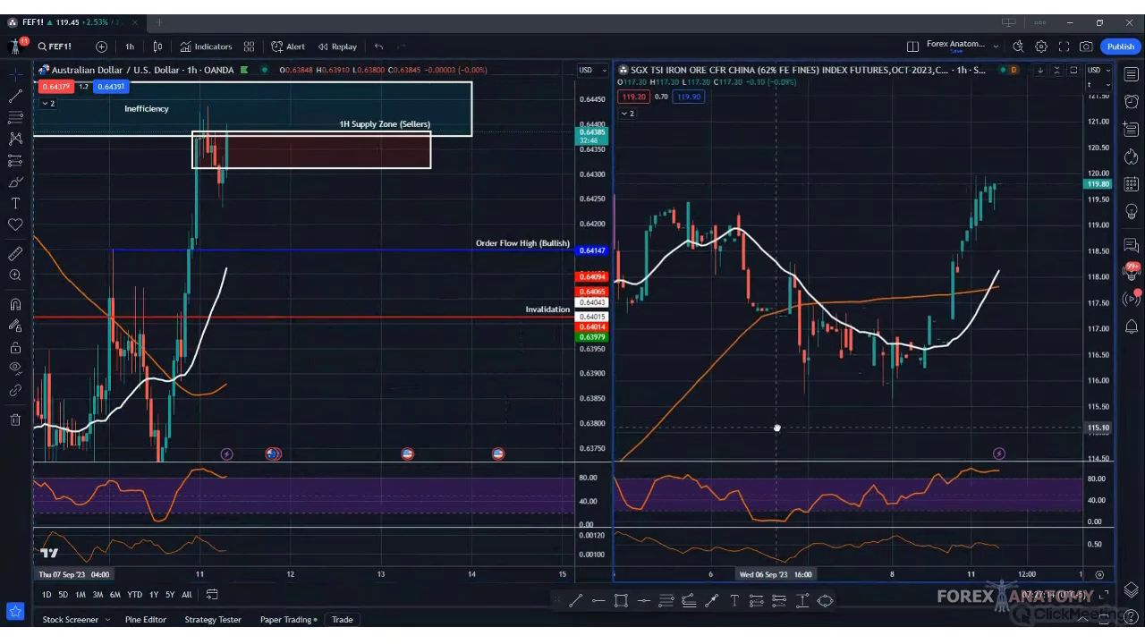
drag(1090, 397, 1091, 356)
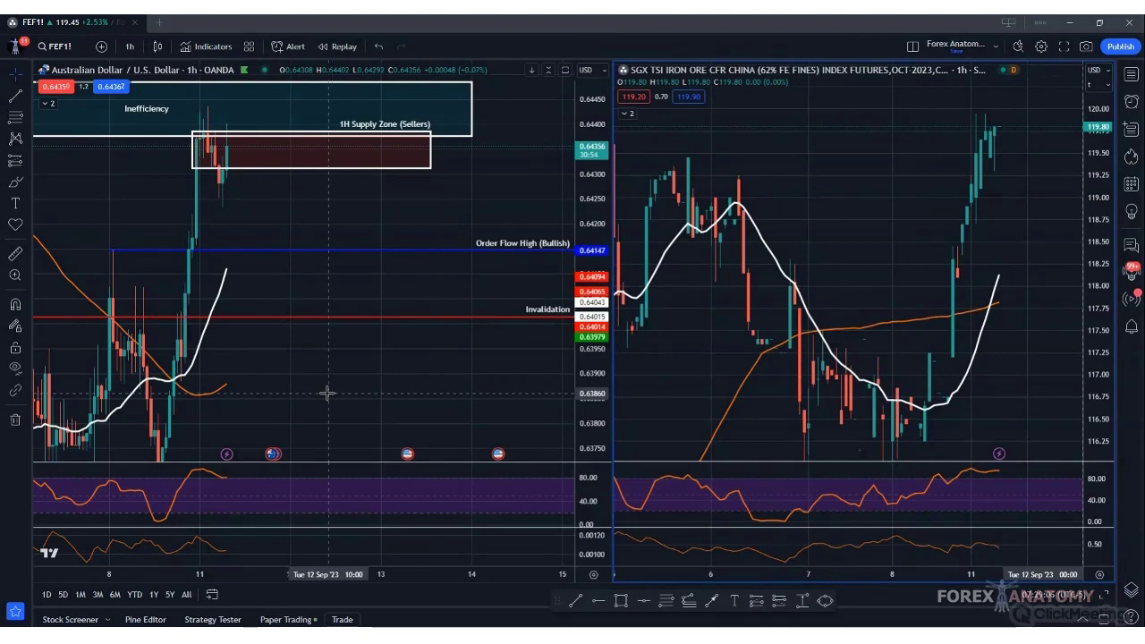
drag(368, 380, 547, 299)
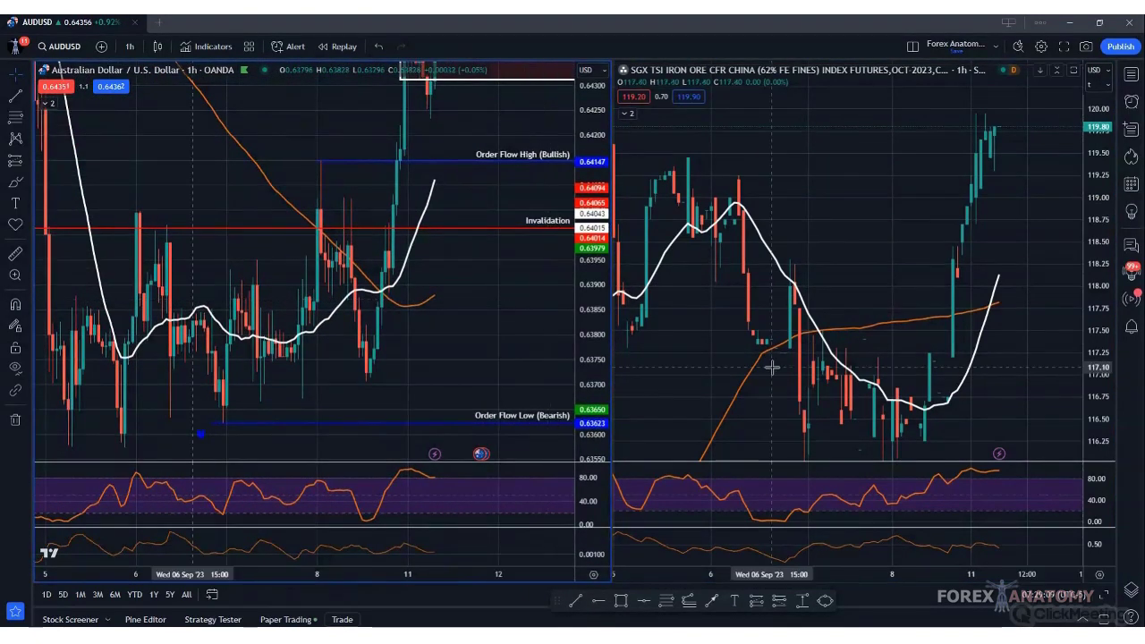
mouse_move(800, 357)
mouse_down()
mouse_move(858, 318)
mouse_move(786, 347)
mouse_up()
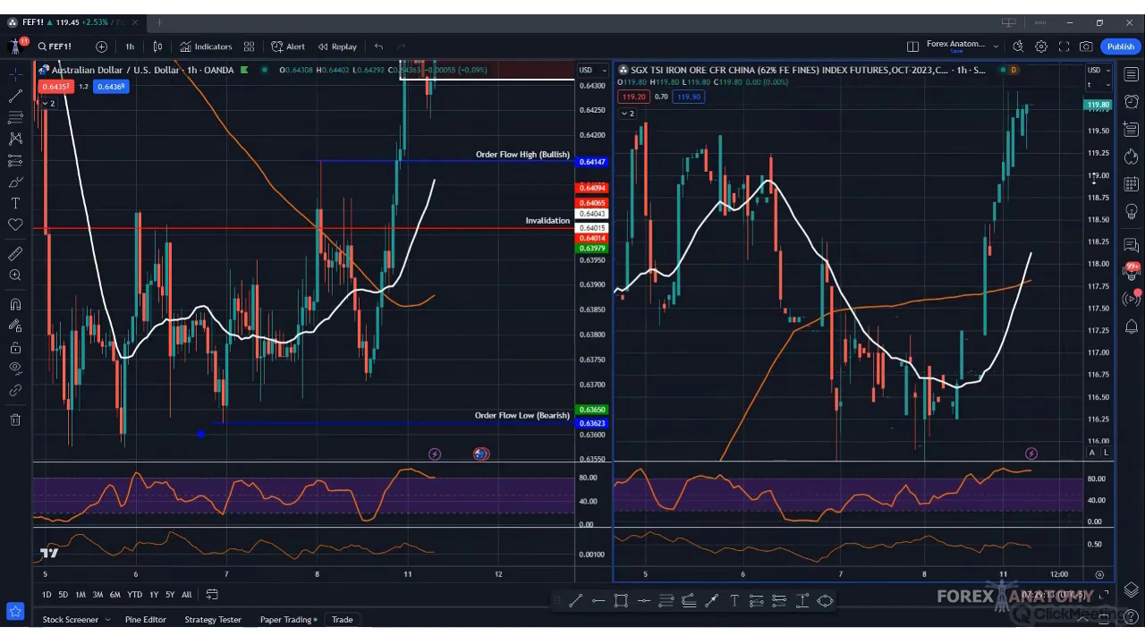
drag(1093, 177, 1094, 204)
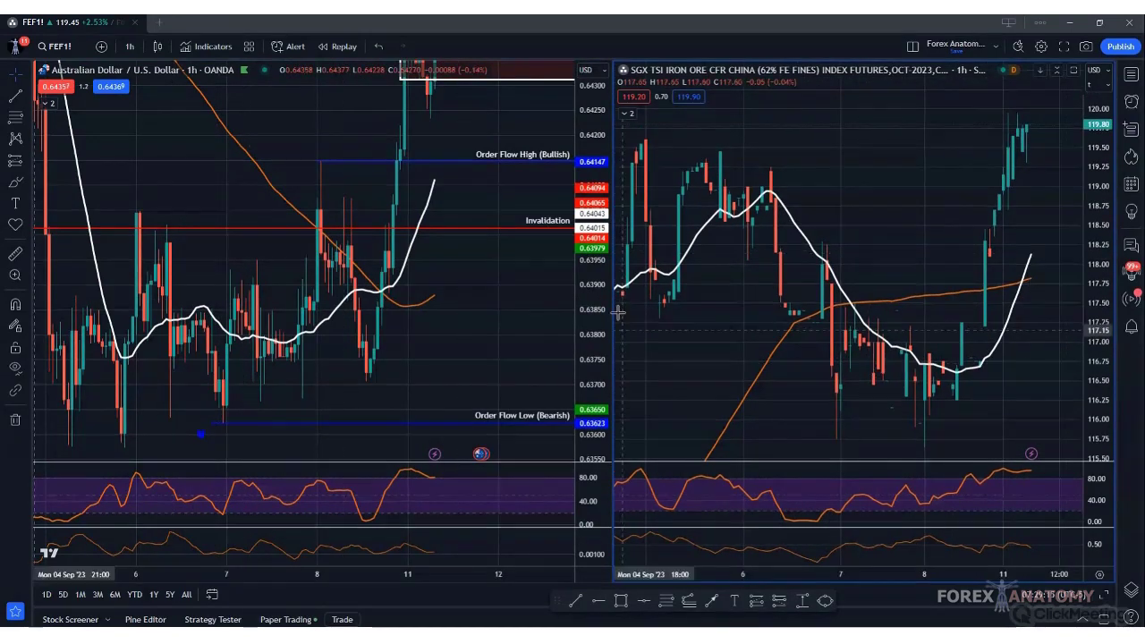
drag(475, 283, 447, 339)
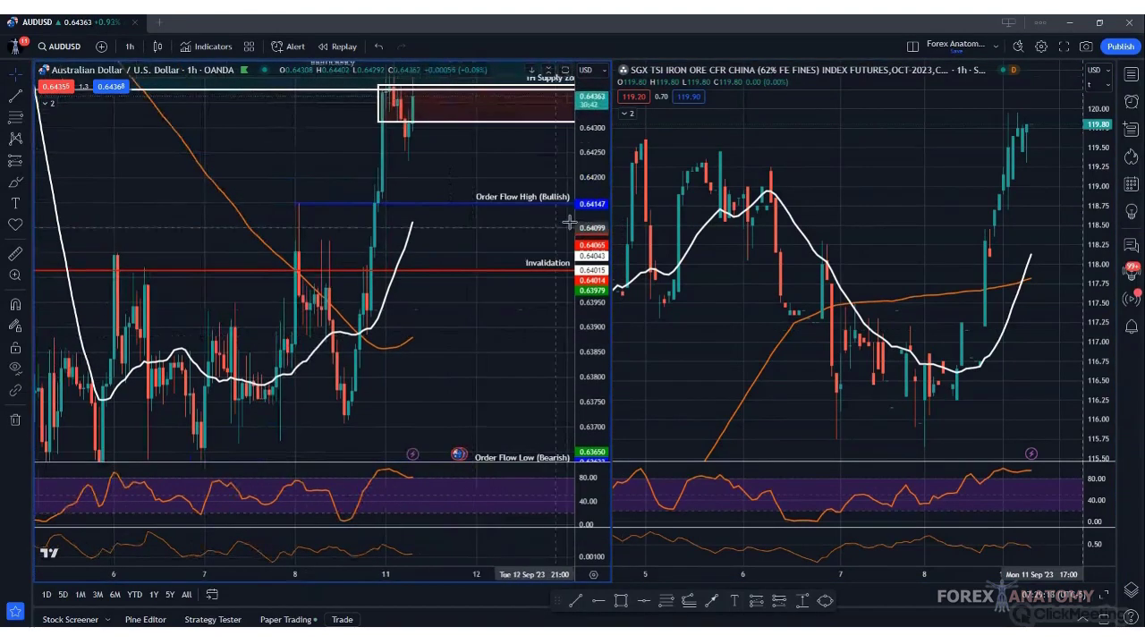
drag(590, 223, 591, 245)
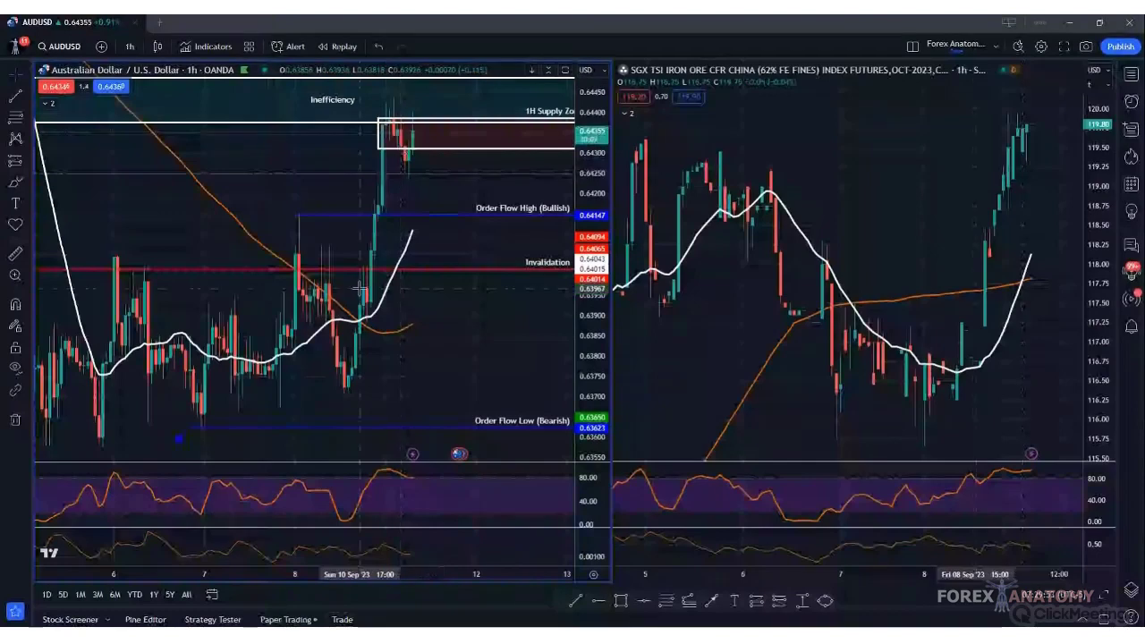
drag(585, 333, 310, 299)
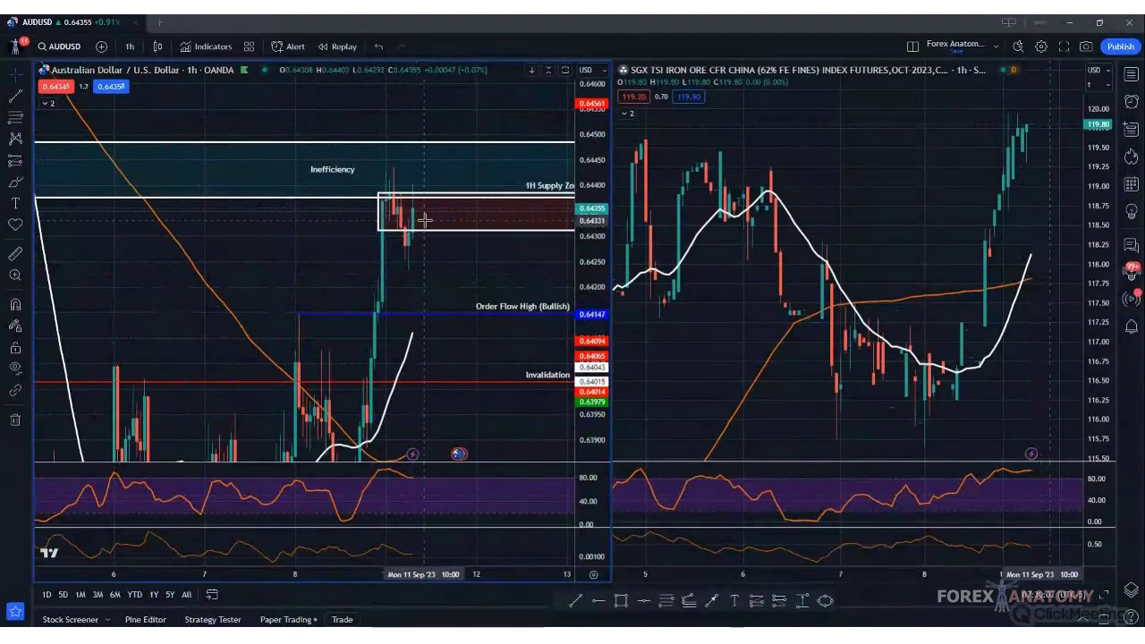
- Load the USDAUD*USDGBP*USDCAD*USDEUR*USDJPY*USDCHF index from the Equal Weighted Indexes watchlist into the second chart and hide the watchlist
click(739, 346)
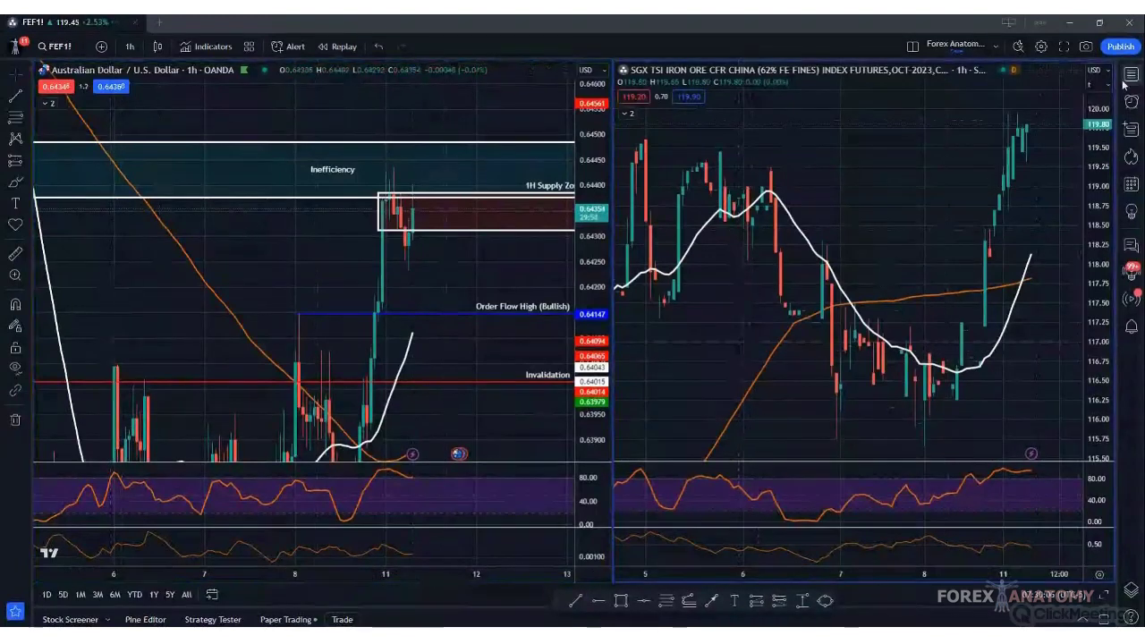
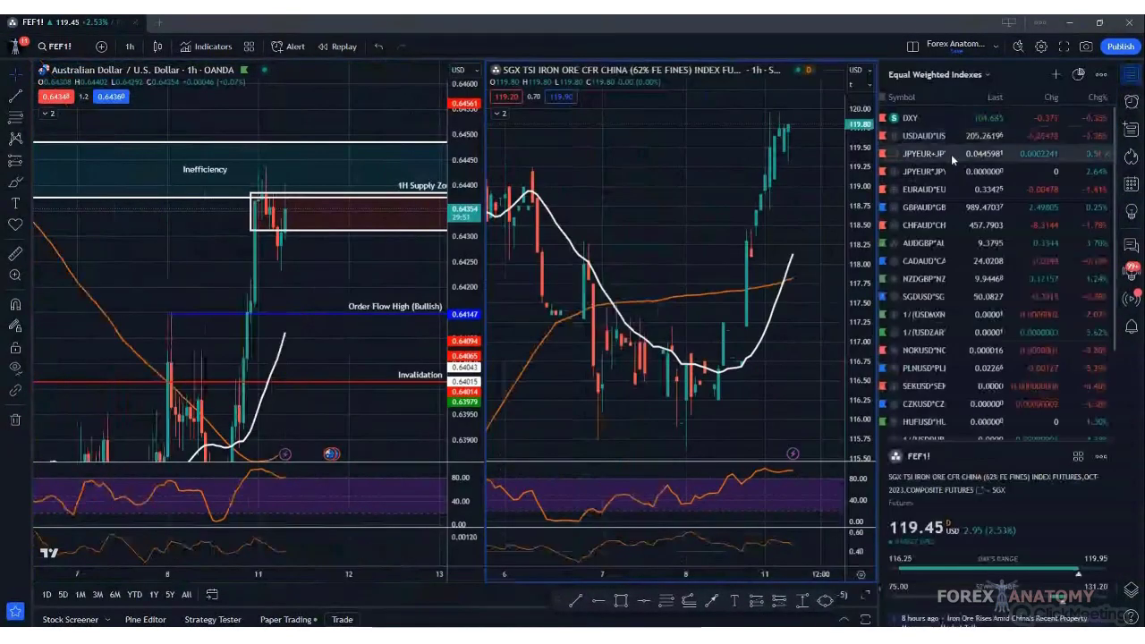
click(929, 139)
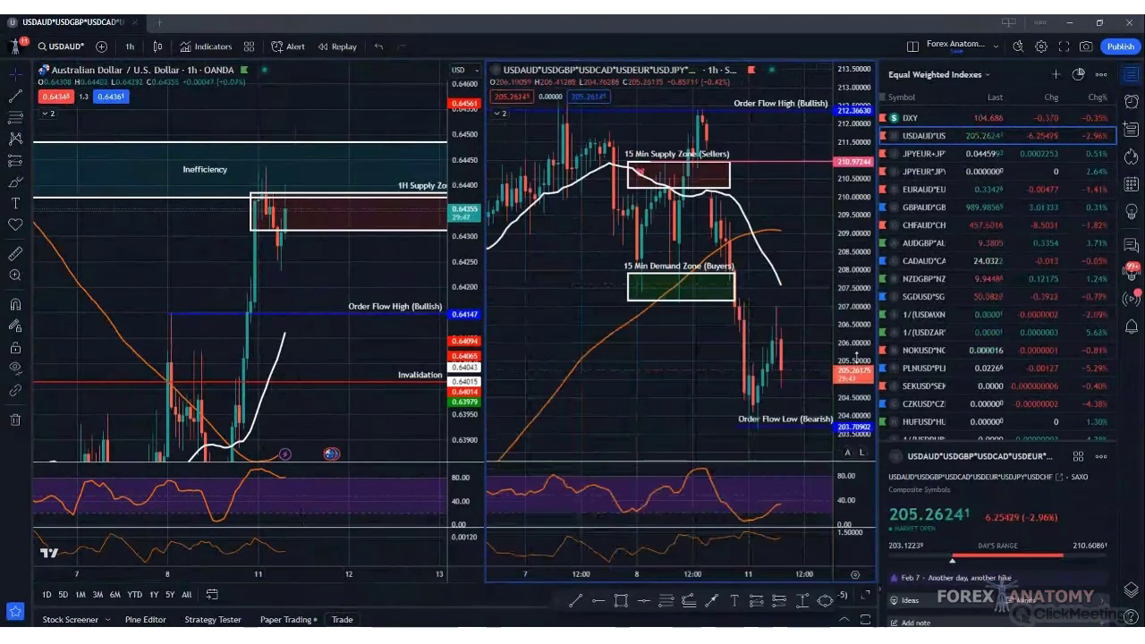
click(1131, 80)
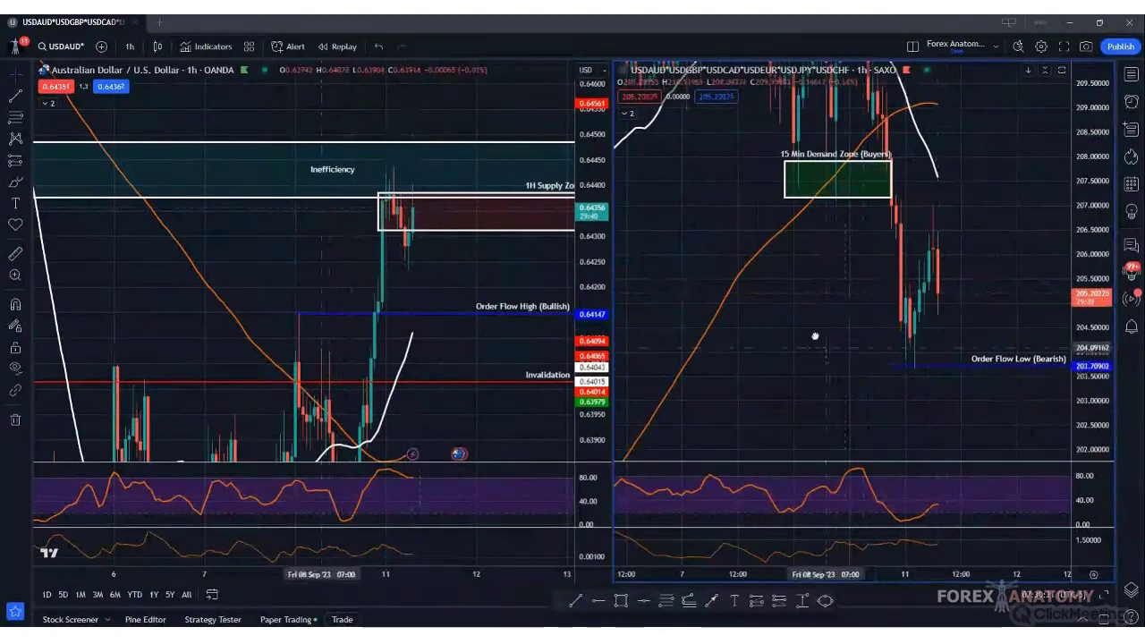
- Draw a rectangle from about 203.92 to 205.29 around the US dollar index's recent low and apply the 1H Demand Zone template
drag(812, 332, 803, 323)
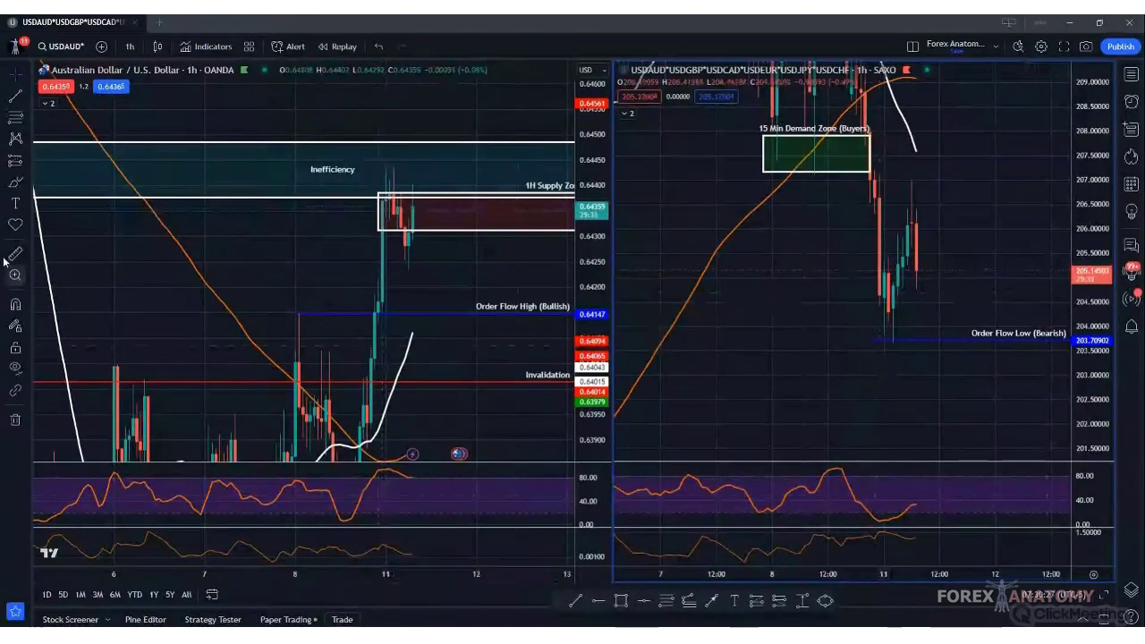
click(29, 189)
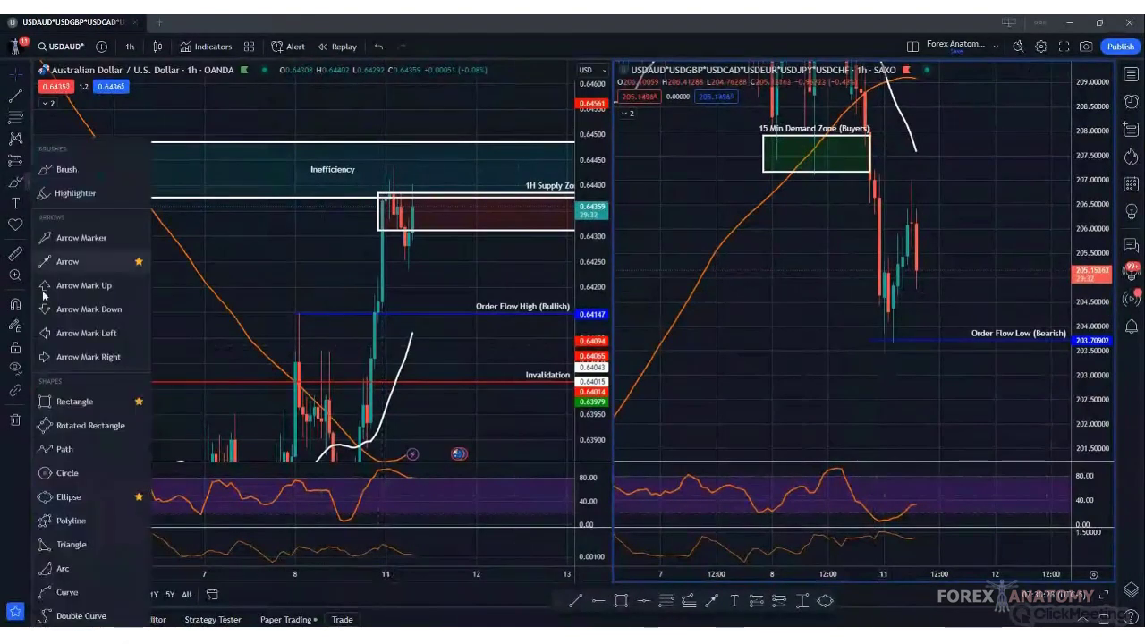
click(67, 402)
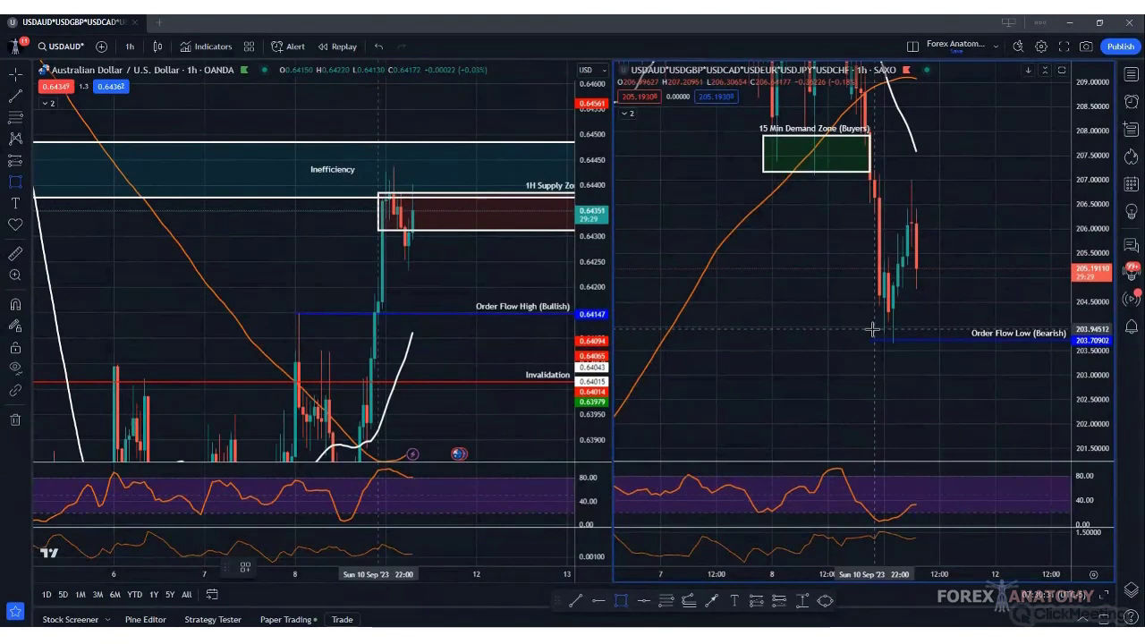
mouse_move(875, 330)
mouse_down()
mouse_move(1001, 263)
mouse_move(1028, 297)
mouse_up()
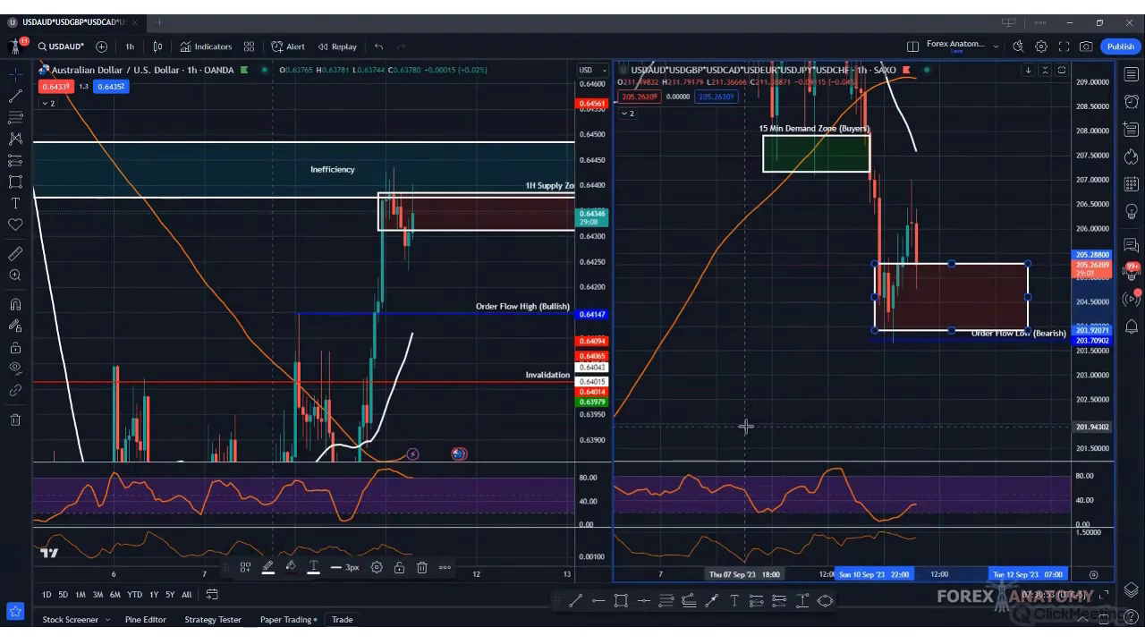
click(245, 567)
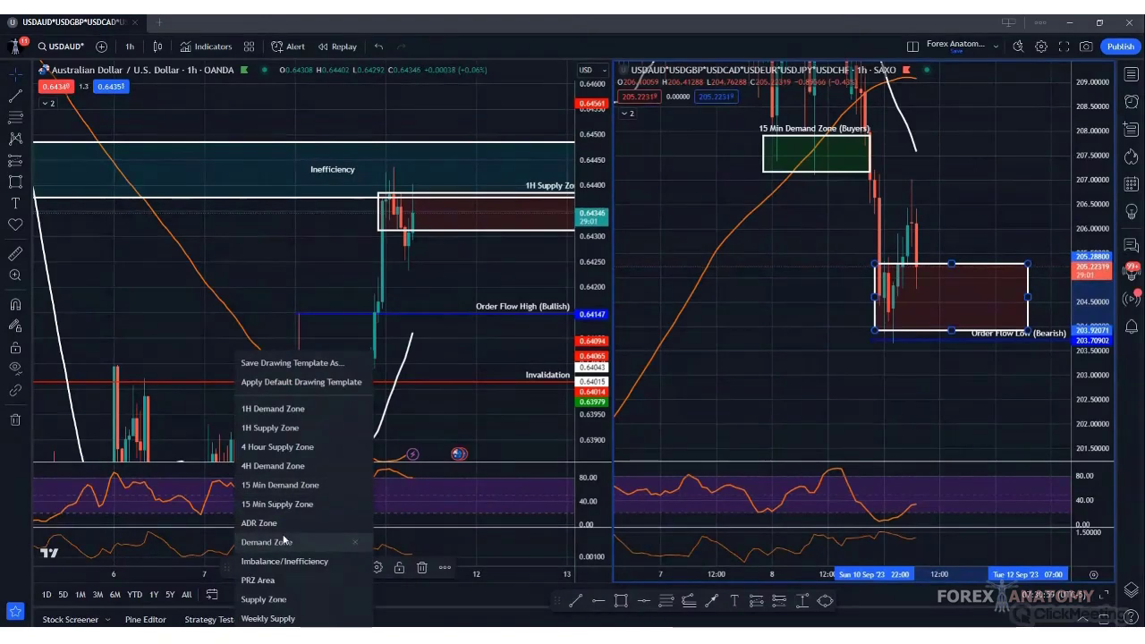
click(273, 409)
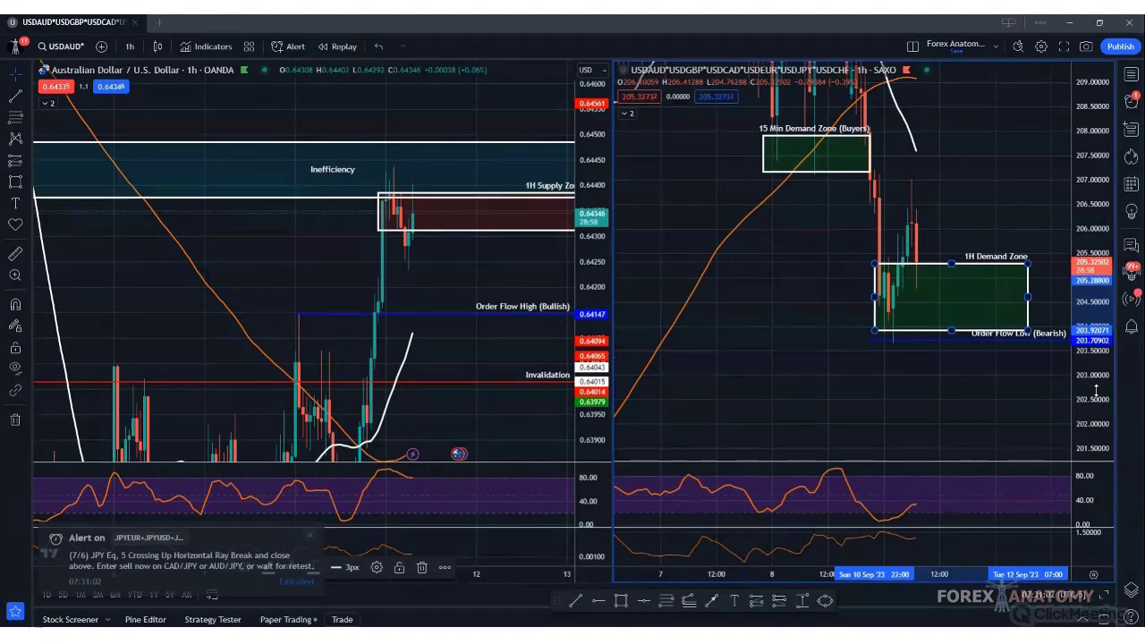
drag(1096, 391, 1096, 349)
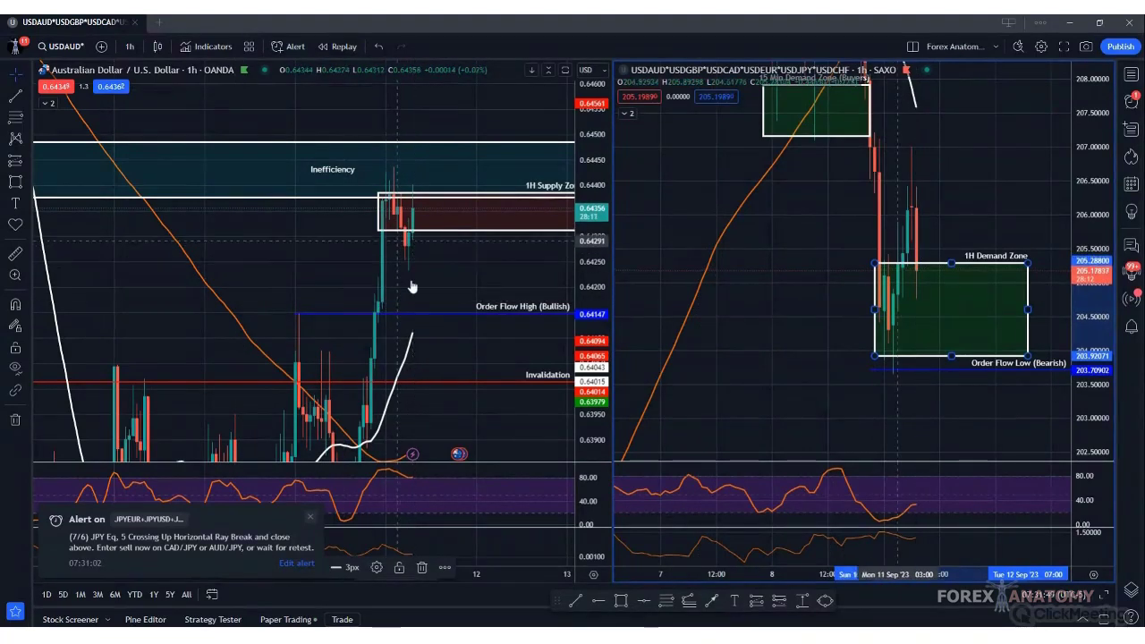
- Change the AUDUSD chart's symbol to USDJPY from OANDA
click(317, 238)
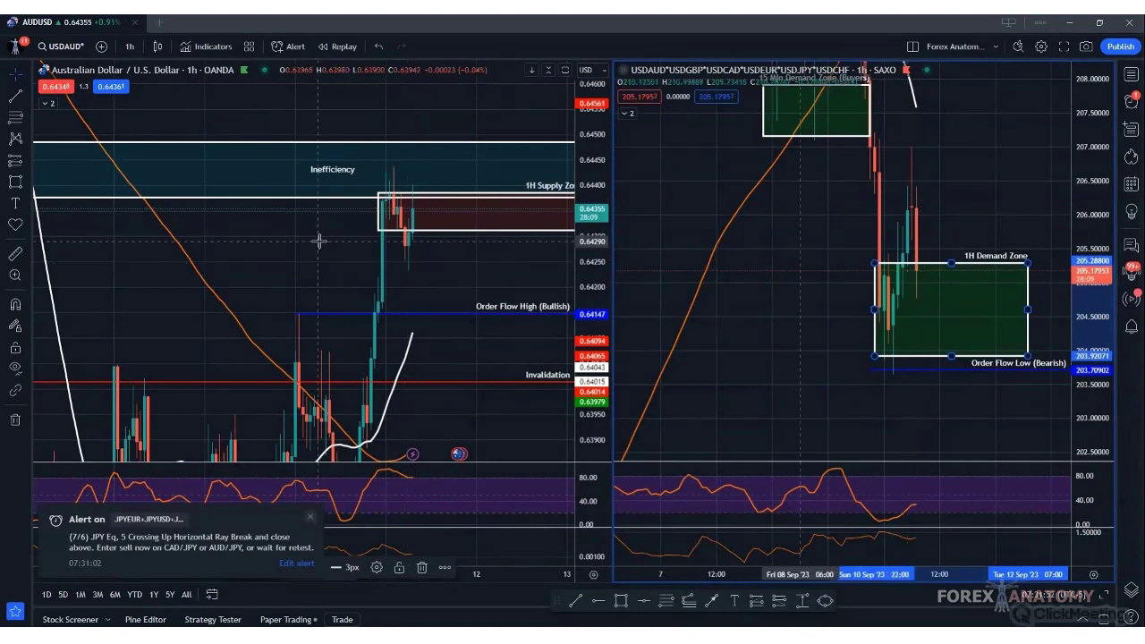
click(74, 48)
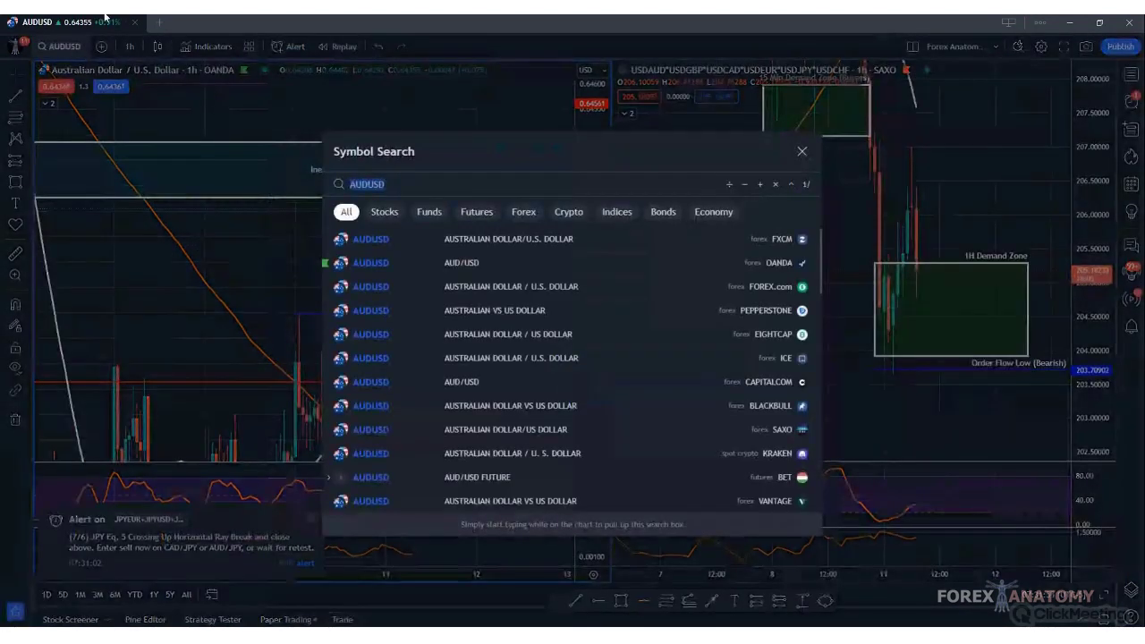
text(USDJPY)
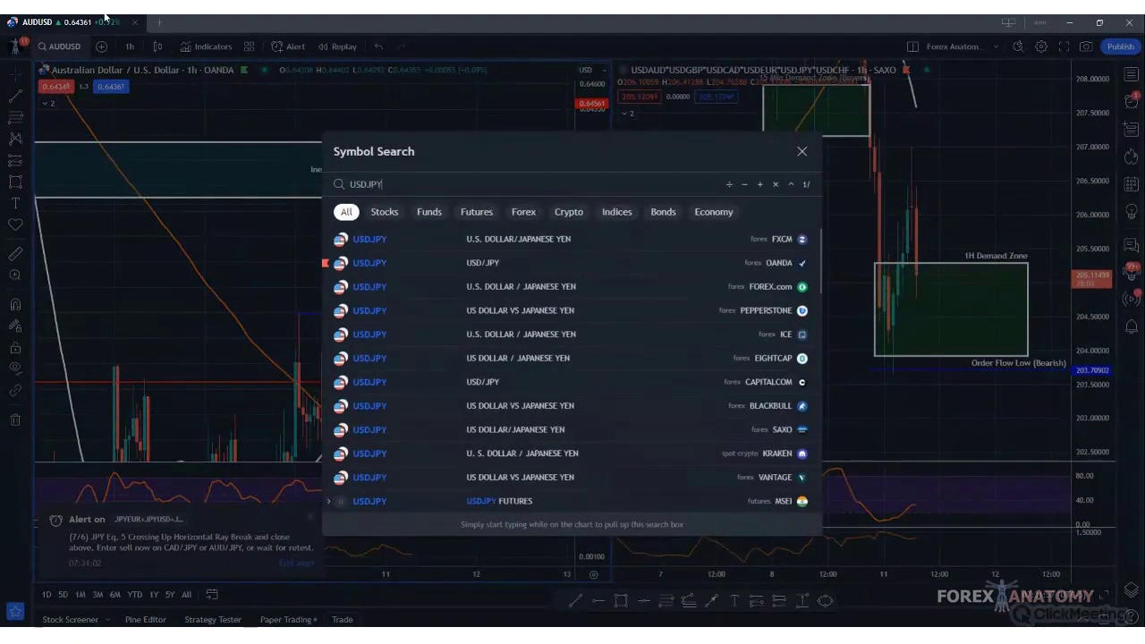
click(491, 263)
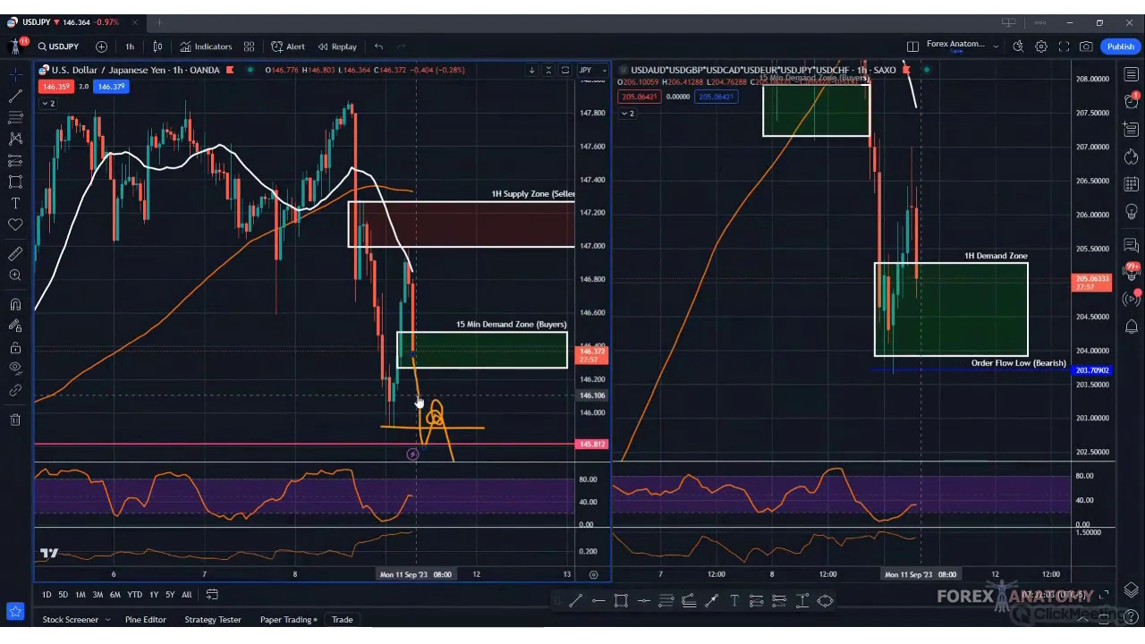
- Move the brushed falling stroke on USDJPY to before the recent low and change the layout to a single chart
drag(336, 341, 348, 436)
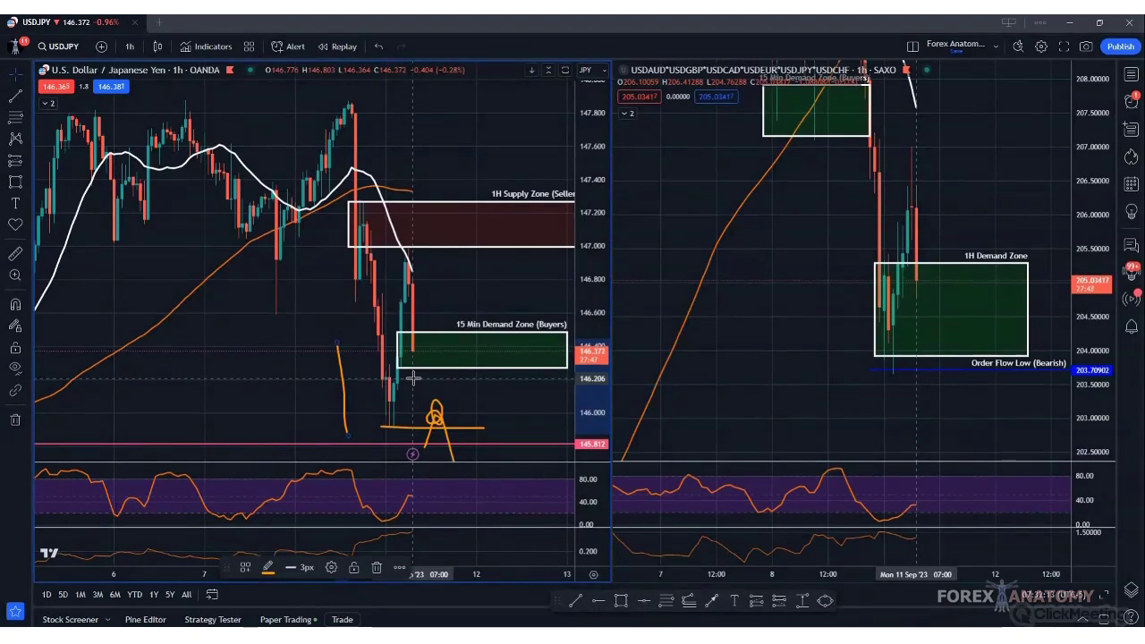
click(922, 46)
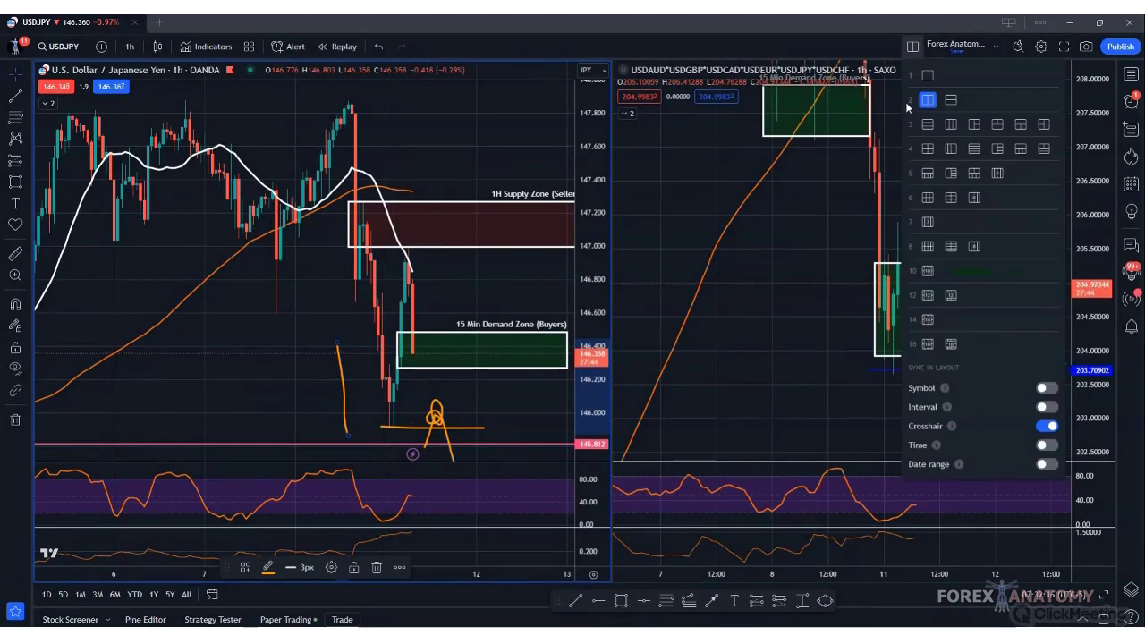
click(928, 75)
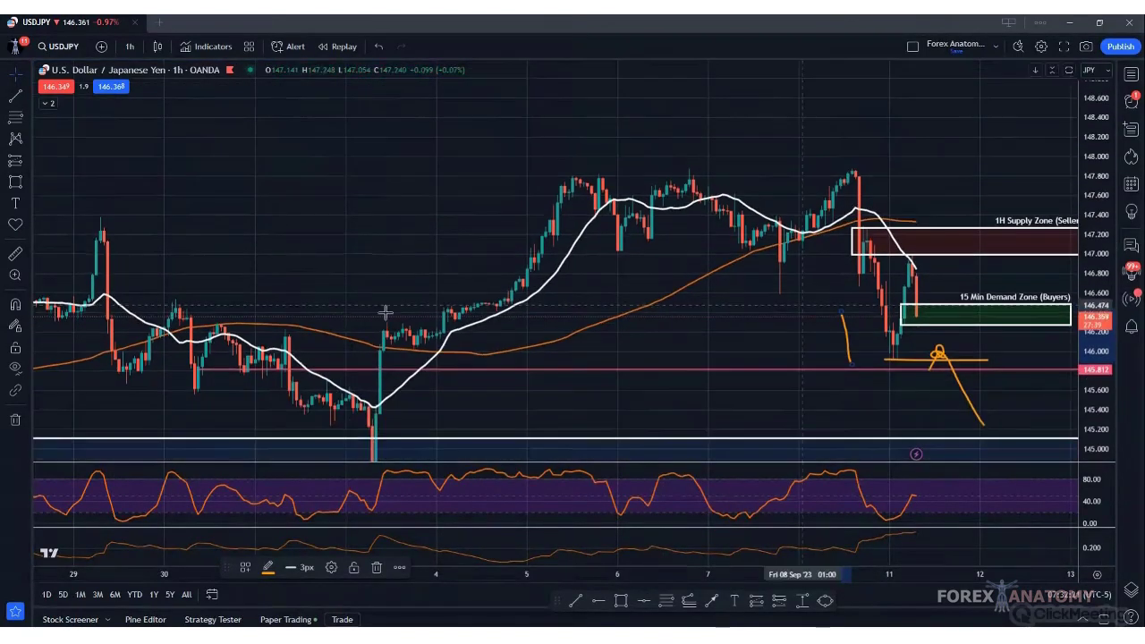
- Change the chart's symbol to NZDUSD from OANDA and bring its latest candles and order flow levels into view
click(66, 49)
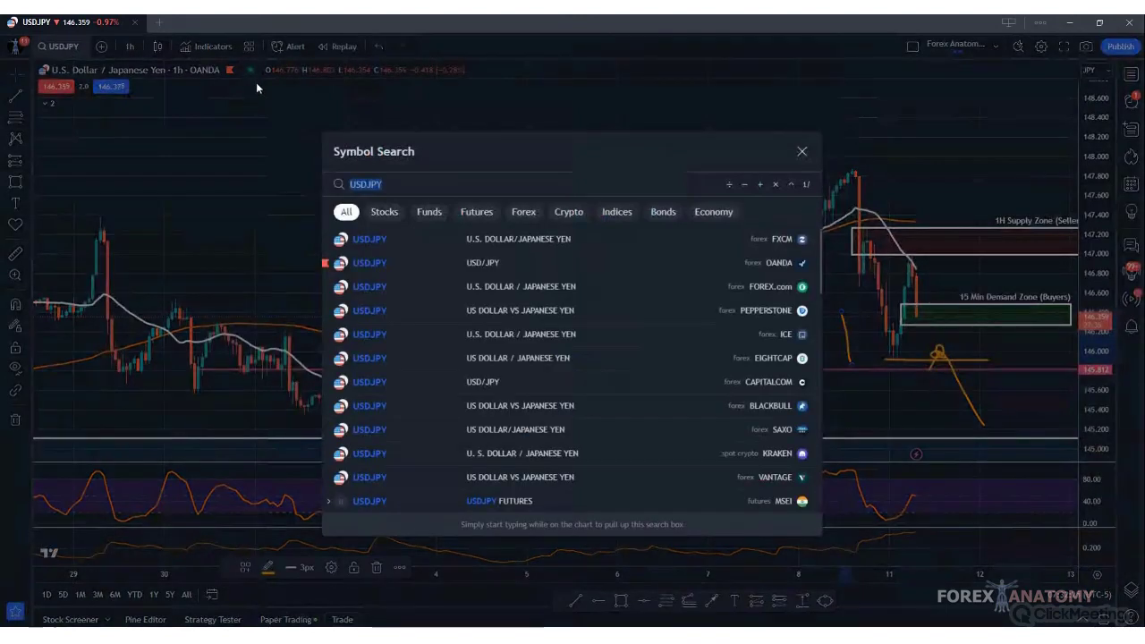
text(NZDUSD)
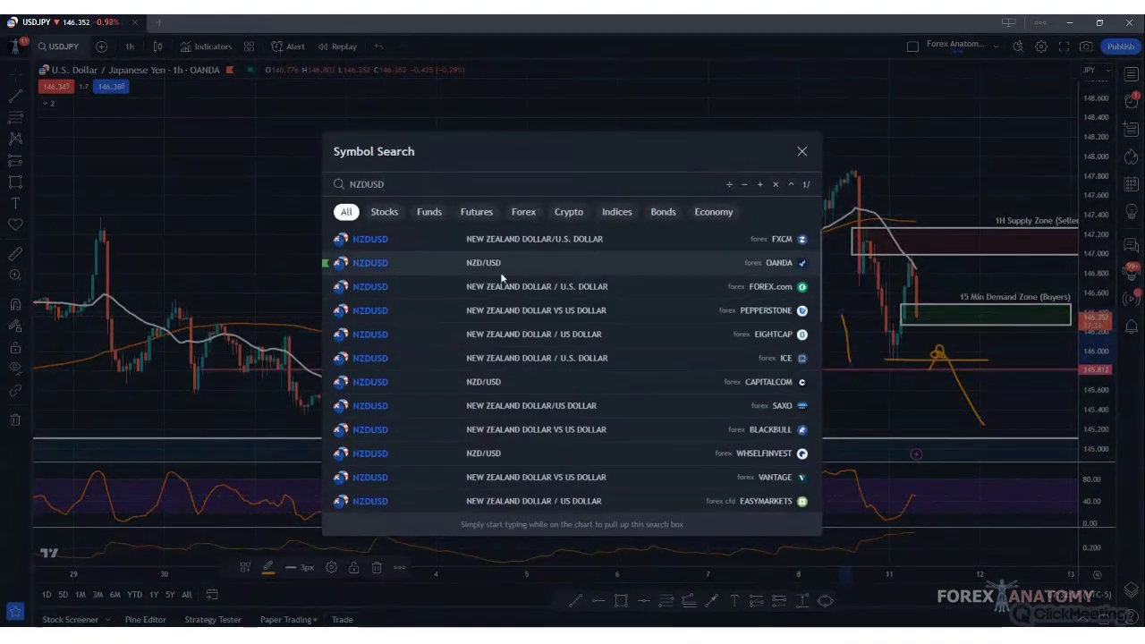
click(499, 272)
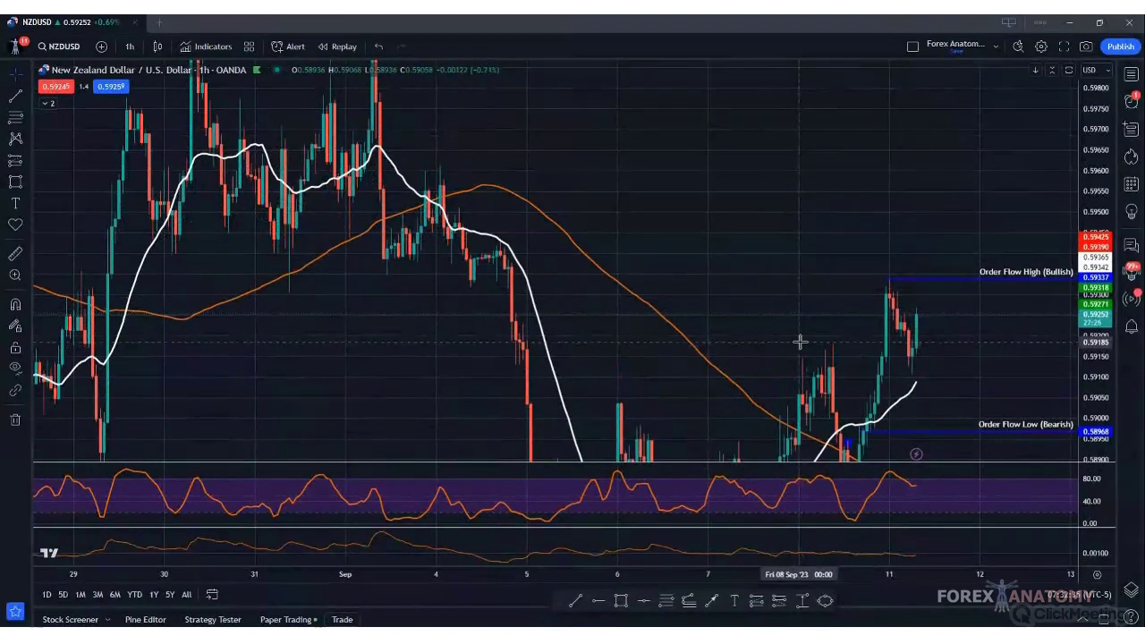
drag(799, 341, 515, 275)
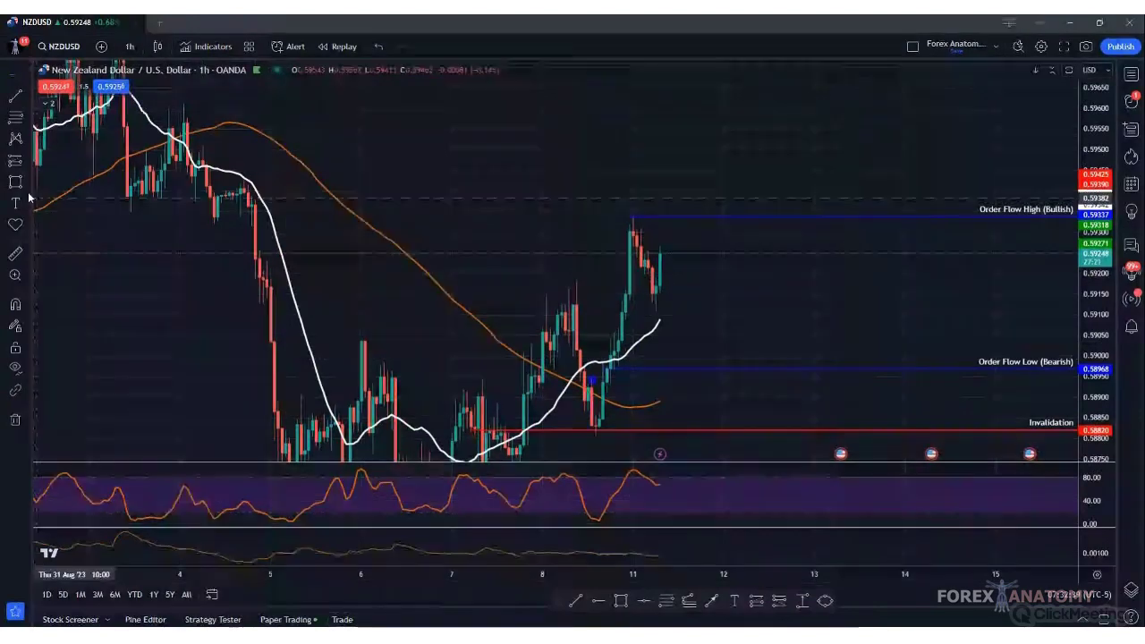
drag(1096, 349, 1096, 309)
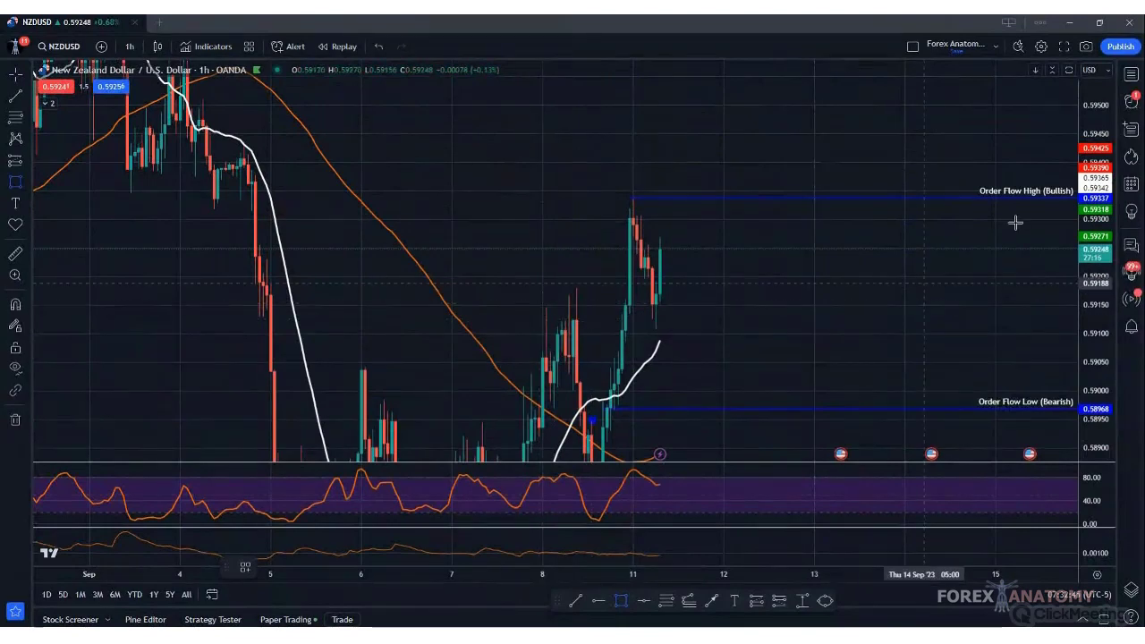
drag(1094, 279, 1095, 302)
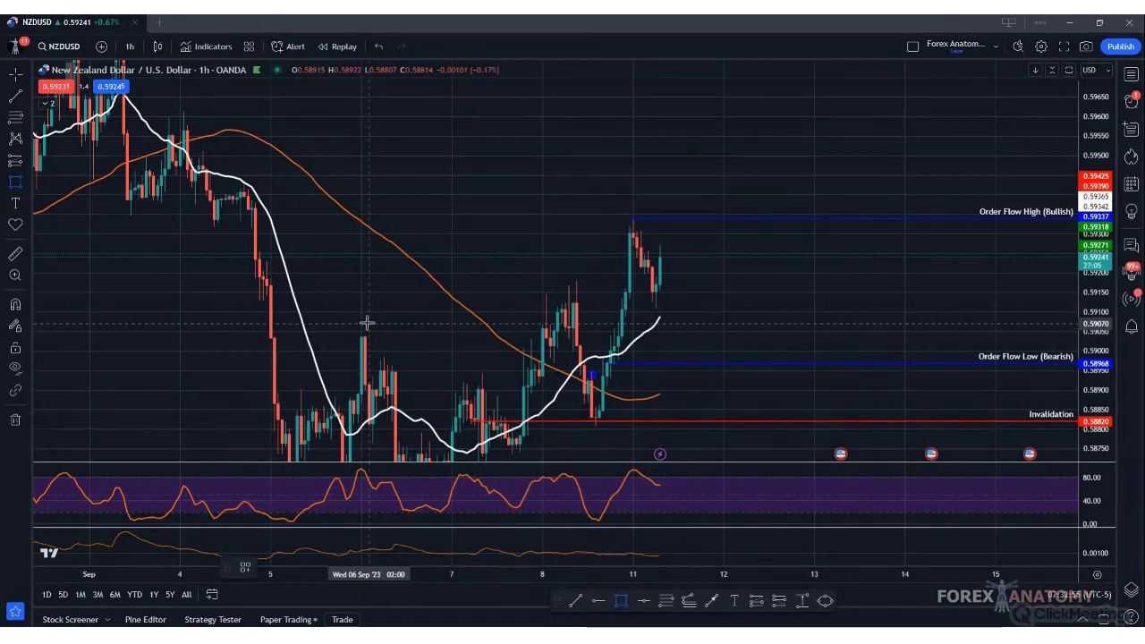
drag(376, 310, 474, 290)
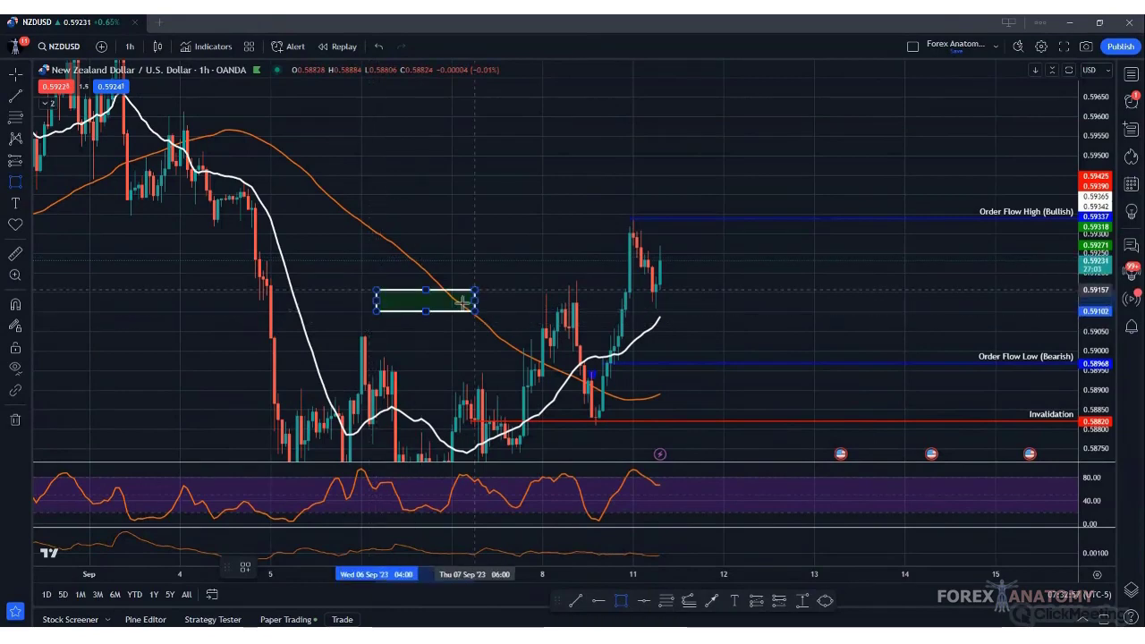
click(378, 45)
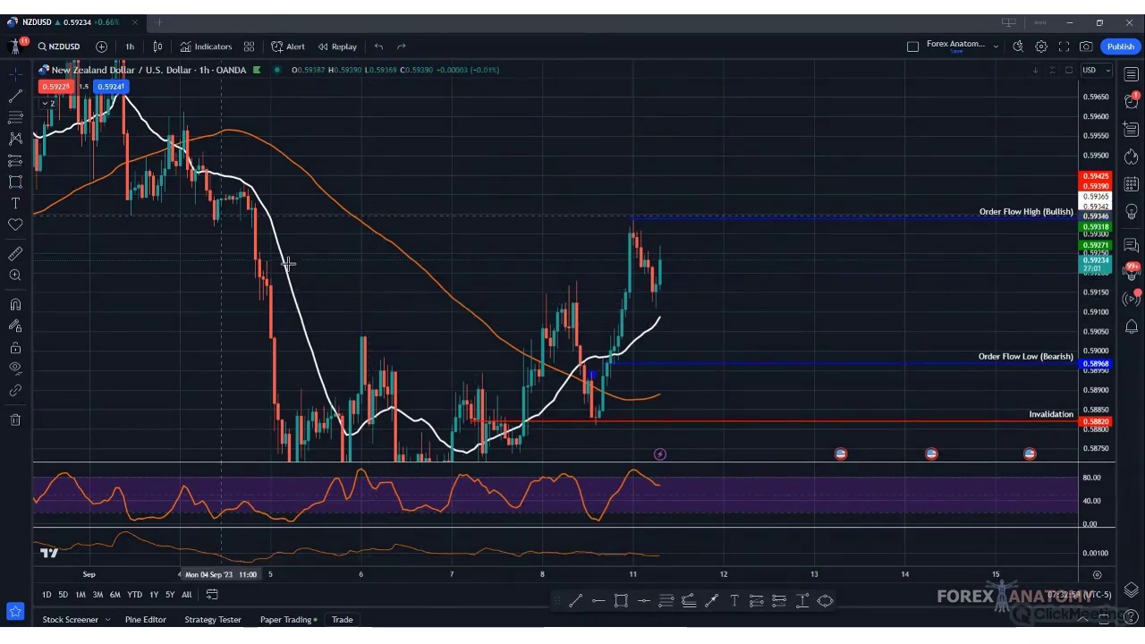
- Try a brush stroke across the NZDUSD lows between 25 and 29 August, and undo it
drag(421, 298, 891, 282)
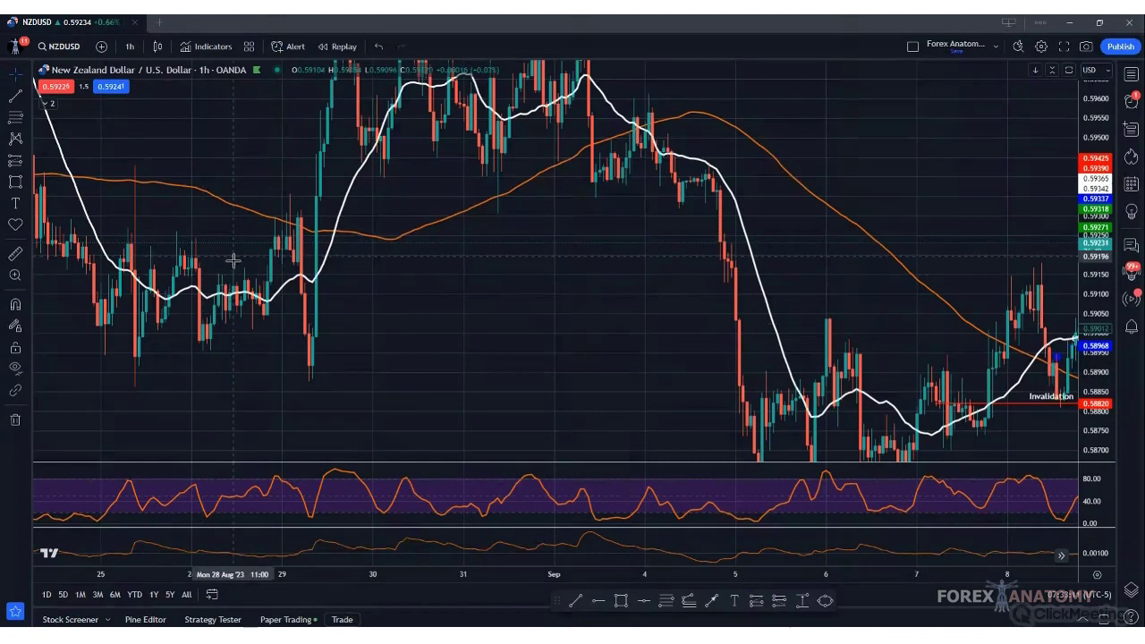
drag(237, 380, 451, 367)
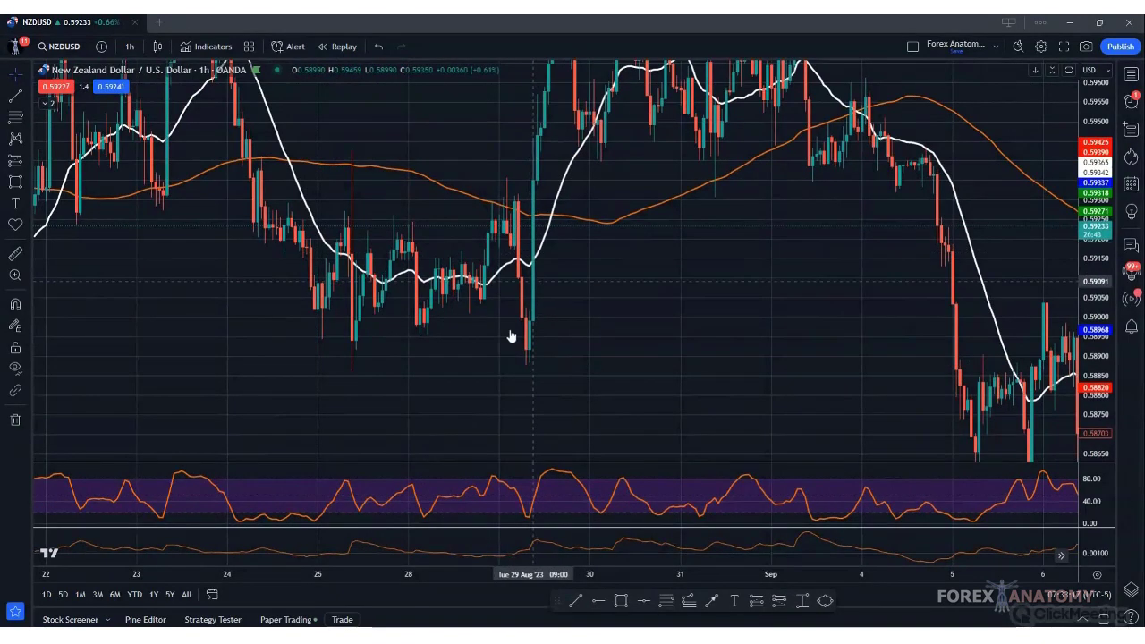
click(26, 188)
click(50, 173)
mouse_move(317, 318)
mouse_down()
mouse_move(369, 356)
mouse_move(458, 300)
mouse_move(536, 315)
mouse_move(540, 344)
mouse_up()
click(379, 46)
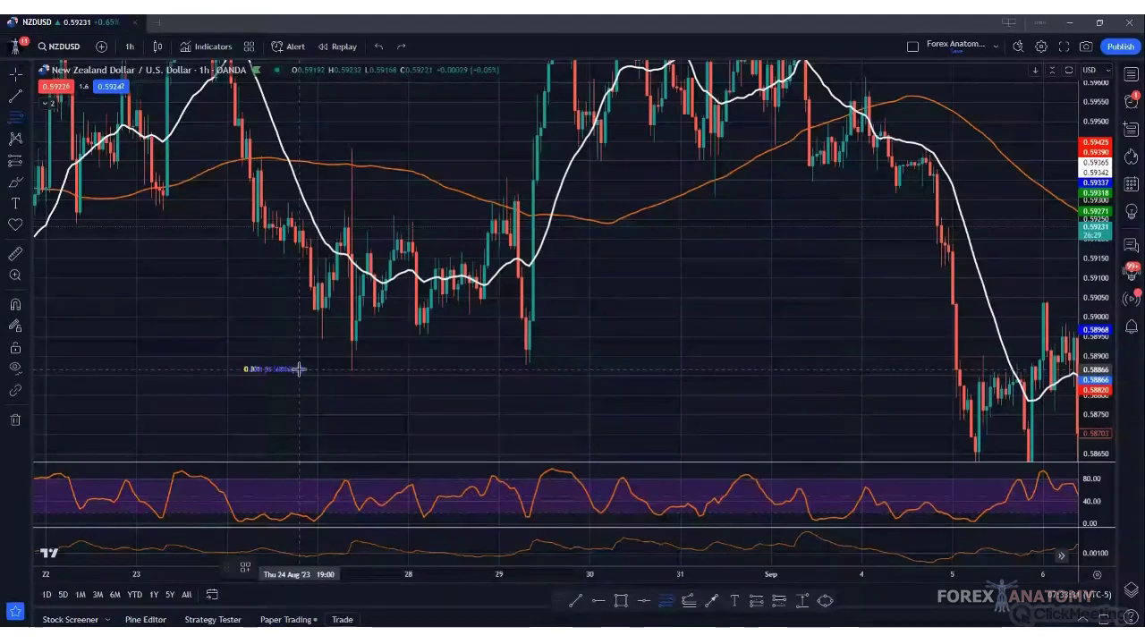
- Draw a Fibonacci retracement from 0.58866 to 0.59428 over the 25 August candle and add a blue horizontal ray at about 0.59151 near its 0.5 level
drag(303, 366, 405, 149)
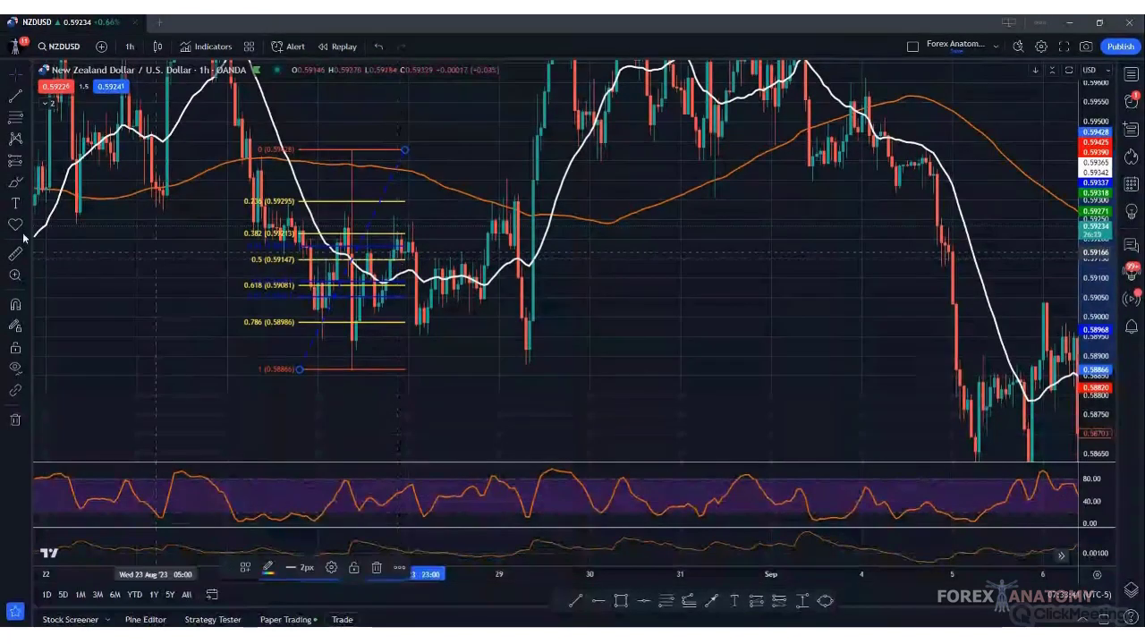
click(25, 104)
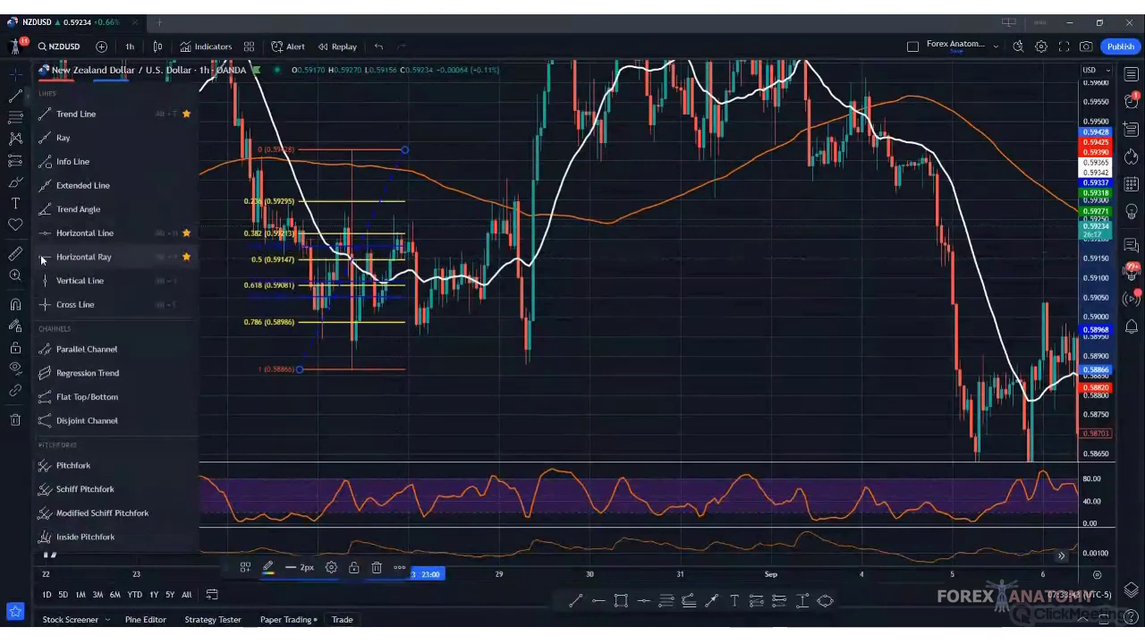
click(40, 254)
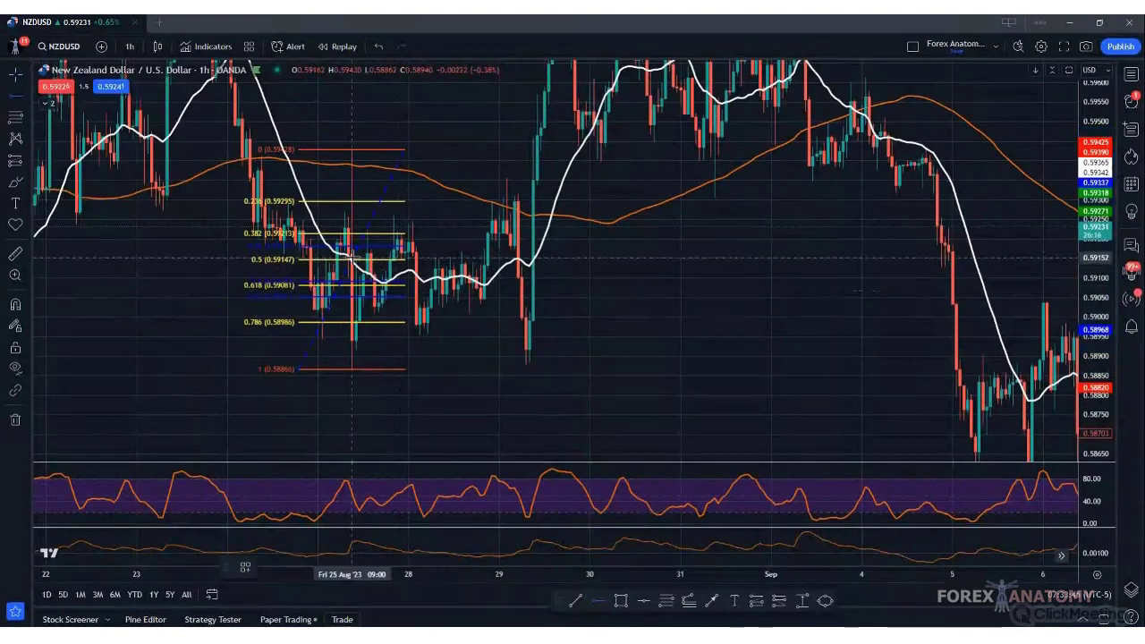
click(351, 259)
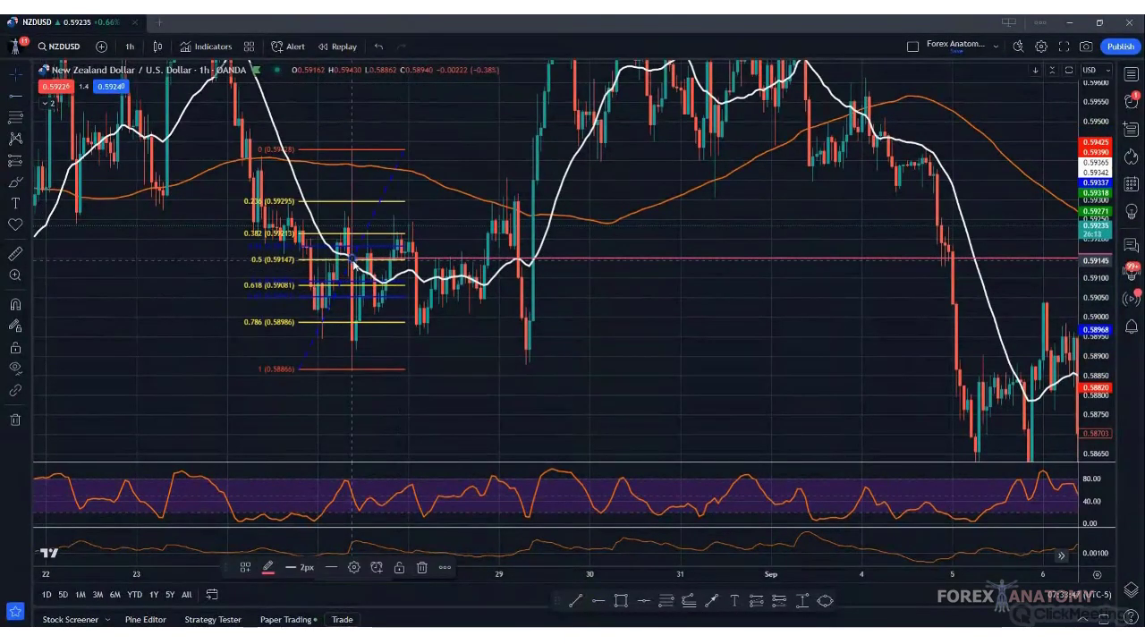
click(268, 568)
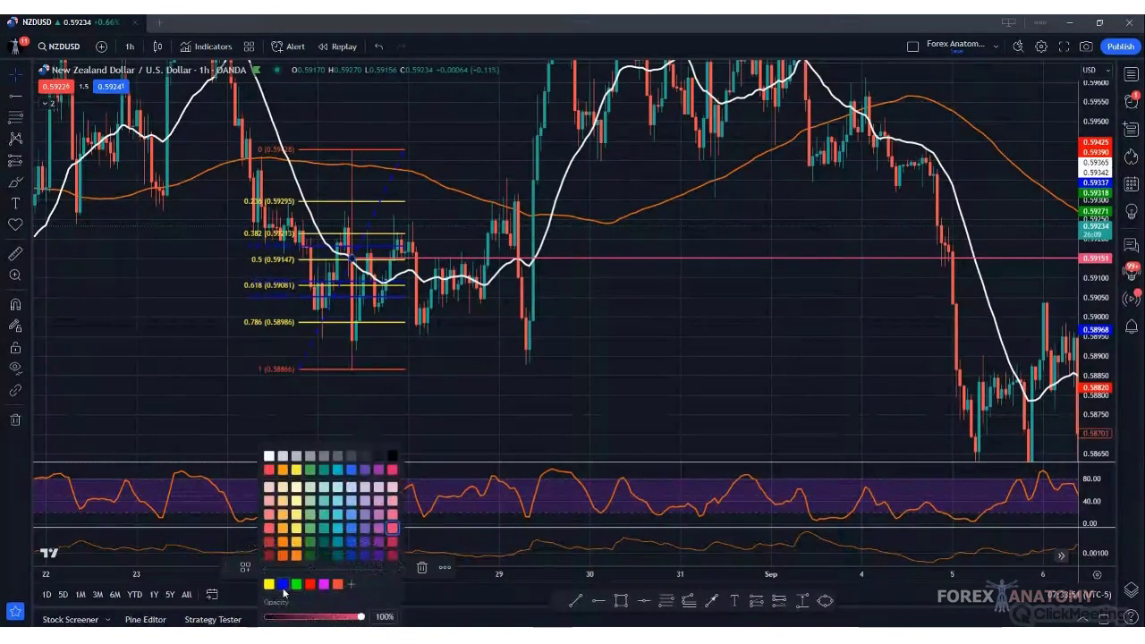
click(283, 586)
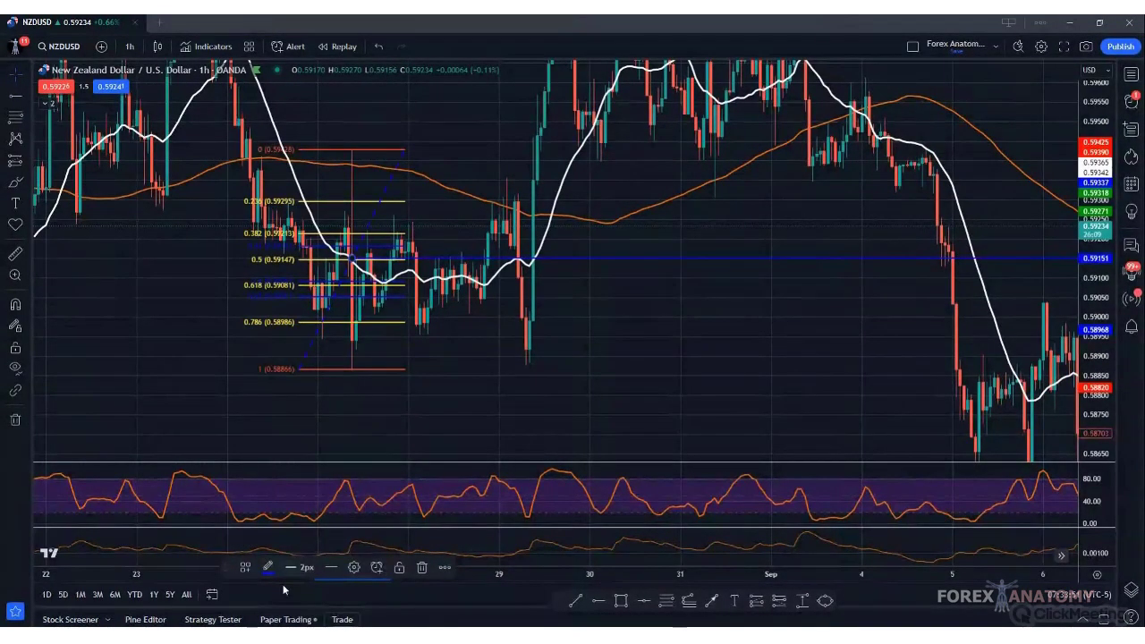
- Add a horizontal line at about 0.59140 just below the blue ray and delete the Fibonacci retracement
click(25, 95)
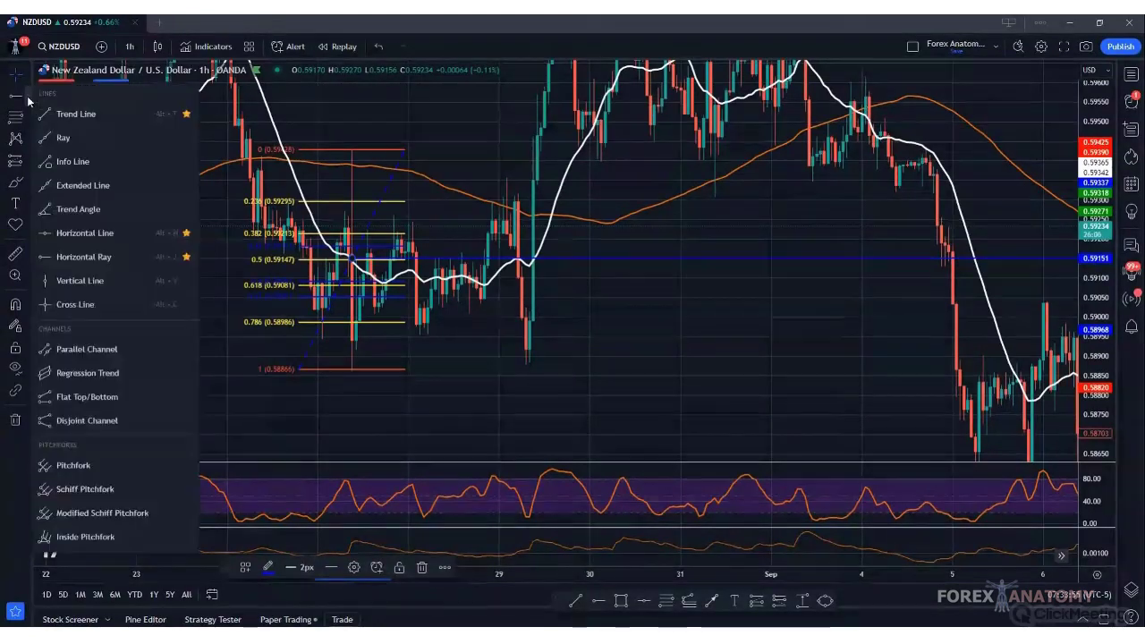
click(49, 234)
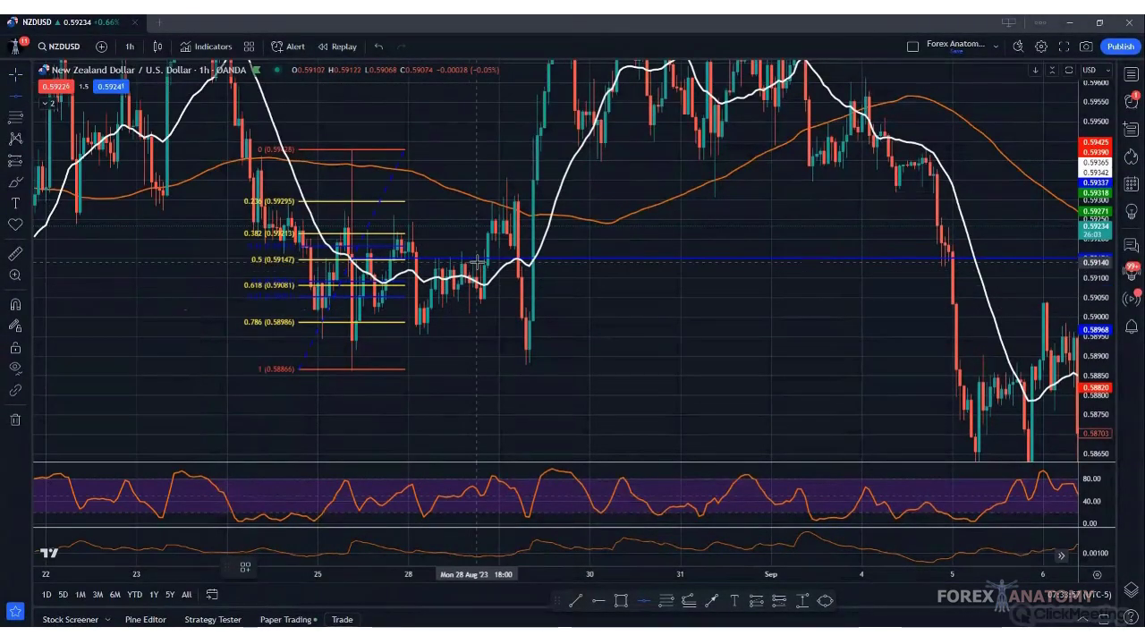
click(557, 260)
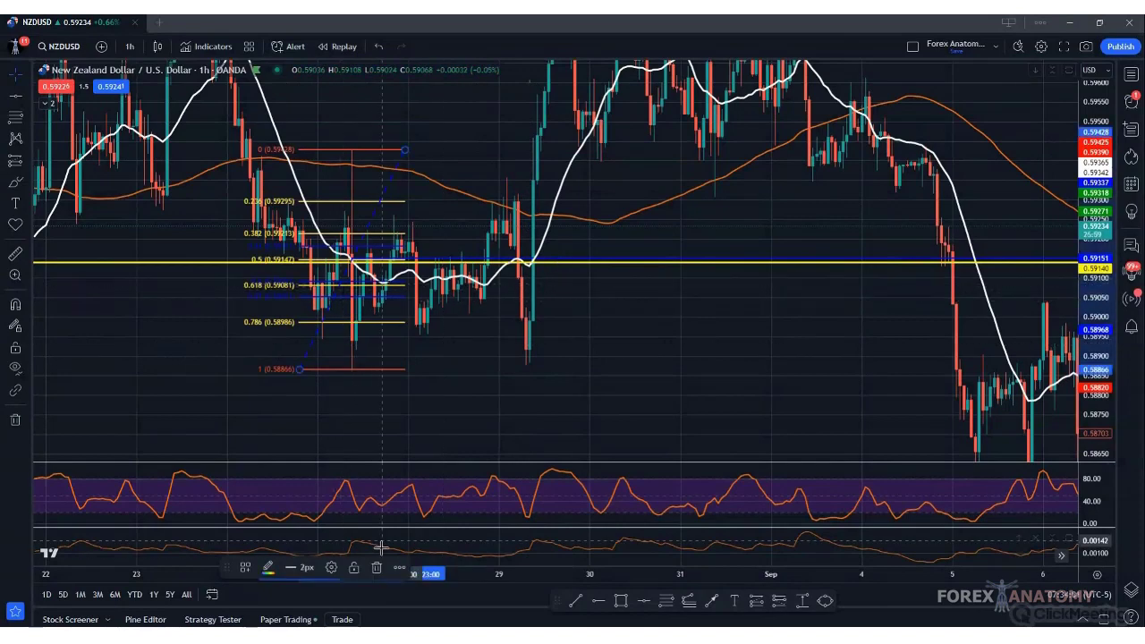
key(Delete)
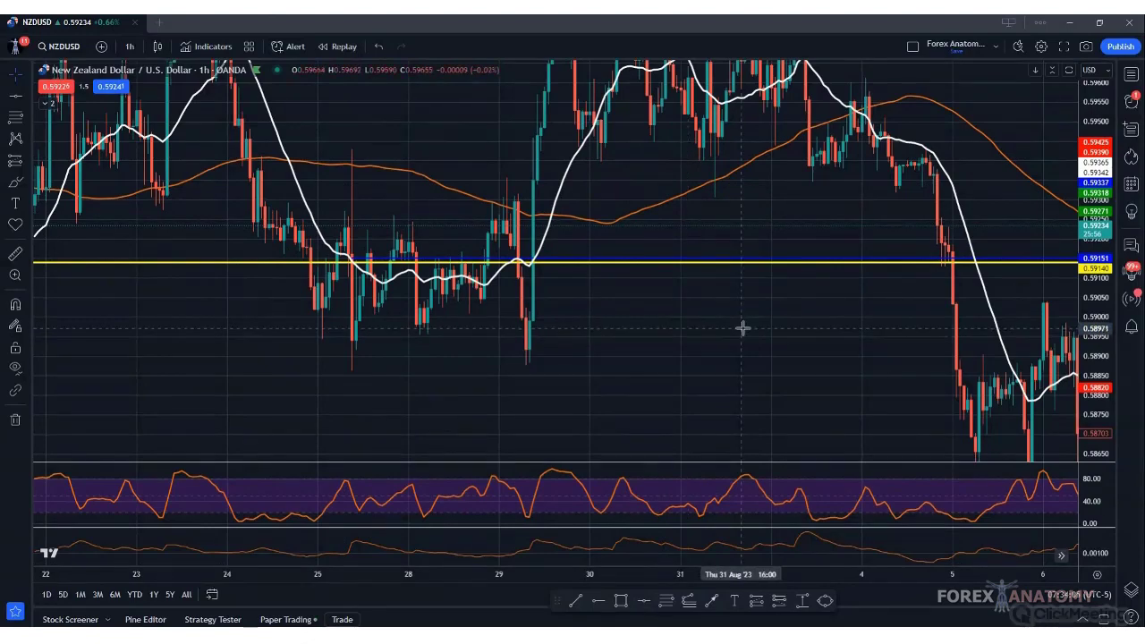
- Draw a rectangle from about 0.59199 to 0.59259 at the latest NZDUSD candles and apply the 1H Supply Zone (Sellers) template
drag(743, 328, 272, 341)
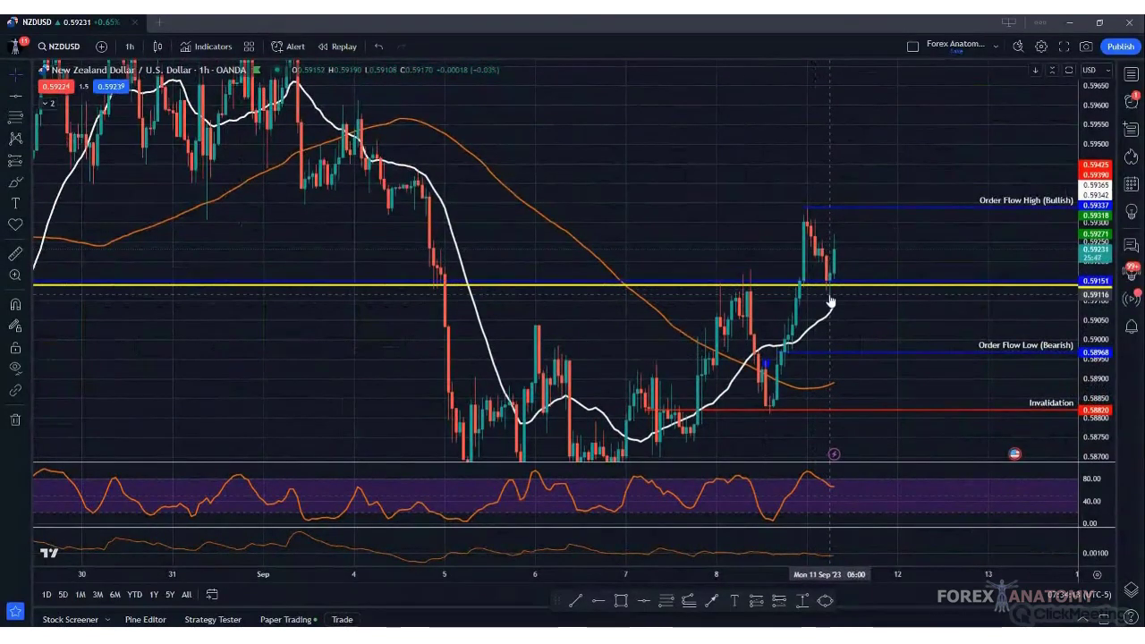
drag(711, 245, 451, 247)
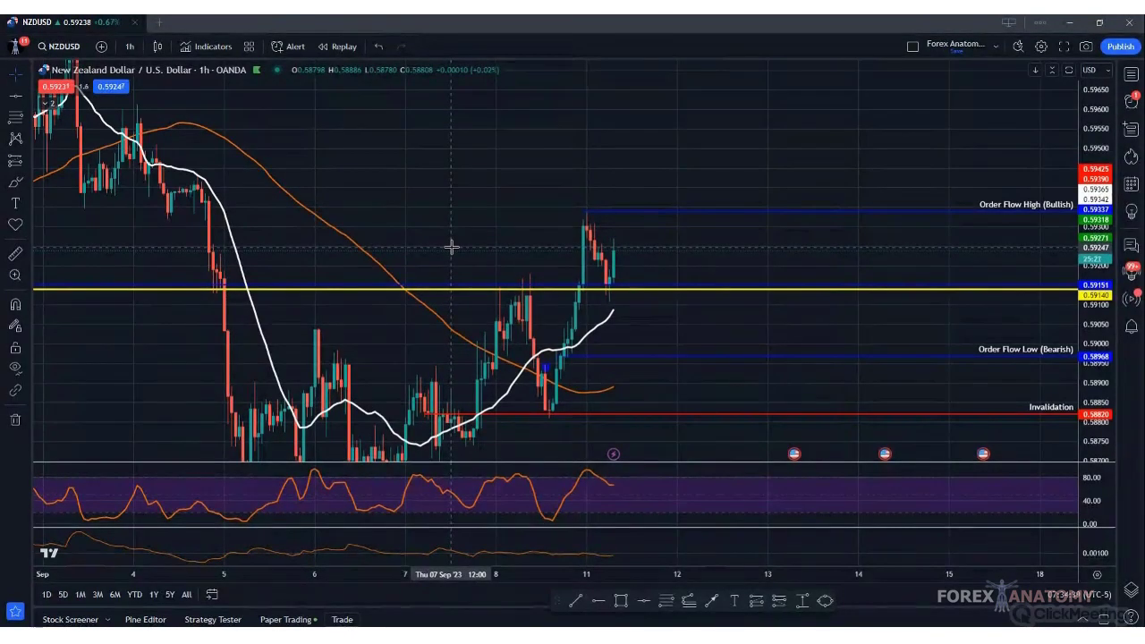
drag(1086, 342, 1094, 289)
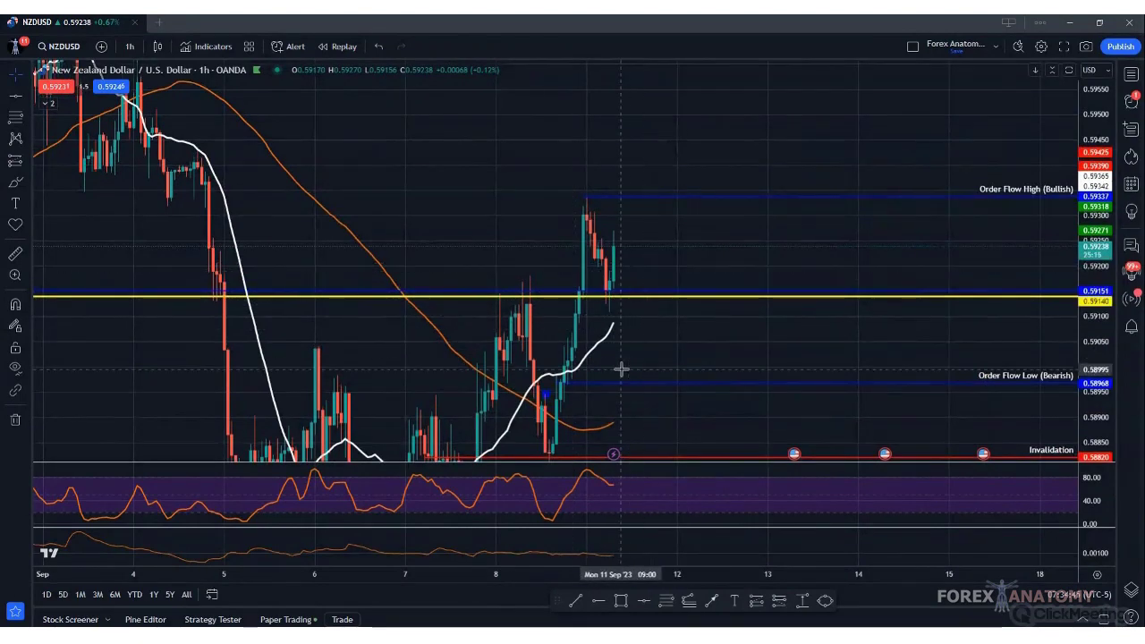
click(29, 187)
click(55, 402)
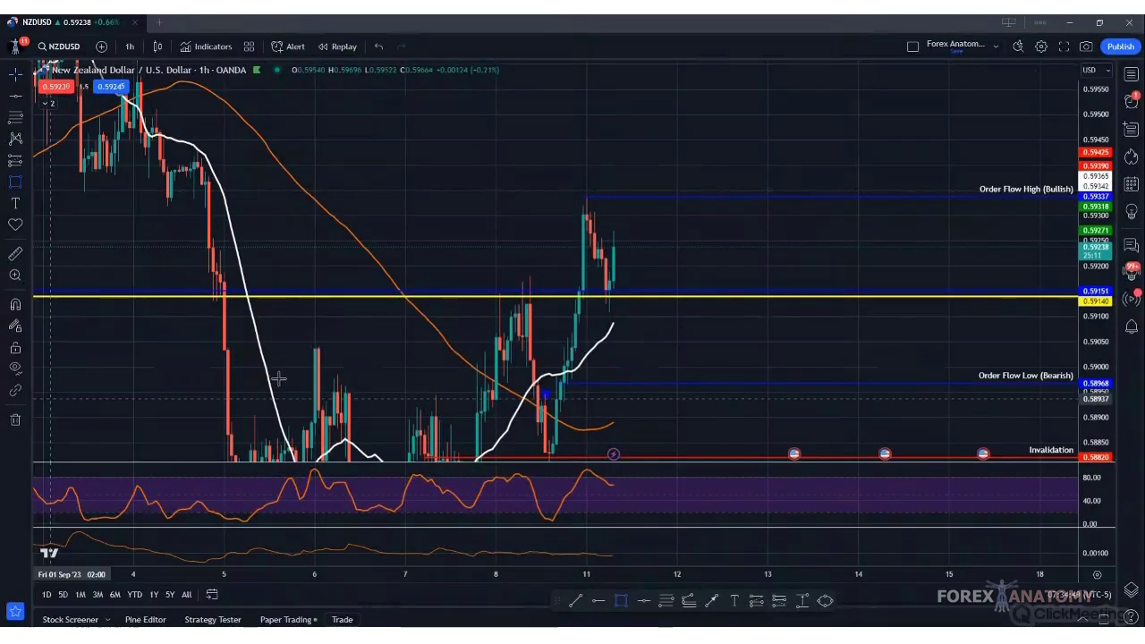
click(591, 267)
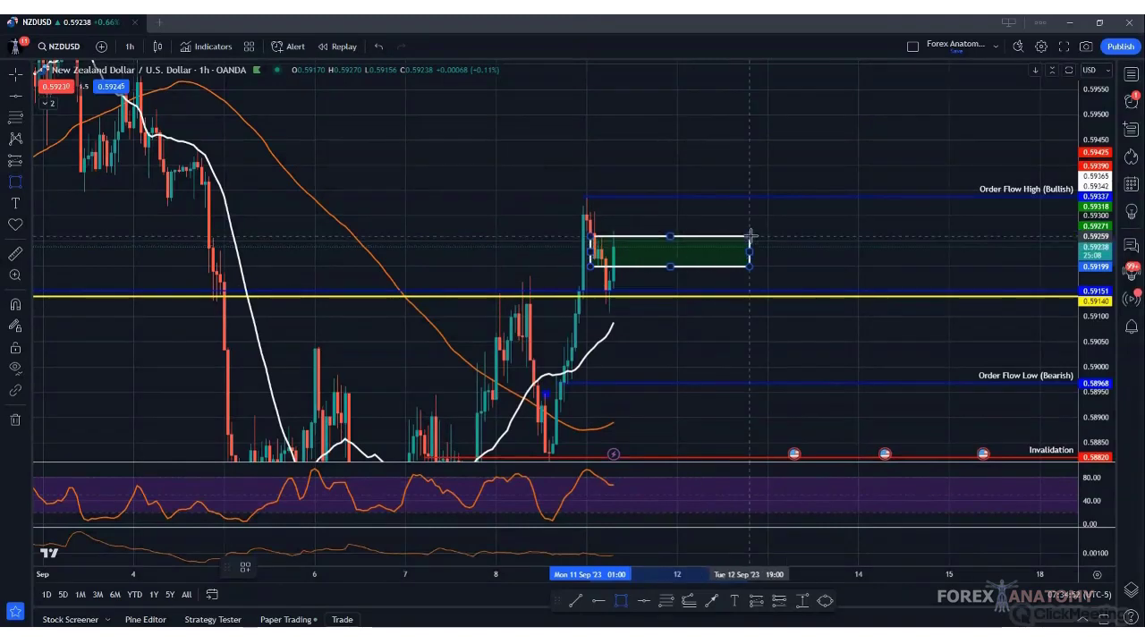
click(752, 237)
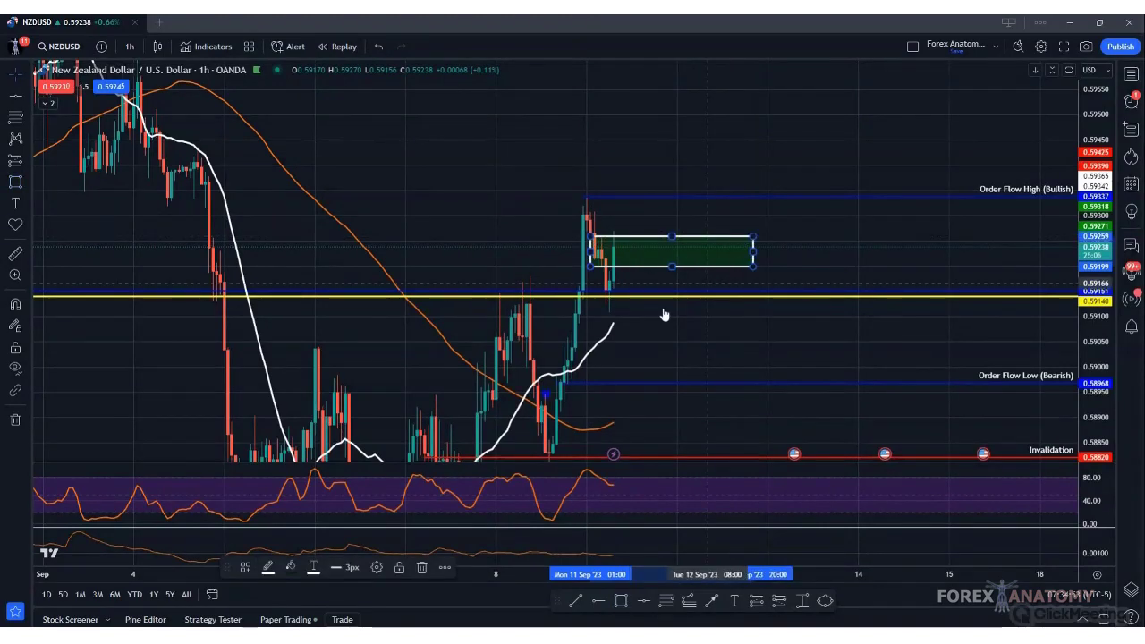
click(247, 569)
click(271, 428)
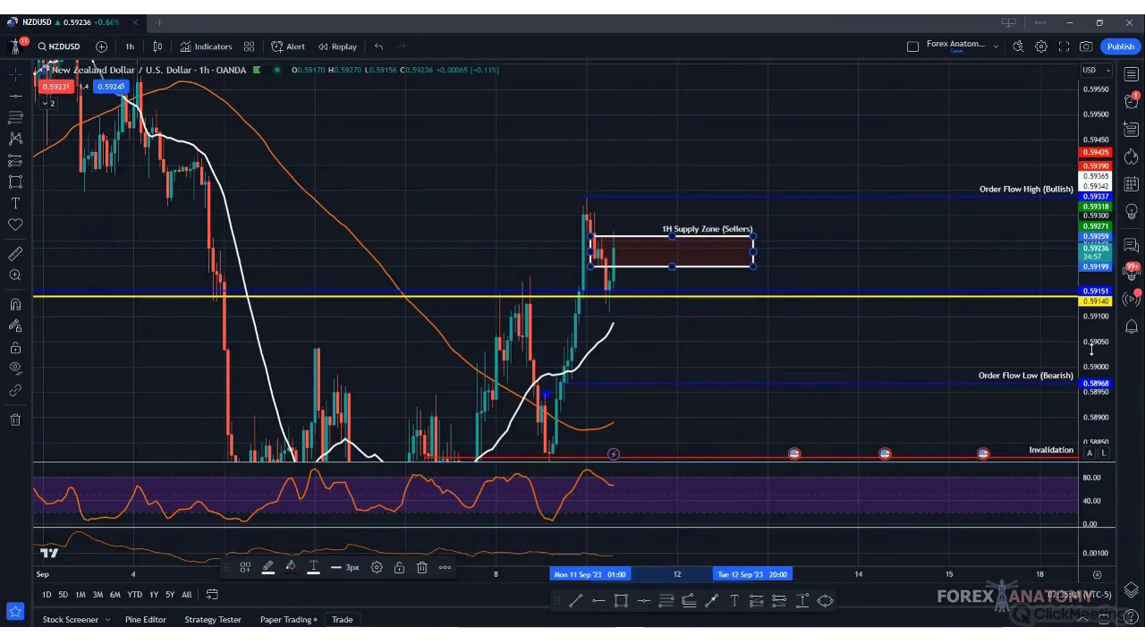
- Inspect the NZDUSD supply zone on the 15-minute timeframe and return to the 1-hour timeframe
scroll(1093, 342, up, 2)
scroll(1093, 341, up, 1)
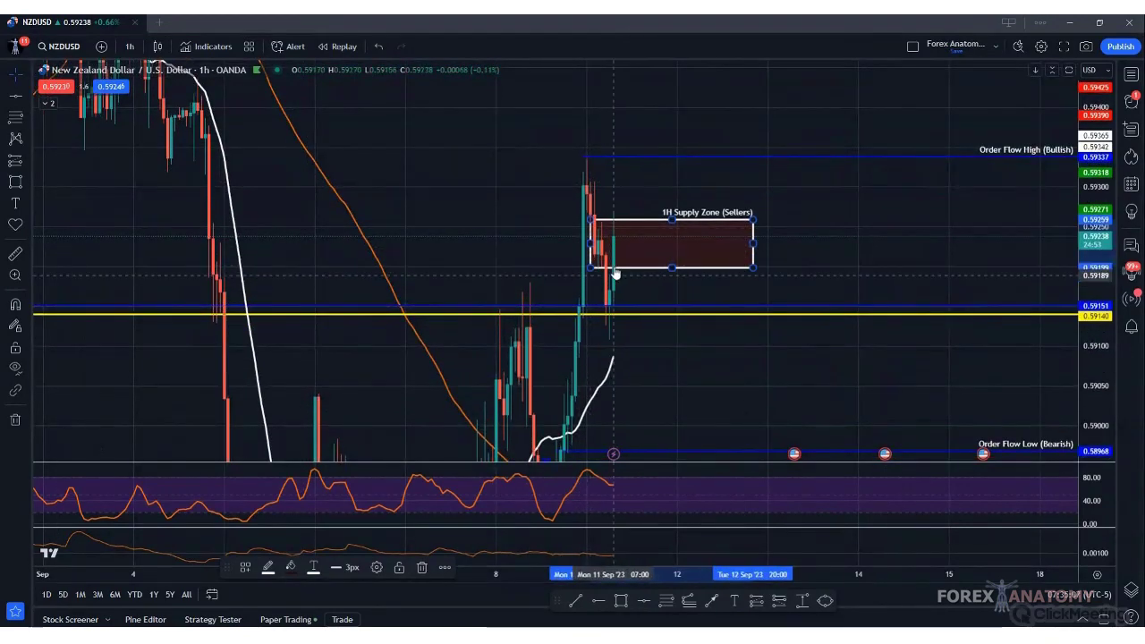
click(129, 45)
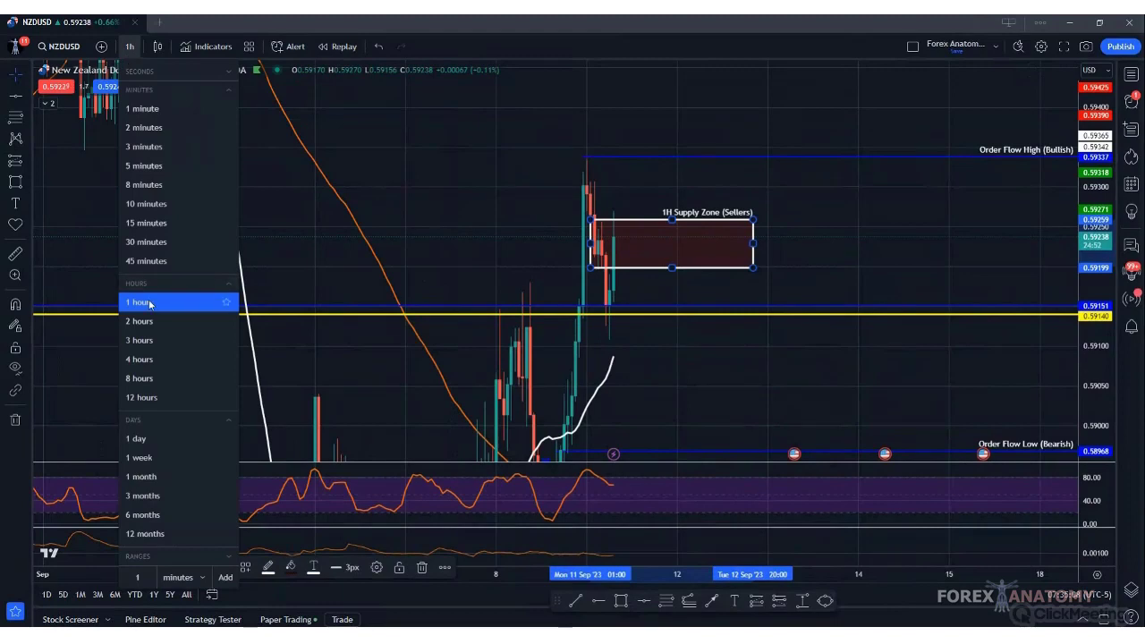
click(145, 229)
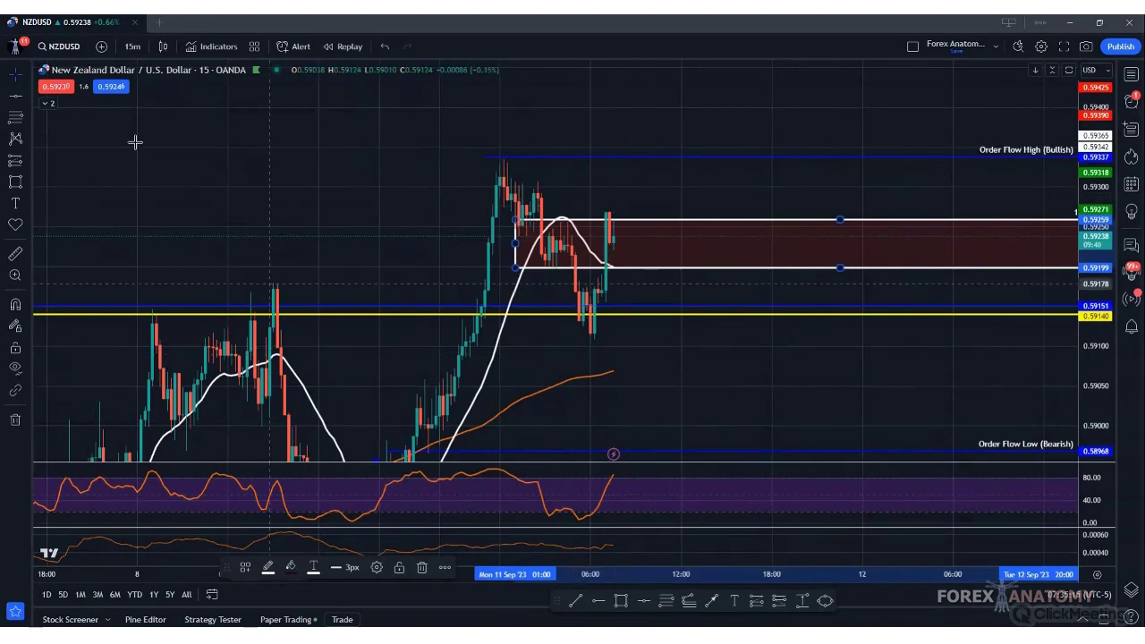
click(132, 46)
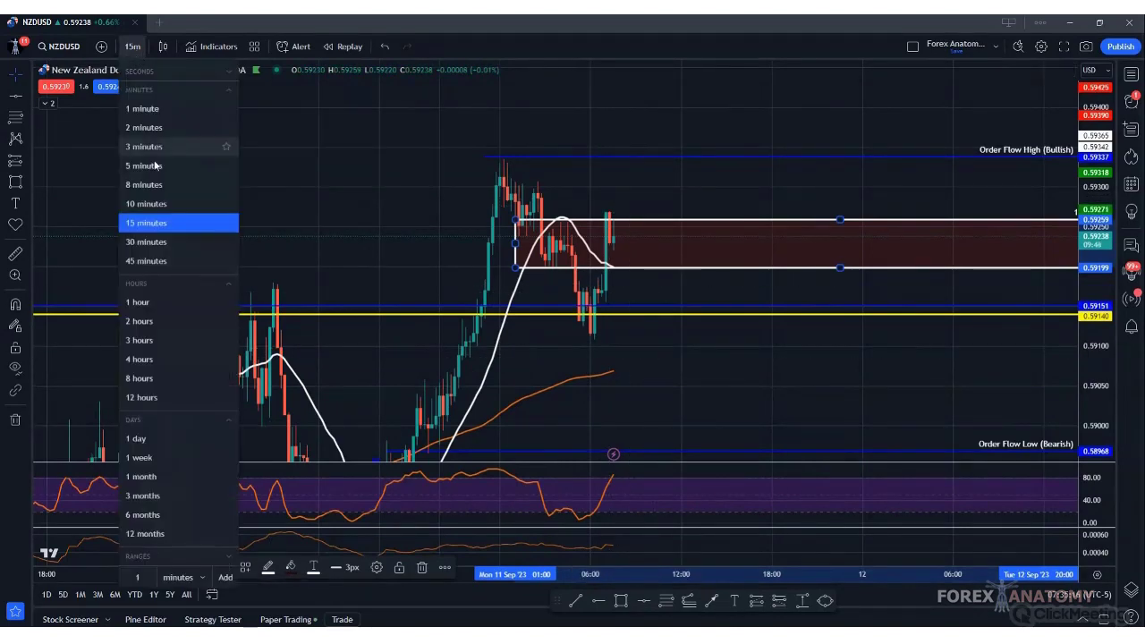
click(148, 304)
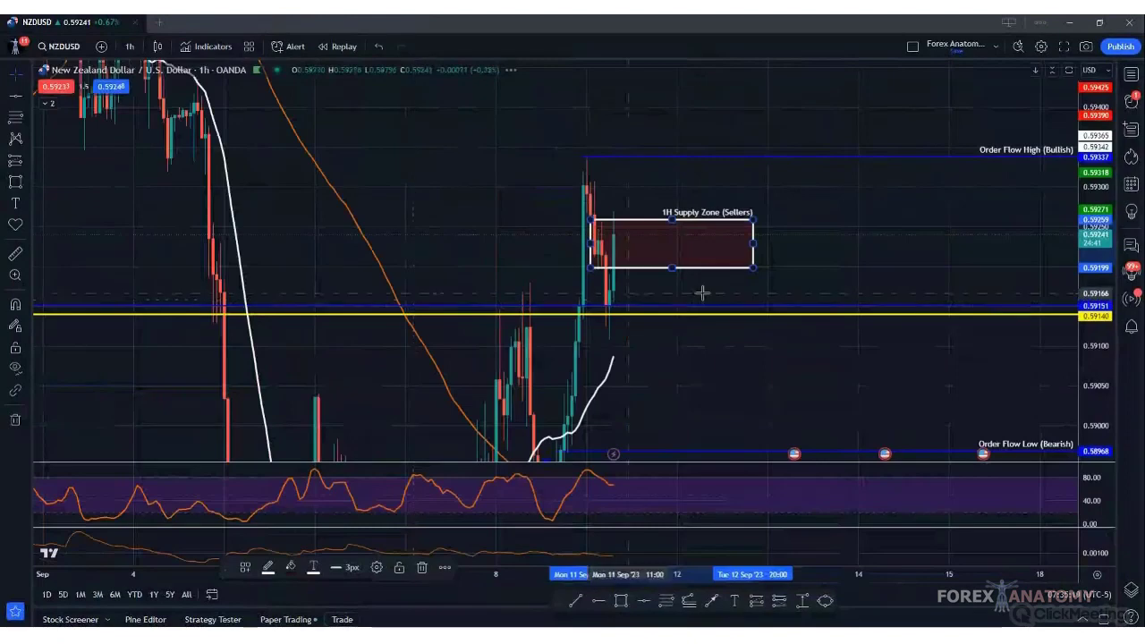
- Add a Break Entry horizontal ray at about 0.59256 along the top of the 1H supply zone and open a new alert for it
click(27, 104)
click(54, 259)
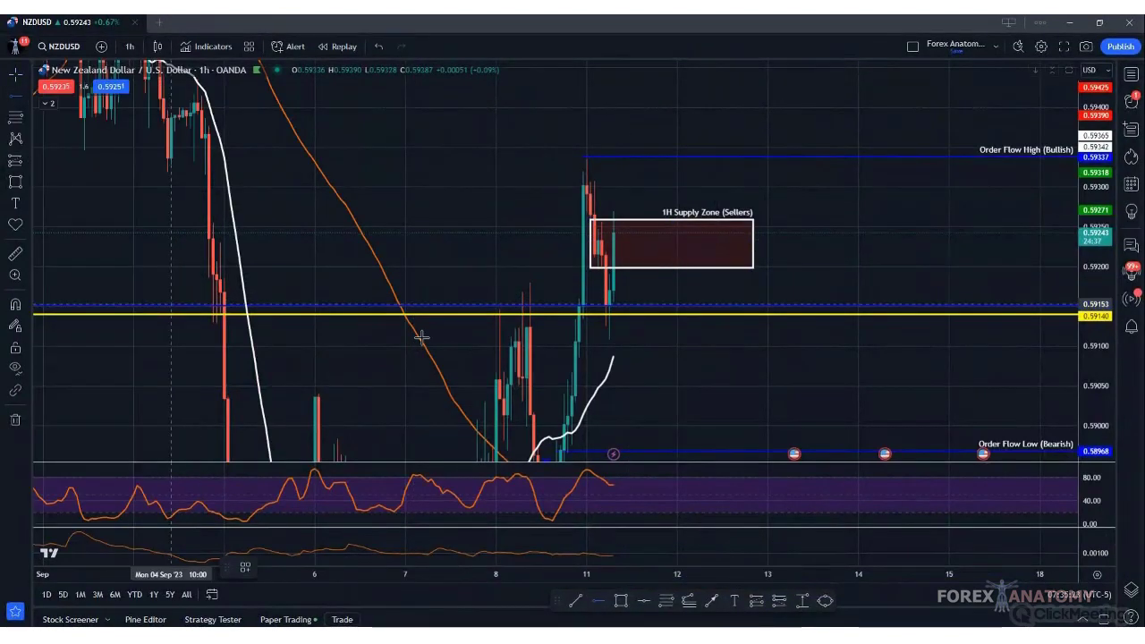
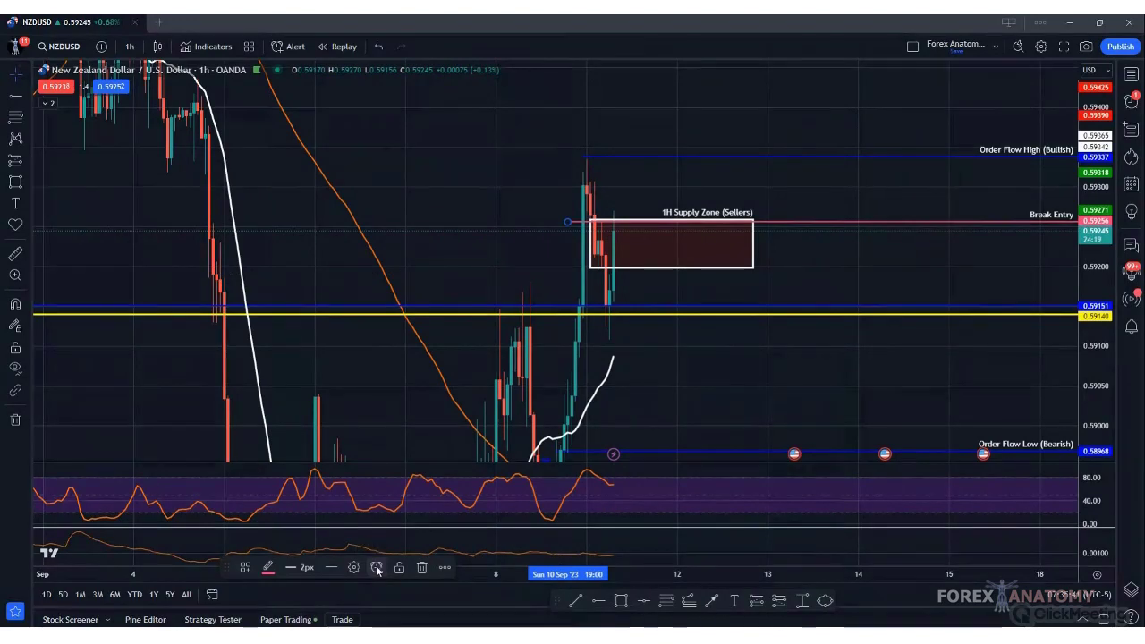
click(377, 570)
drag(578, 125, 299, 138)
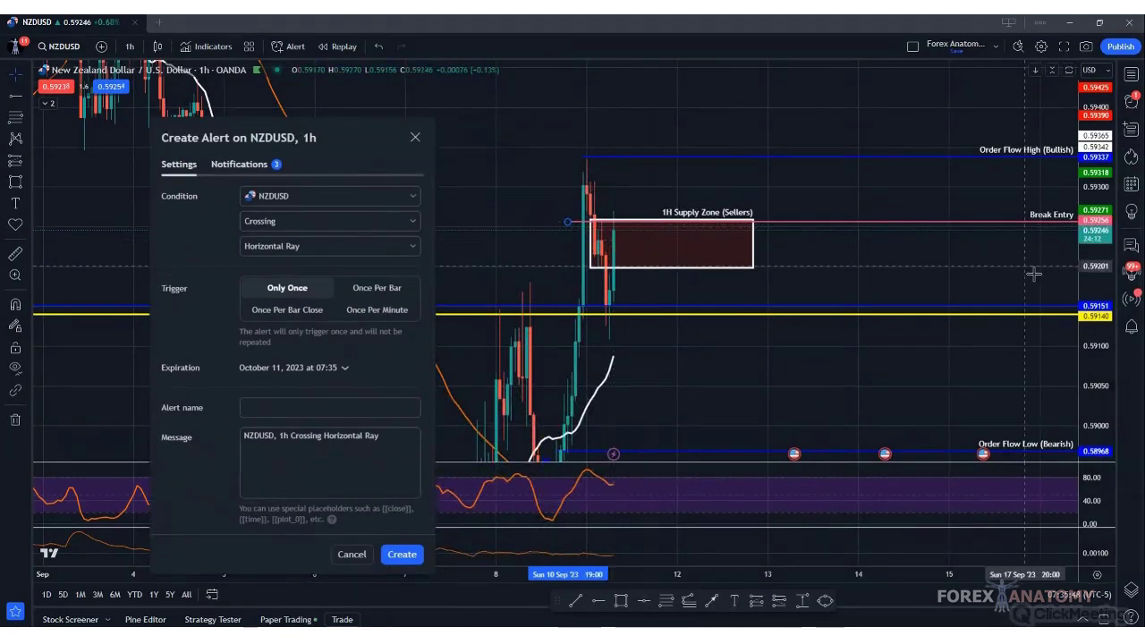
drag(1096, 295, 1096, 241)
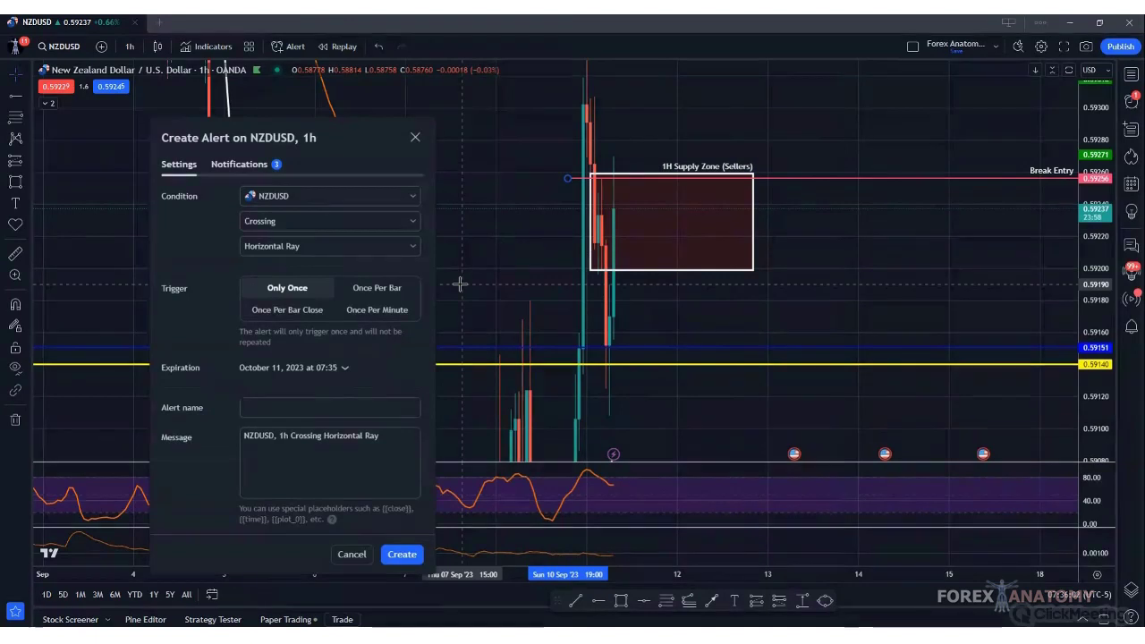
drag(326, 137, 334, 116)
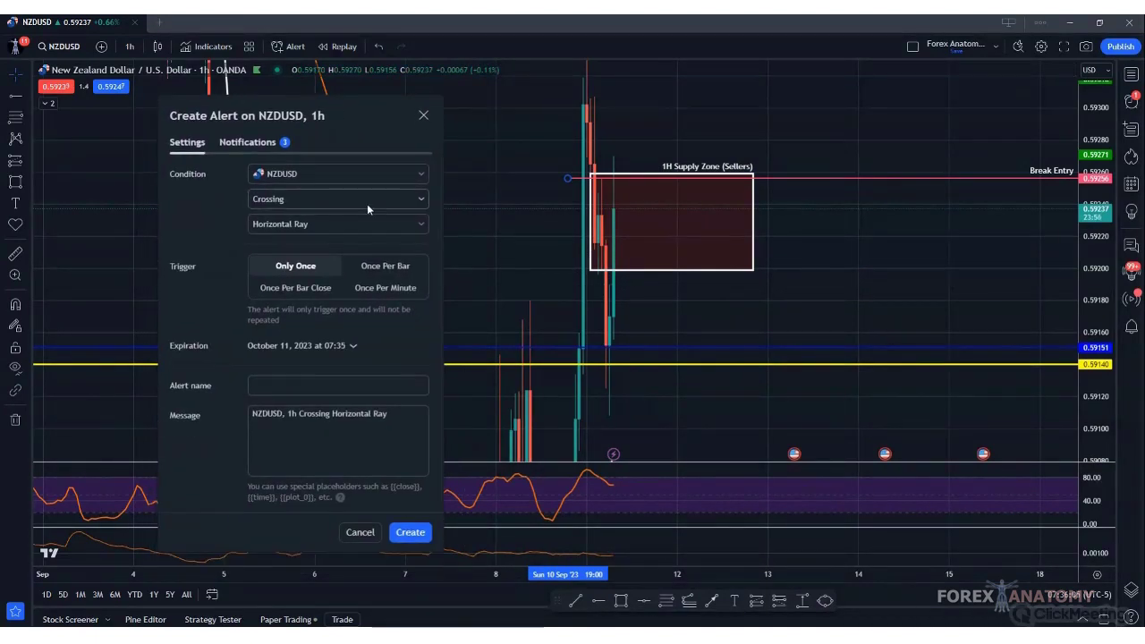
- Set the alert condition to Crossing Up the Horizontal Ray with the Once Per Bar Close trigger
click(417, 200)
click(303, 240)
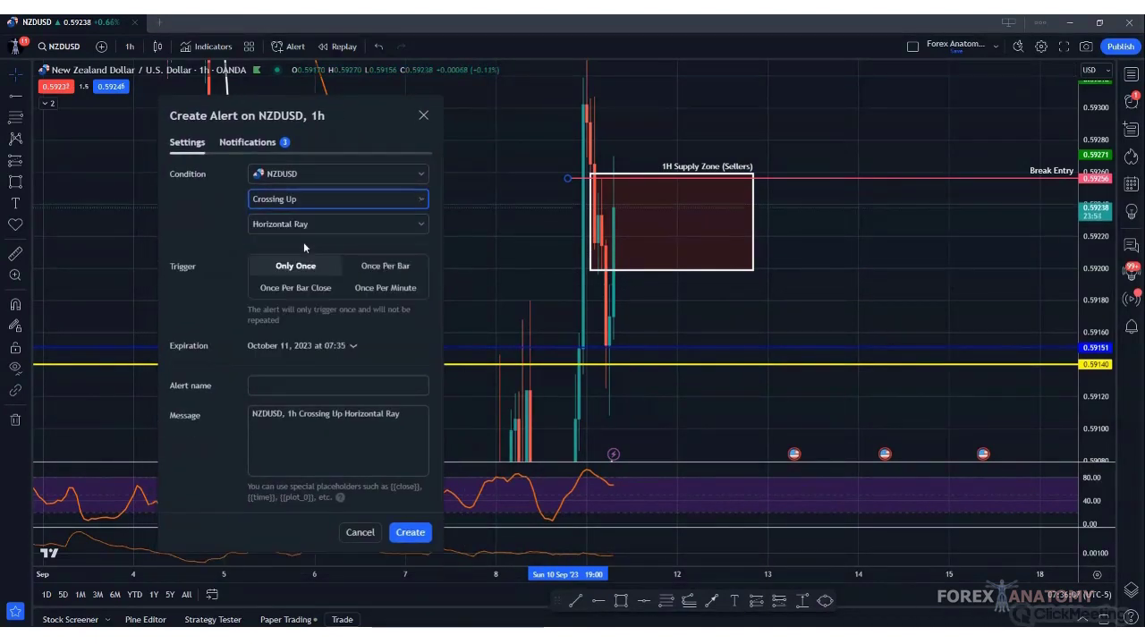
click(294, 287)
- Prefix the alert message with the date "(9/11)"
click(255, 417)
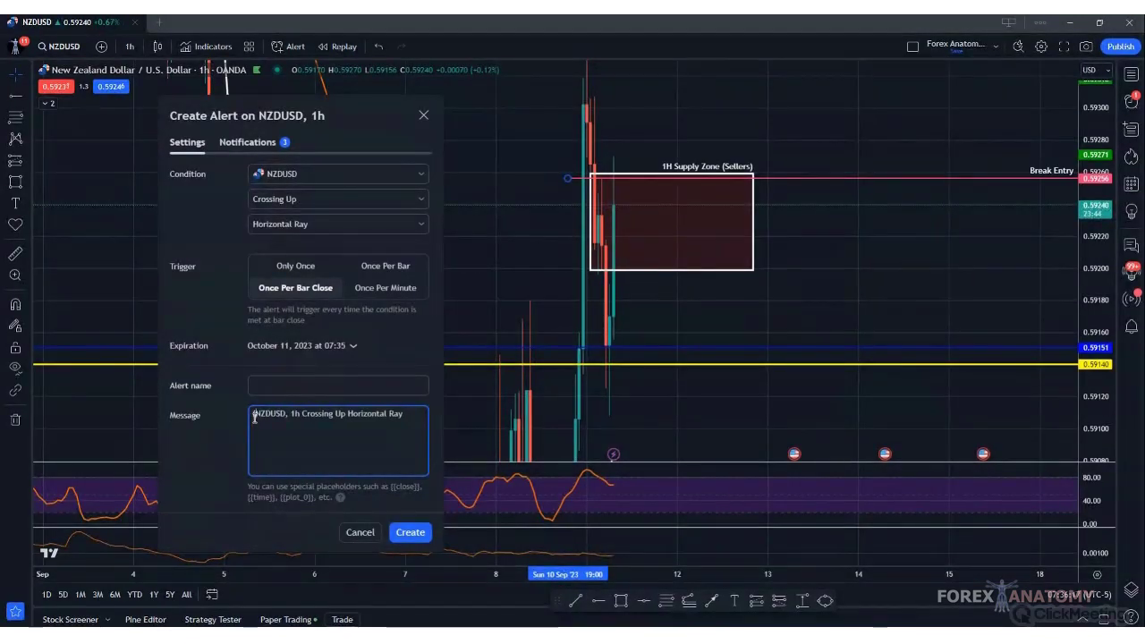
text(9/16)
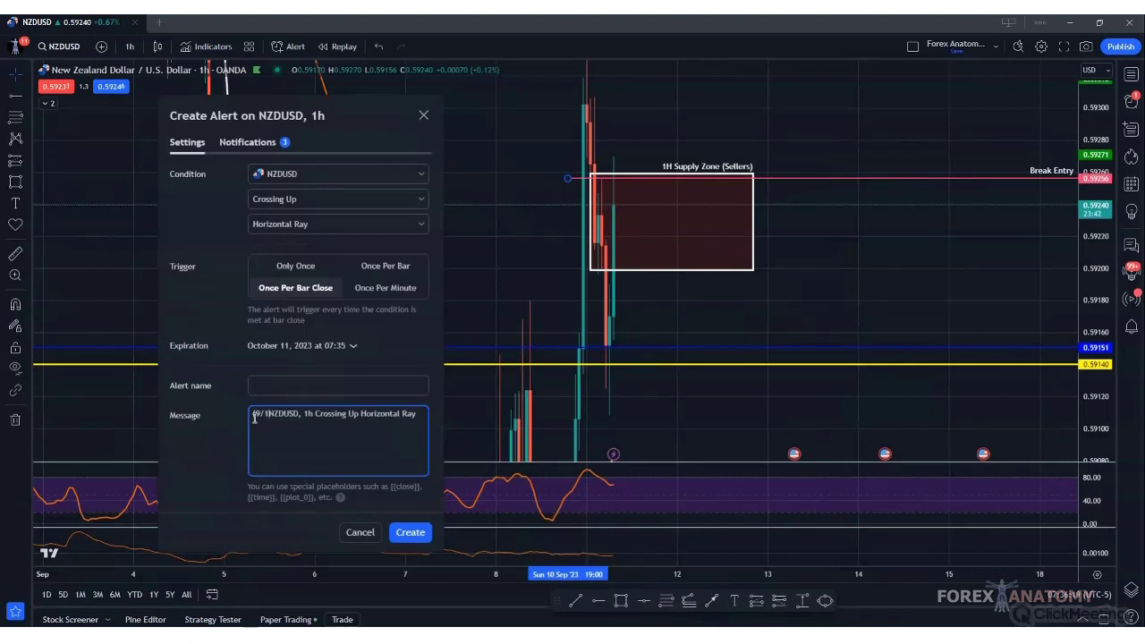
key(BackSpace)
key(BackSpace)
text(111)
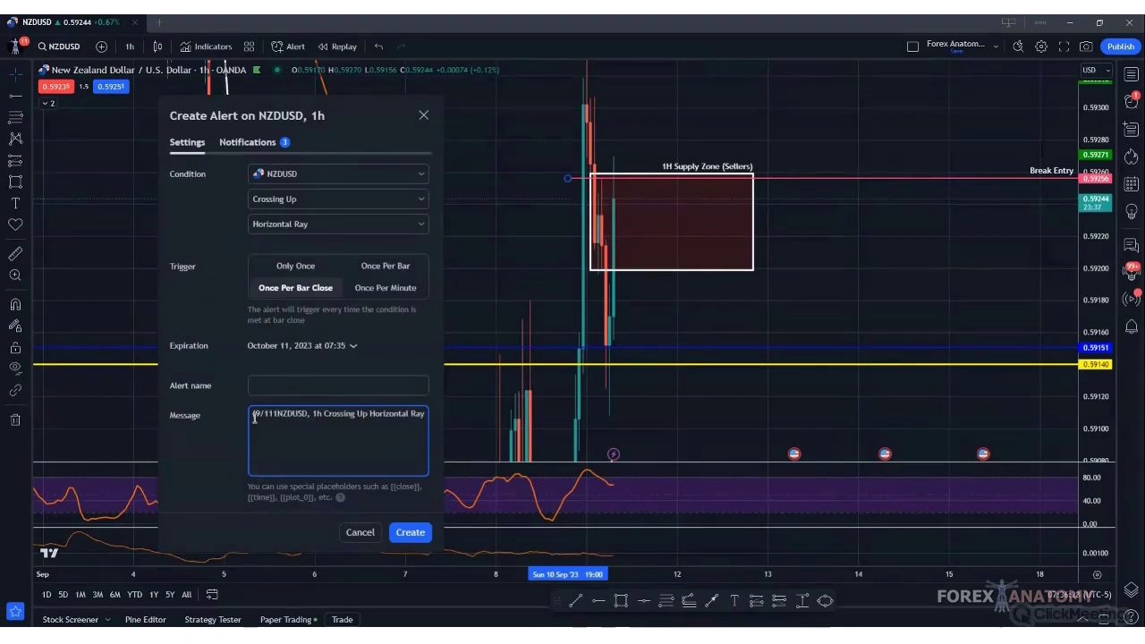
key(BackSpace)
text())
click(254, 418)
text(()
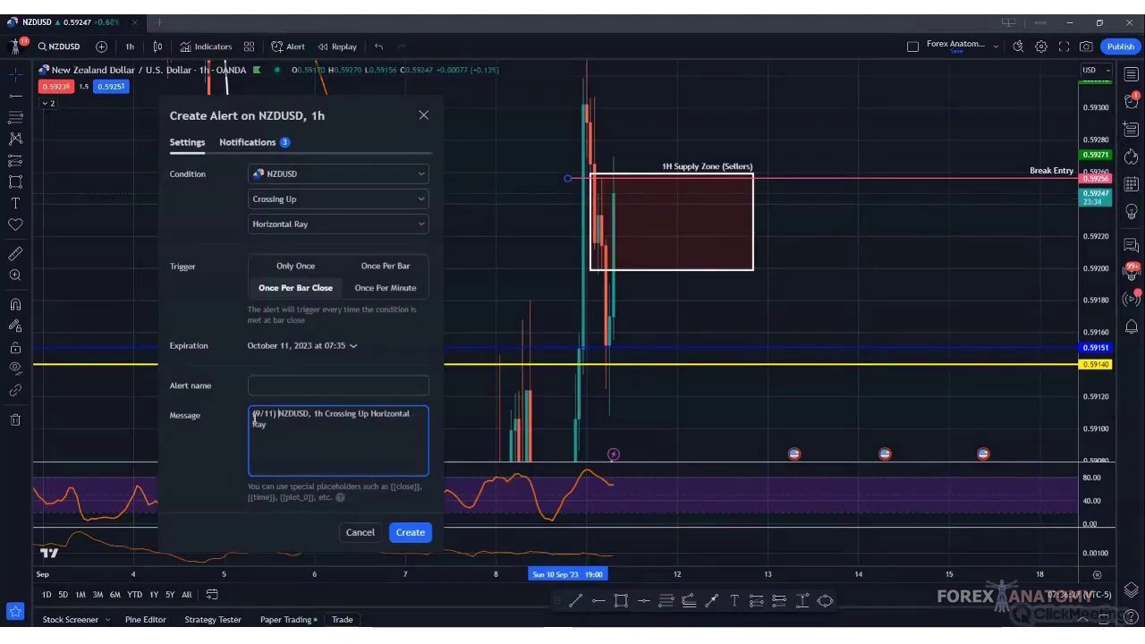
- Append "Break and close above 1H supply. Buy on retest." to the end of the alert message
click(280, 427)
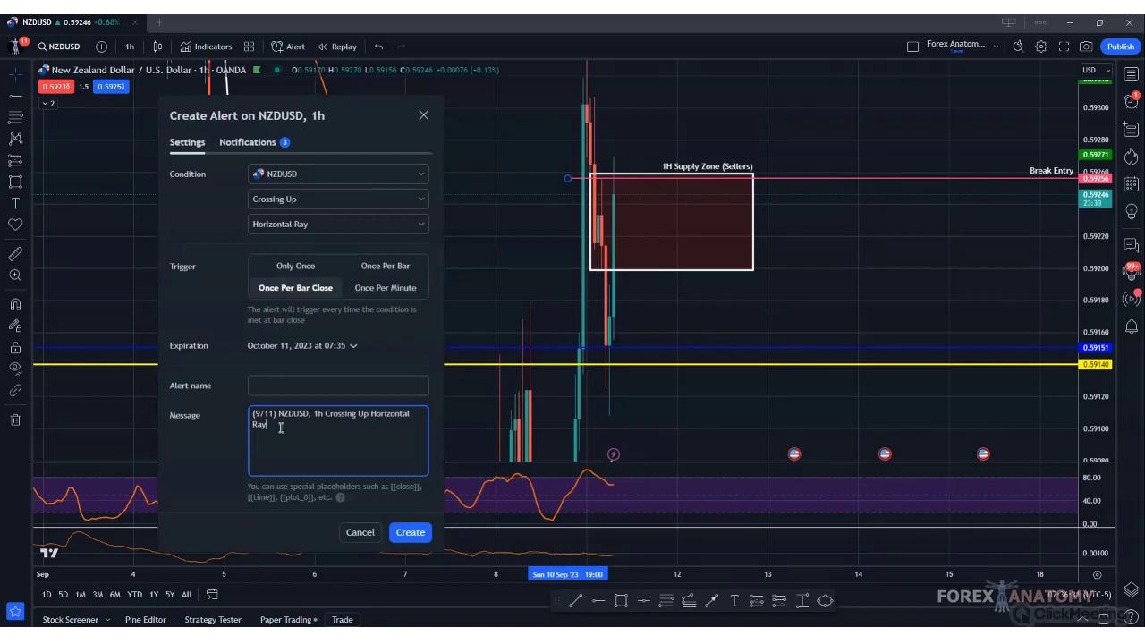
text(B)
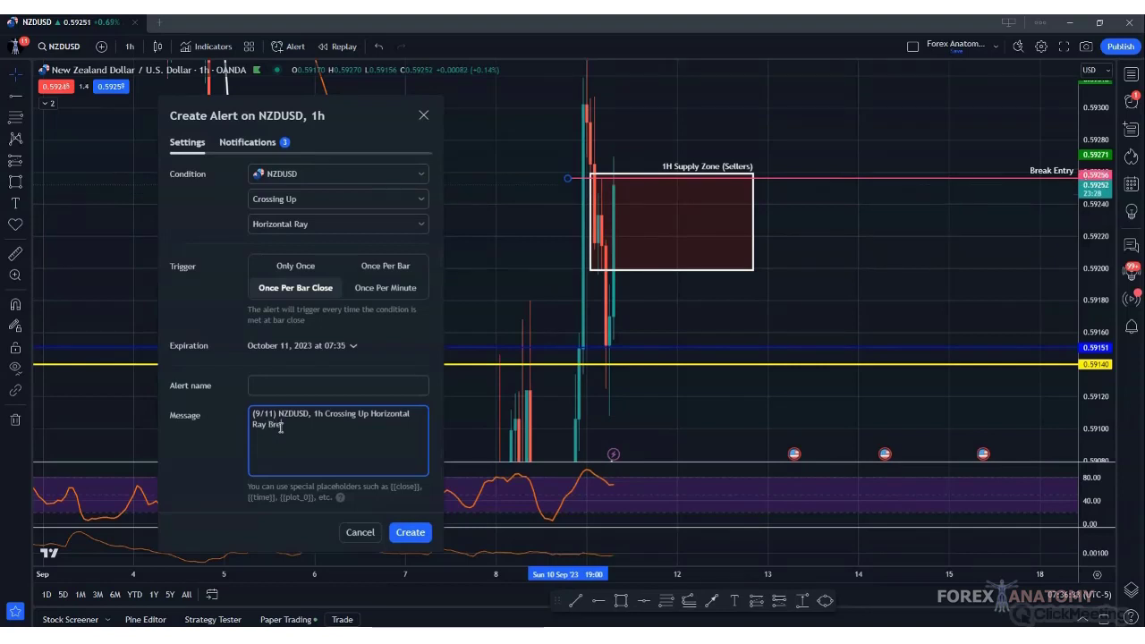
text(reak and close a)
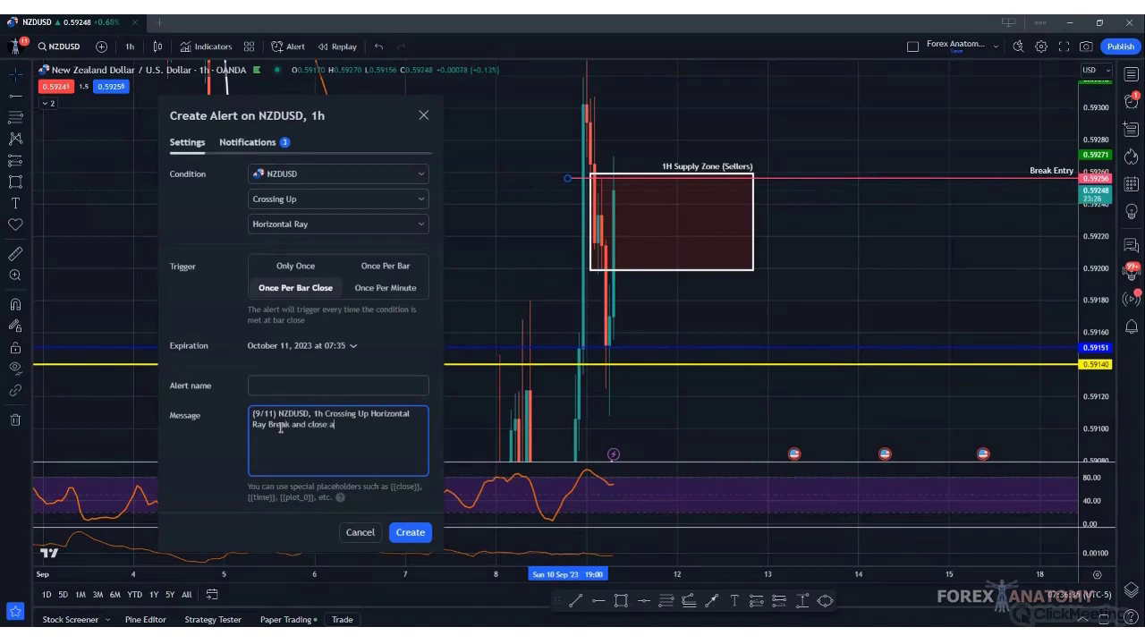
text(bove 1)
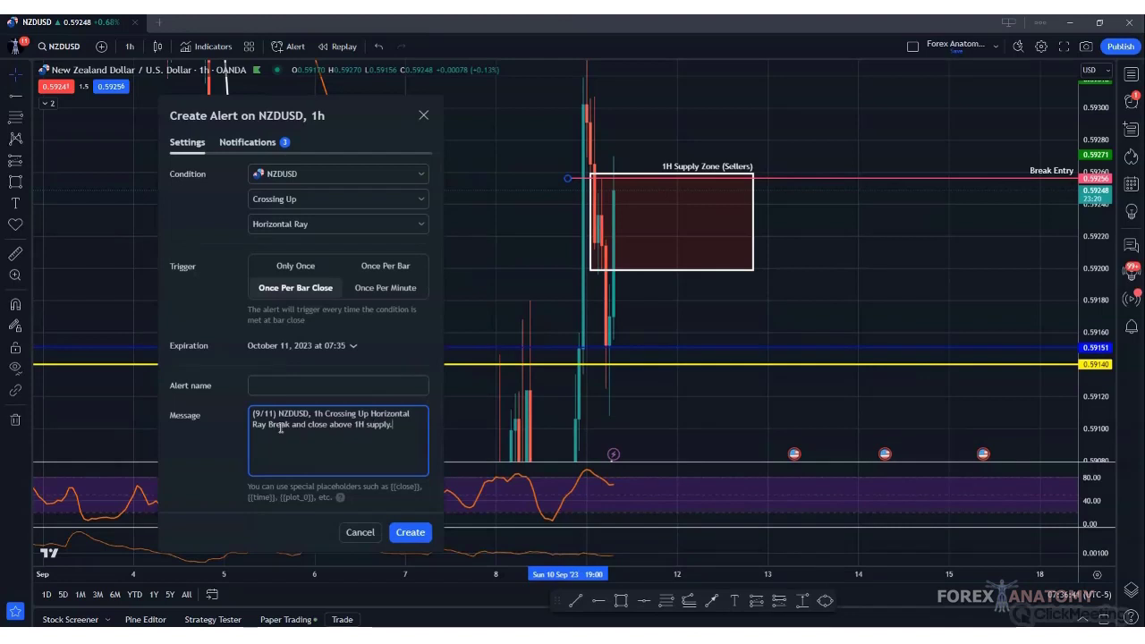
text(H supply. Buy on retest.)
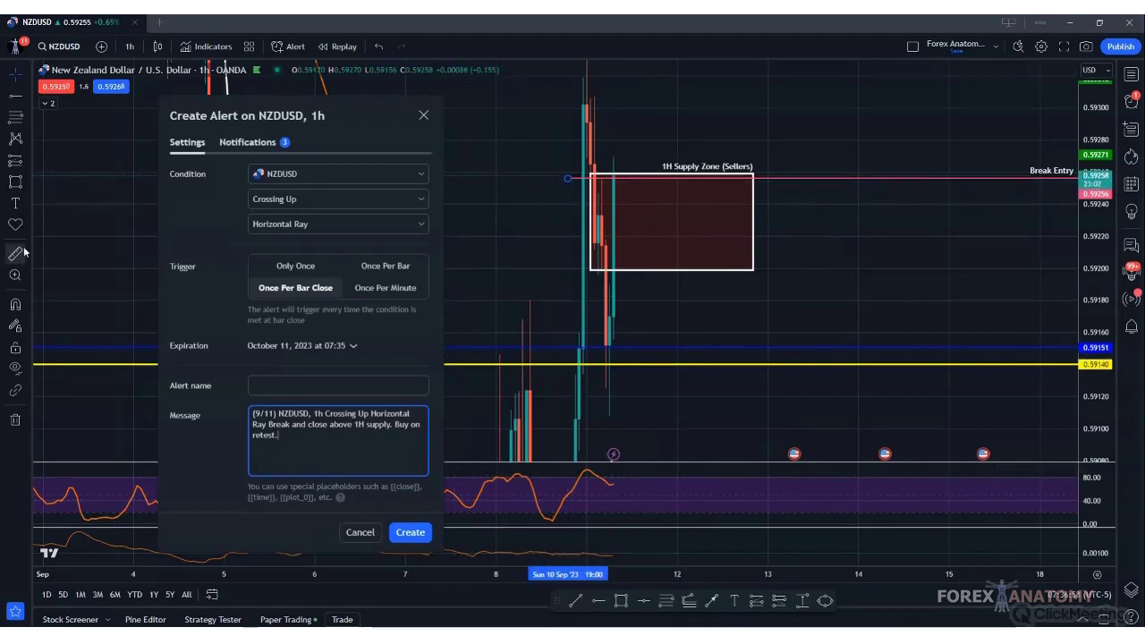
- Place a long position at the Break Entry level of about 0.59256 with its stop at about 0.59127
click(30, 164)
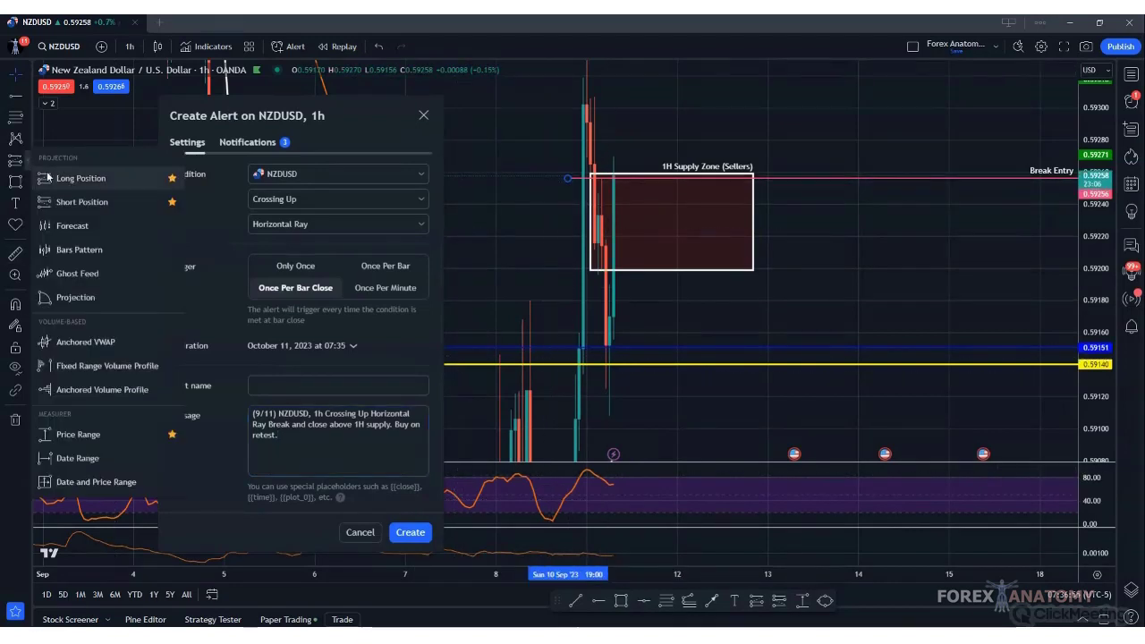
click(50, 178)
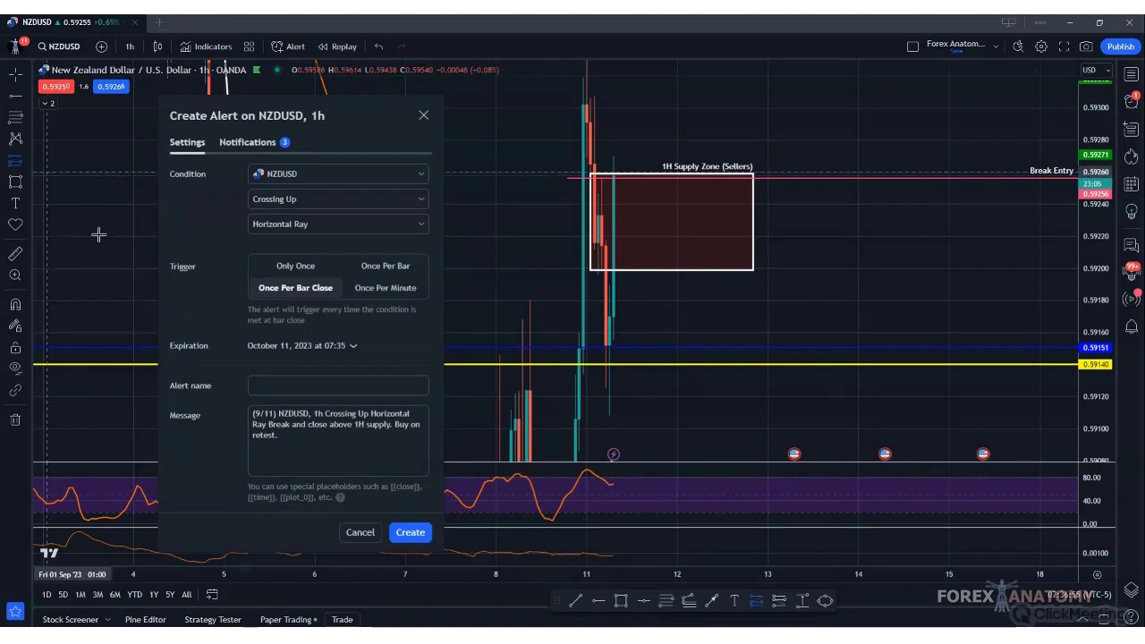
click(649, 178)
drag(1084, 295, 838, 440)
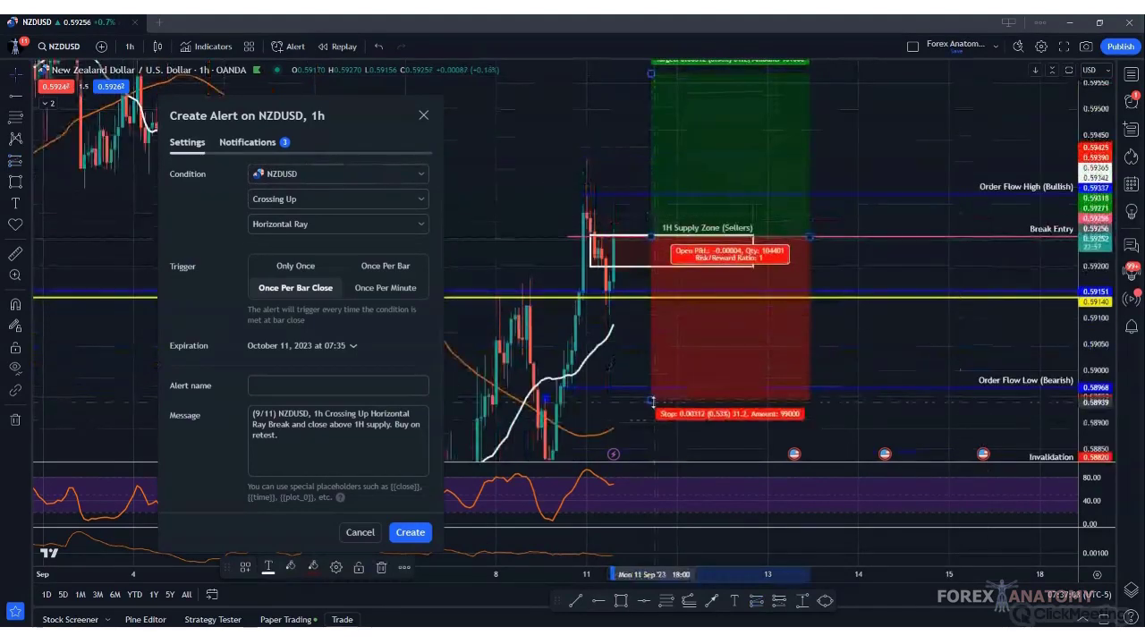
drag(652, 403, 643, 304)
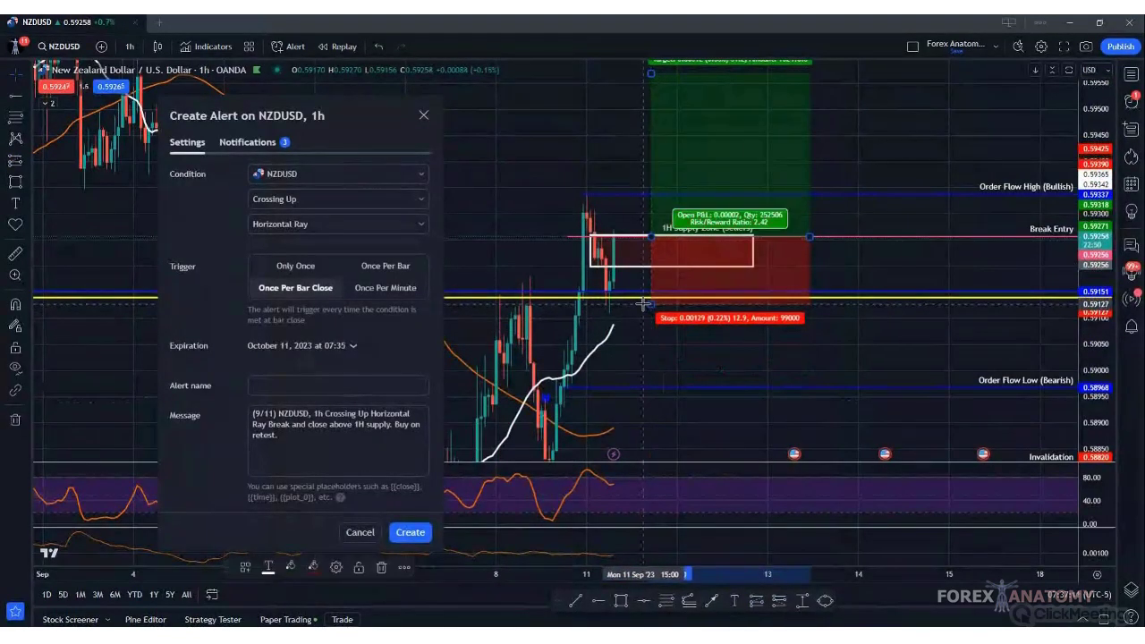
click(526, 265)
drag(526, 266, 529, 313)
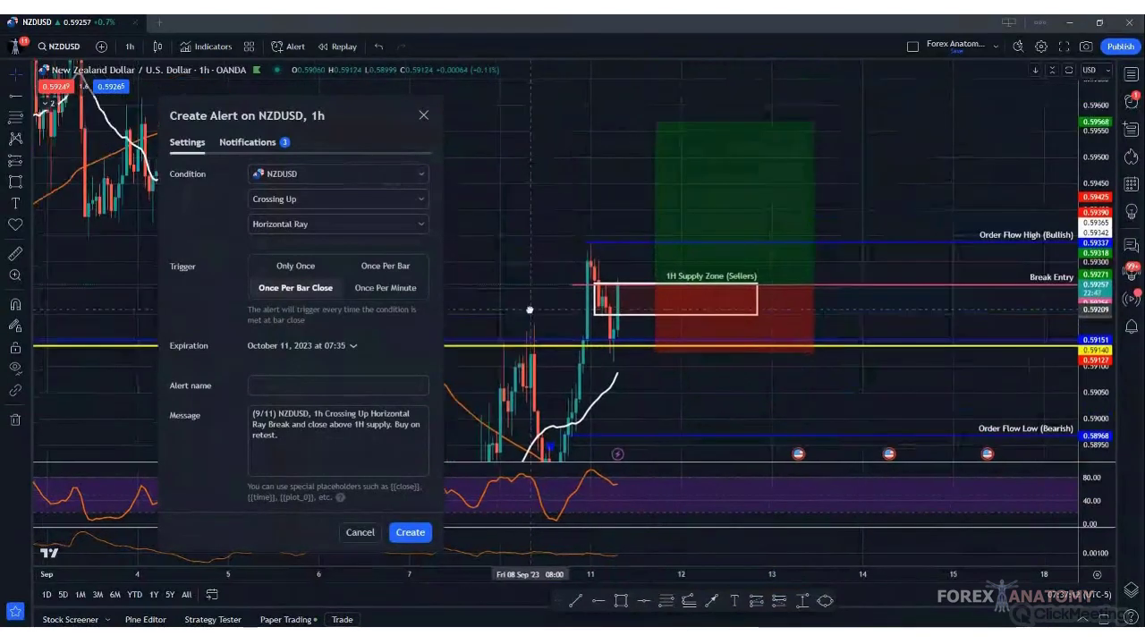
- Adjust the long position's target to about 0.59395 and its stop to about 0.59158, and narrow the box to about half its width
click(642, 161)
drag(642, 161, 634, 199)
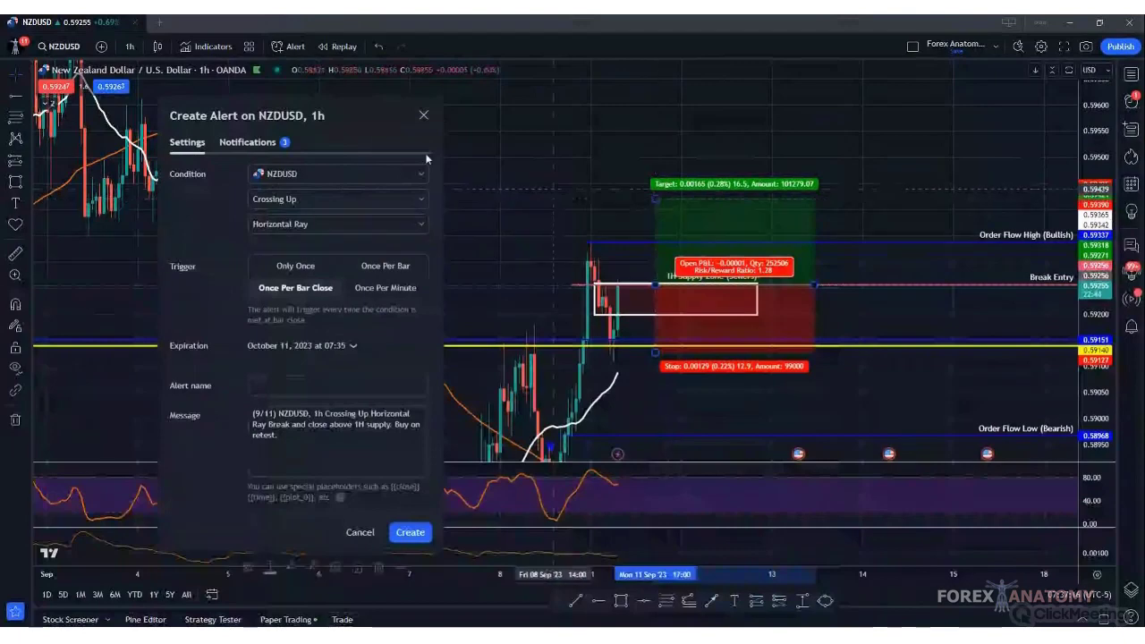
drag(307, 115, 371, 421)
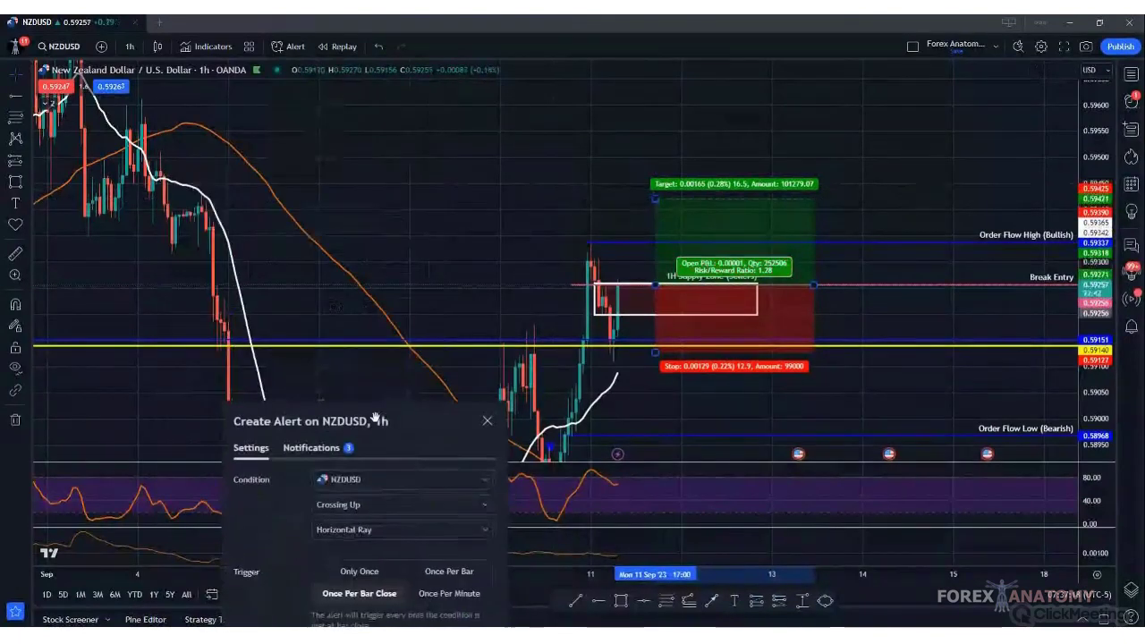
drag(654, 198, 652, 221)
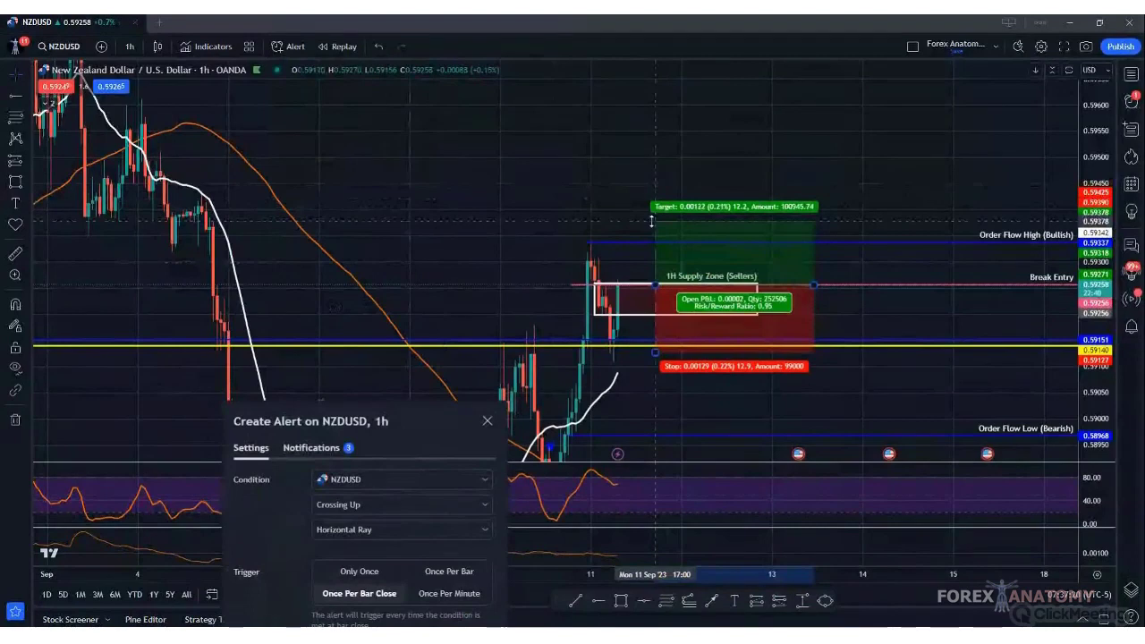
drag(652, 221, 655, 212)
drag(814, 284, 732, 285)
drag(655, 349, 656, 336)
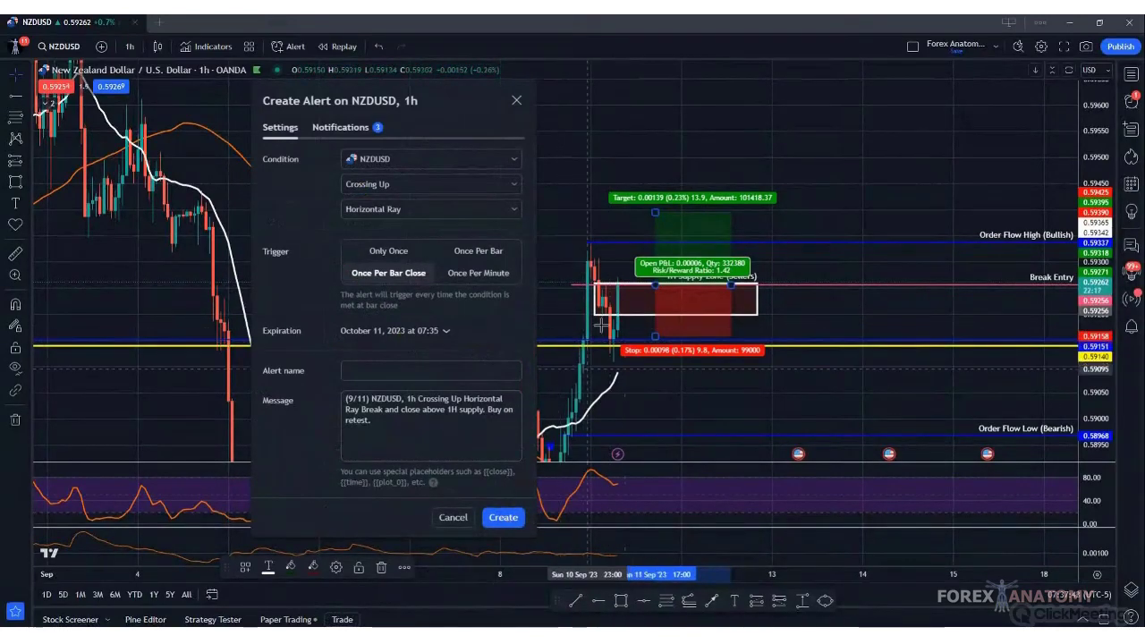
- Create the NZDUSD Break Entry alert and deselect the long position
click(504, 520)
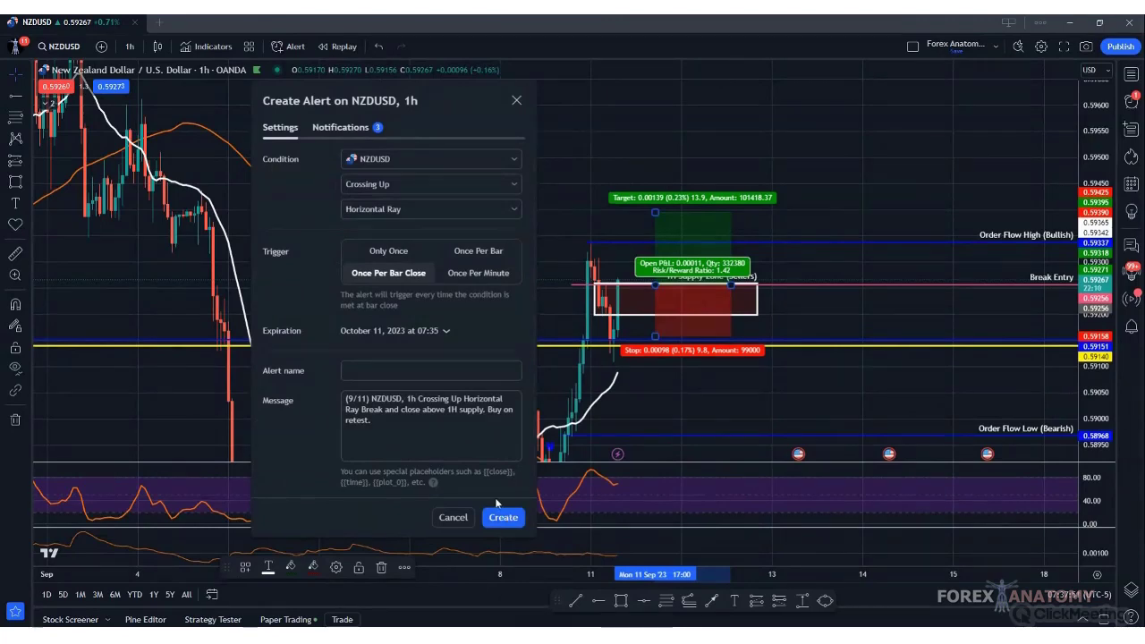
click(504, 519)
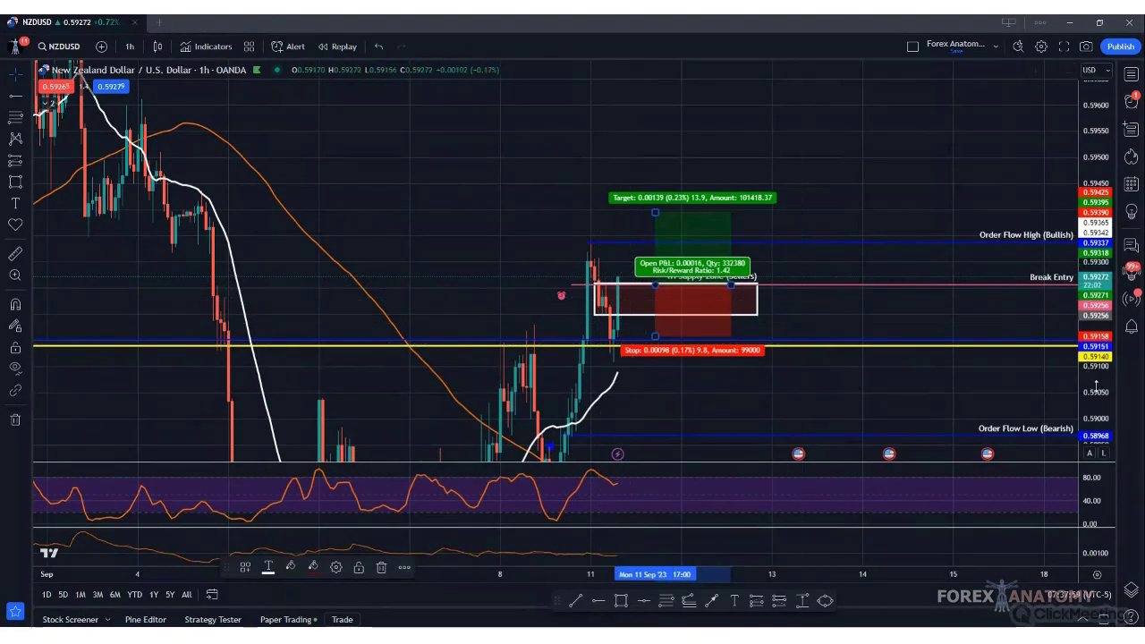
scroll(1096, 384, up, 3)
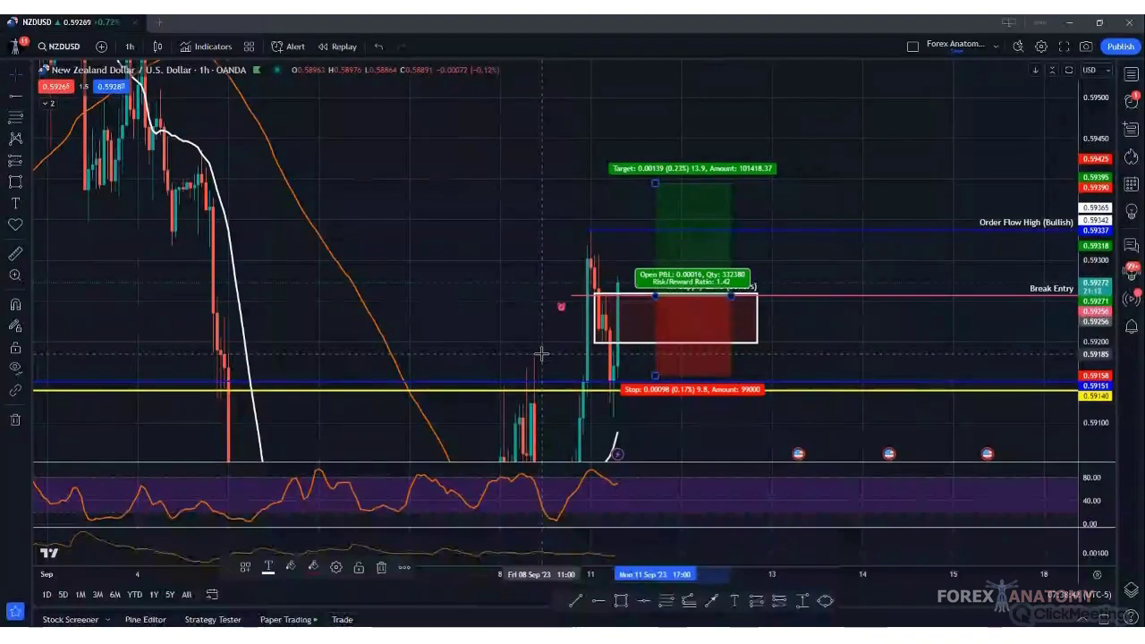
click(436, 265)
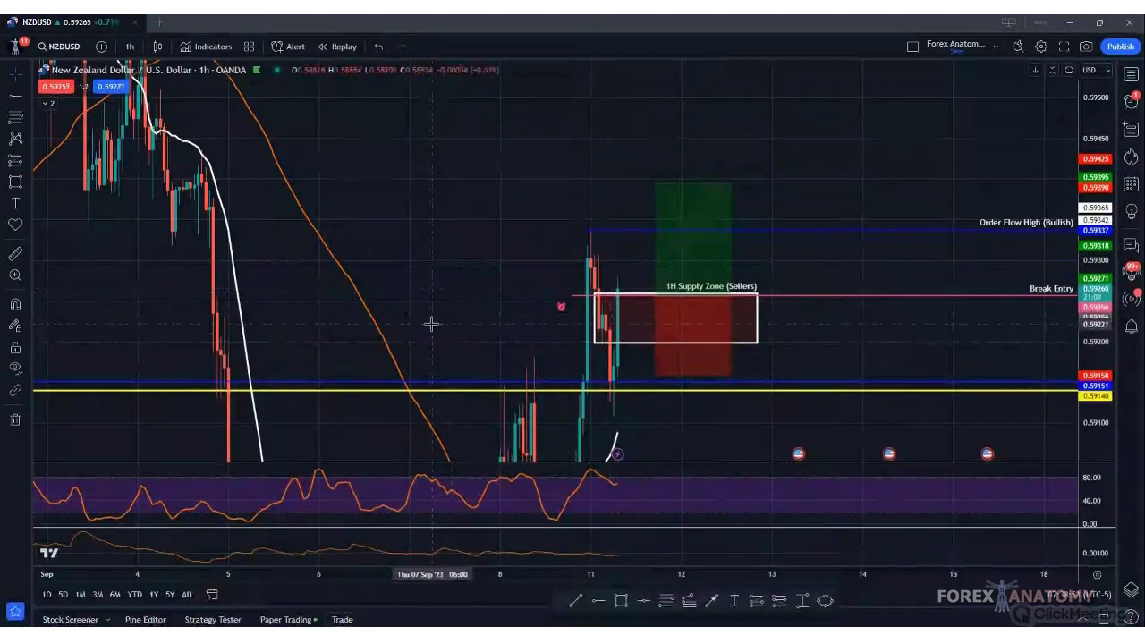
- Compare NZDUSD with the USD basket chart in a side-by-side two-chart layout and return to the single chart
click(912, 45)
click(927, 100)
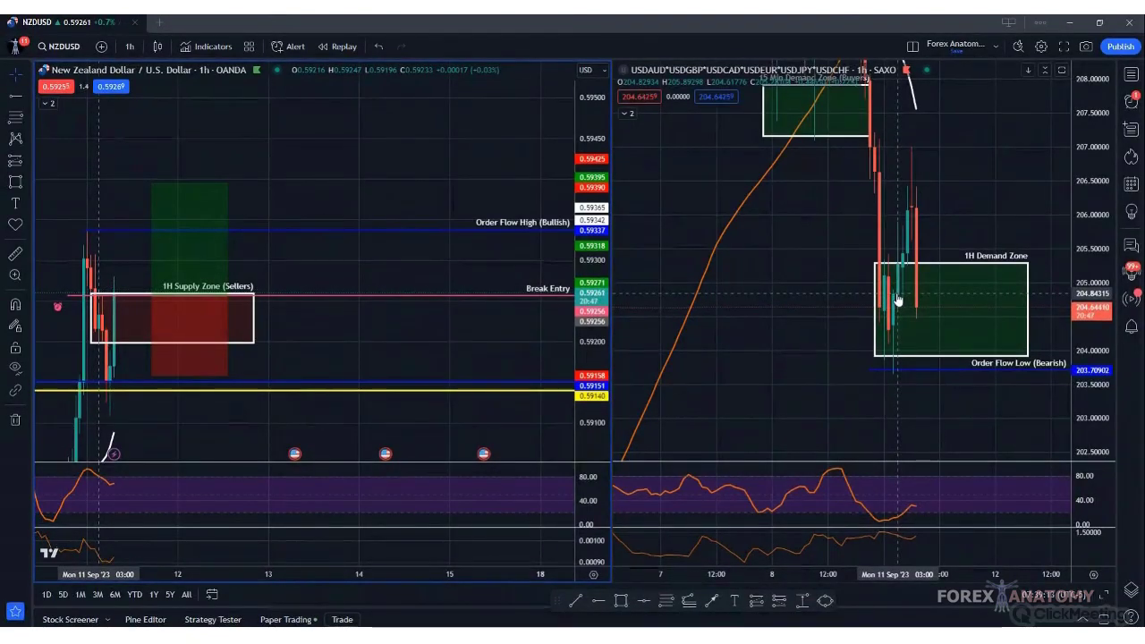
click(901, 320)
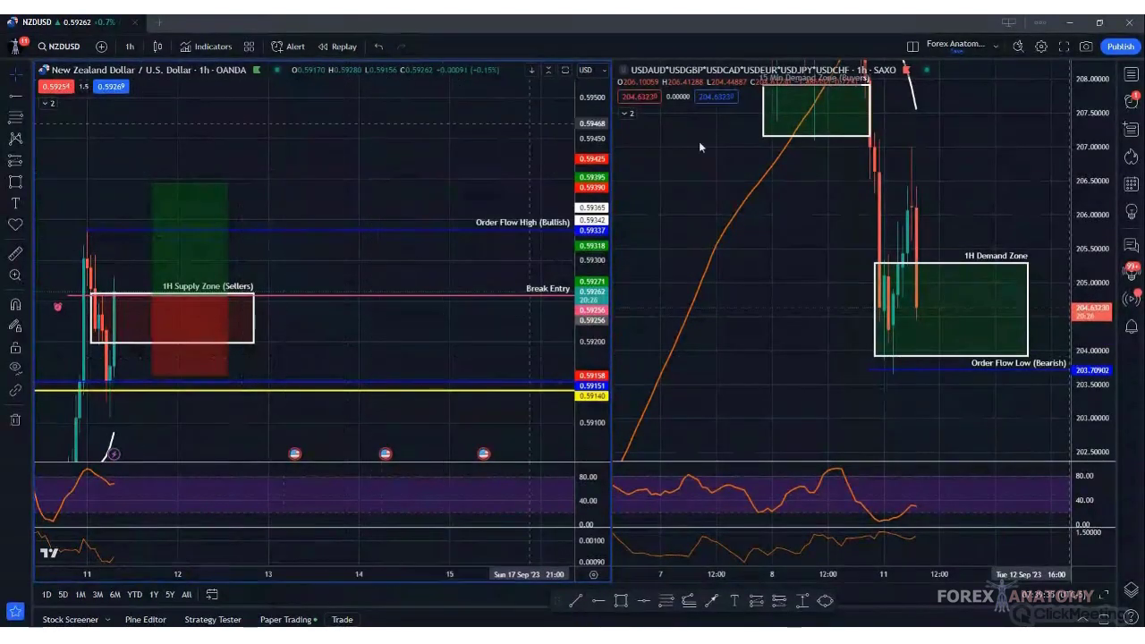
click(912, 46)
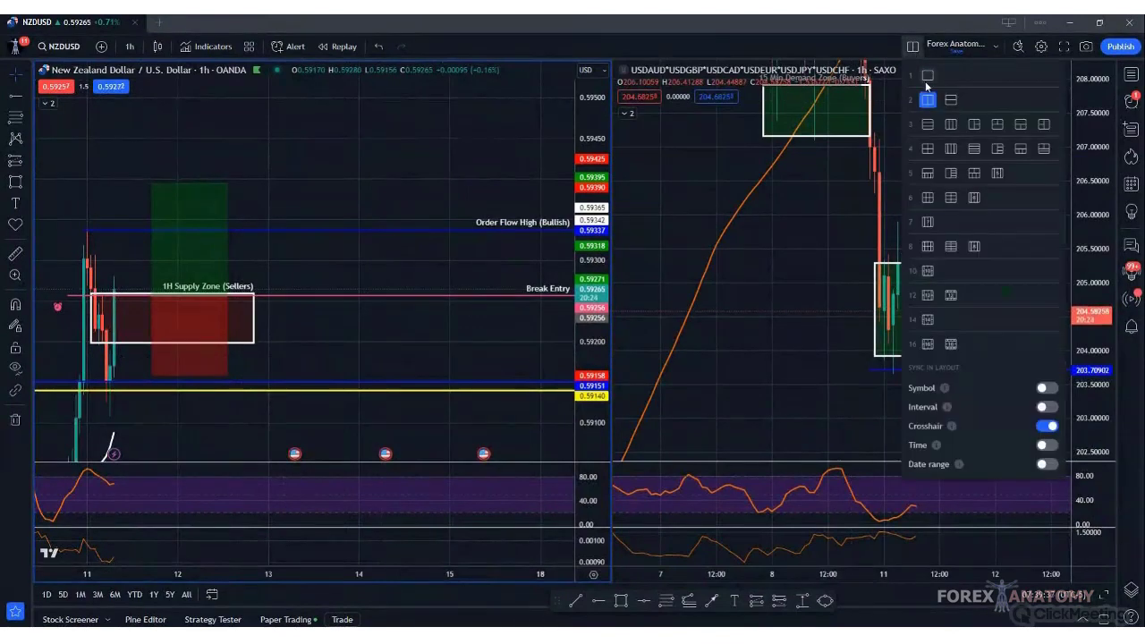
click(928, 77)
- Show NZDUSD beside the USD basket chart in the two-chart layout to check the basket's 1H Demand Zone
drag(499, 320, 582, 247)
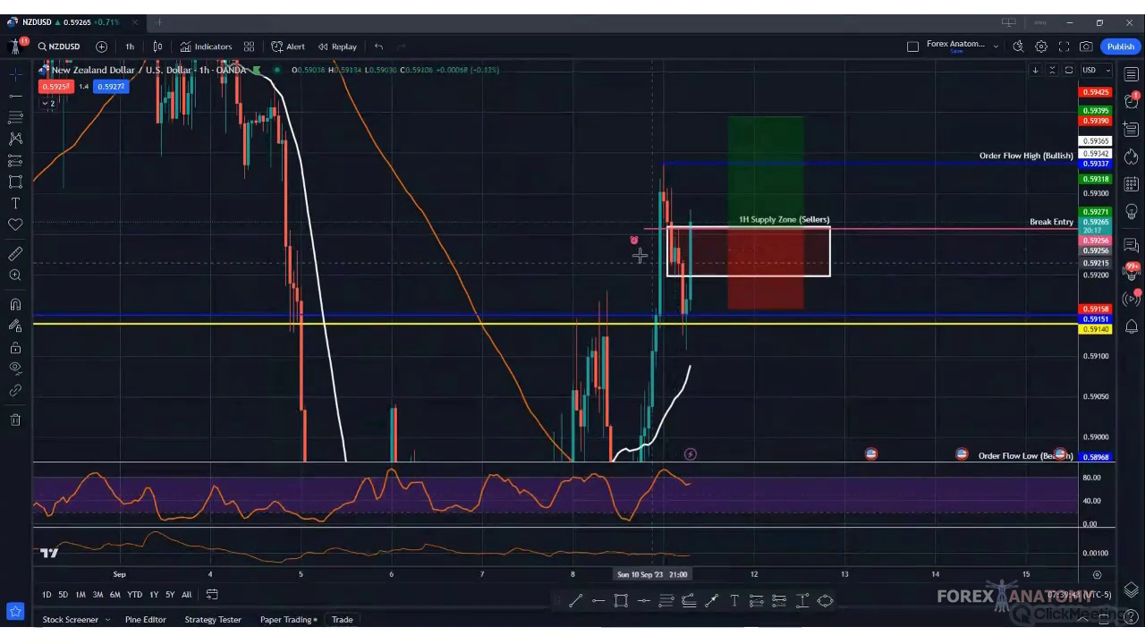
drag(1096, 176, 1096, 215)
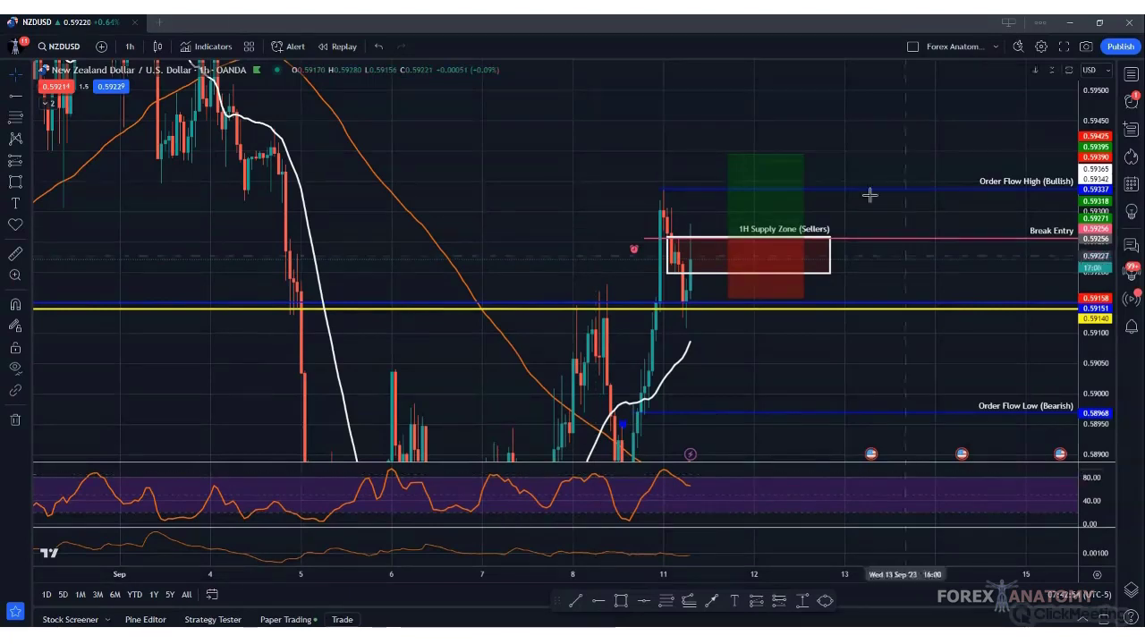
click(911, 48)
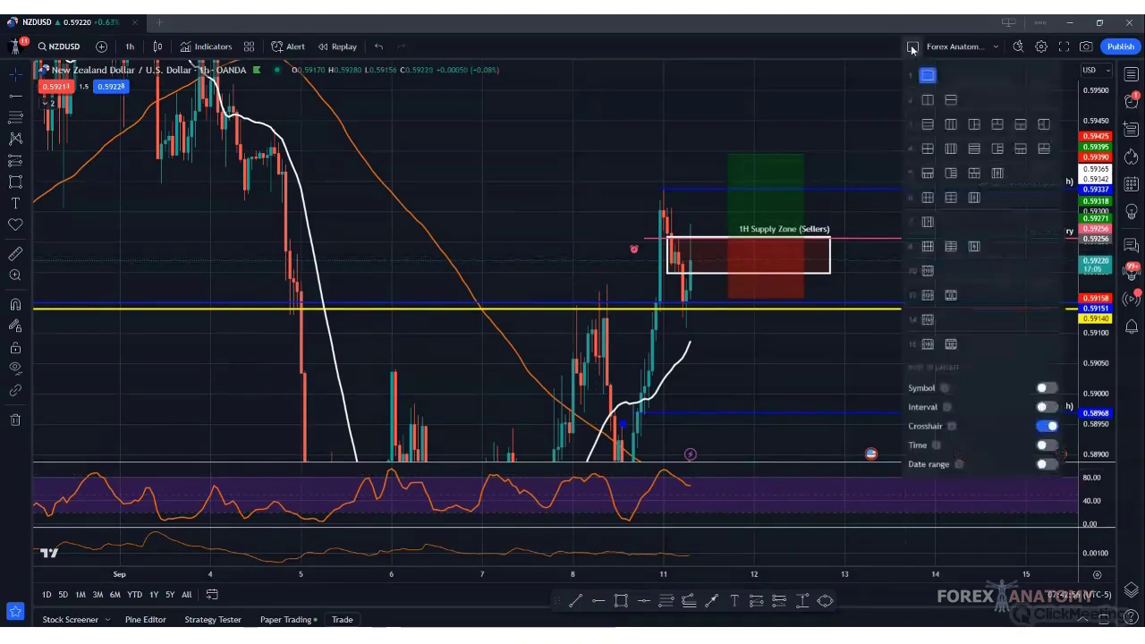
click(925, 94)
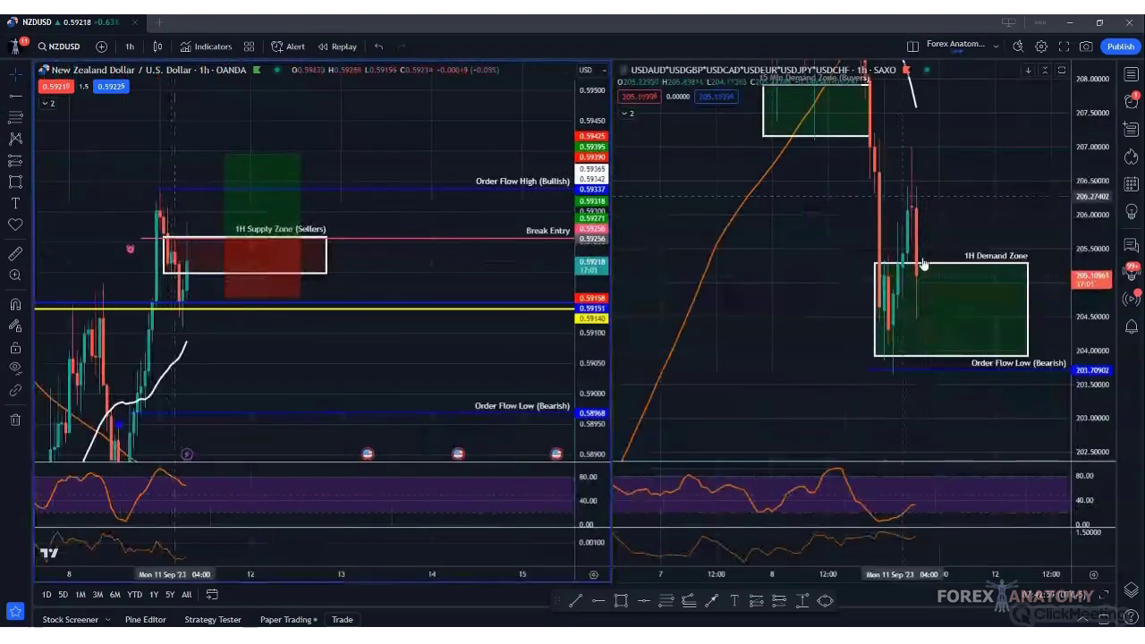
drag(1090, 143, 807, 241)
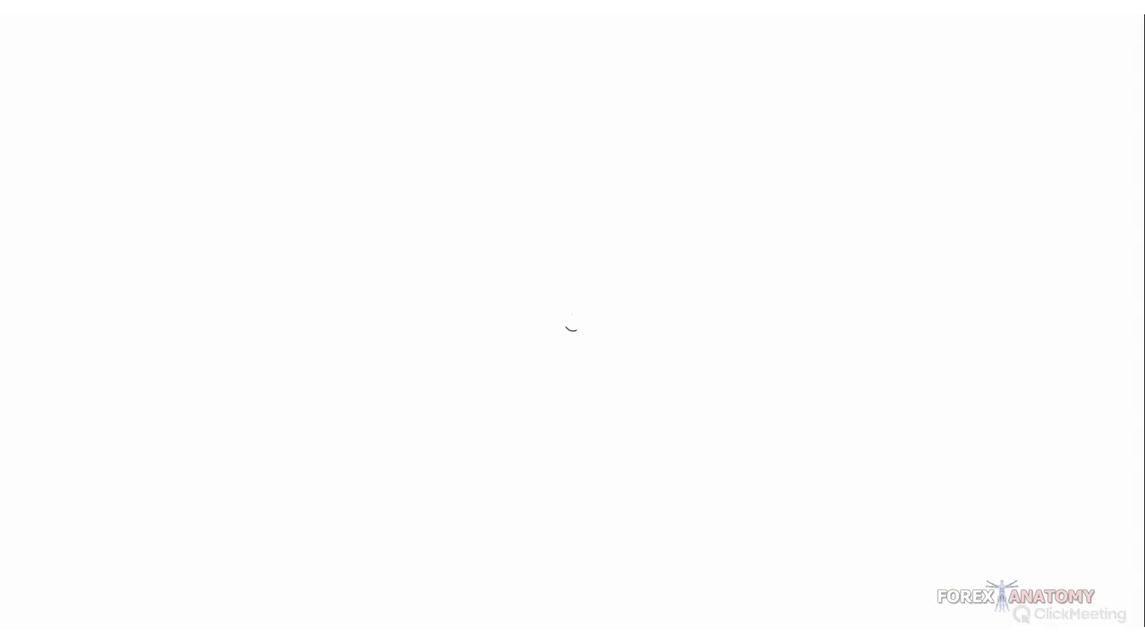
- Switch to the web browser, open Finviz's futures quotes and examine the index, energy and metals futures
click(503, 340)
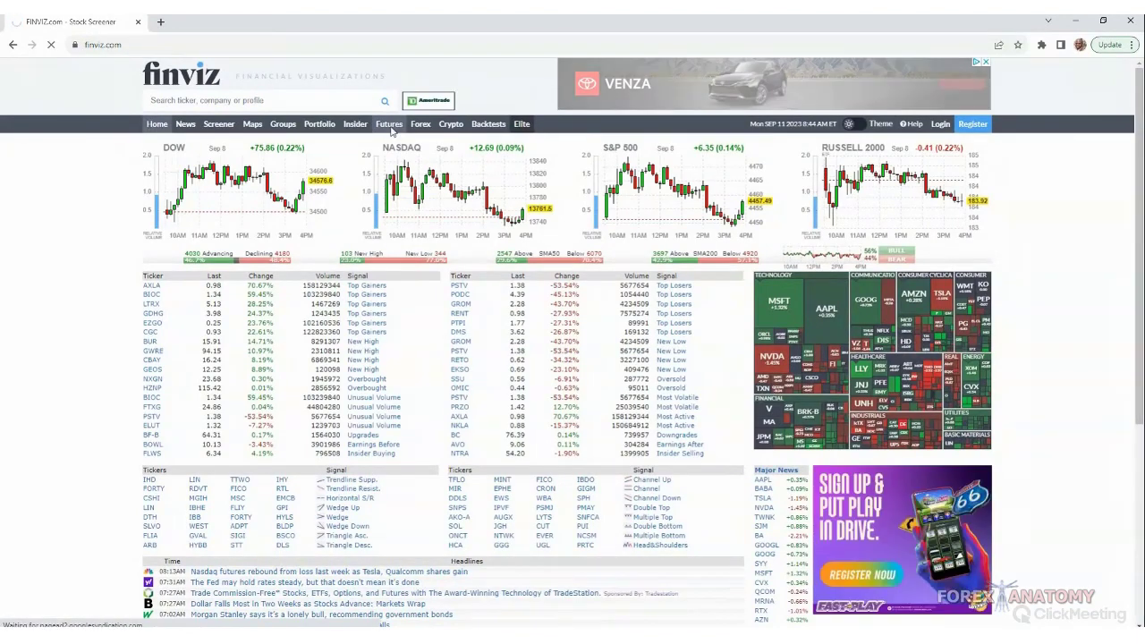
click(389, 126)
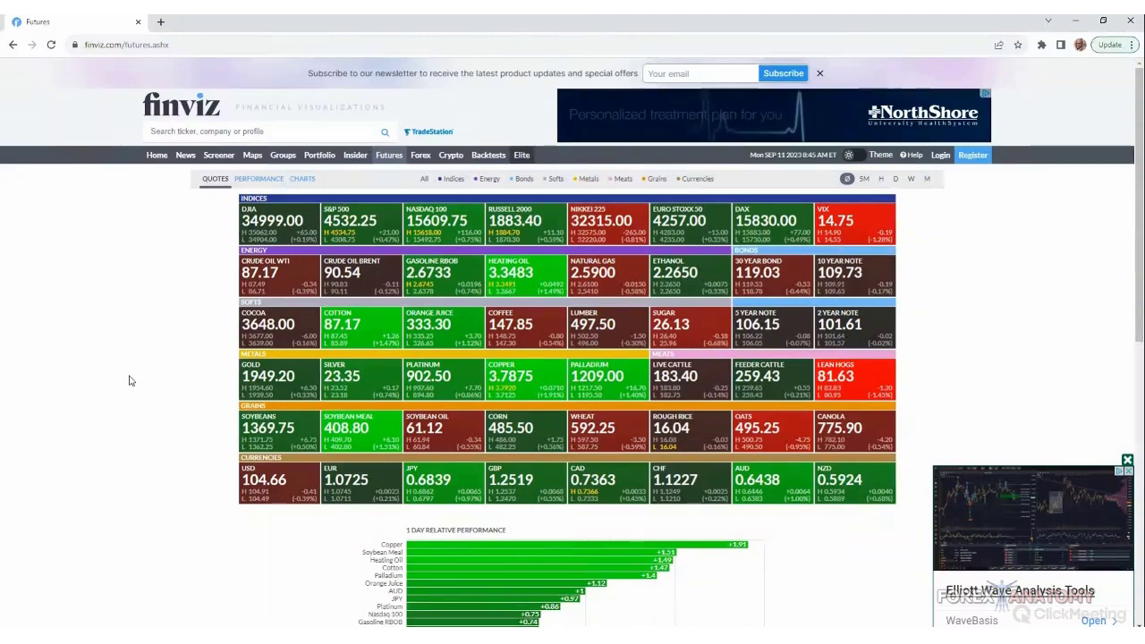
mouse_move(270, 245)
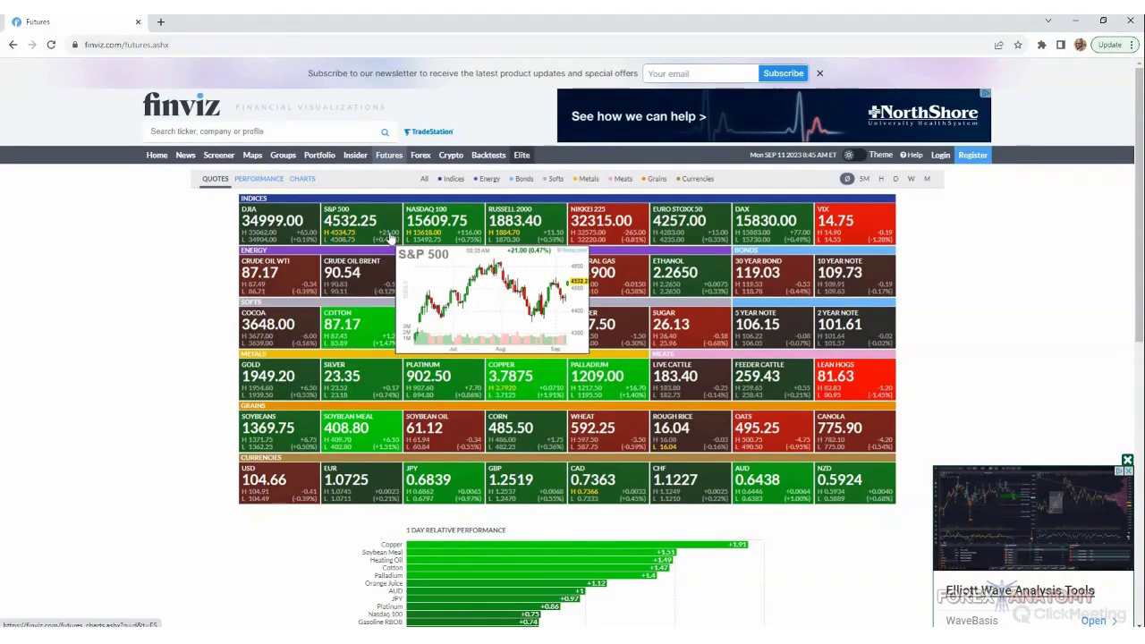
mouse_move(509, 263)
mouse_move(523, 240)
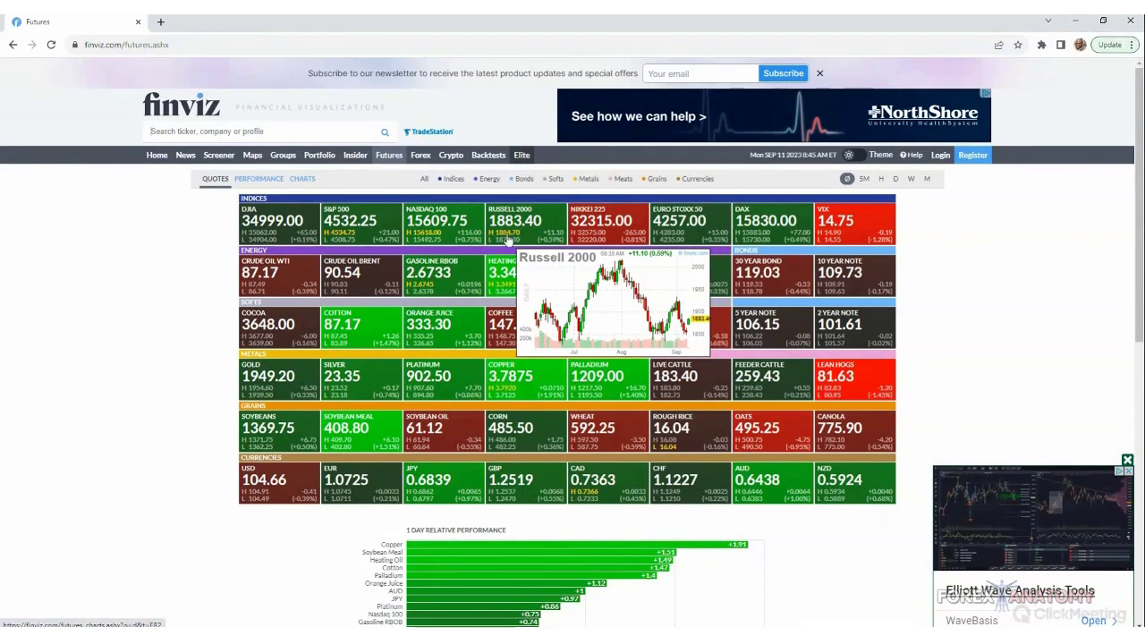
mouse_move(455, 241)
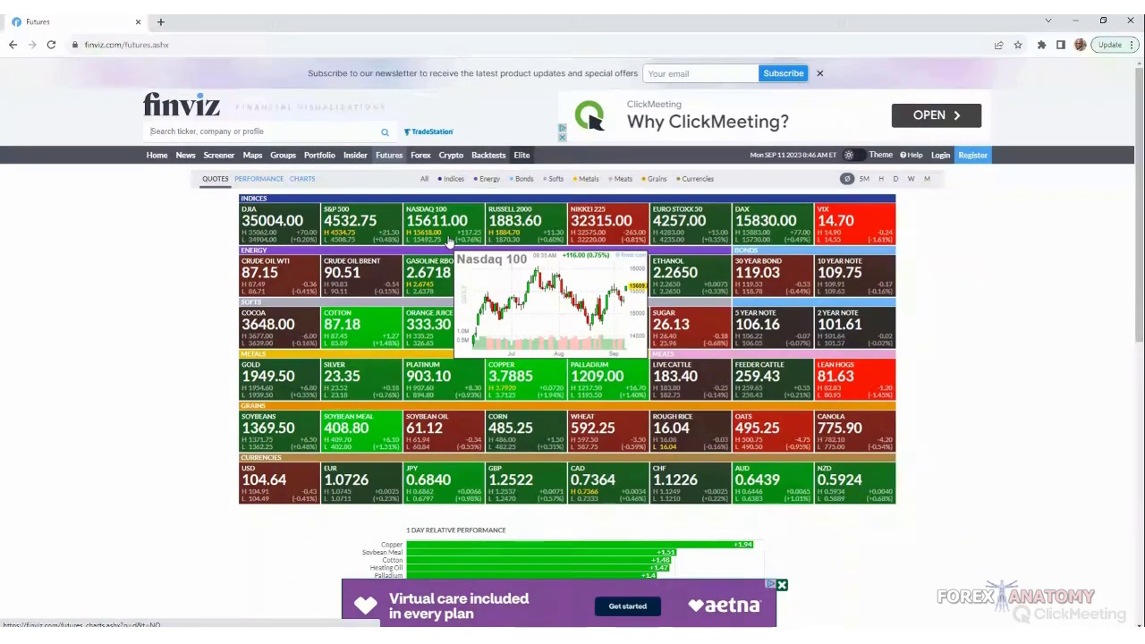
mouse_move(850, 239)
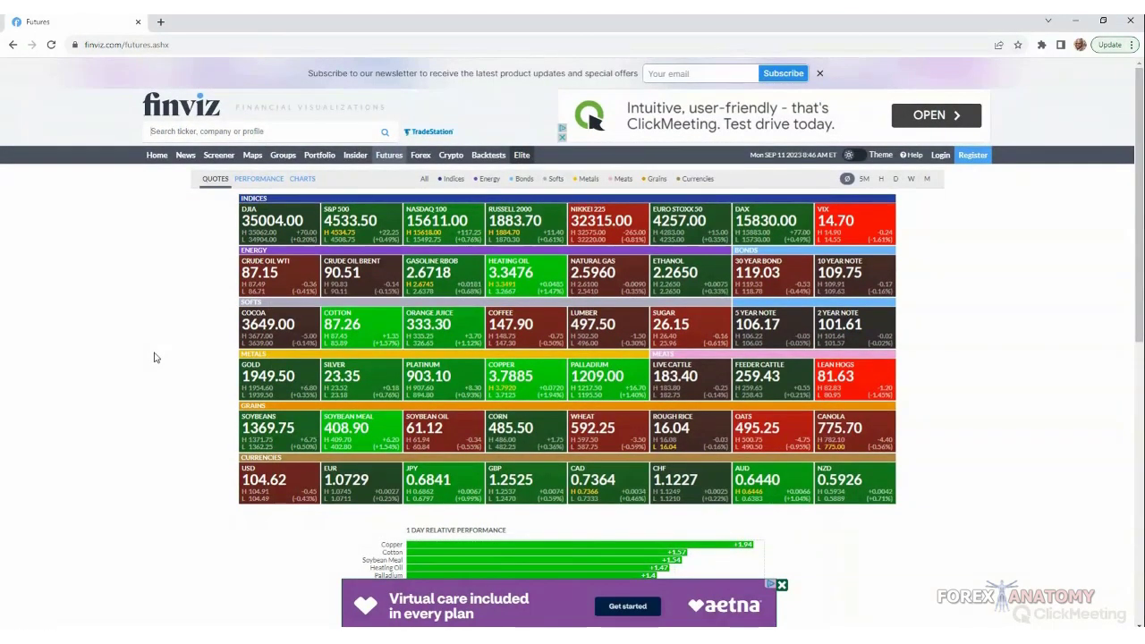
mouse_move(277, 281)
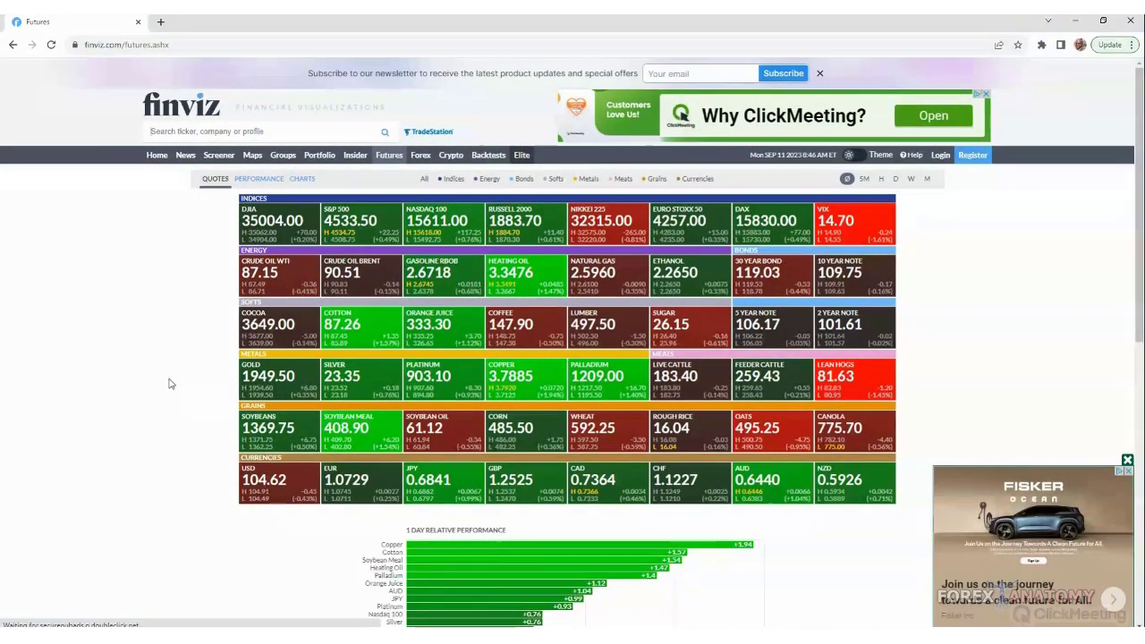
mouse_move(567, 397)
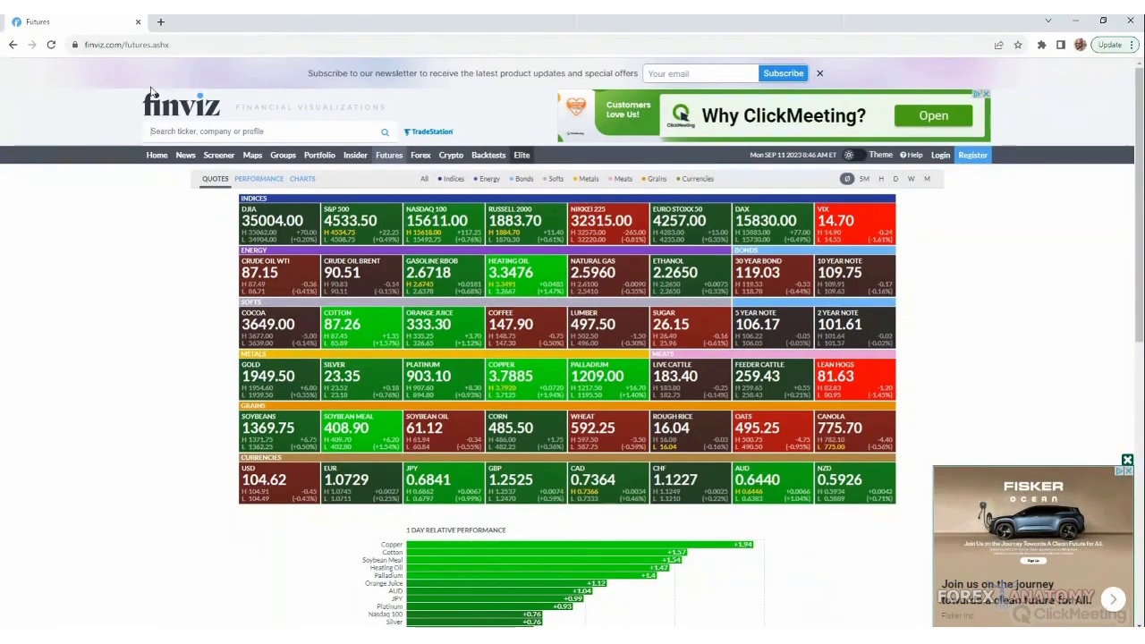
- Load oilprice.com in a new browser tab and open the article "Saudi Aramco To Deliver Full Oil Volumes To Asia In October"
key(ctrl+t)
text(www.oil)
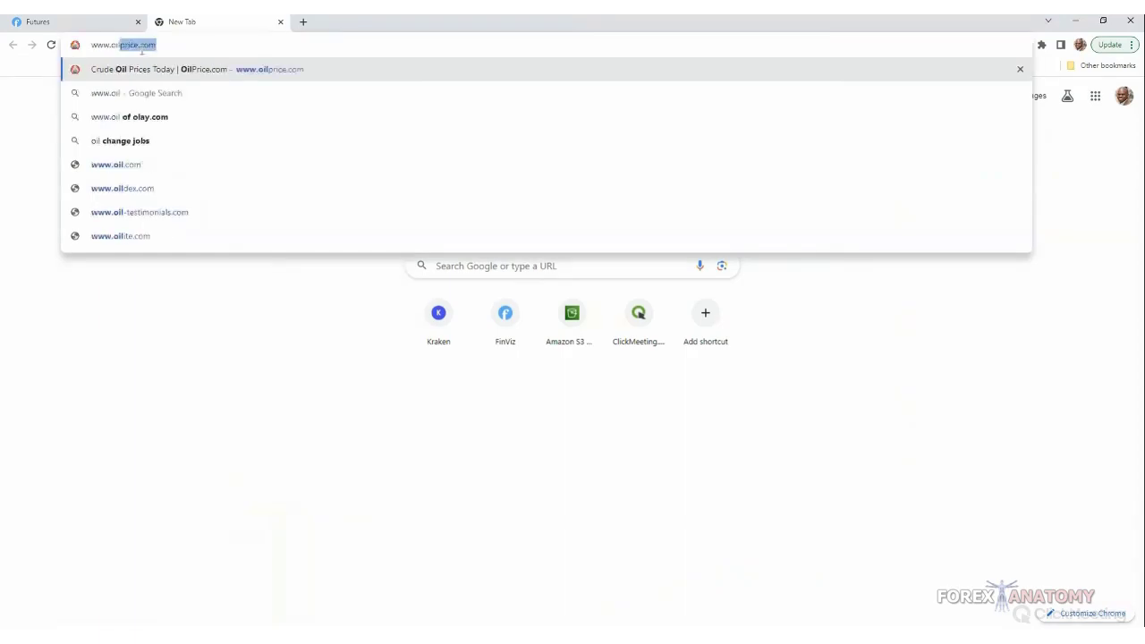
click(202, 71)
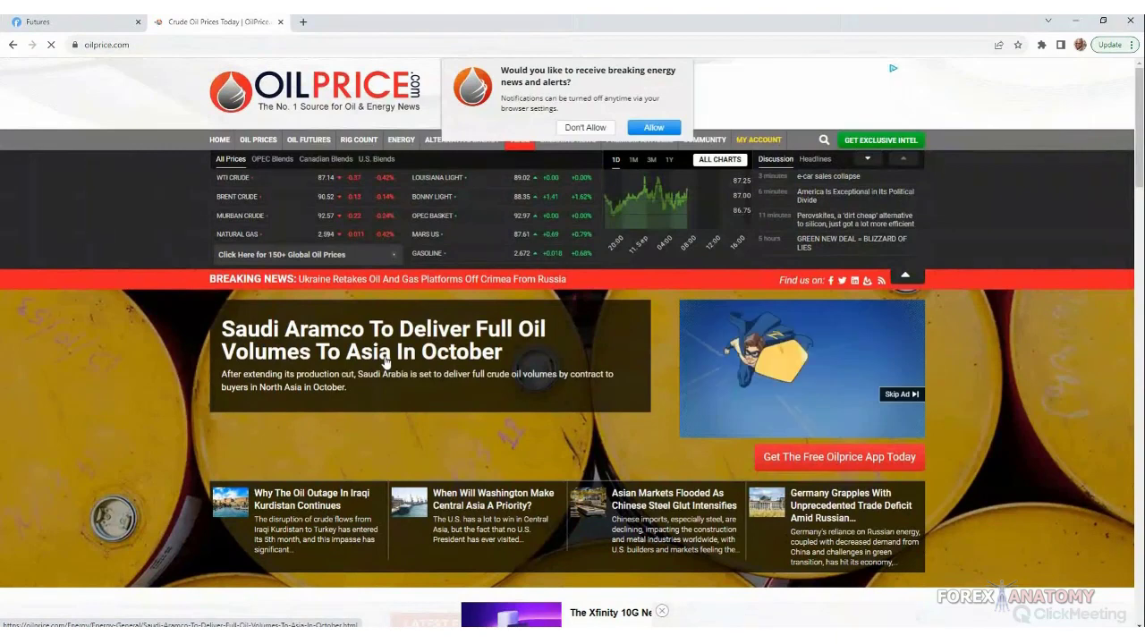
click(387, 360)
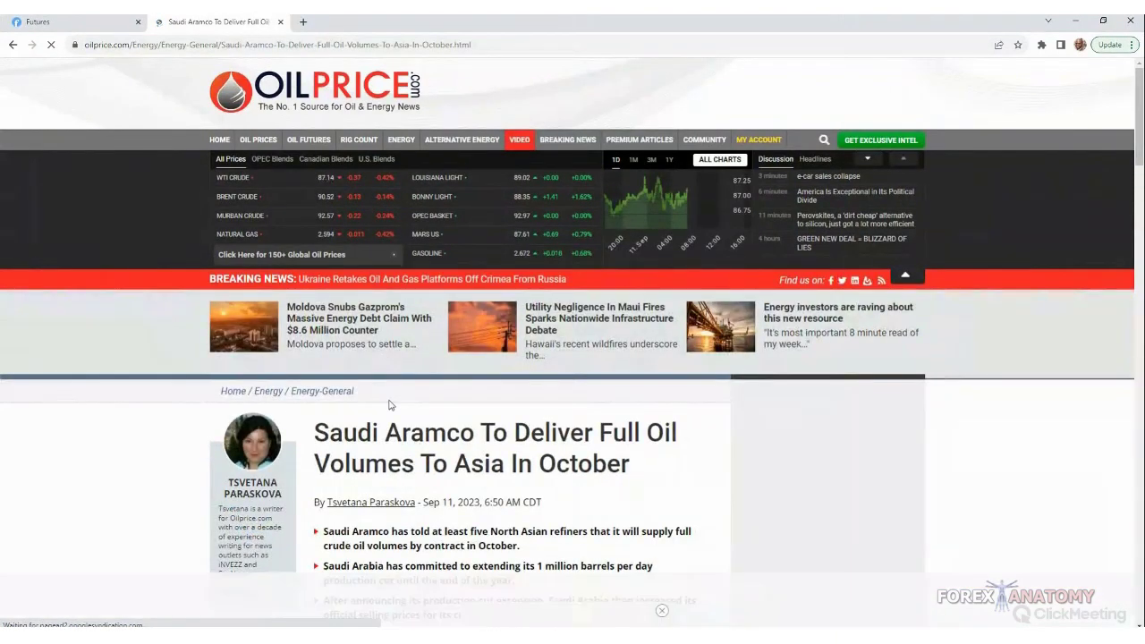
- Read the Saudi Aramco article's key points, declining the site's news notifications, and close its tab
scroll(389, 405, down, 2)
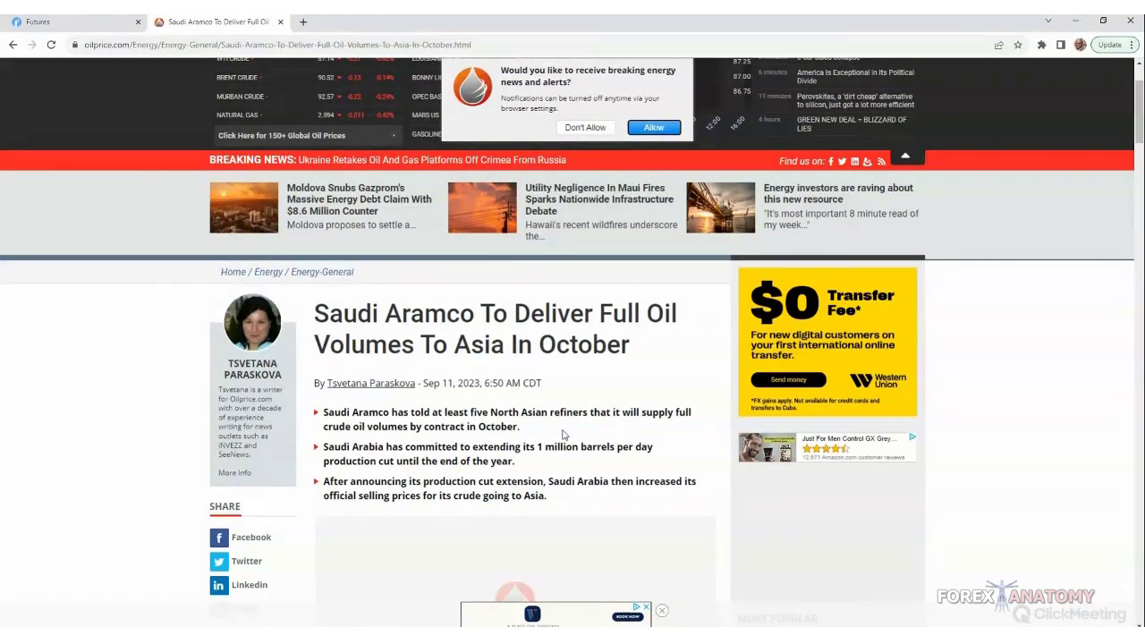
scroll(501, 394, down, 3)
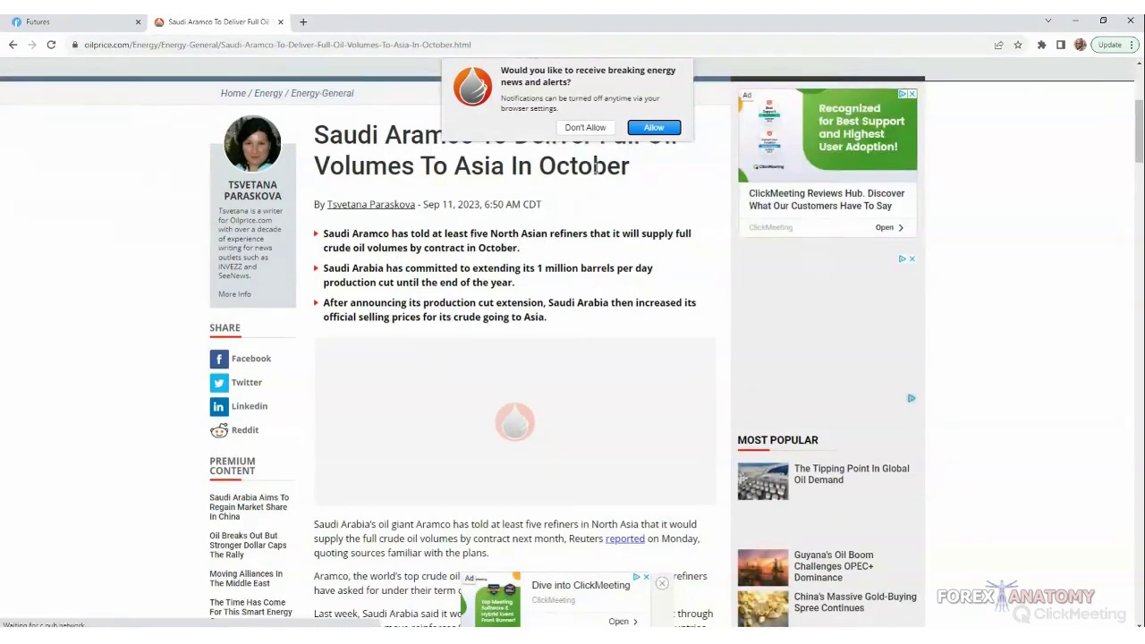
click(596, 130)
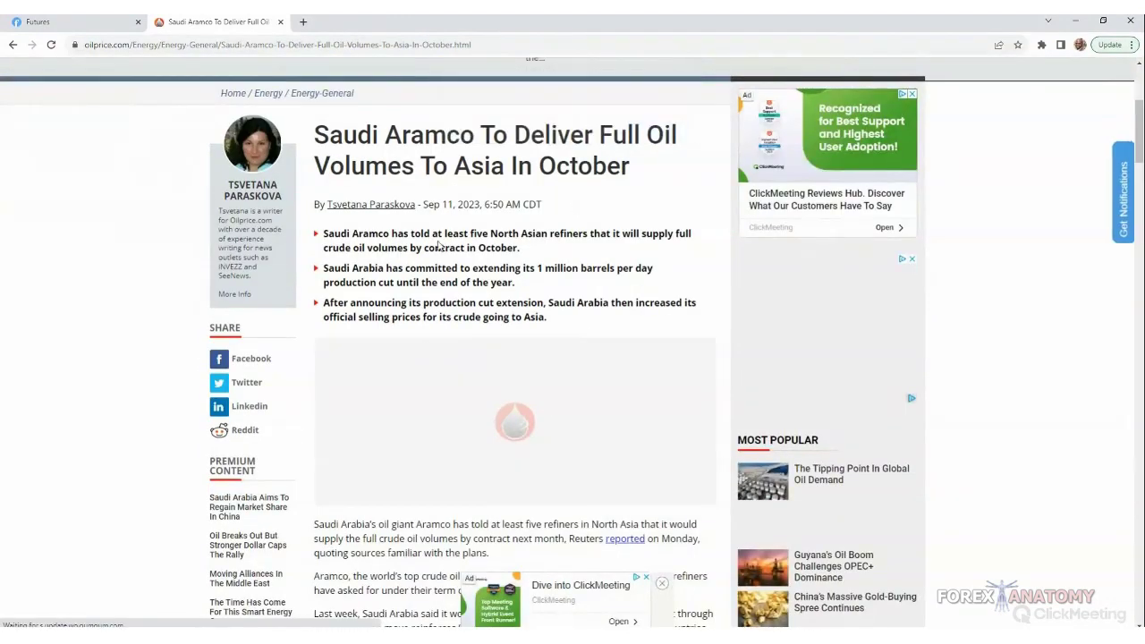
scroll(438, 245, down, 3)
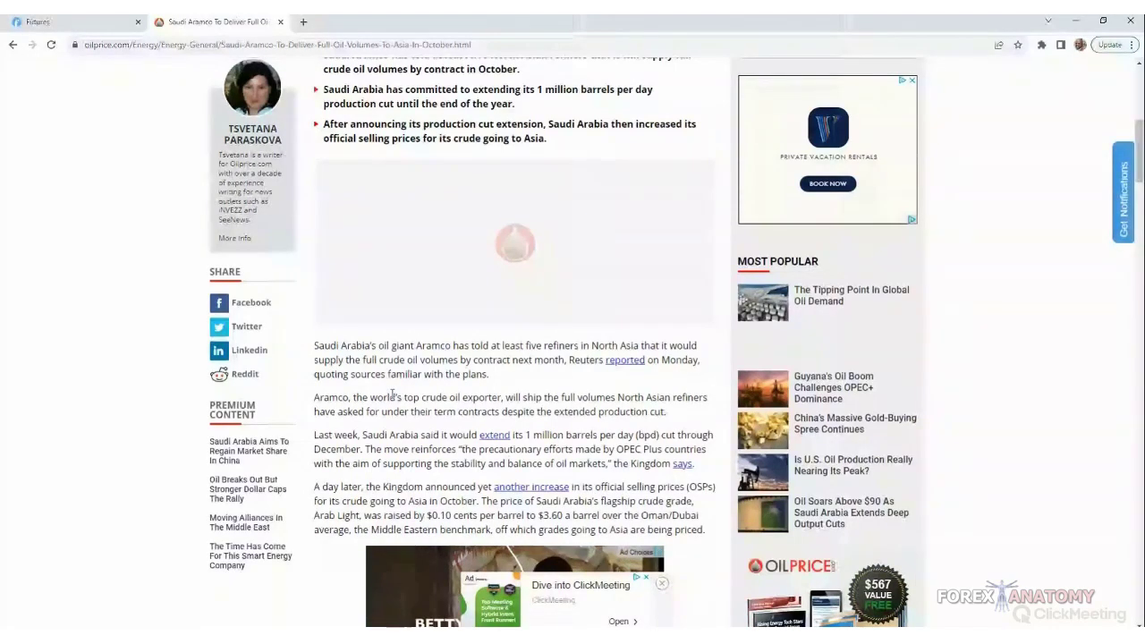
scroll(391, 394, up, 2)
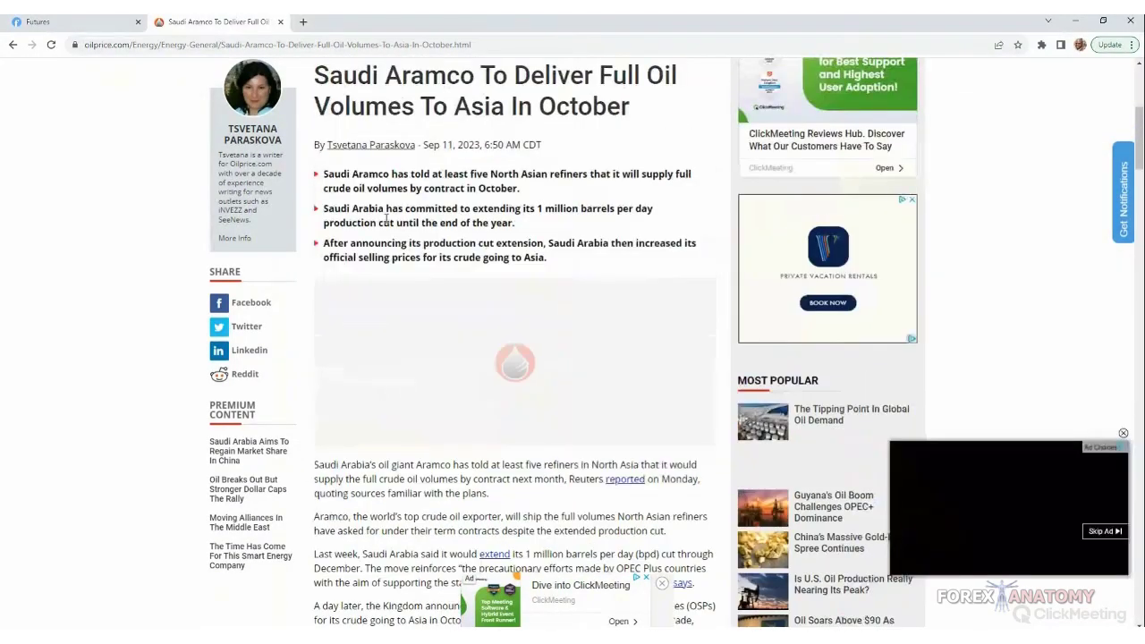
scroll(386, 219, up, 1)
scroll(387, 219, up, 2)
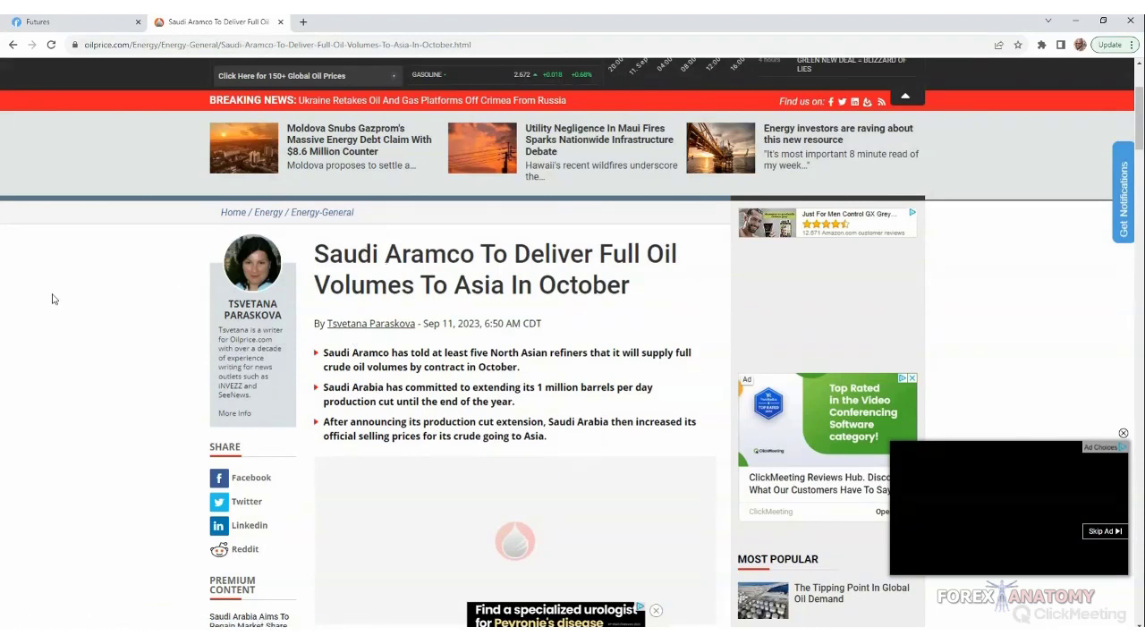
scroll(52, 299, up, 1)
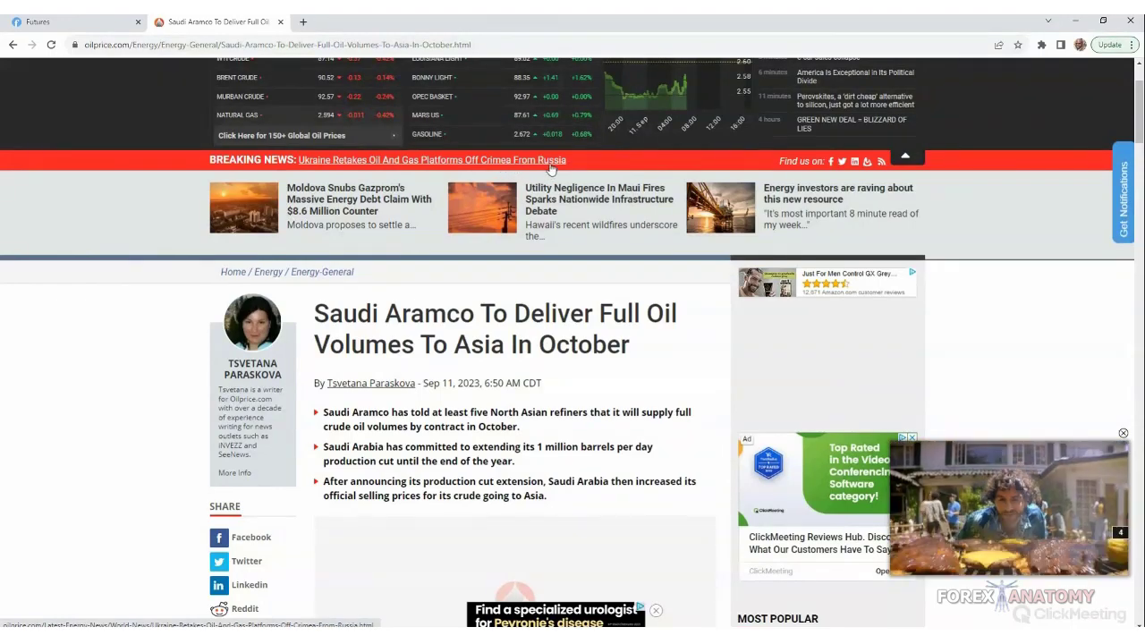
scroll(296, 402, down, 2)
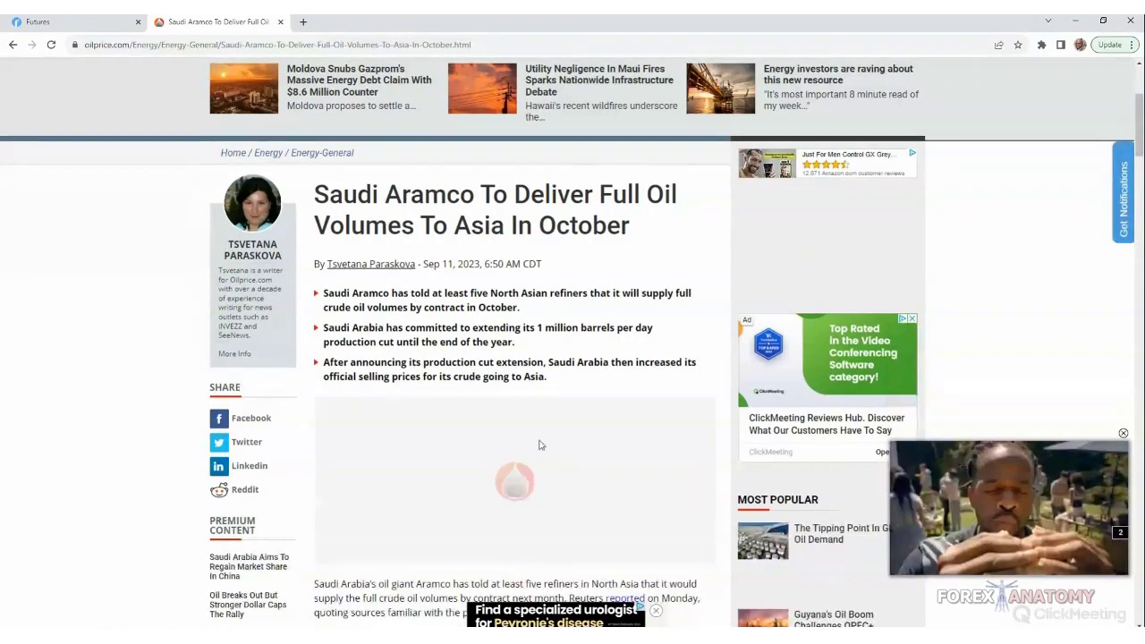
scroll(405, 430, up, 3)
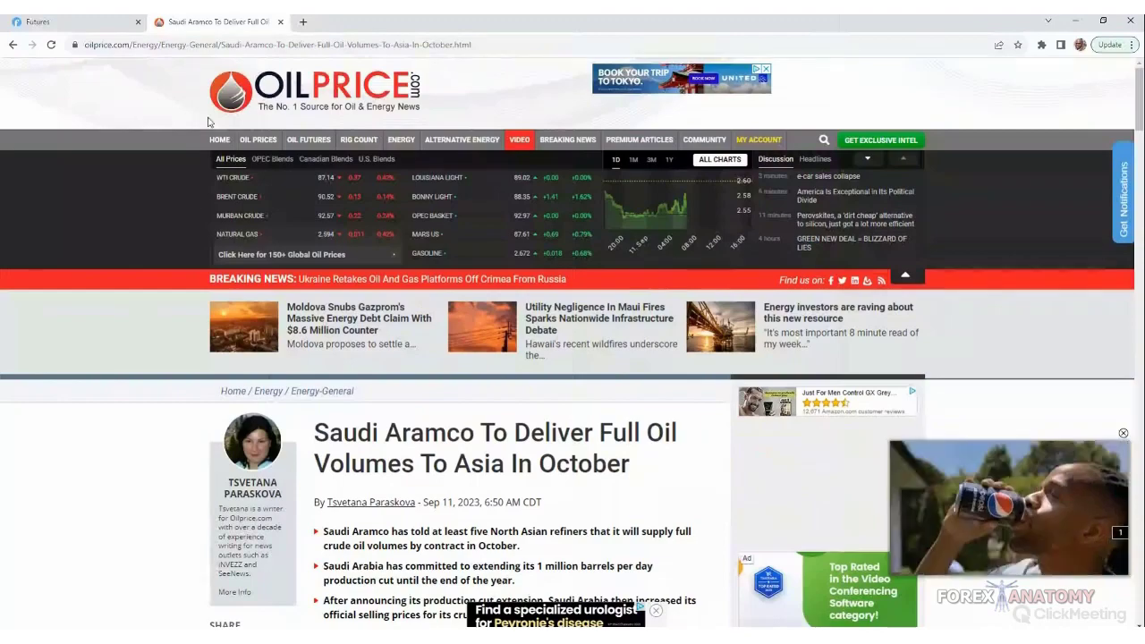
click(280, 21)
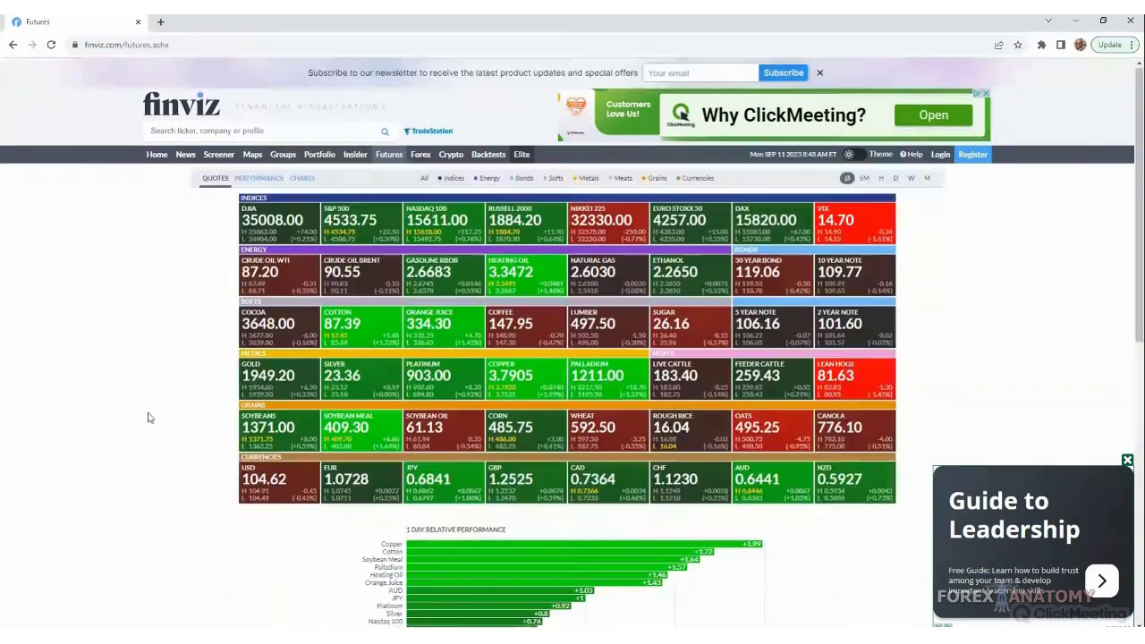
- Review Finviz's forex quotes and relative currency performance, followed by its crypto quotes
click(421, 156)
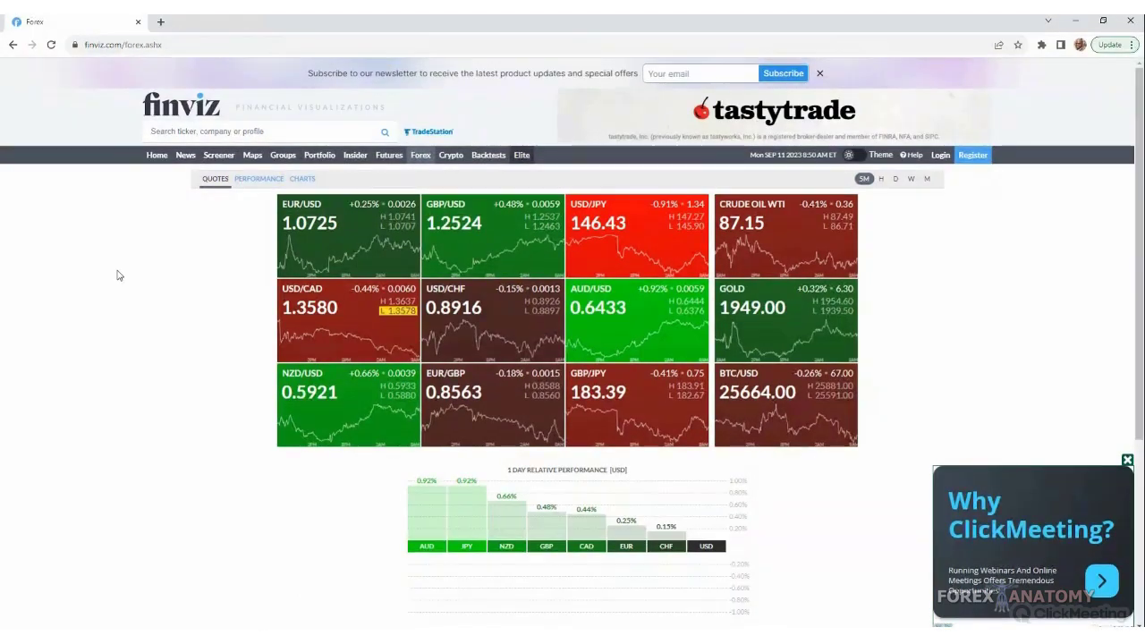
click(452, 155)
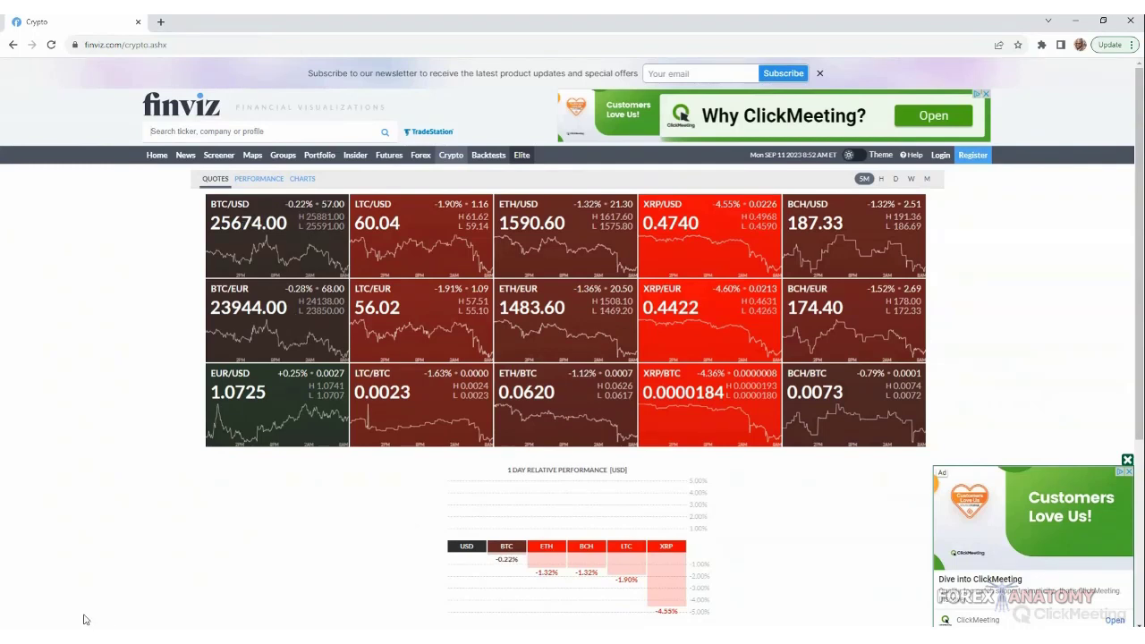
click(161, 22)
click(144, 46)
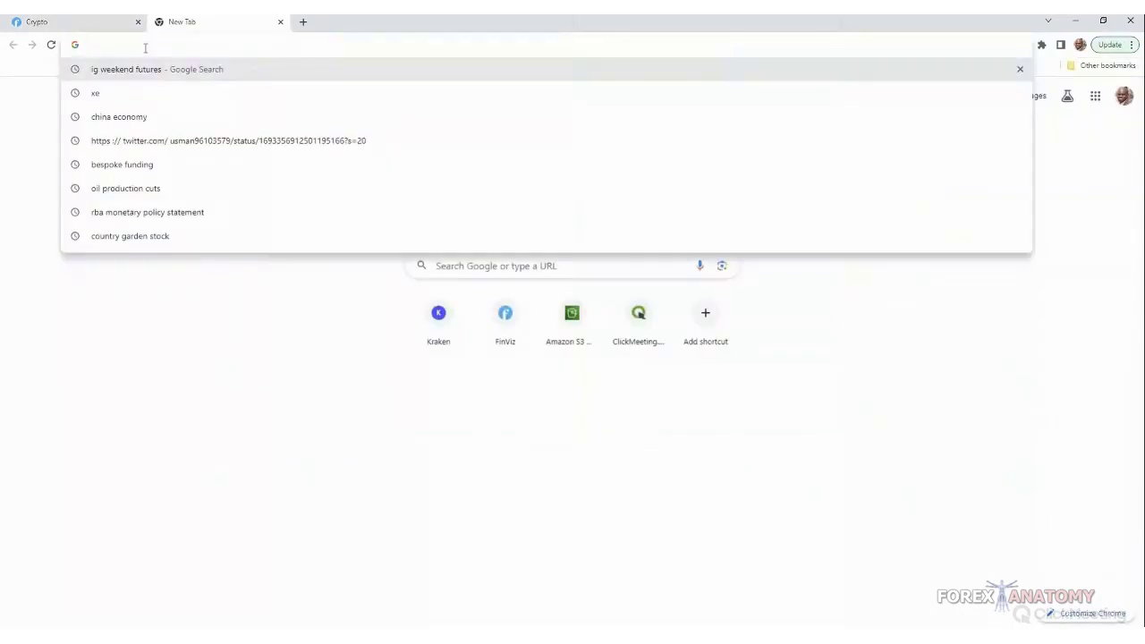
text(www.)
text(forexfactory.com)
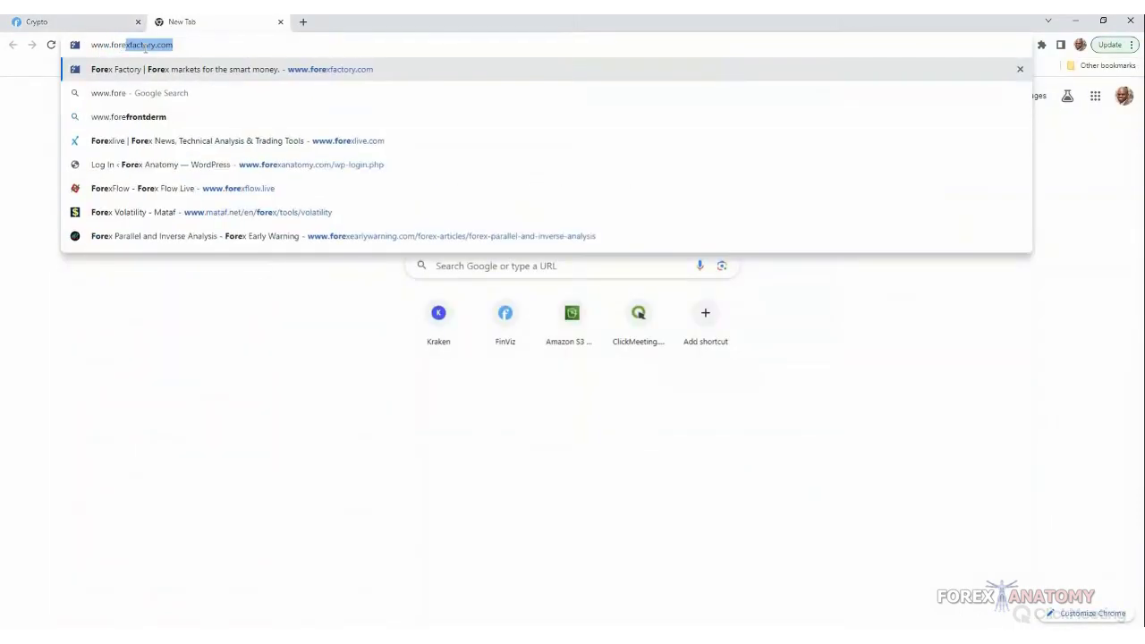
key(Return)
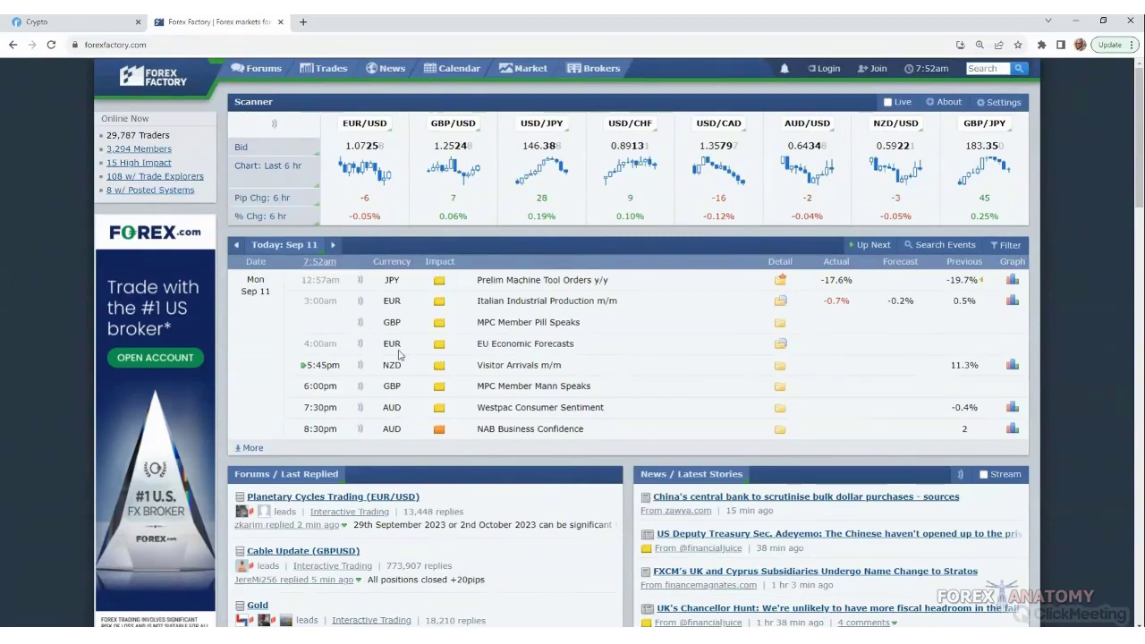
- Open dailyfx.com/economic-calendar in a new tab, accept the non-US-resident confirmation and review today's calendar events
click(303, 21)
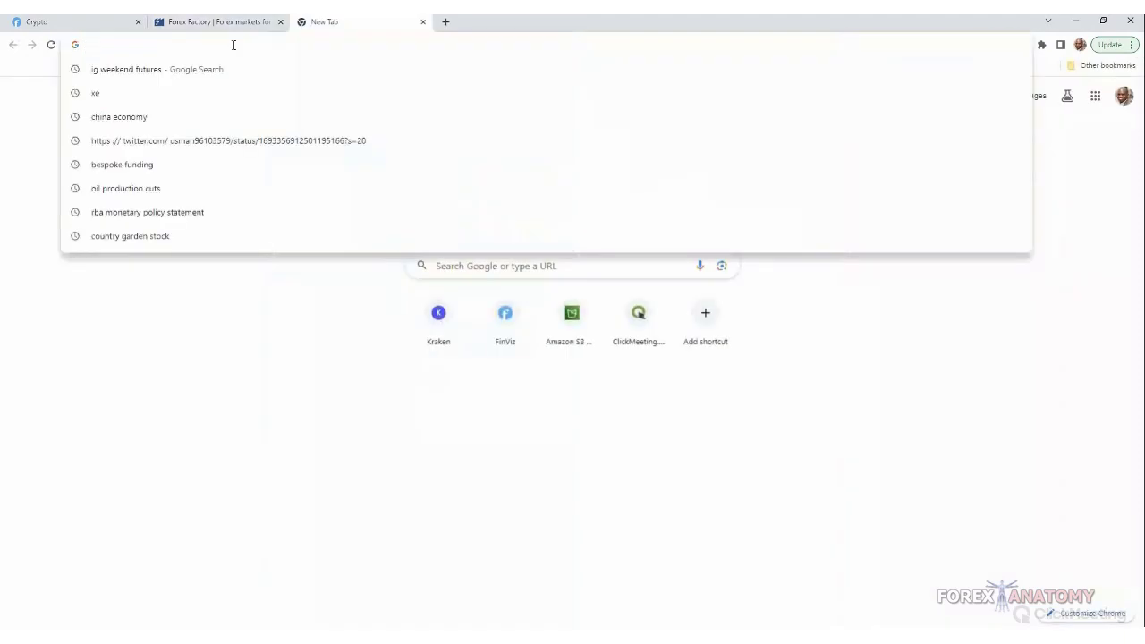
text(dailyfx.com/economic-calendar)
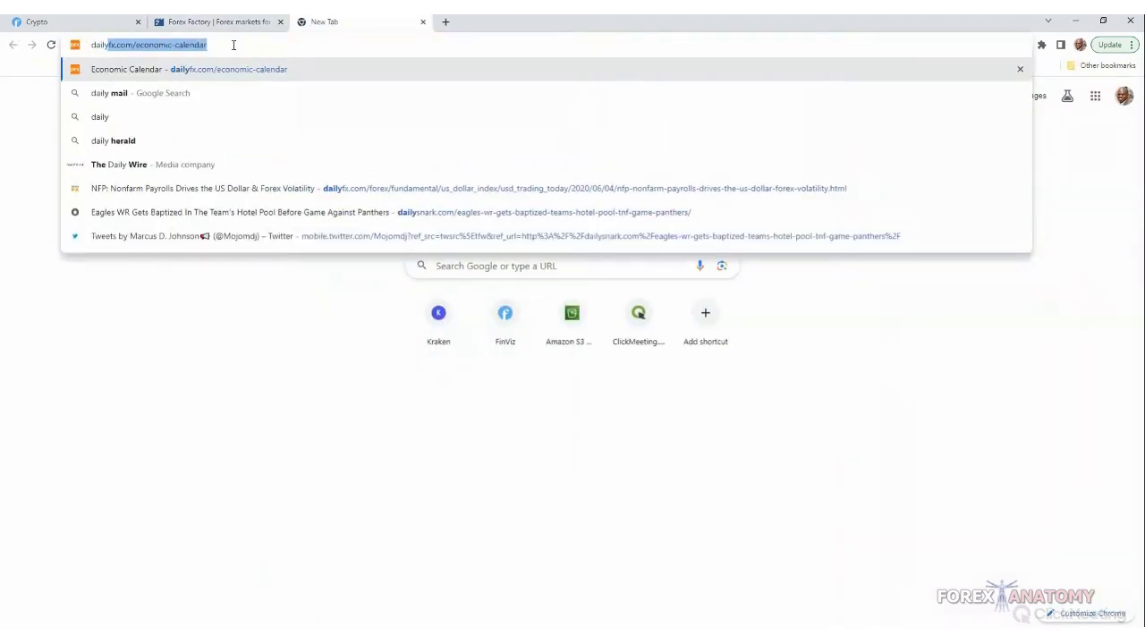
click(274, 73)
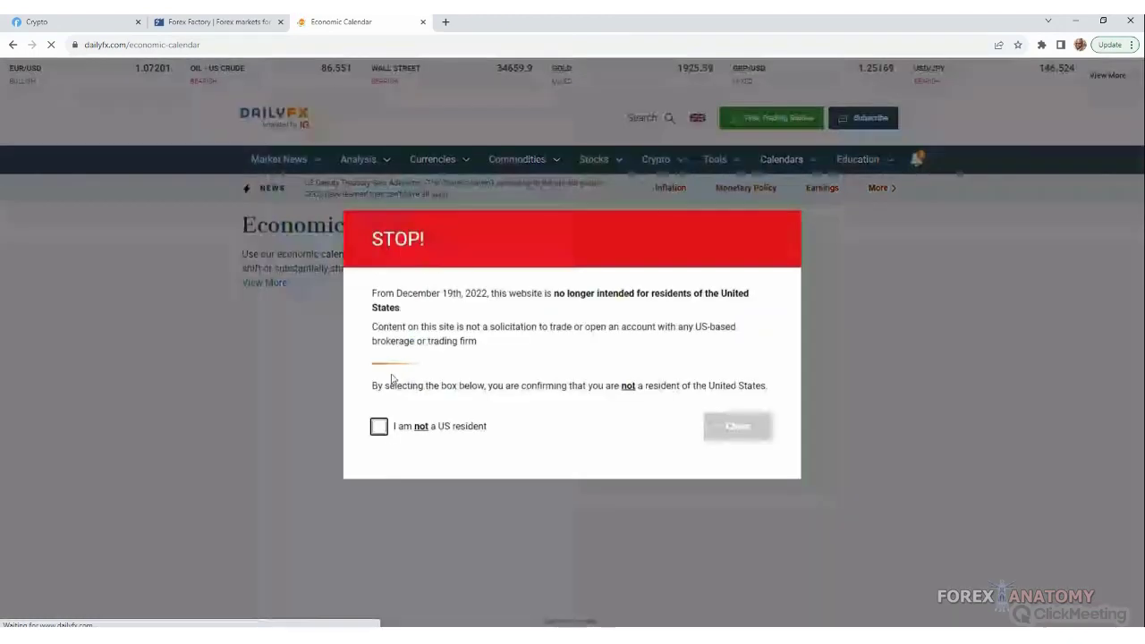
click(378, 426)
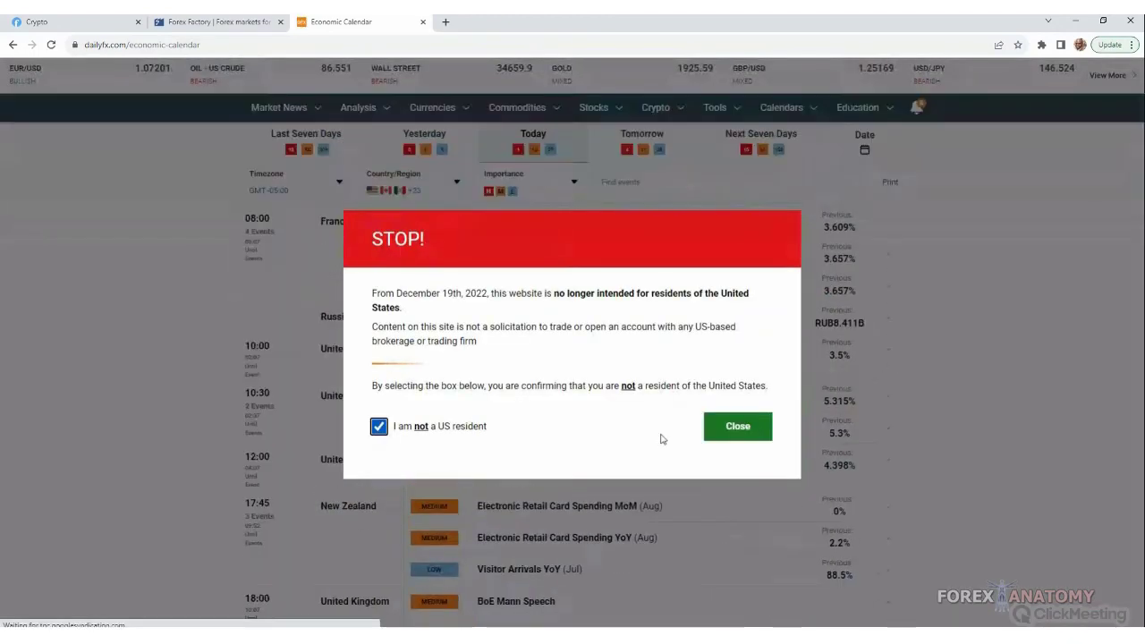
click(737, 427)
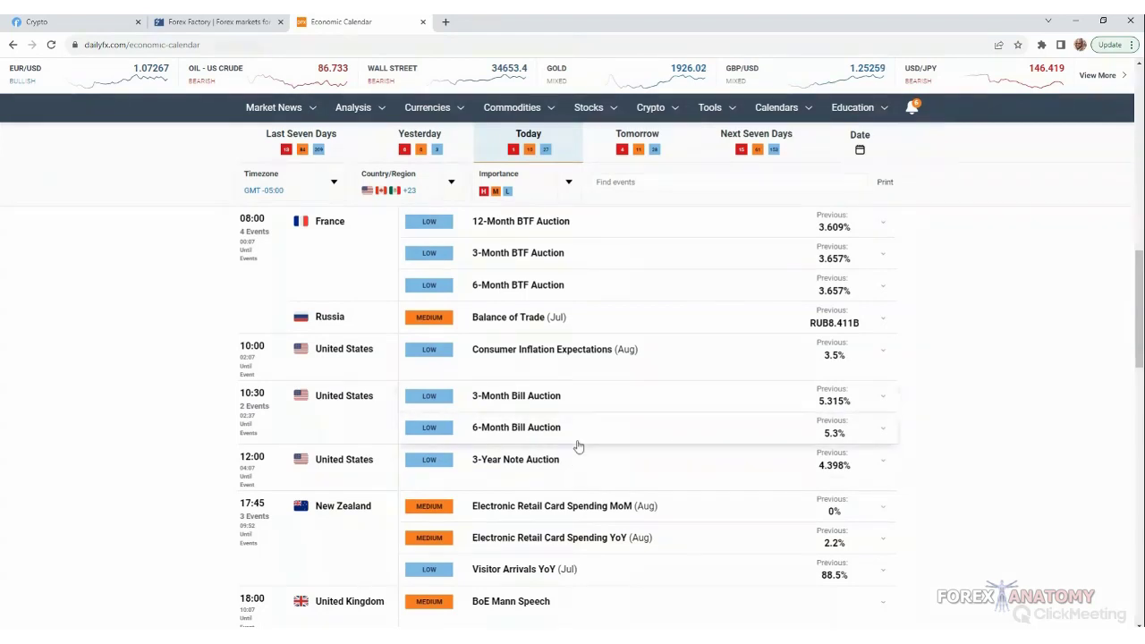
scroll(573, 450, up, 1)
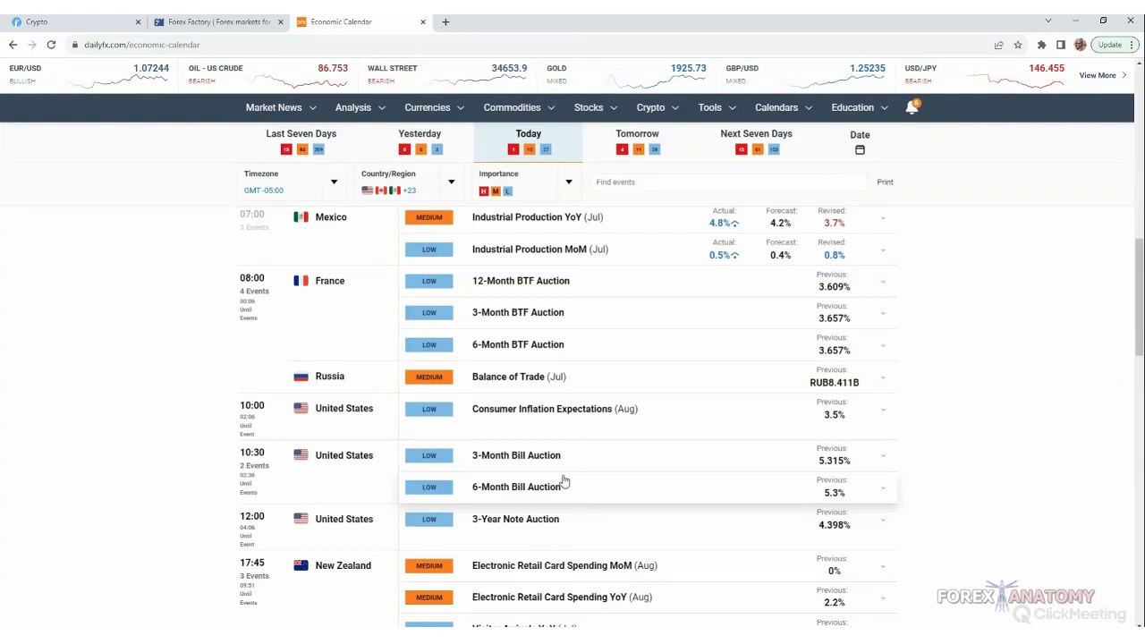
scroll(618, 403, up, 1)
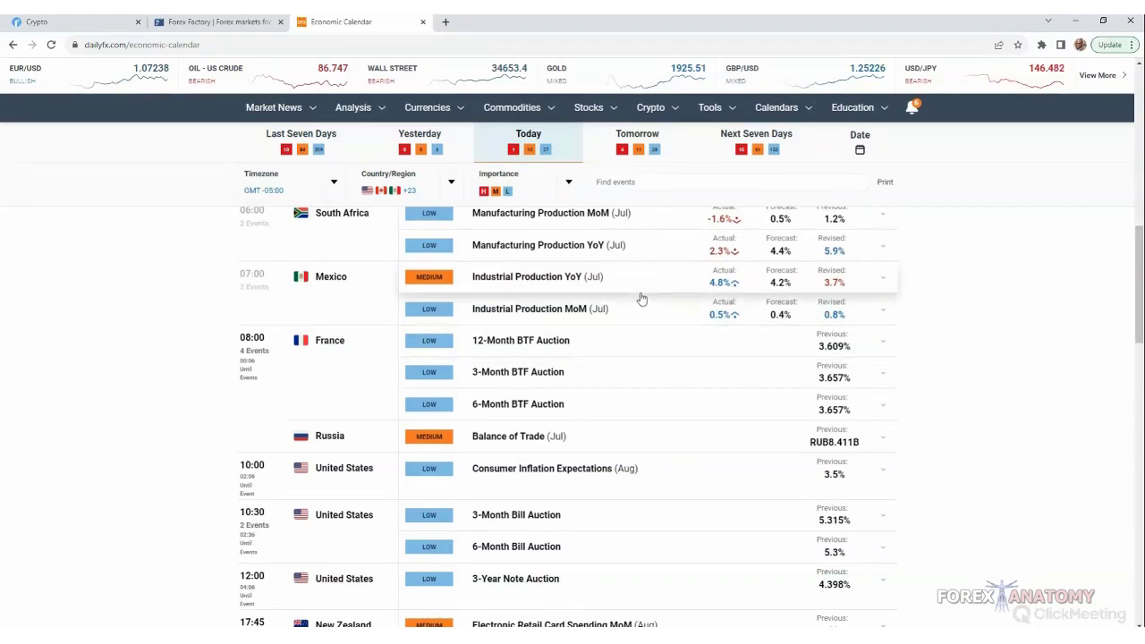
scroll(641, 298, up, 1)
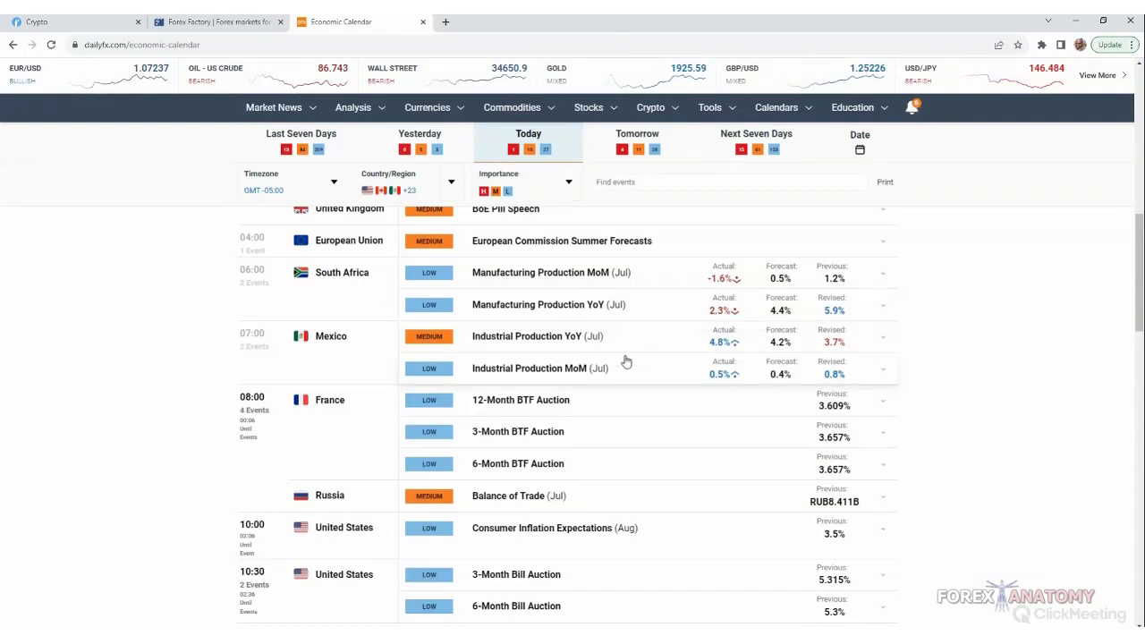
- Read through the later entries in today's economic calendar, from the Mexican production figures to the US auctions and New Zealand data
scroll(631, 340, down, 4)
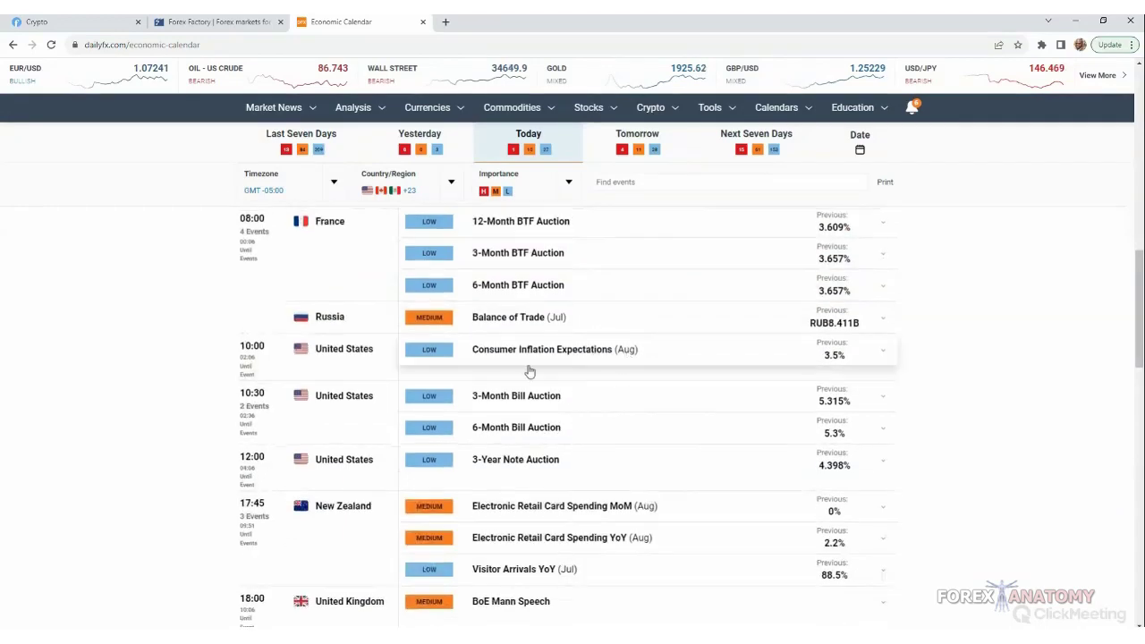
scroll(550, 358, down, 2)
scroll(550, 415, up, 3)
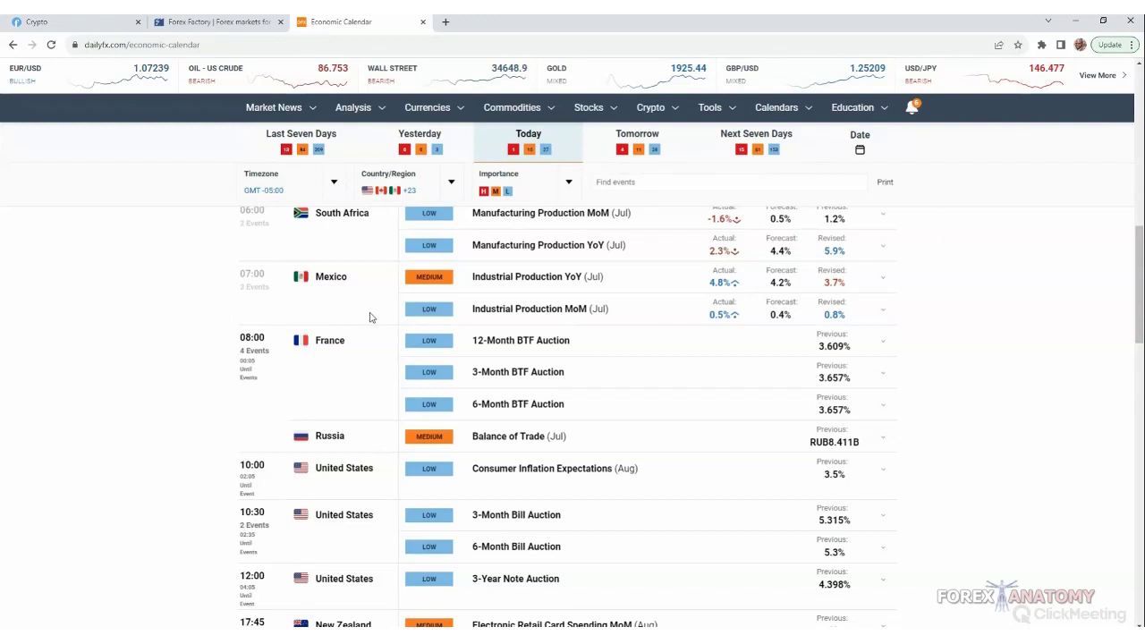
scroll(372, 317, up, 2)
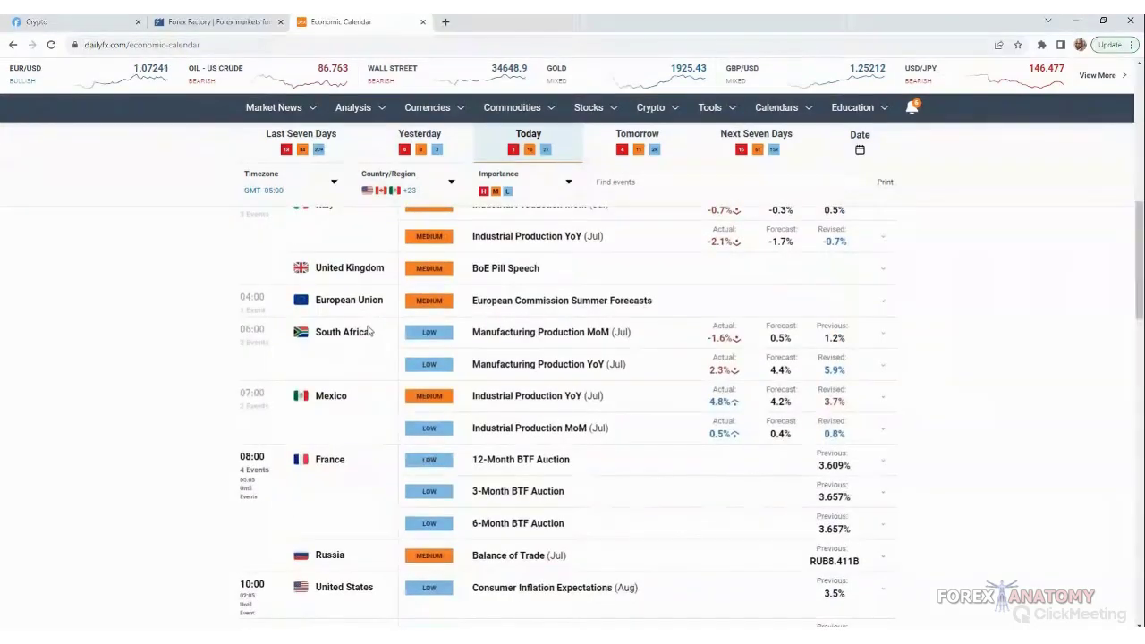
scroll(368, 323, down, 1)
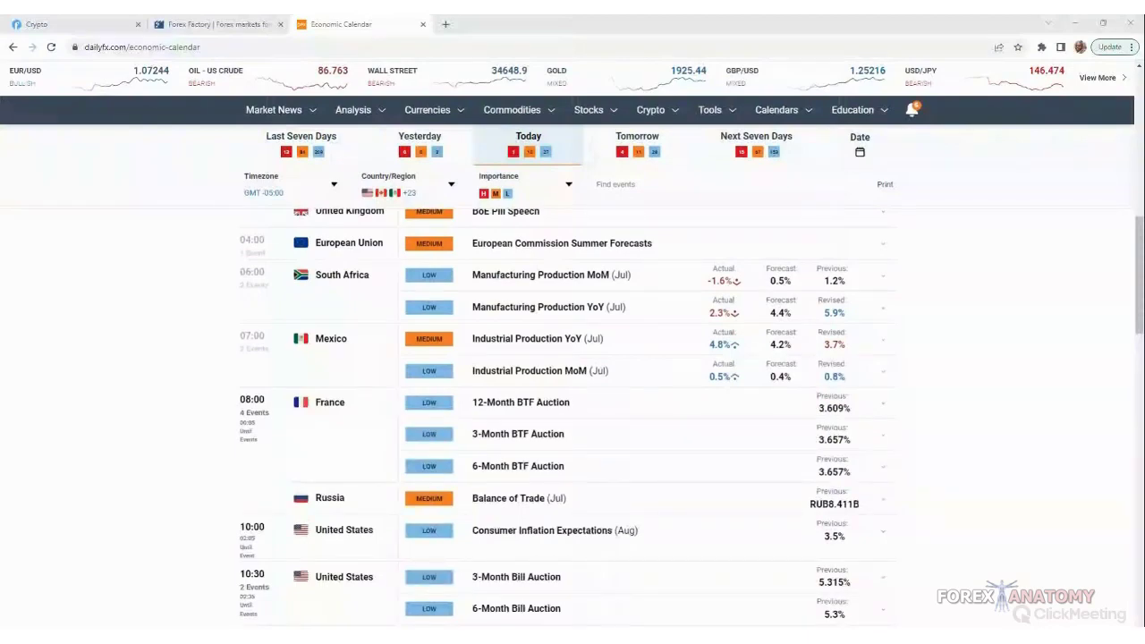
- Switch to TradingView, load OANDA's USDJPY in place of NZDUSD and examine price around its supply and demand zones
key(alt+Tab)
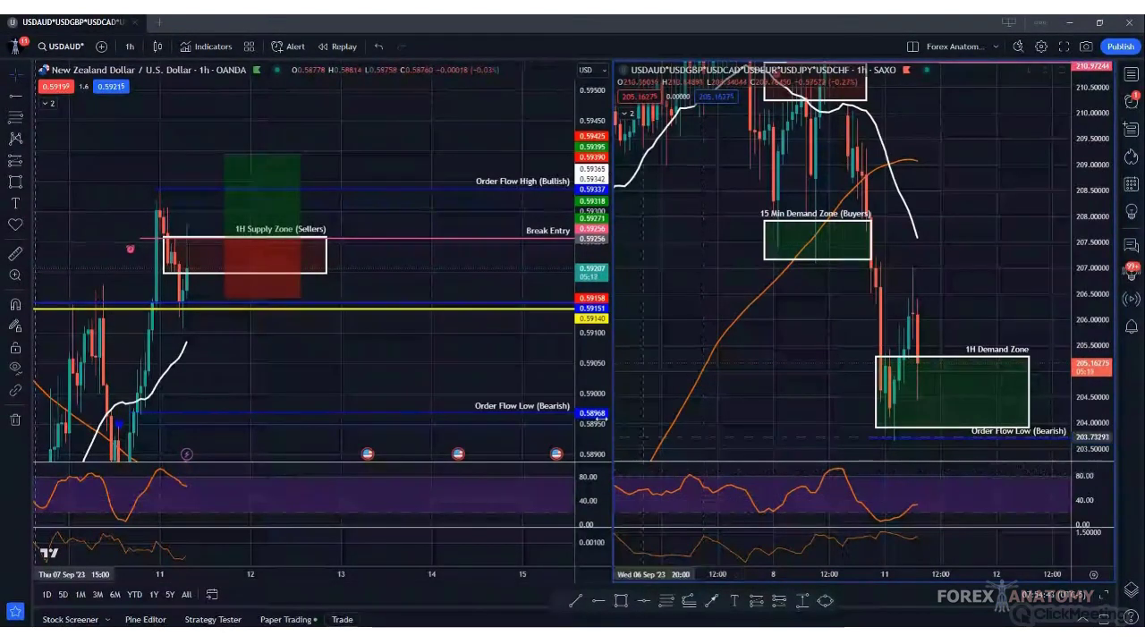
click(267, 357)
click(64, 46)
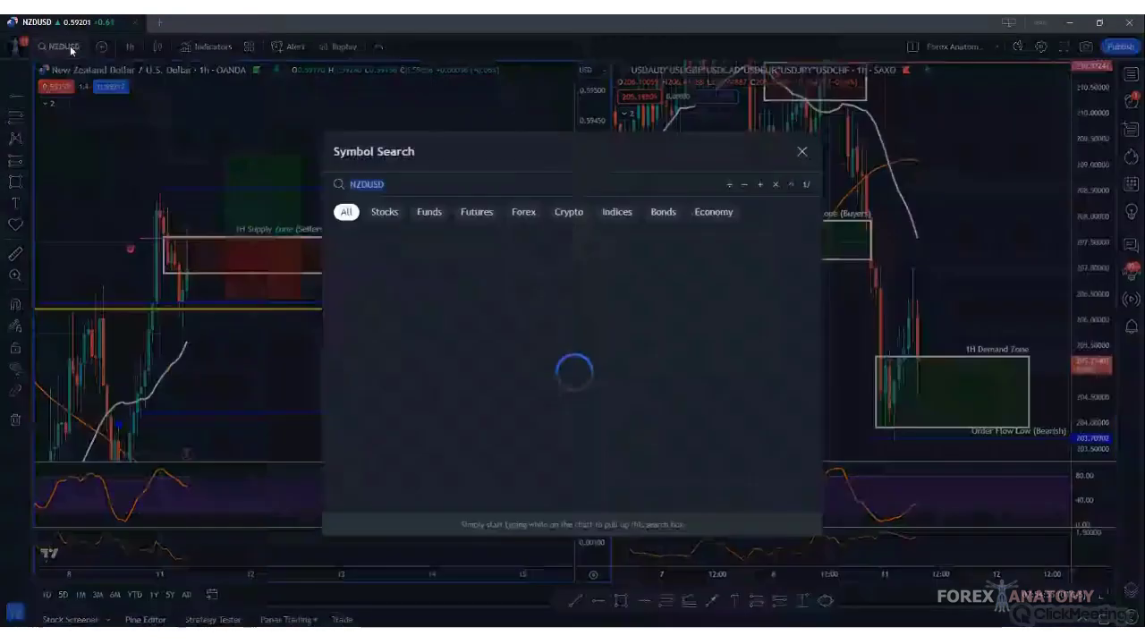
text(USDJPY)
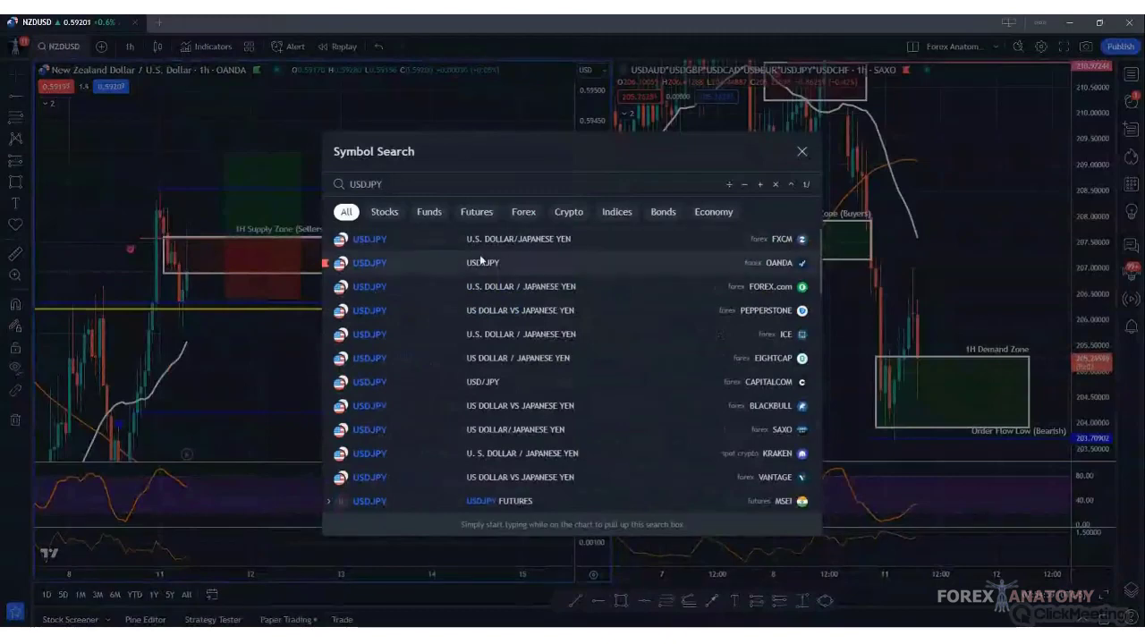
click(481, 256)
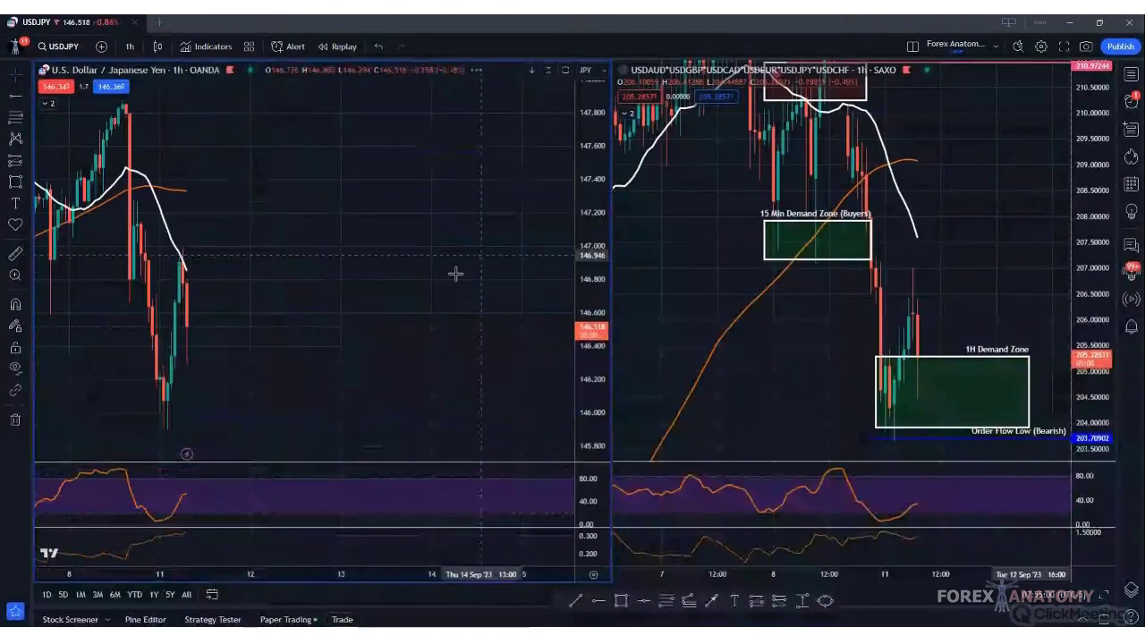
drag(353, 292, 423, 286)
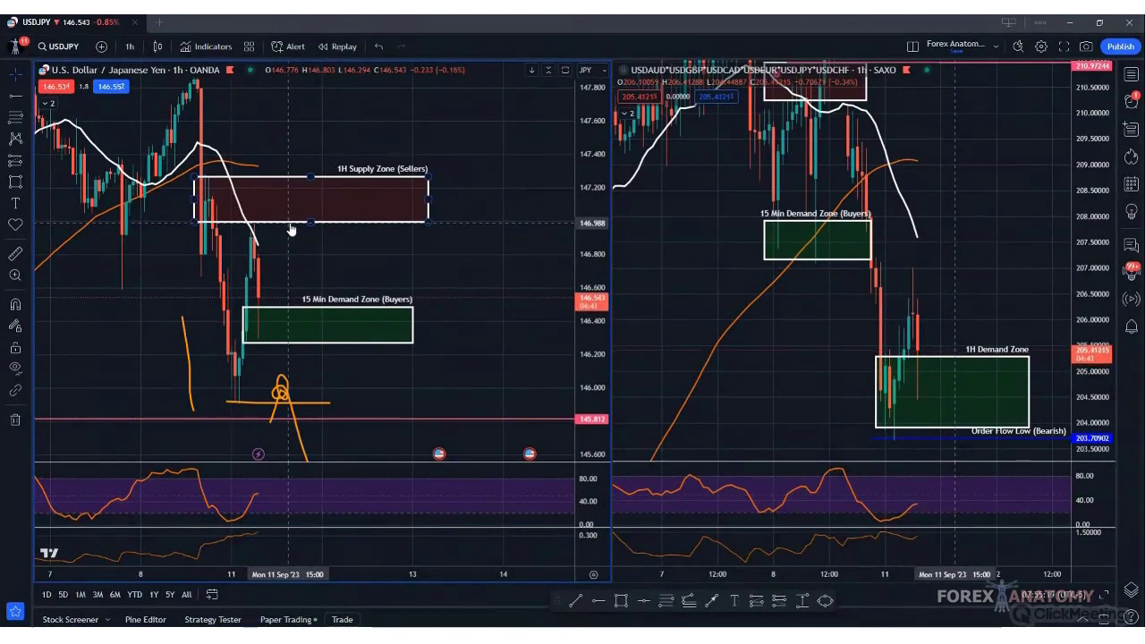
drag(296, 269, 438, 168)
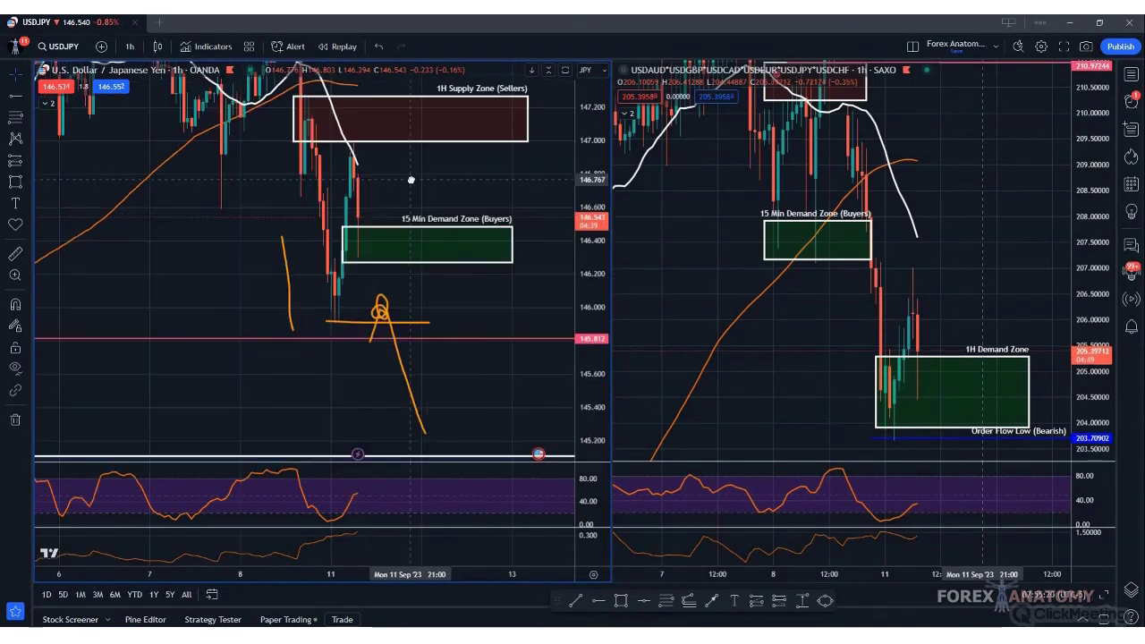
click(362, 262)
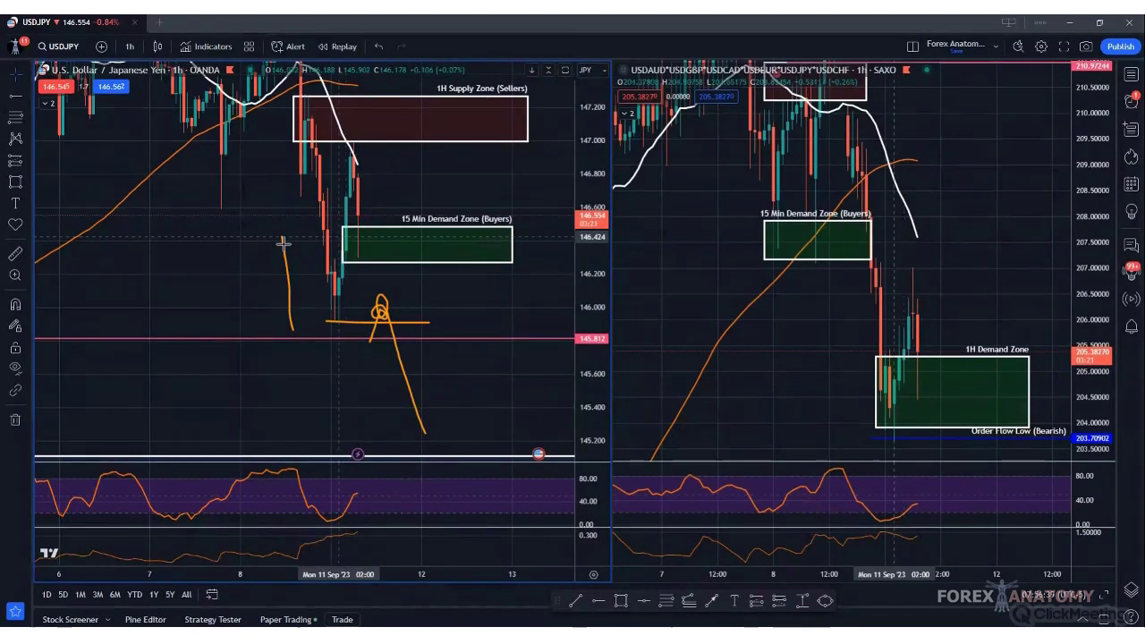
- Change to a single-chart layout showing only USDJPY and set its interval to 1 month
click(911, 47)
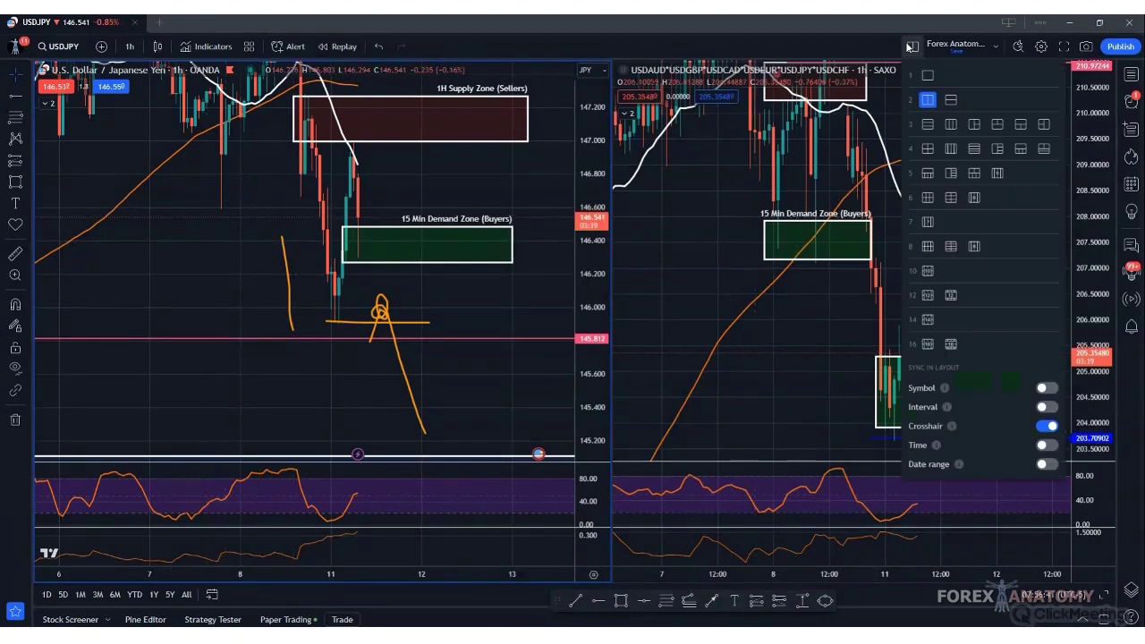
click(927, 76)
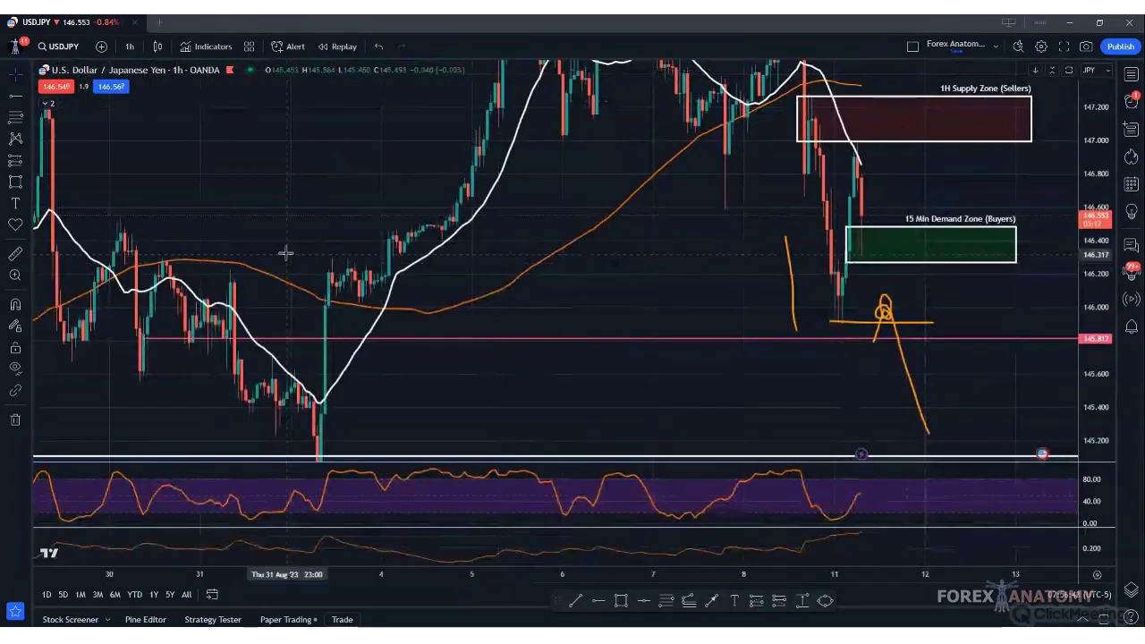
click(131, 49)
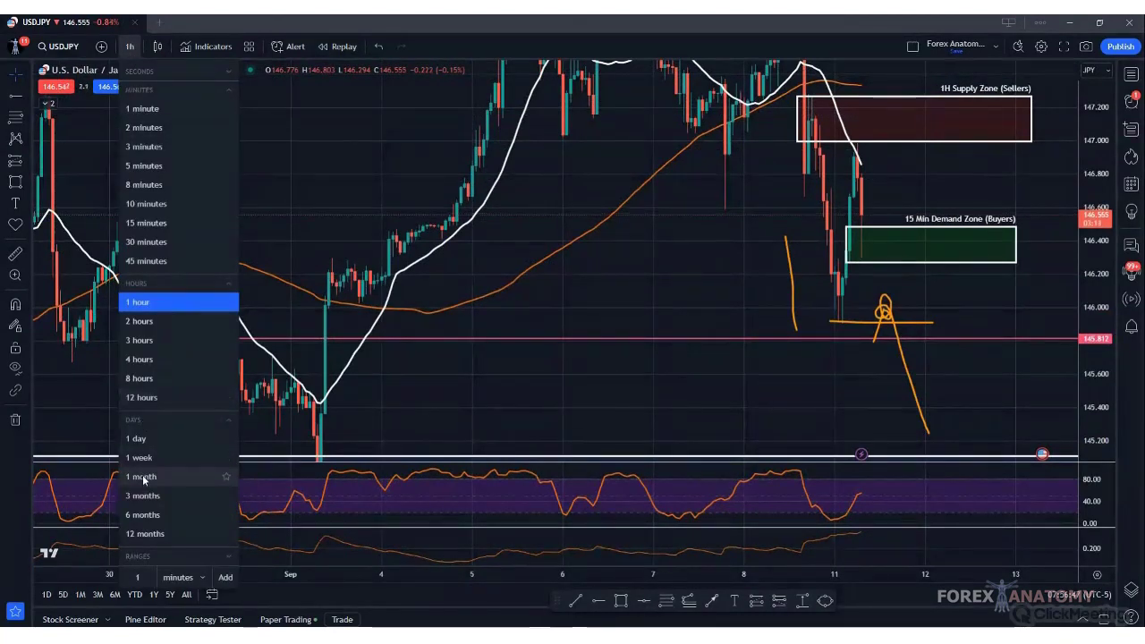
click(143, 438)
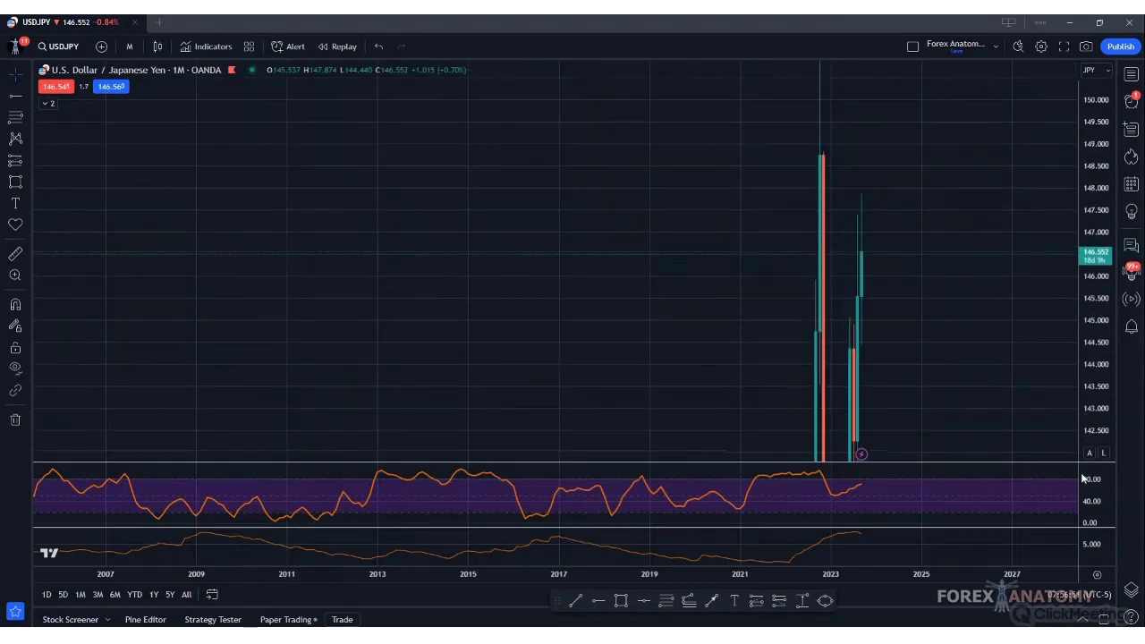
- Load the EIGHTCAP XAUUSD chart and bring the blue zone at the gold highs and recent monthly candles into view
click(59, 46)
text(XAUUSD)
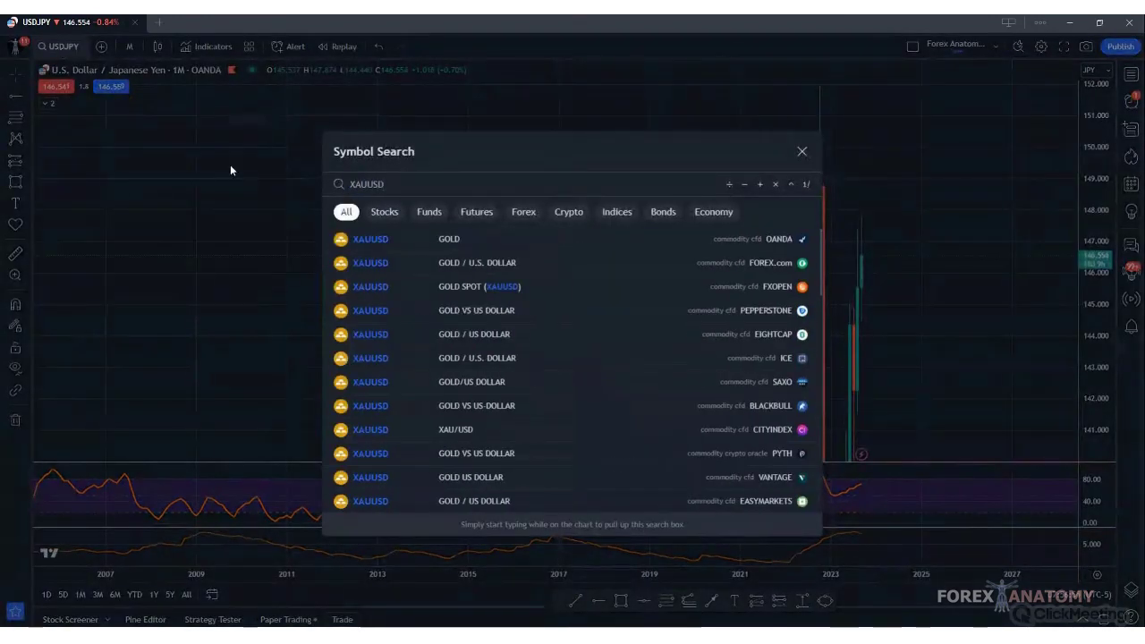
click(445, 335)
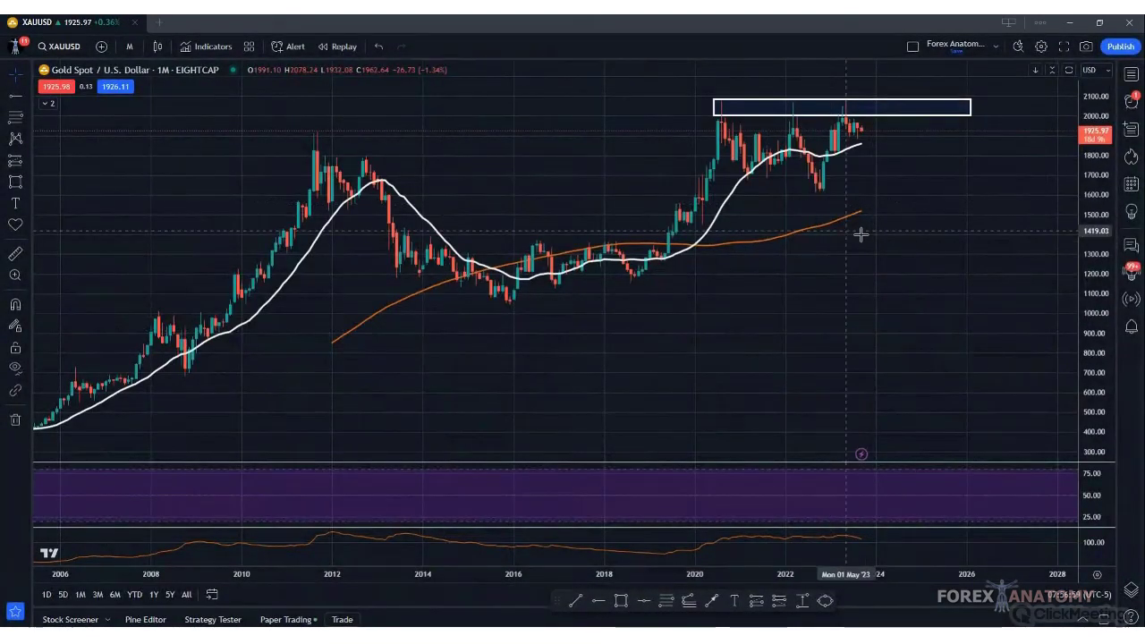
drag(1091, 330, 882, 176)
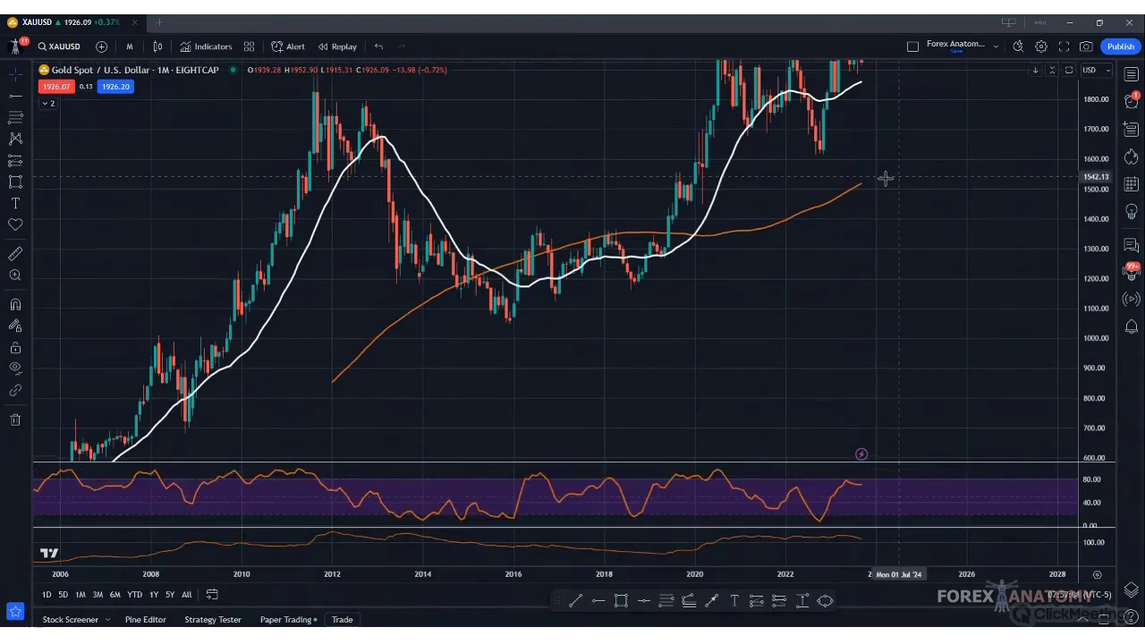
mouse_move(867, 221)
mouse_down()
mouse_move(799, 357)
mouse_move(774, 357)
mouse_up()
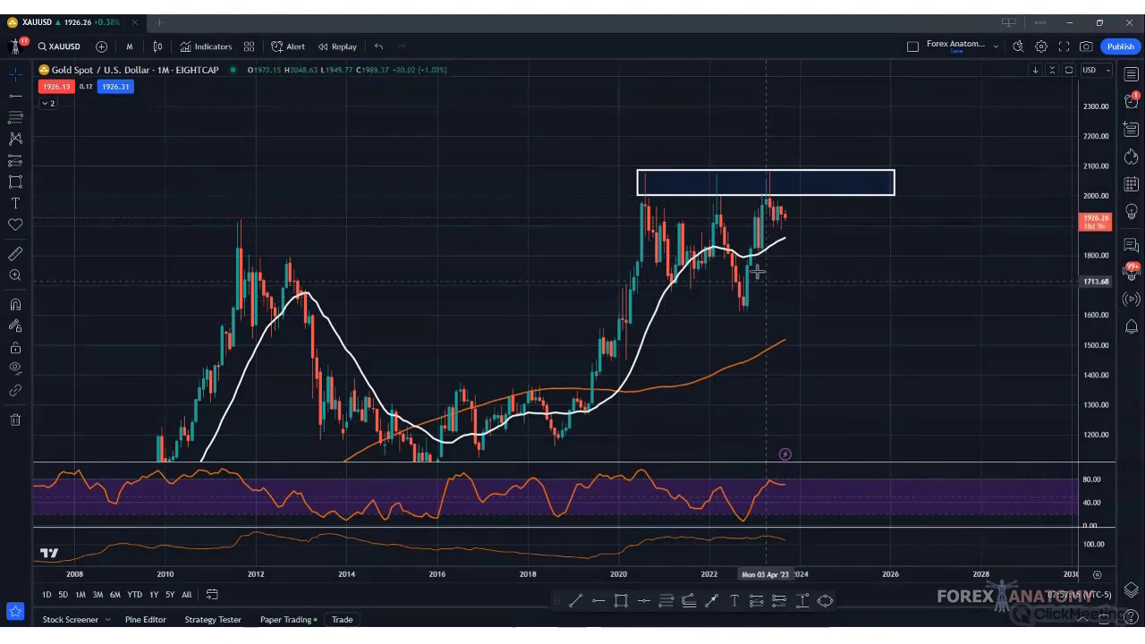
- Brush a circle around the recent gold candles and a rising path into the blue zone, and undo the strokes
click(30, 183)
click(56, 169)
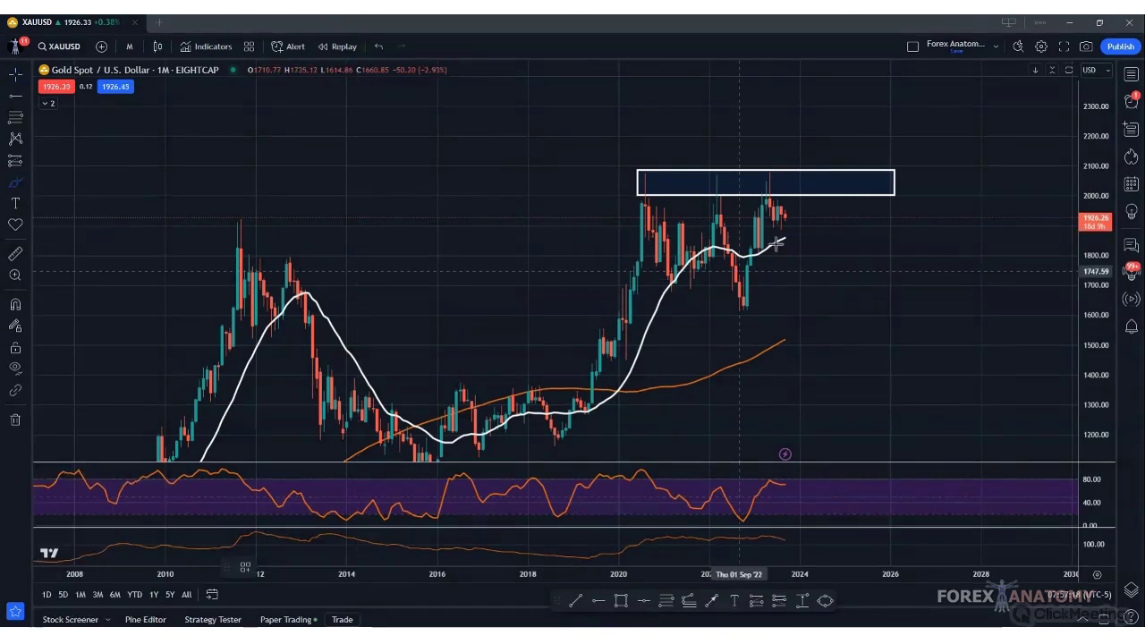
mouse_move(755, 217)
mouse_down()
mouse_move(746, 235)
mouse_move(757, 252)
mouse_move(776, 240)
mouse_move(766, 217)
mouse_move(777, 243)
mouse_move(799, 182)
mouse_up()
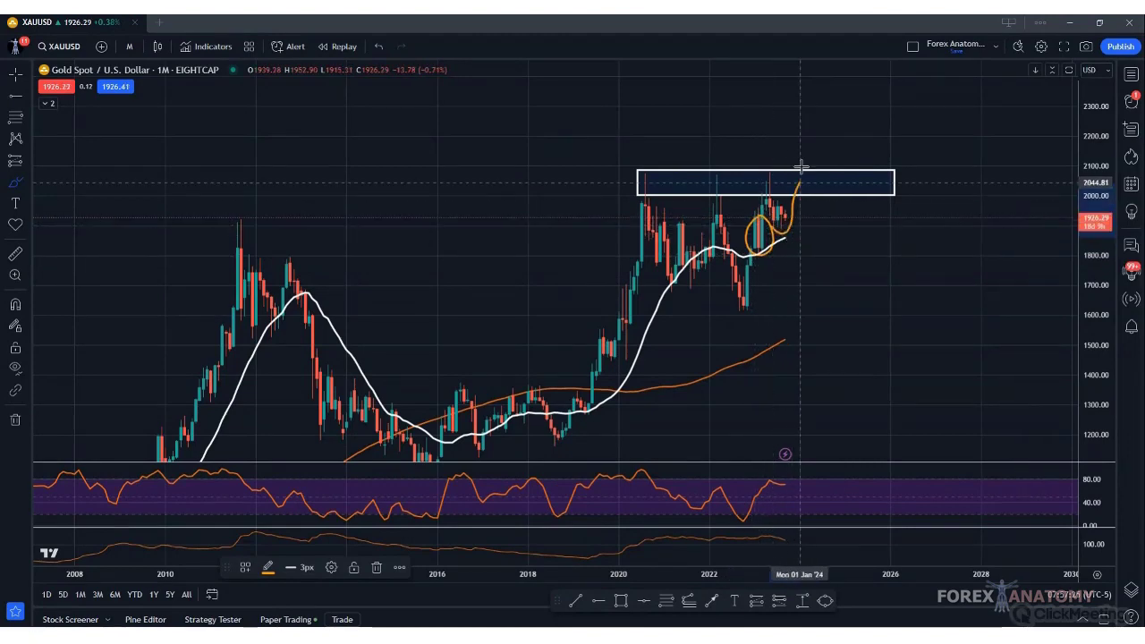
click(380, 47)
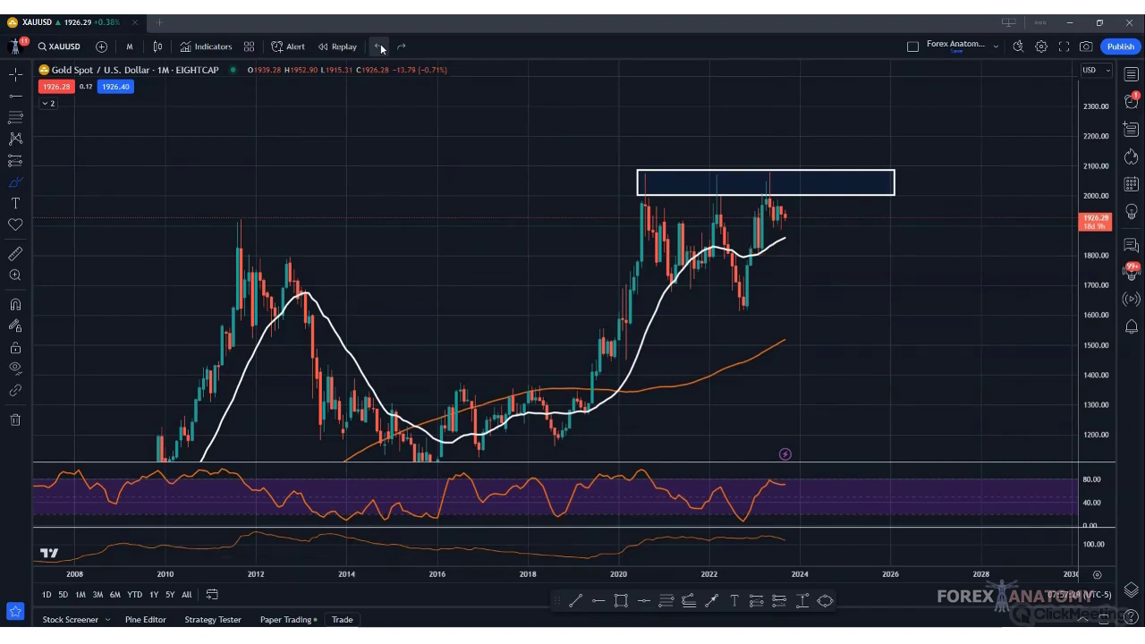
- Set the gold chart's interval to 1 week and rescale it to show the existing zones and yellow channel lines
click(130, 50)
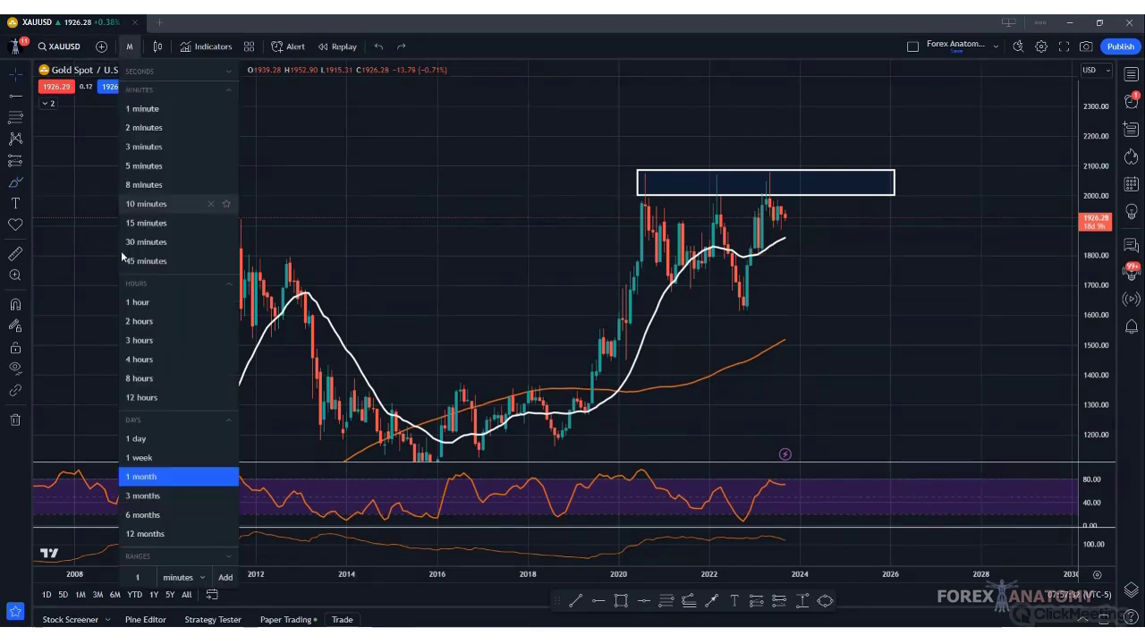
click(144, 462)
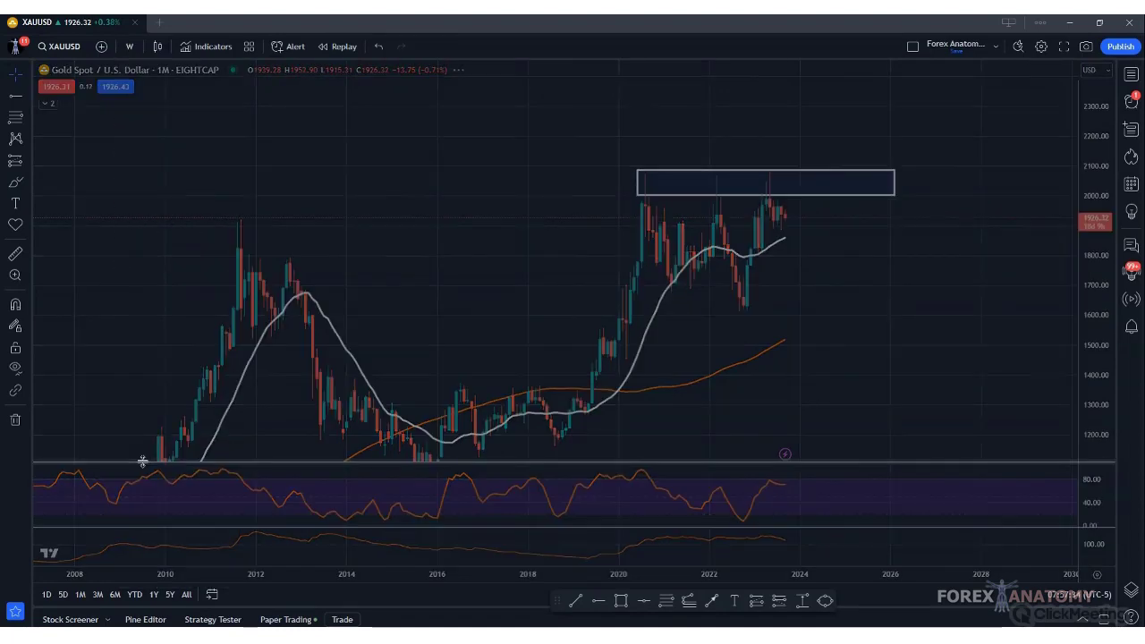
drag(1109, 320, 1109, 251)
drag(928, 173, 856, 305)
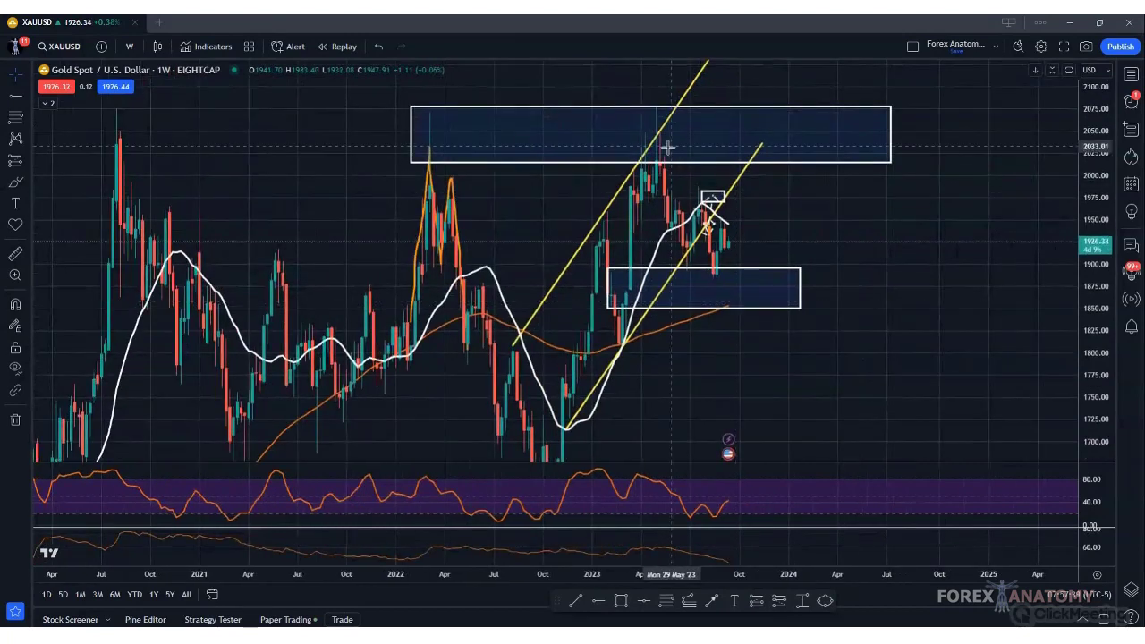
- Delete the lower yellow channel line and the brush scribble beside the small white box on the weekly gold chart
click(699, 239)
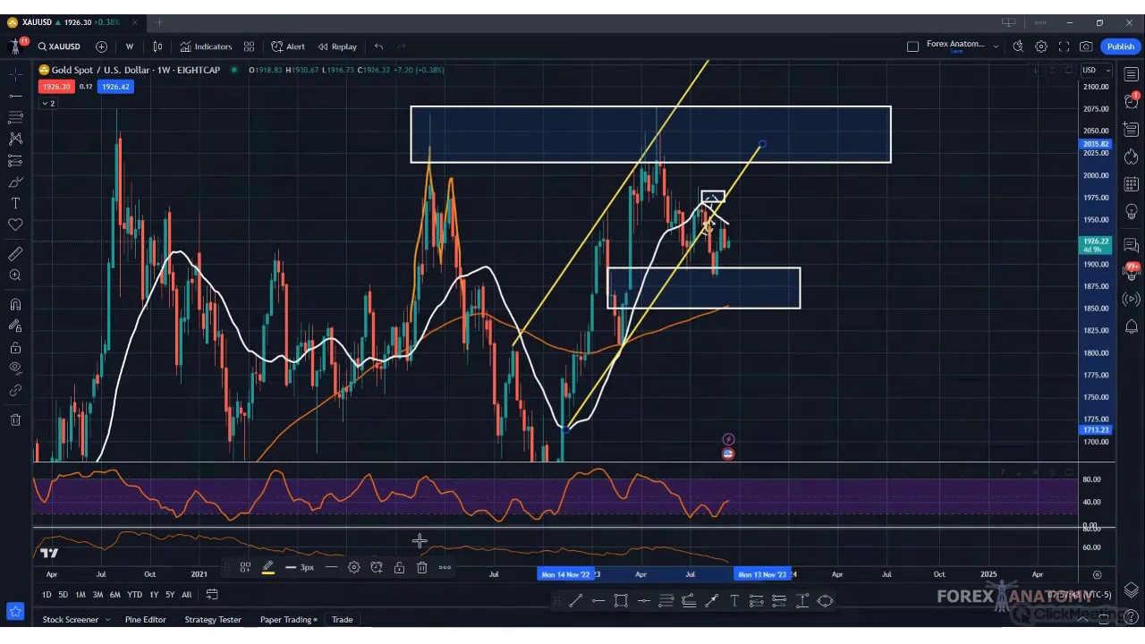
click(421, 567)
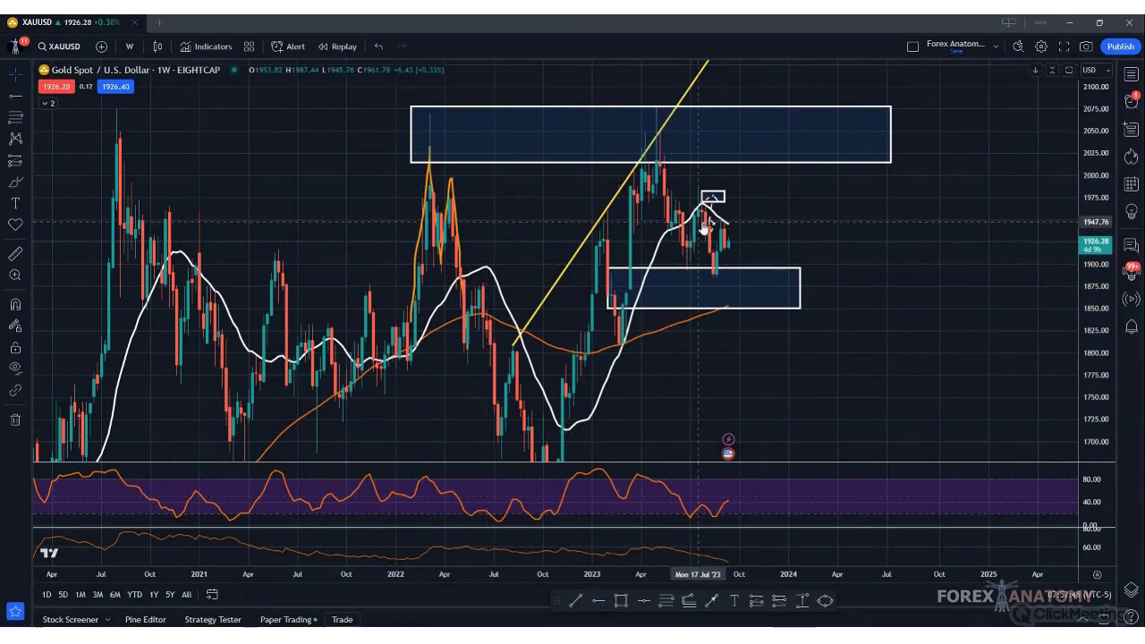
click(707, 230)
key(Escape)
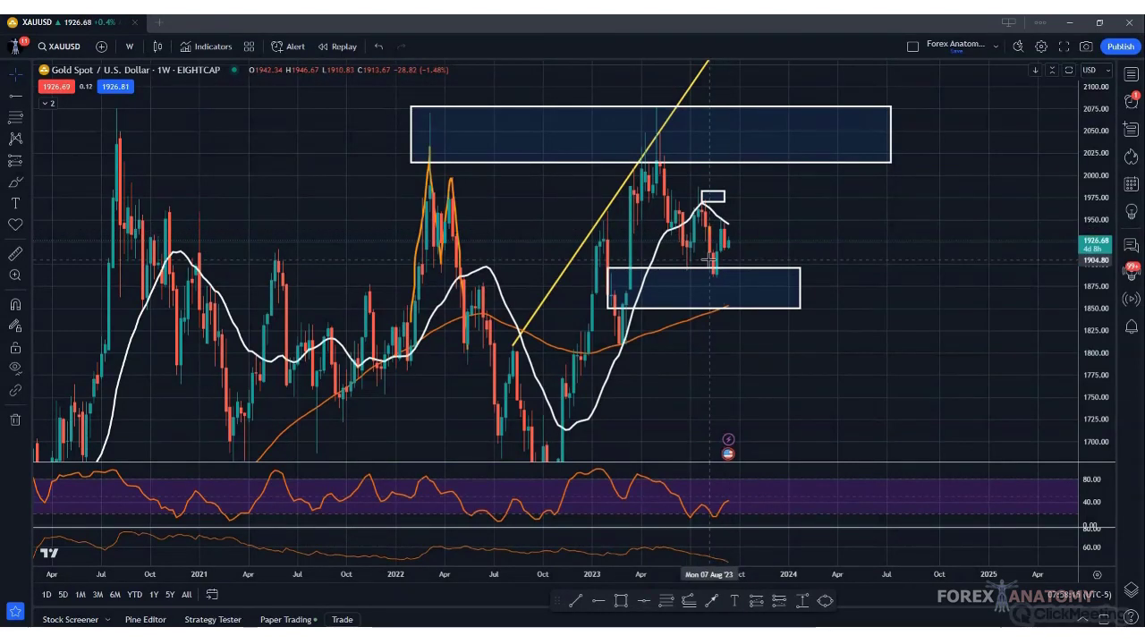
- Draw a descending yellow trend line from about 2022 in May 2023 to about 1873 in March 2024
click(629, 192)
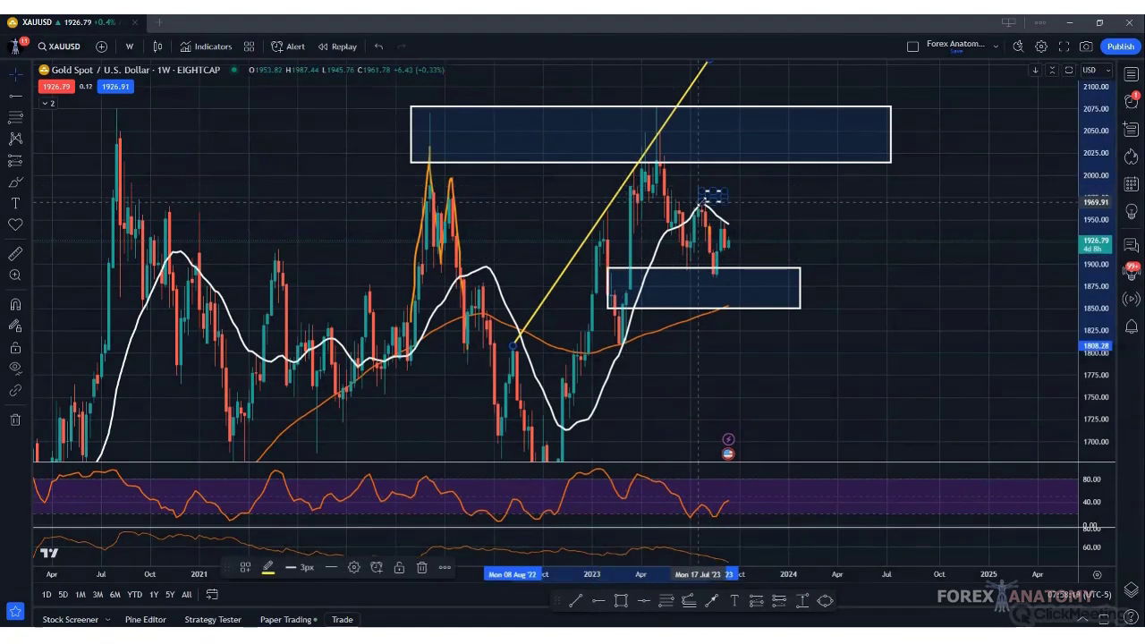
click(613, 211)
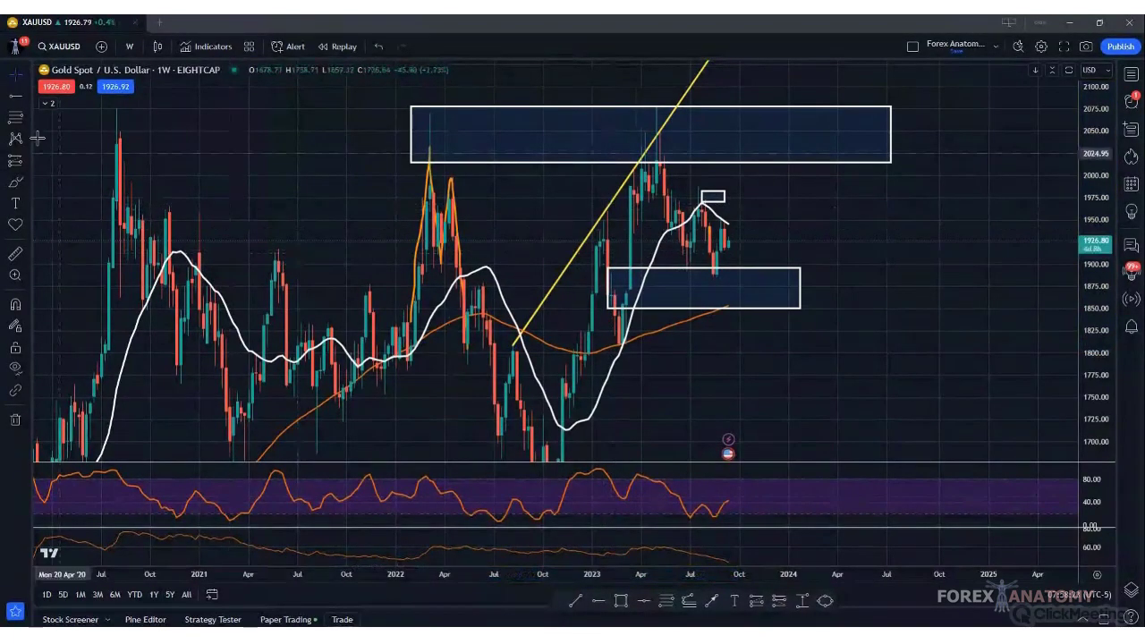
click(29, 98)
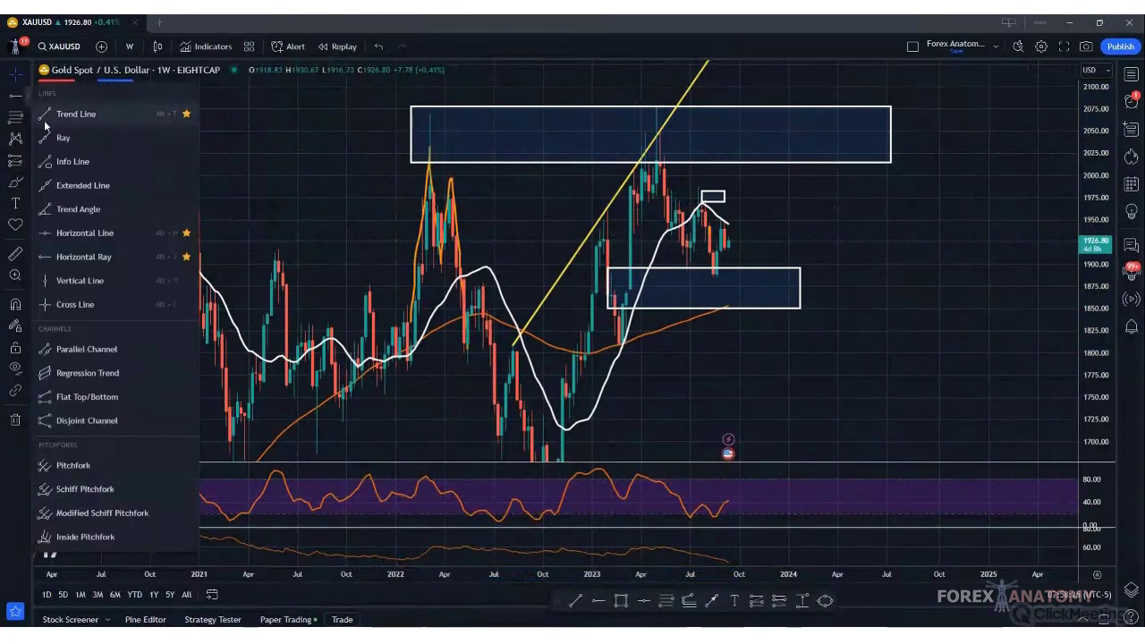
click(46, 115)
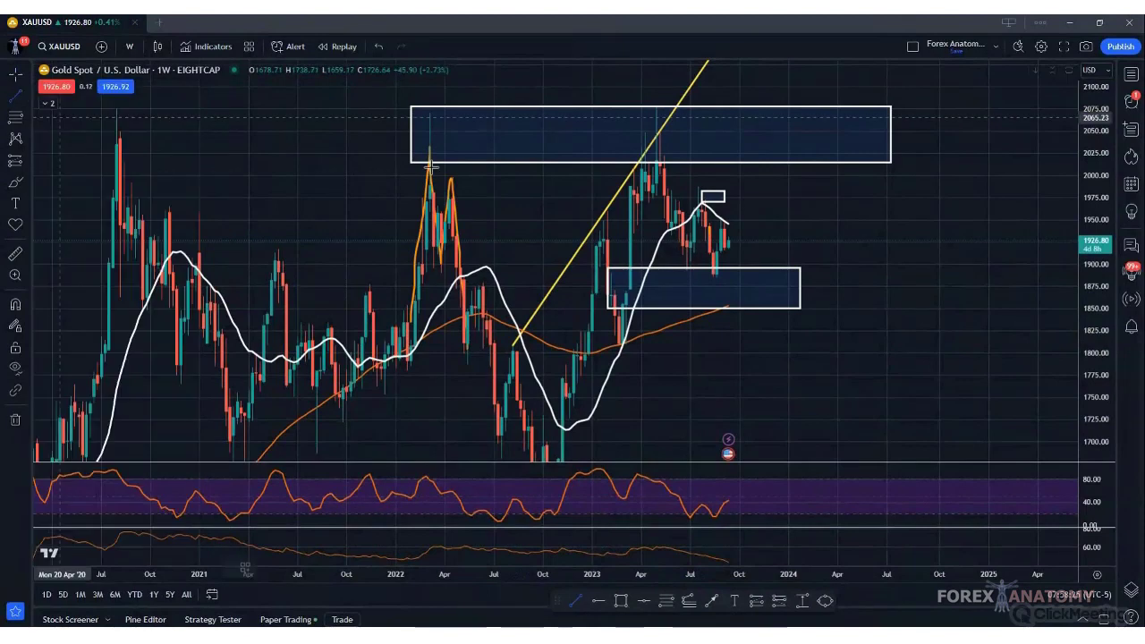
click(660, 155)
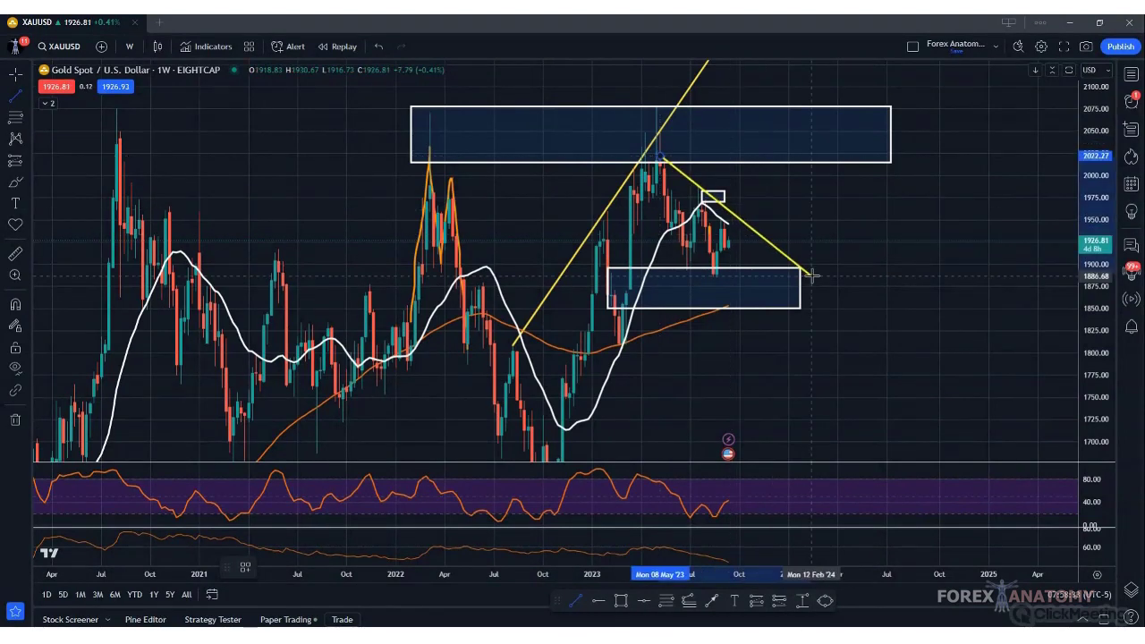
click(822, 286)
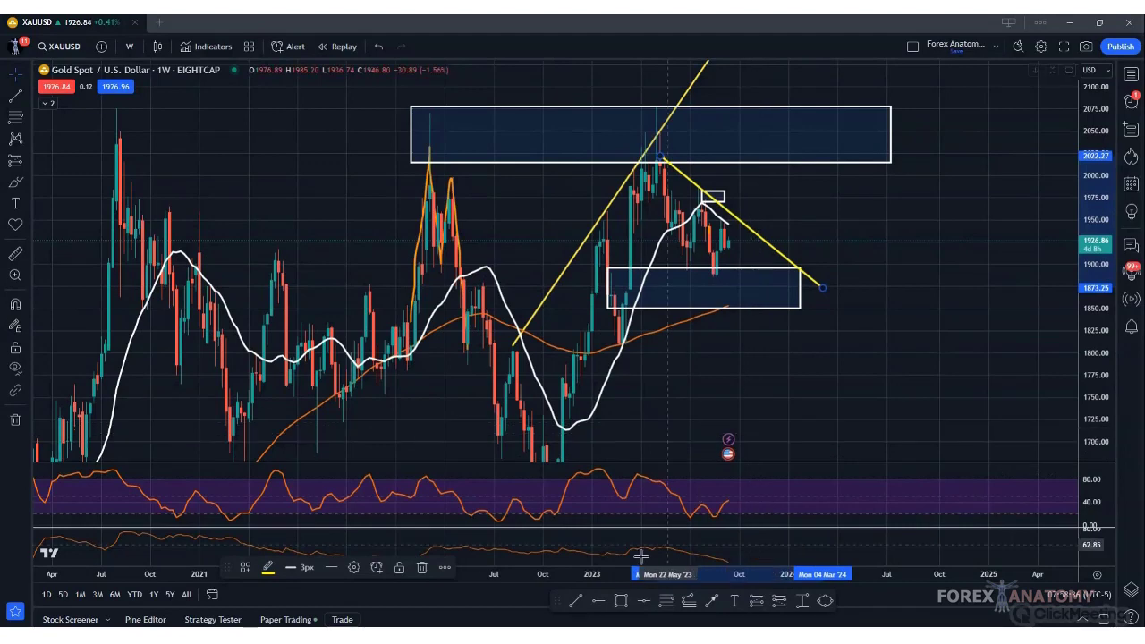
- Clone the descending yellow trend line and place the copy along the lows, from about 1963 in February 2023 to about 1814 in December 2023
click(444, 569)
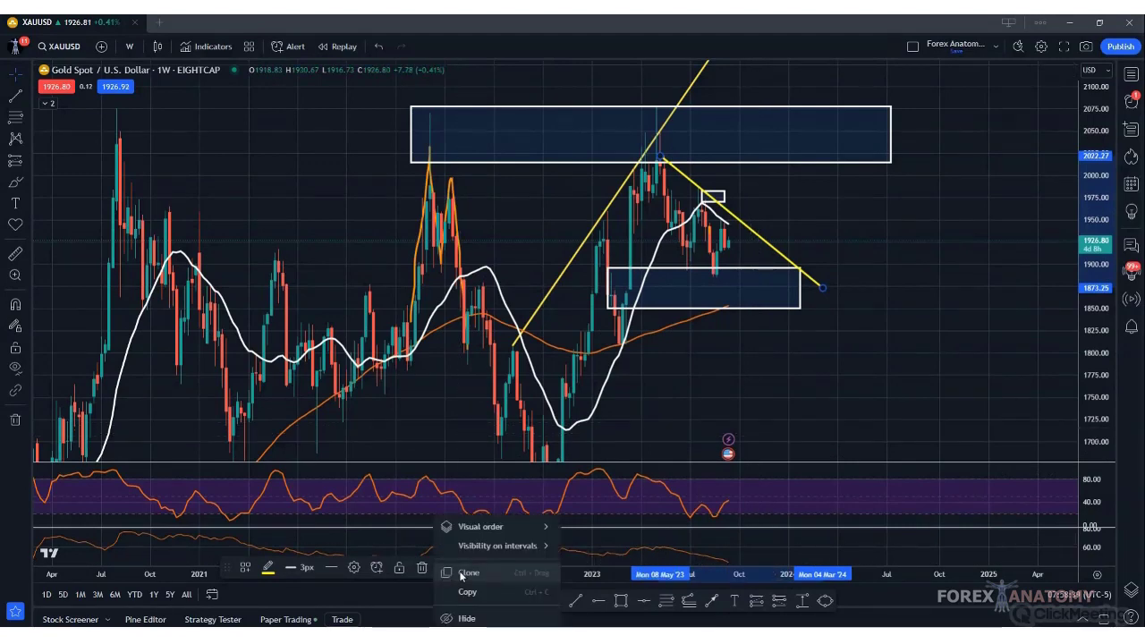
click(460, 573)
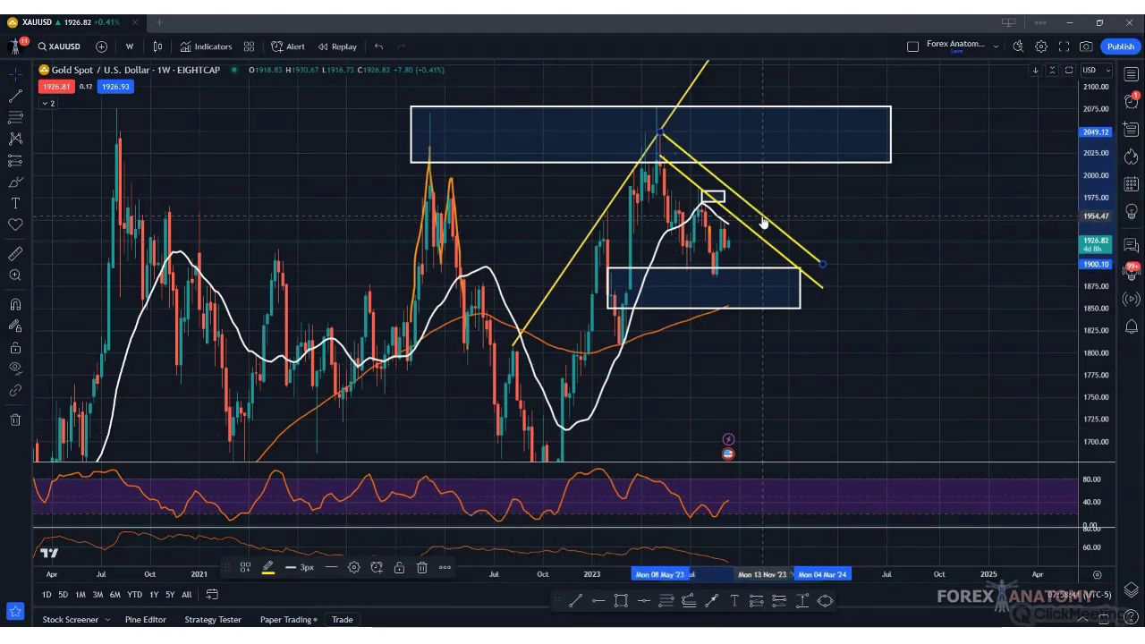
drag(760, 224, 722, 290)
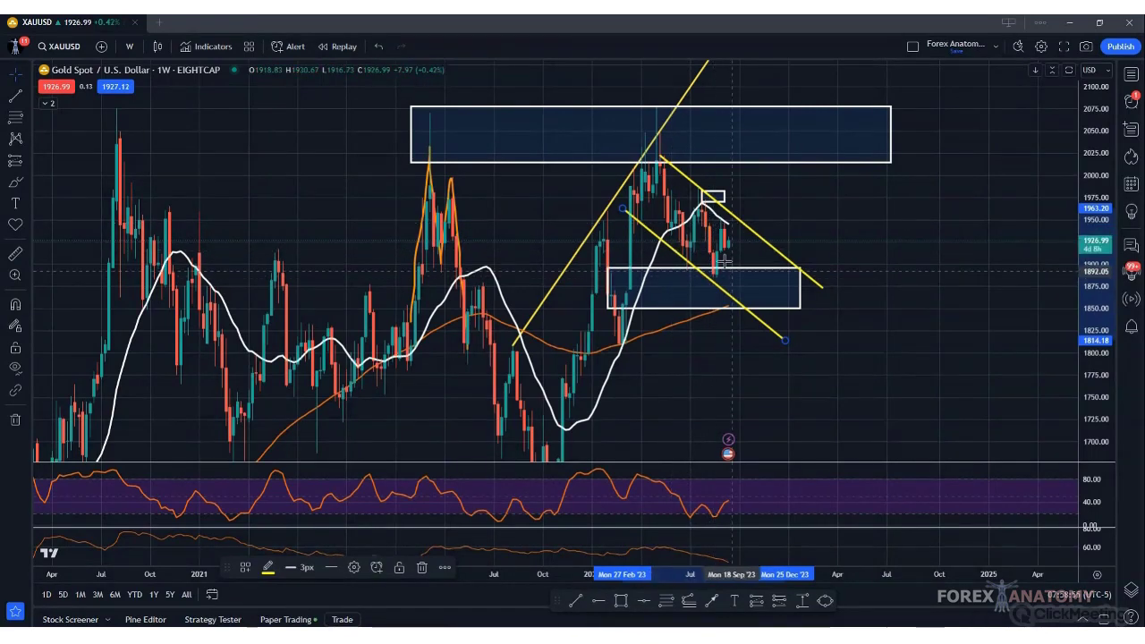
- Brush a path from the latest weekly candle up to the upper channel line and down into the lower blue zone, and undo the strokes
click(15, 182)
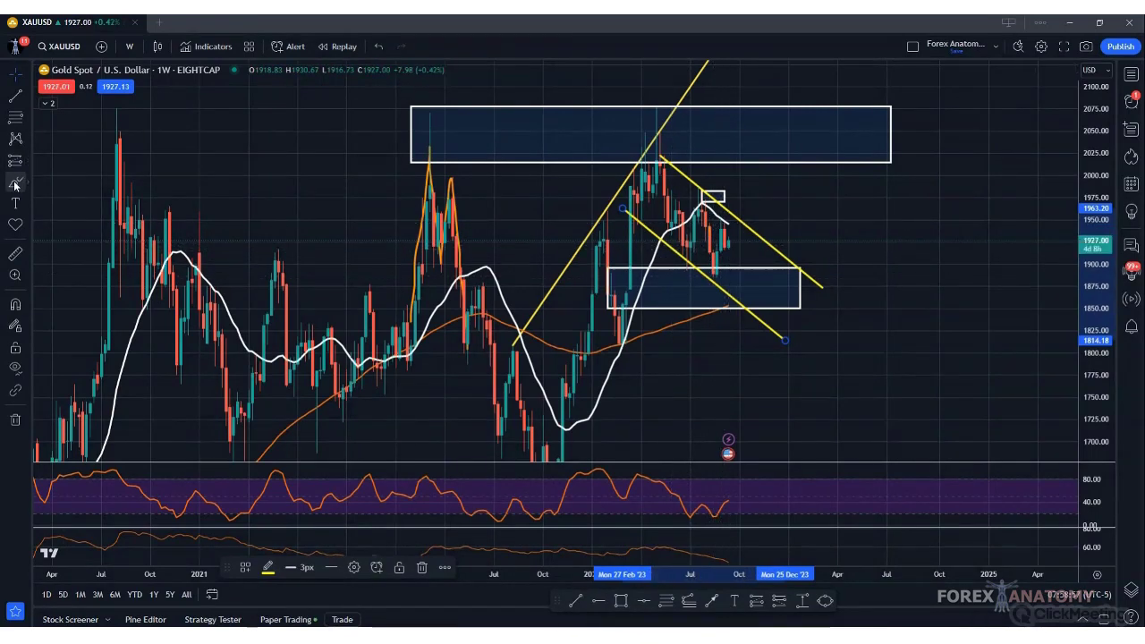
drag(733, 237, 741, 218)
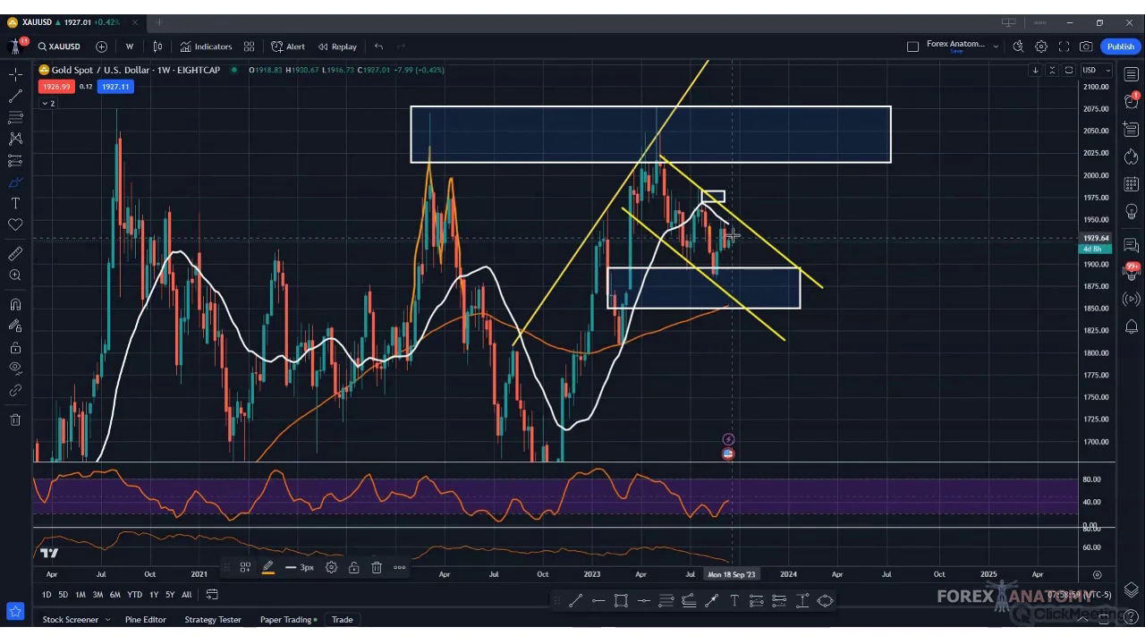
drag(740, 215, 742, 295)
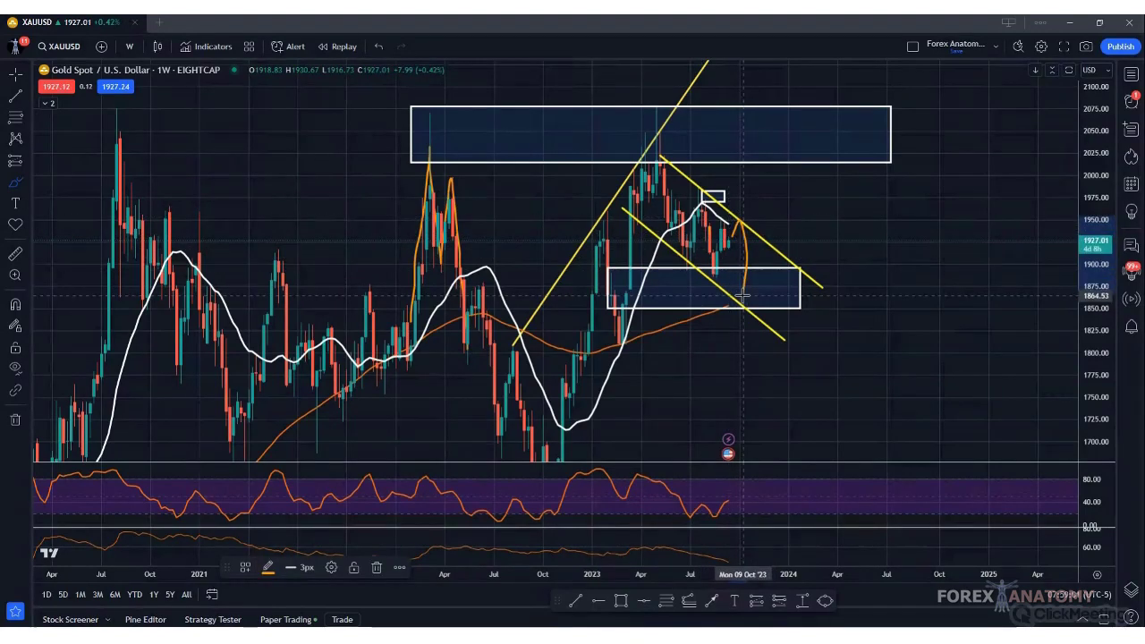
click(378, 46)
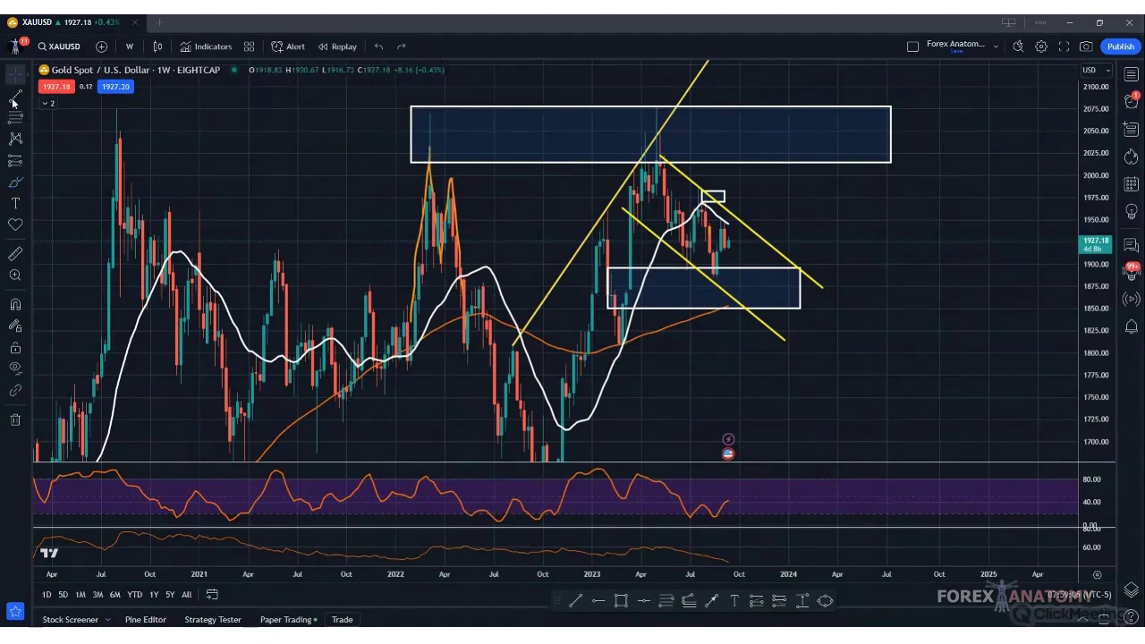
- Check the descending channel lines on the gold chart's 1-day interval, and return to the 1-week interval
click(129, 47)
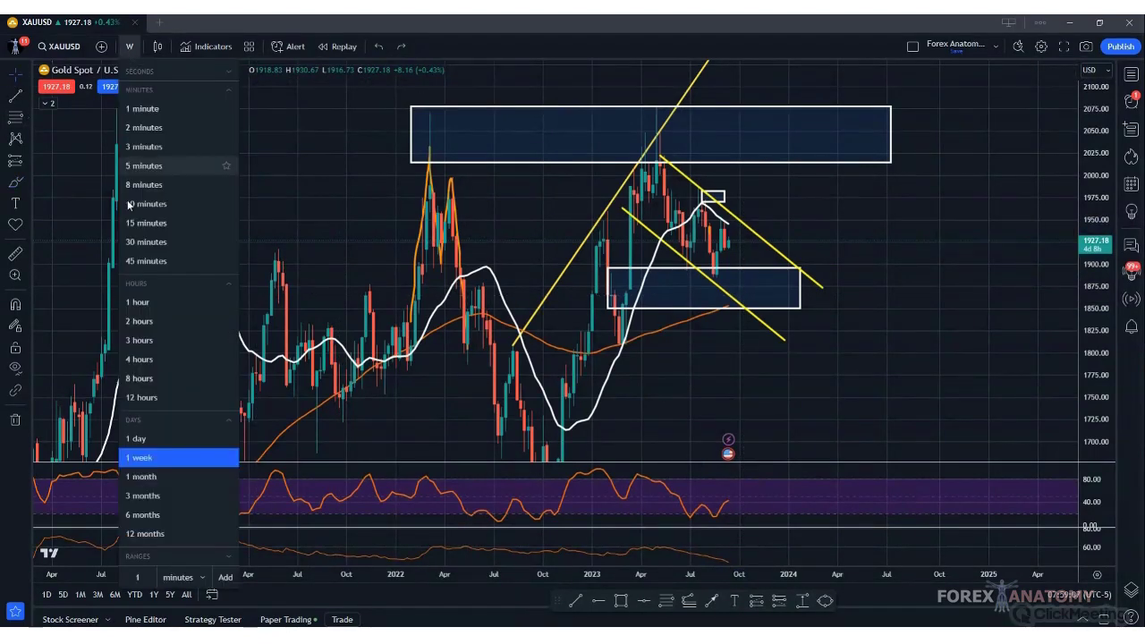
click(134, 438)
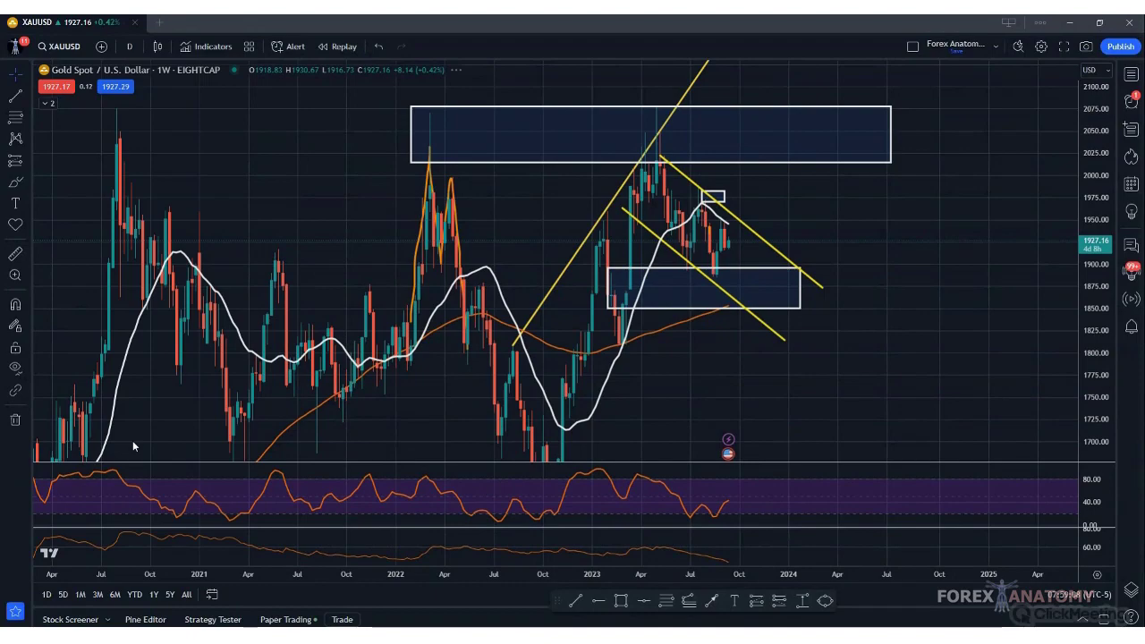
drag(1089, 366, 1081, 206)
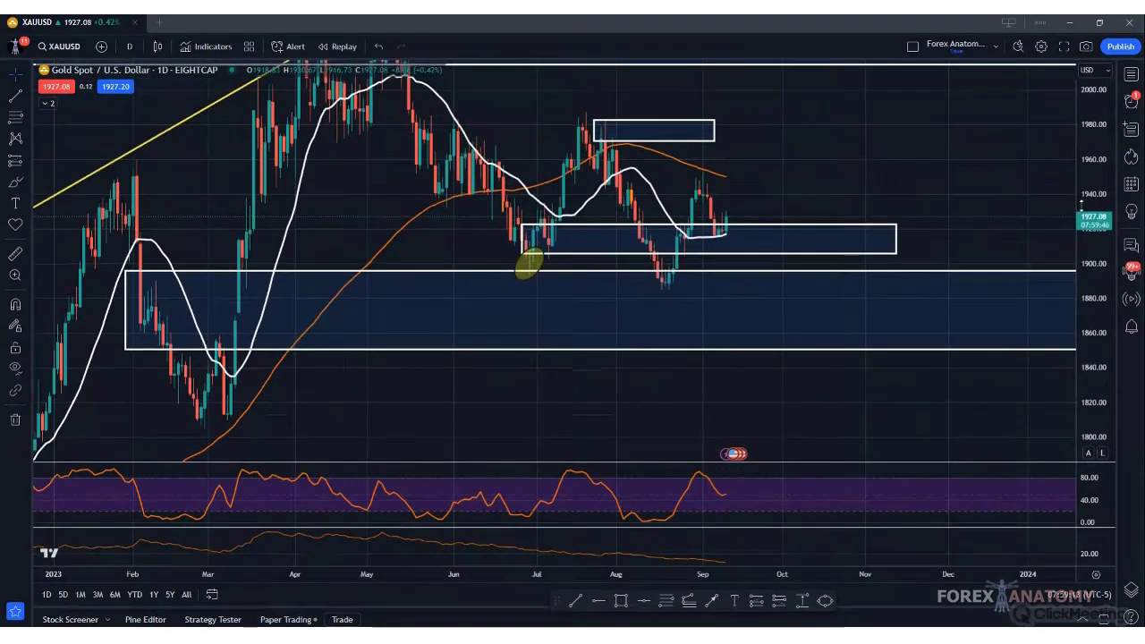
click(129, 46)
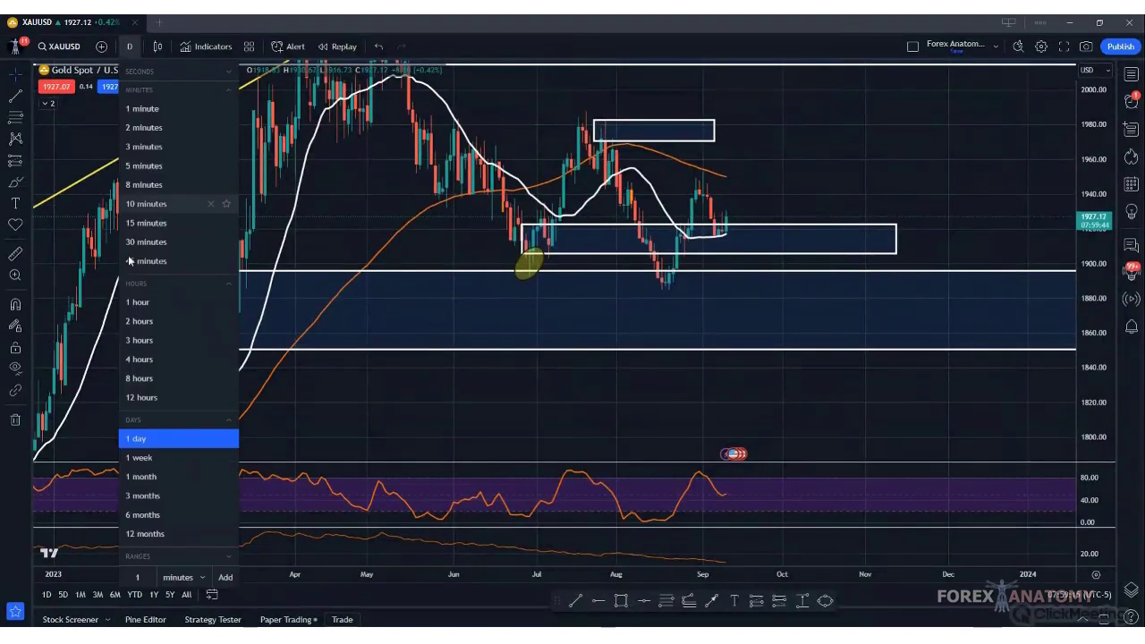
click(144, 458)
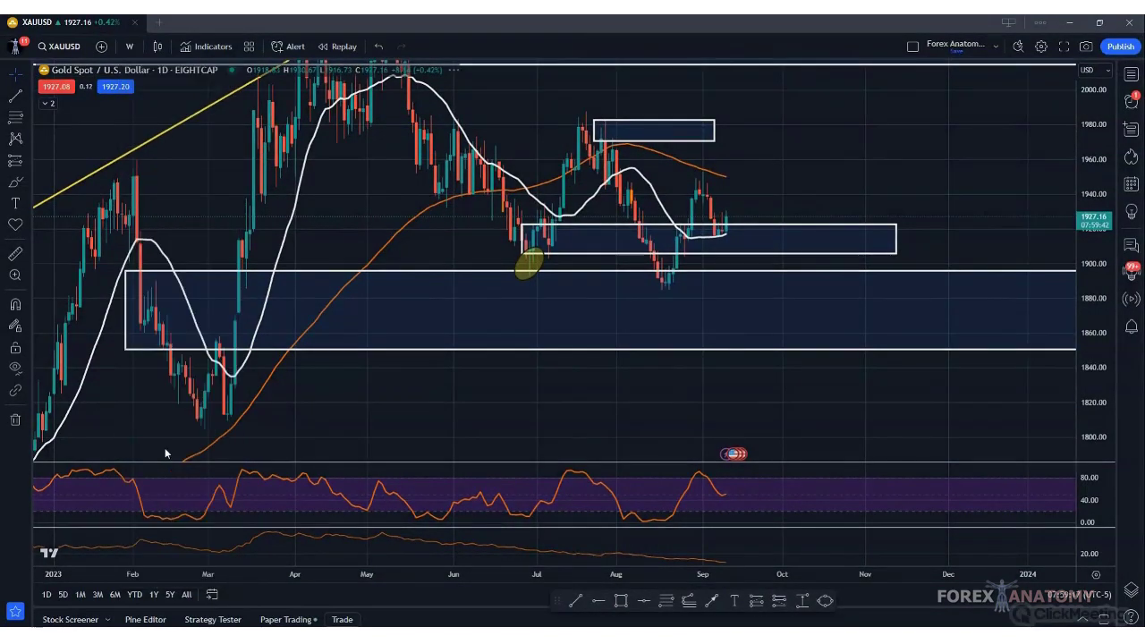
- Make the upper descending yellow trend line visible on 1–4 hour, day and week intervals, and hide it on minute intervals
click(736, 177)
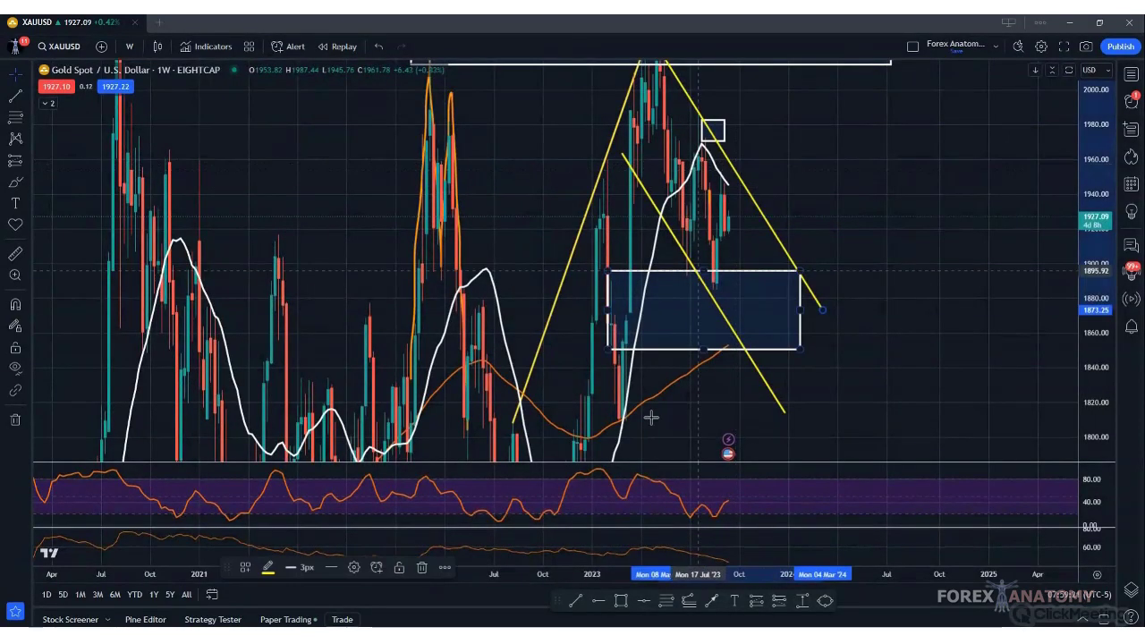
click(355, 567)
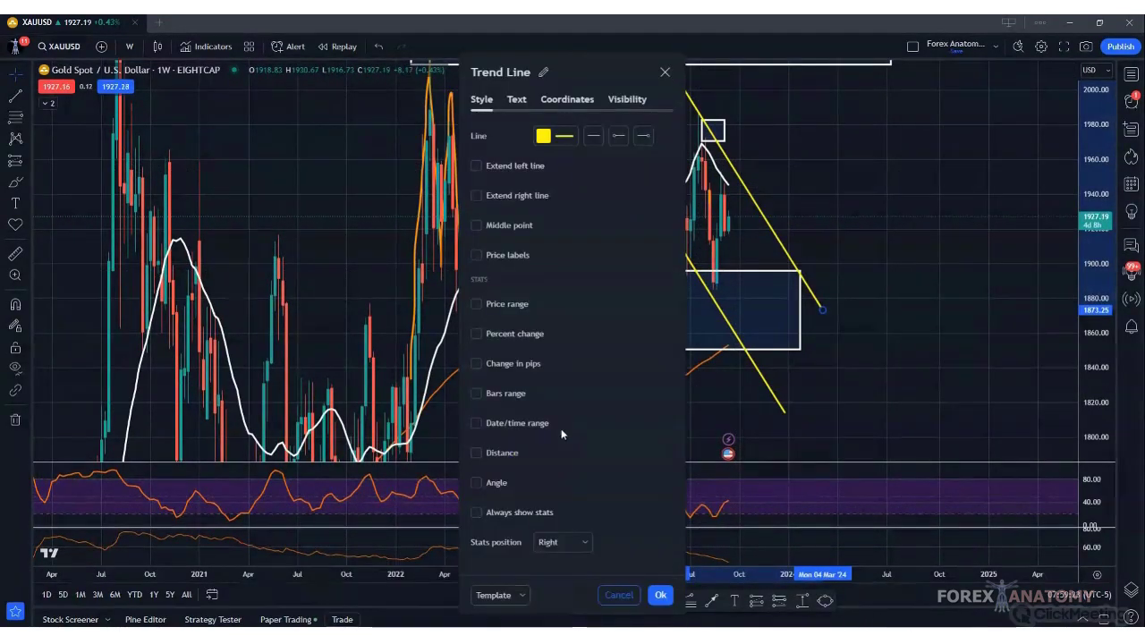
click(624, 100)
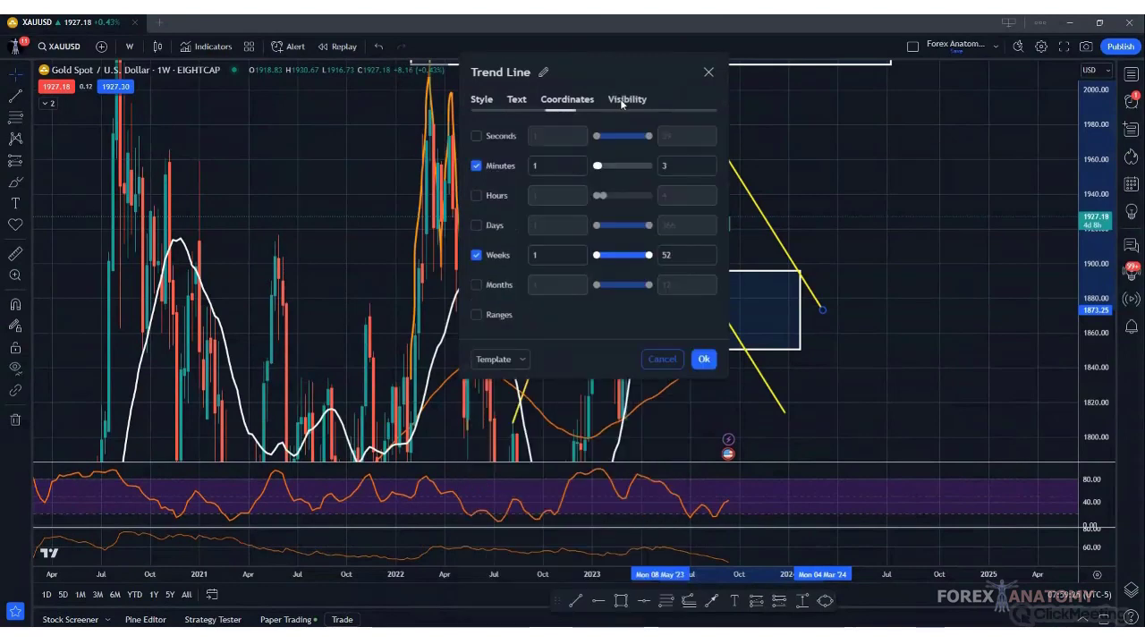
click(477, 227)
click(477, 196)
click(477, 166)
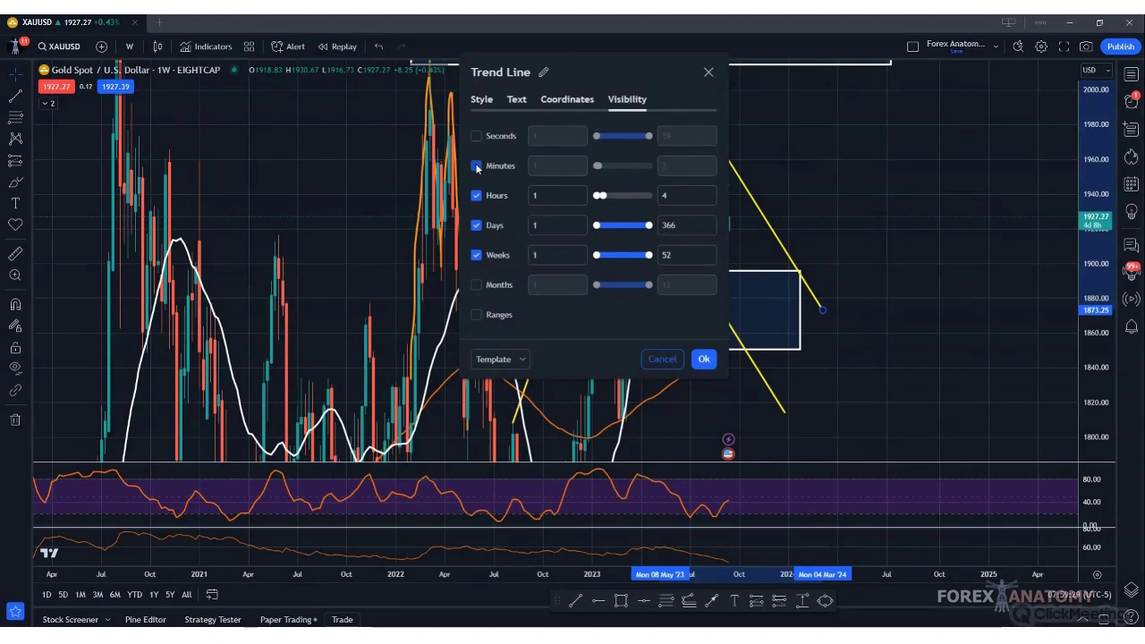
click(704, 359)
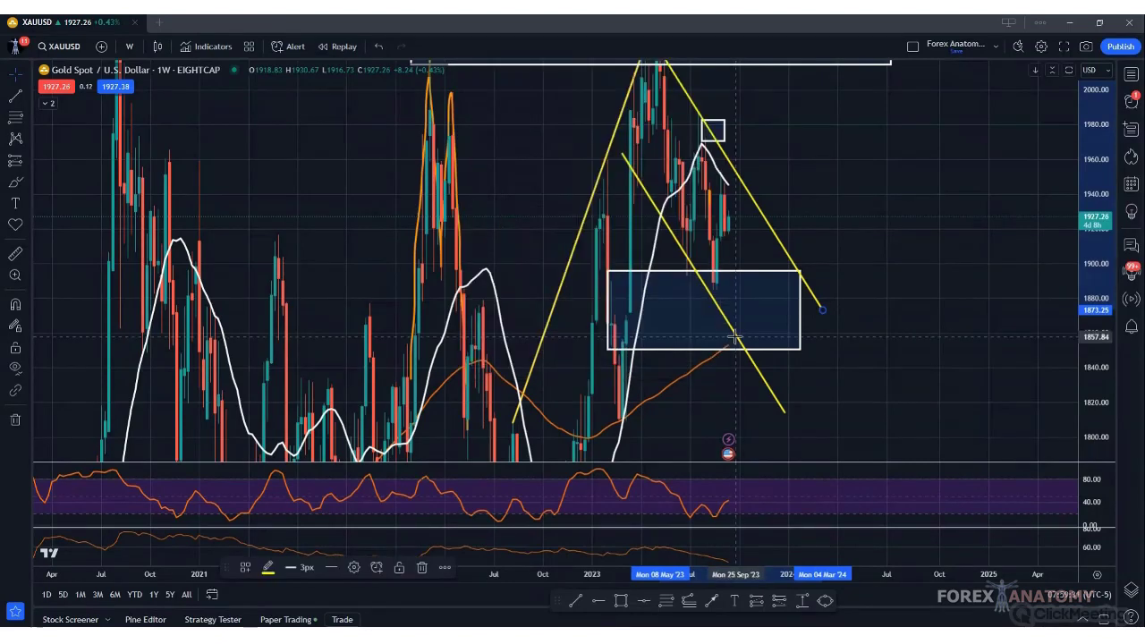
- Make the lower descending yellow trend line visible on 1–4 hour, day and week intervals, with minute intervals turned off
click(355, 568)
click(454, 283)
click(456, 283)
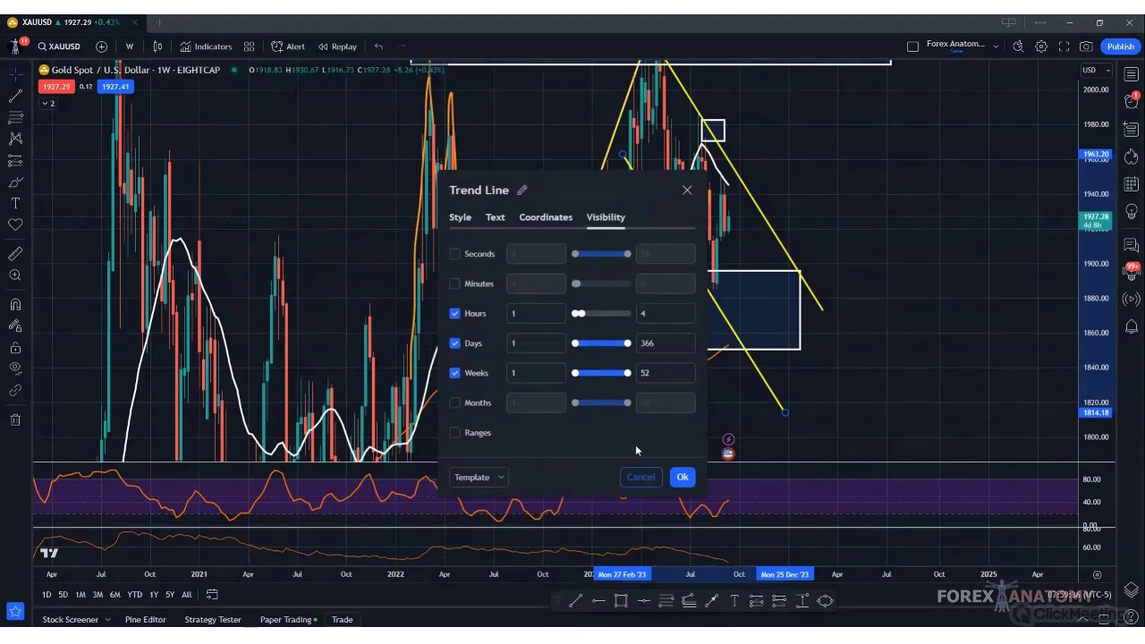
click(680, 477)
- Check the interval visibility settings of the lower blue rectangle and accept them
click(775, 350)
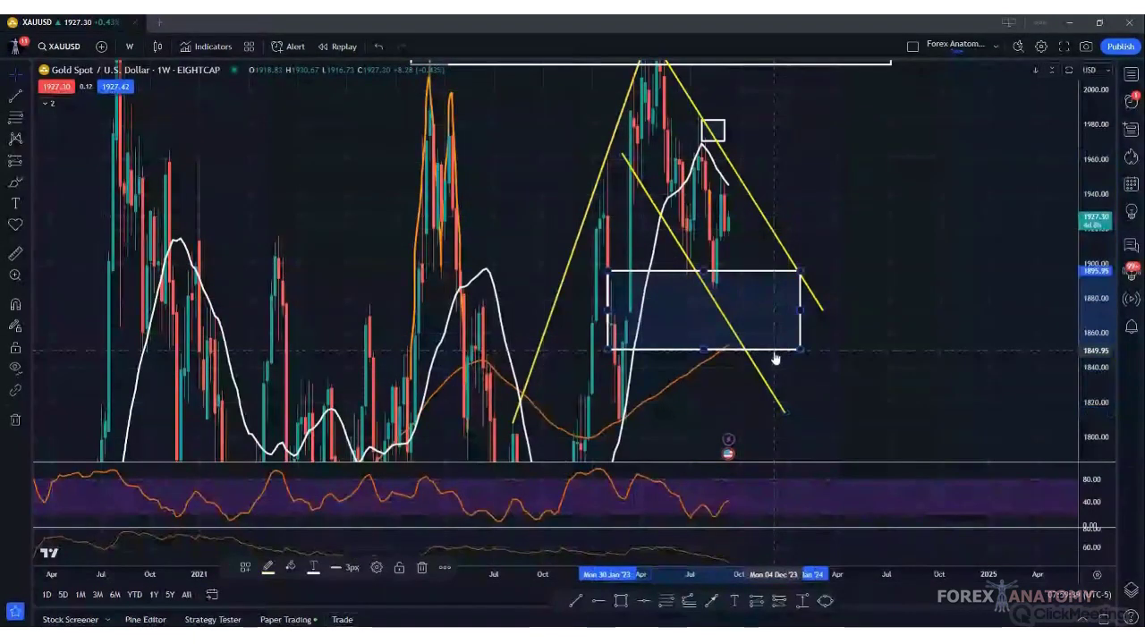
click(376, 567)
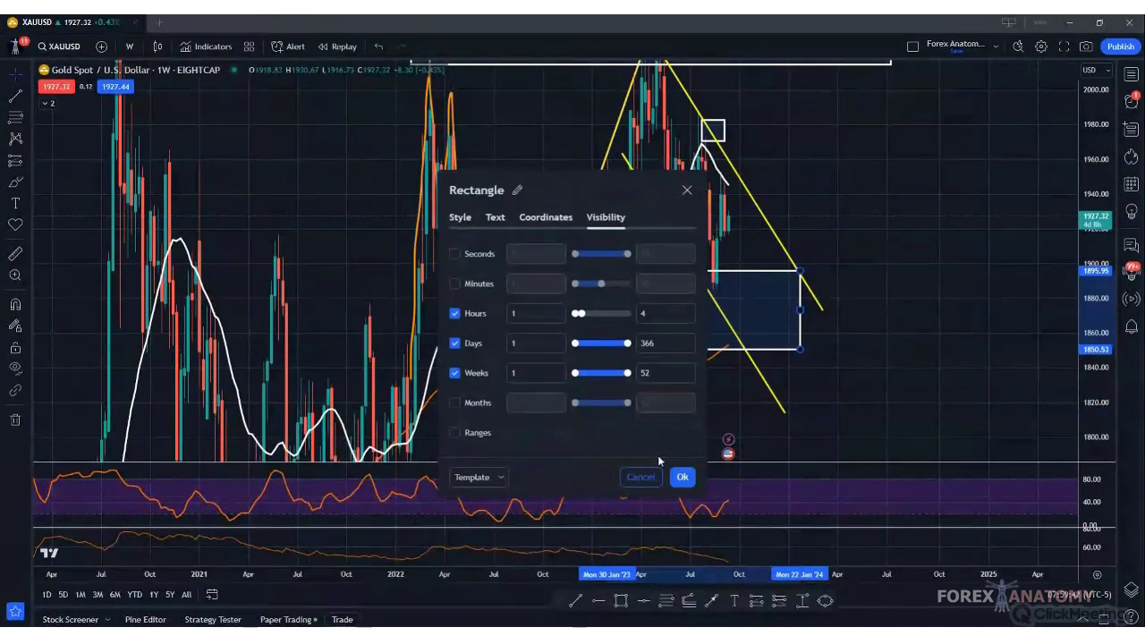
click(682, 479)
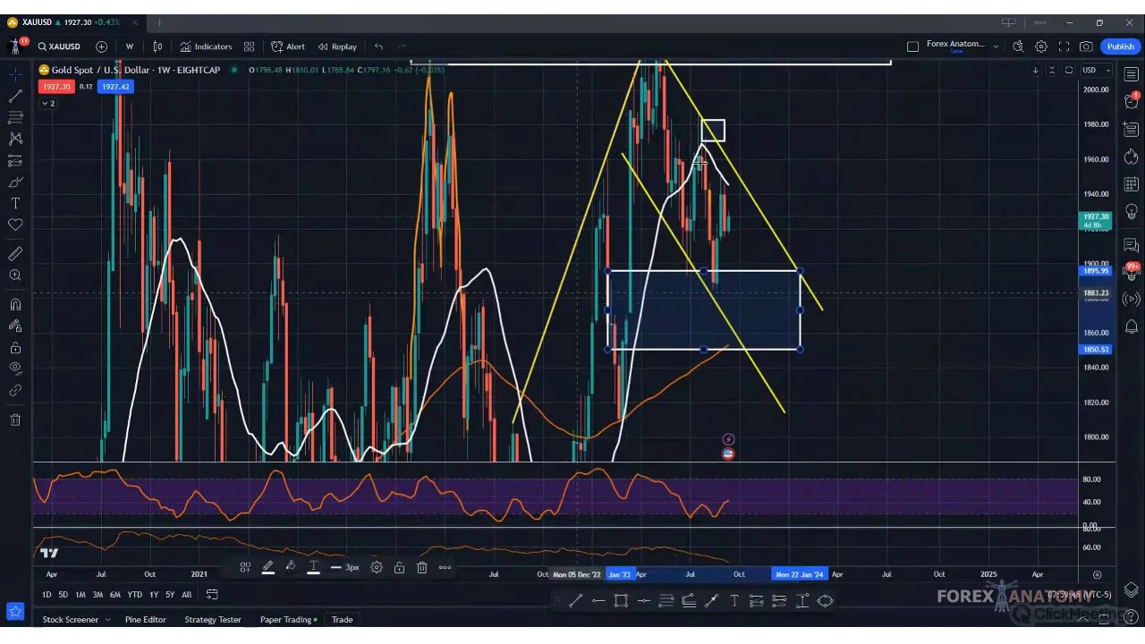
- Set the gold chart's interval to 1 day and rescale it around the latest candles inside the descending channel
double_click(1099, 159)
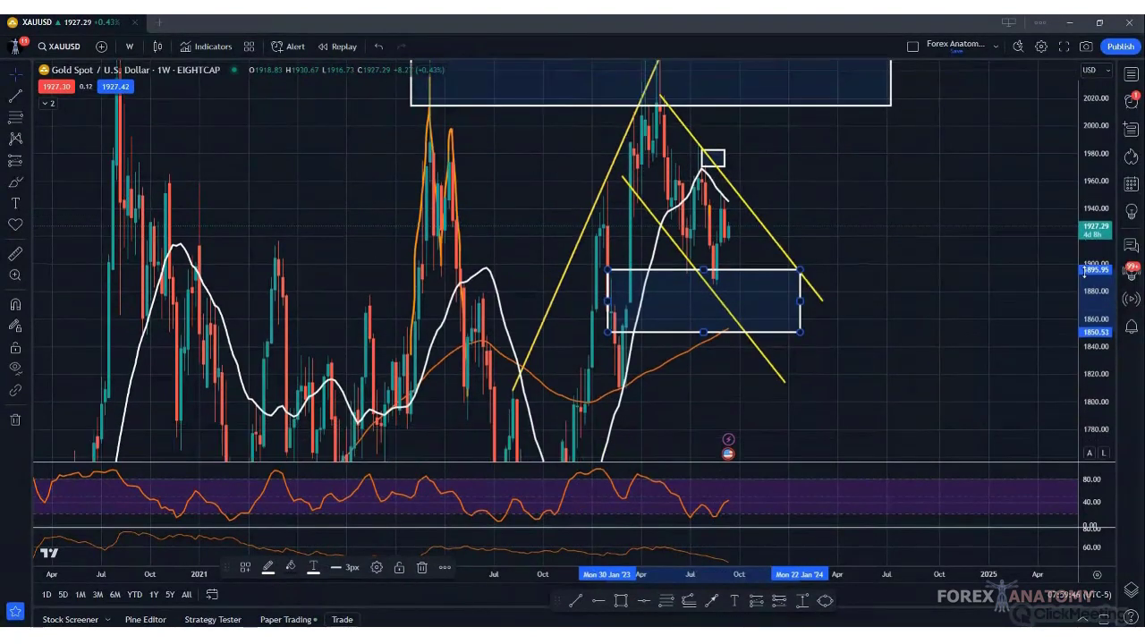
click(132, 47)
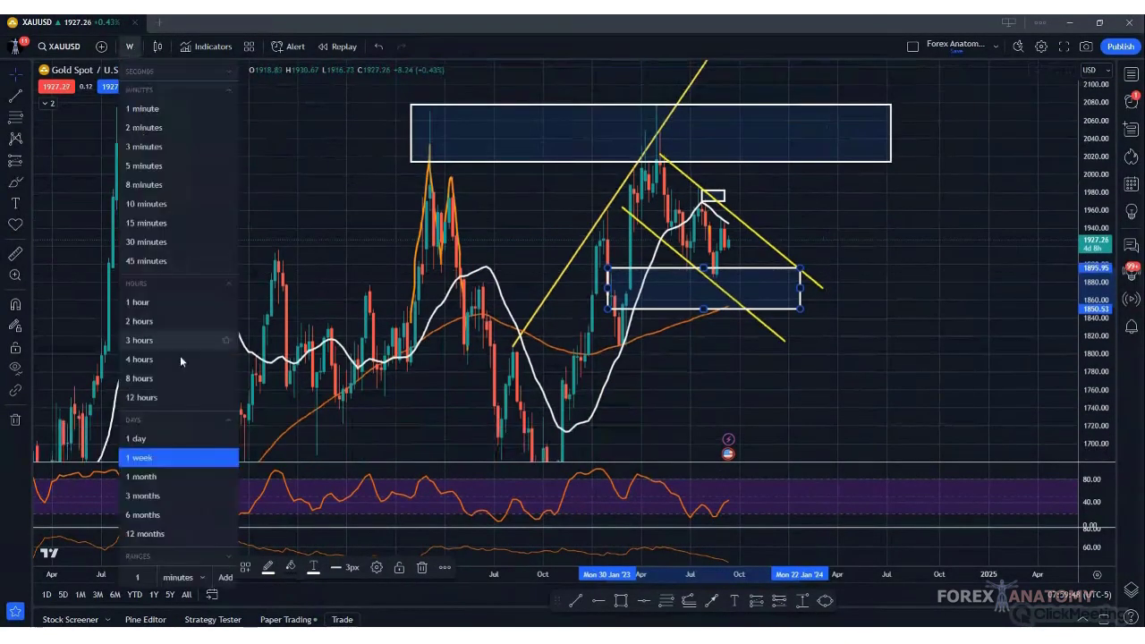
click(145, 437)
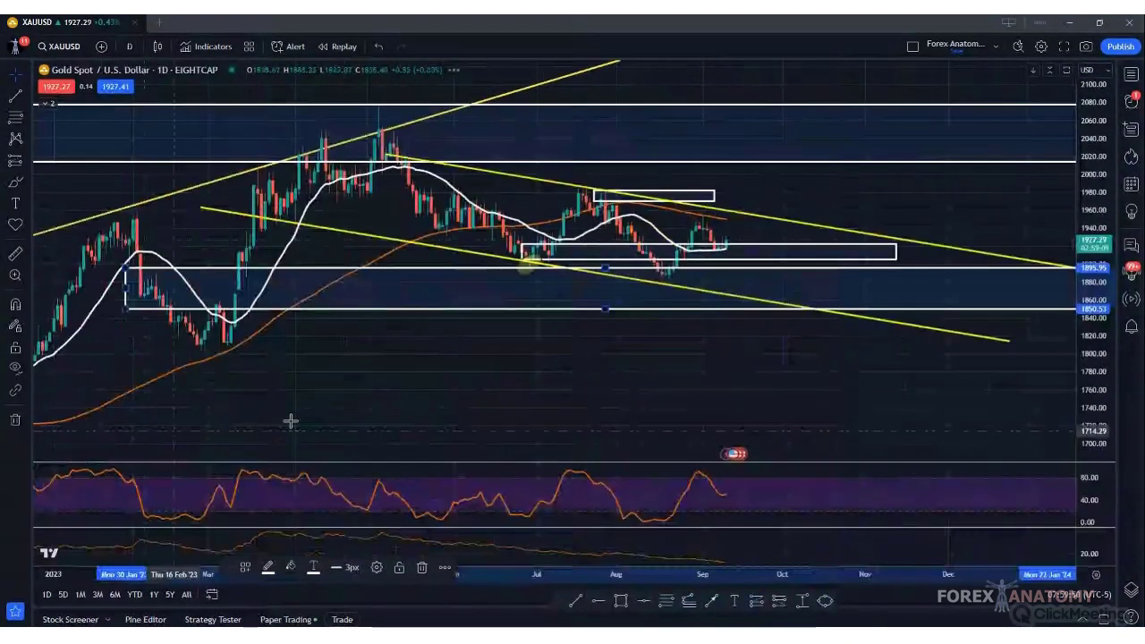
drag(1083, 304, 1080, 244)
drag(728, 191, 684, 276)
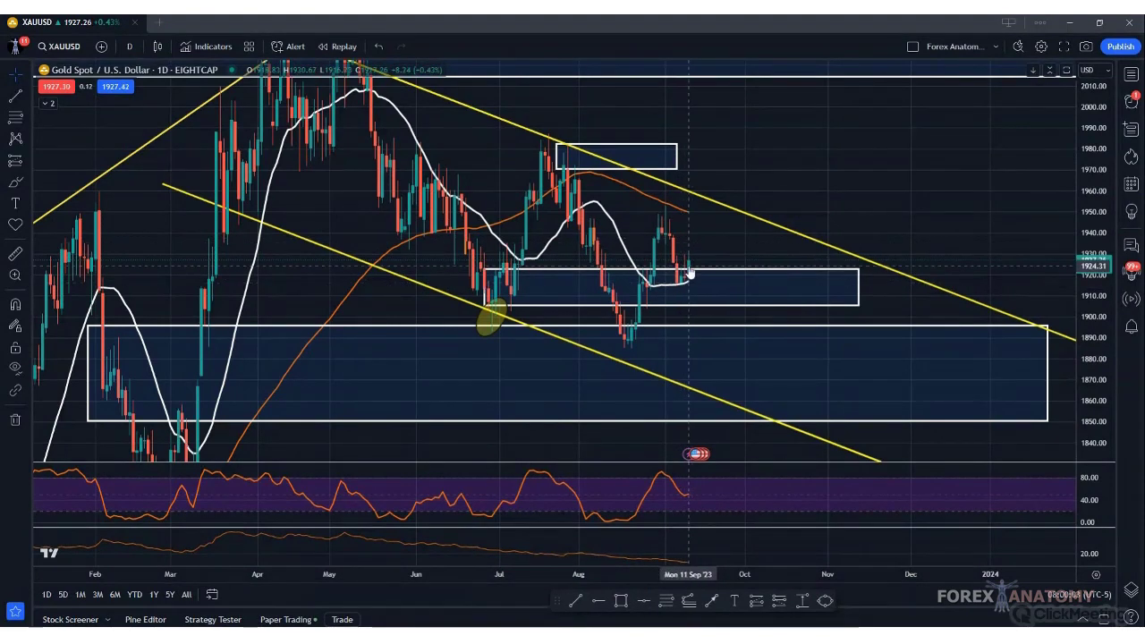
- Brush a rise from the latest daily candle towards the upper channel line and a drop into the small white box, and undo the strokes
click(15, 181)
drag(691, 259, 716, 204)
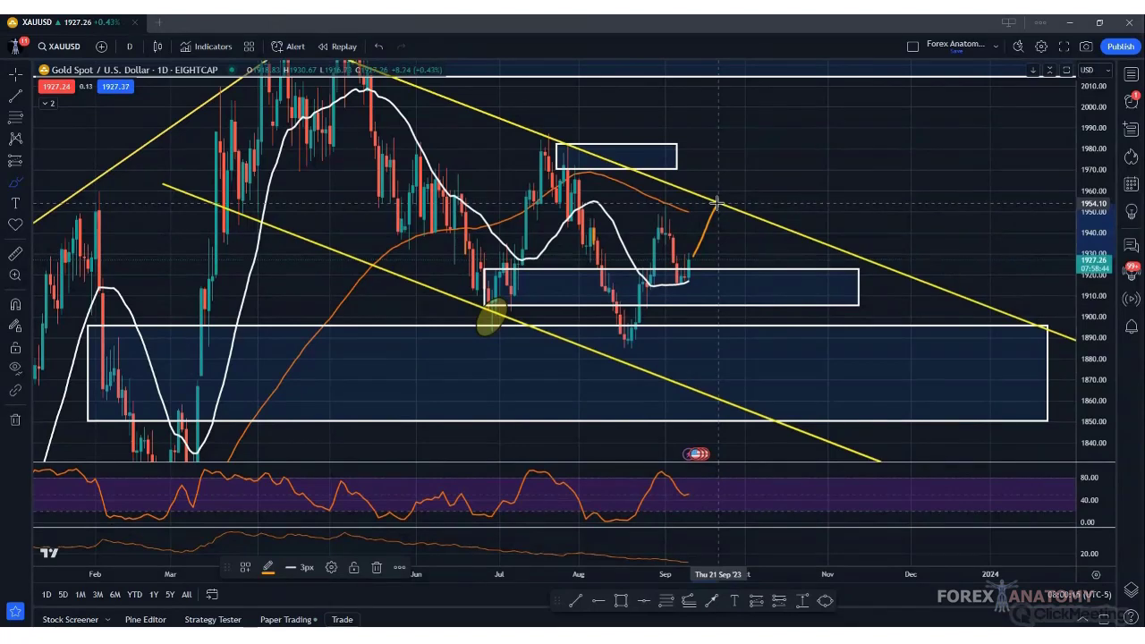
drag(720, 204, 722, 295)
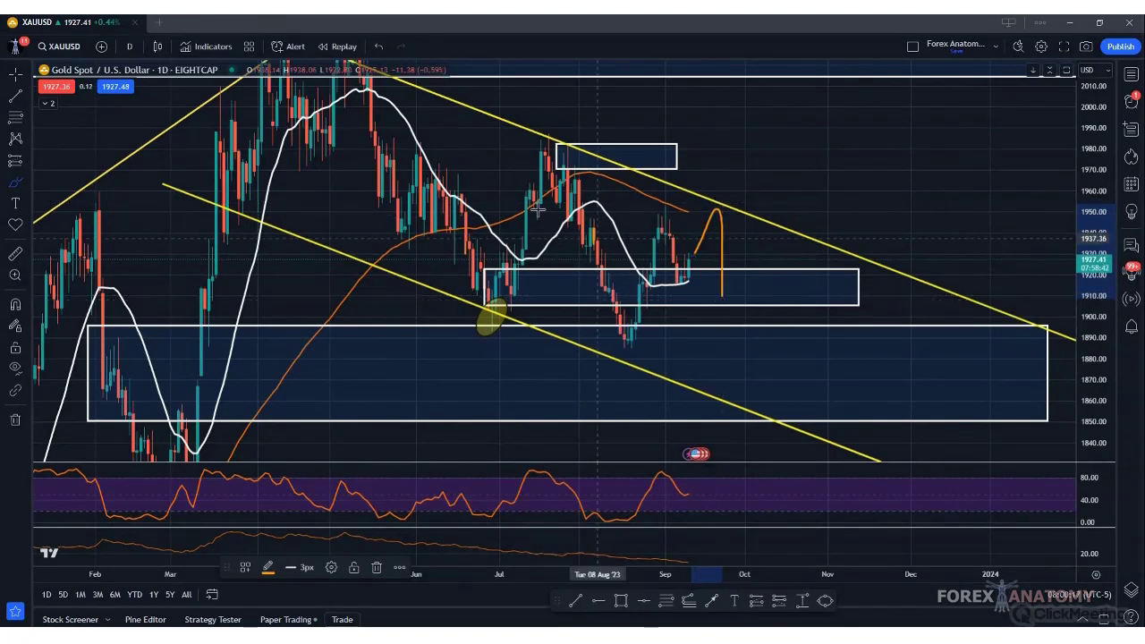
click(378, 46)
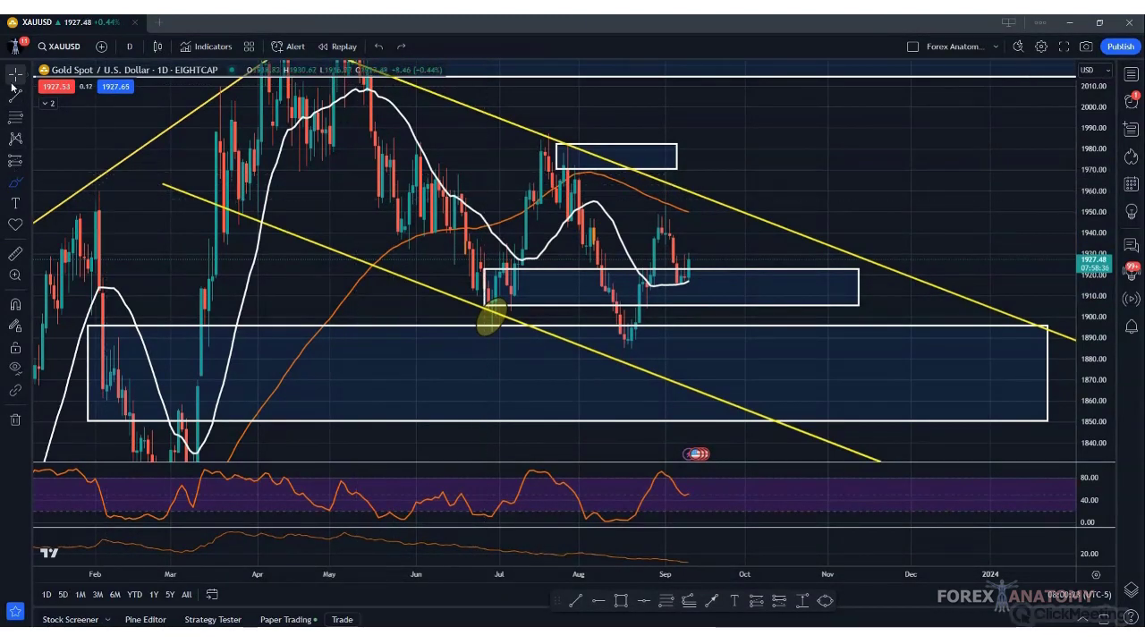
- Set the gold chart's interval to 4 hours and rescale it around the order flow lines and demand zones
click(131, 47)
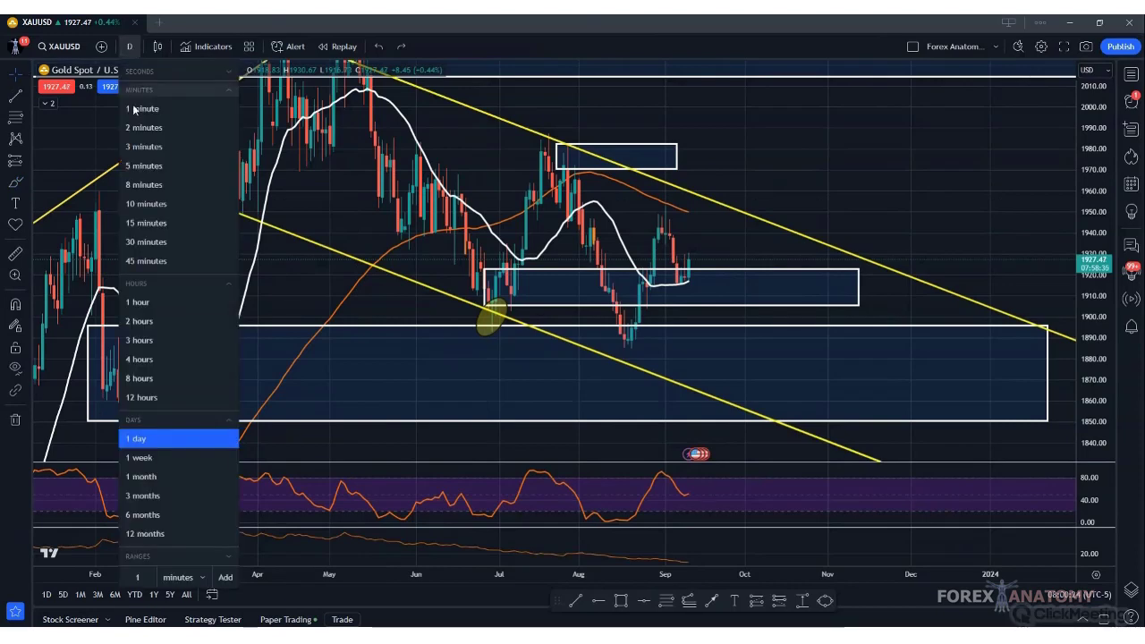
click(140, 358)
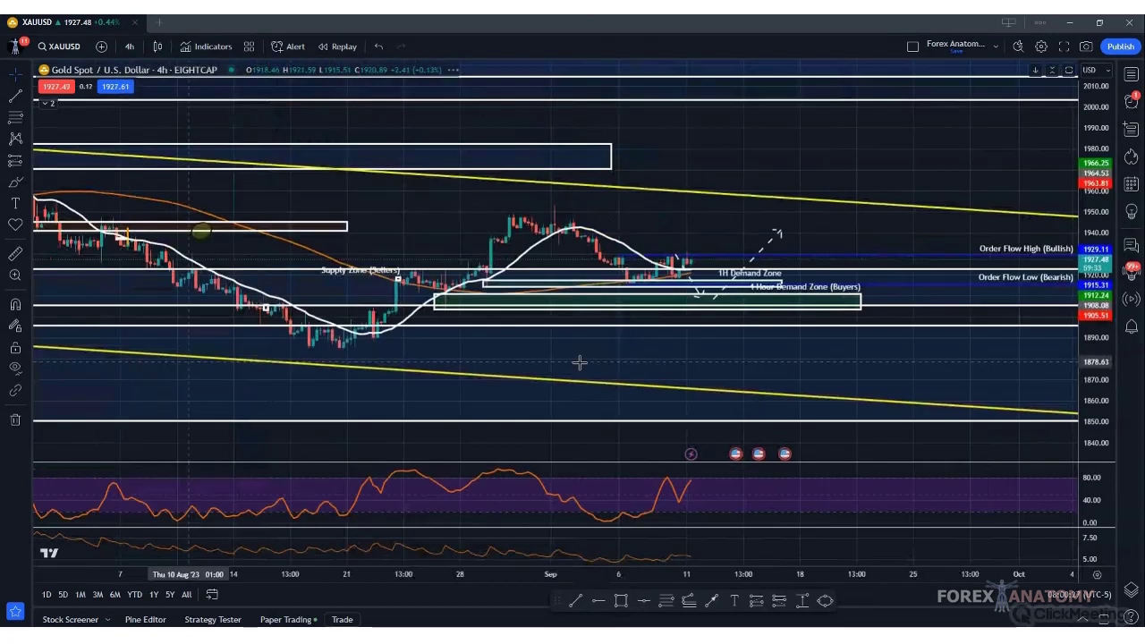
drag(1090, 362, 1090, 304)
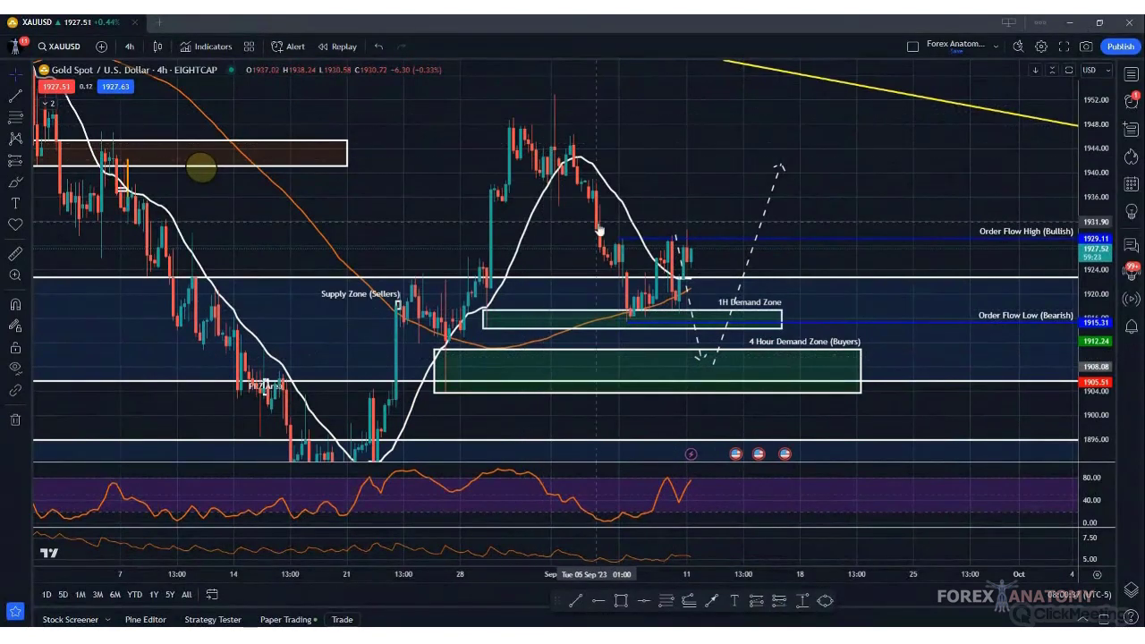
click(627, 313)
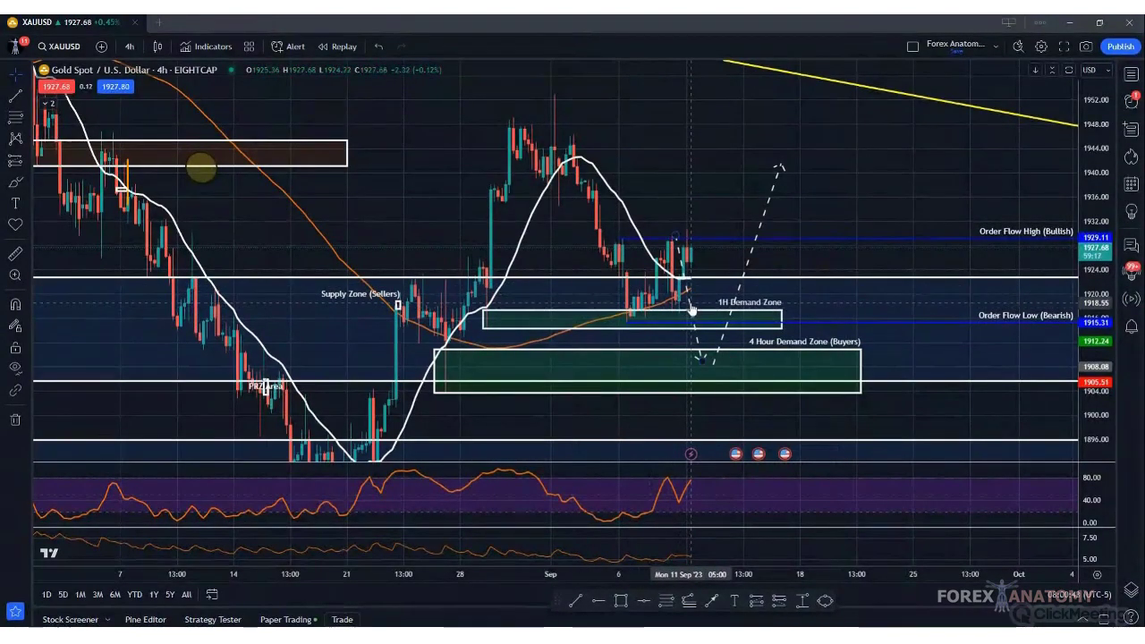
- Delete the descending dashed white arrow that points into the 4 Hour Demand Zone
drag(692, 309, 703, 294)
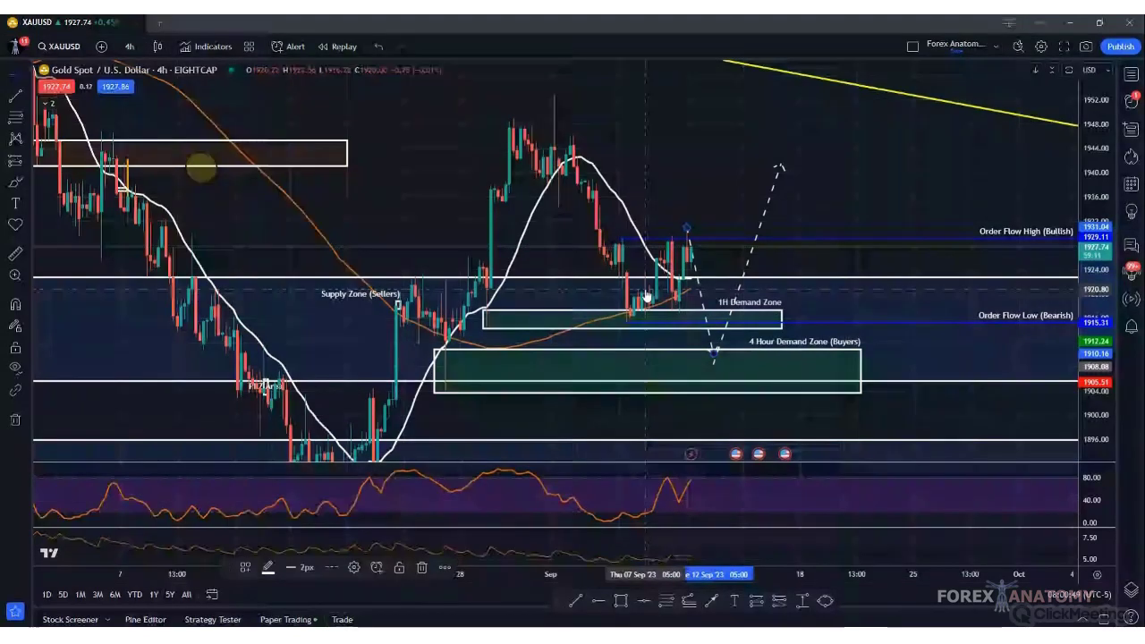
click(421, 550)
drag(1100, 263, 1101, 297)
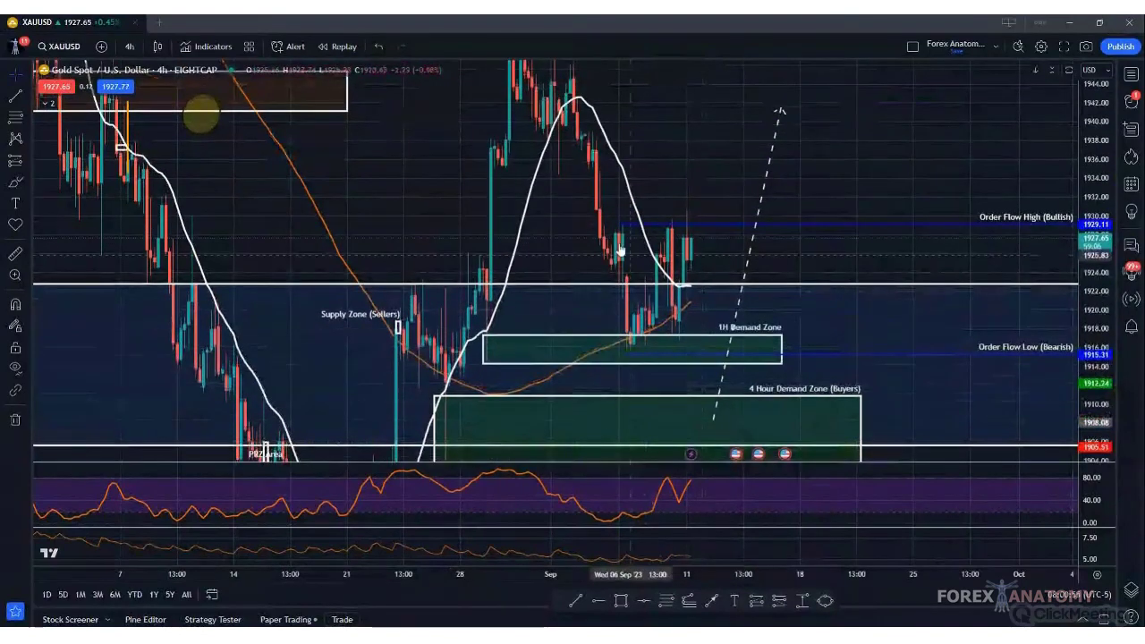
drag(467, 257, 324, 278)
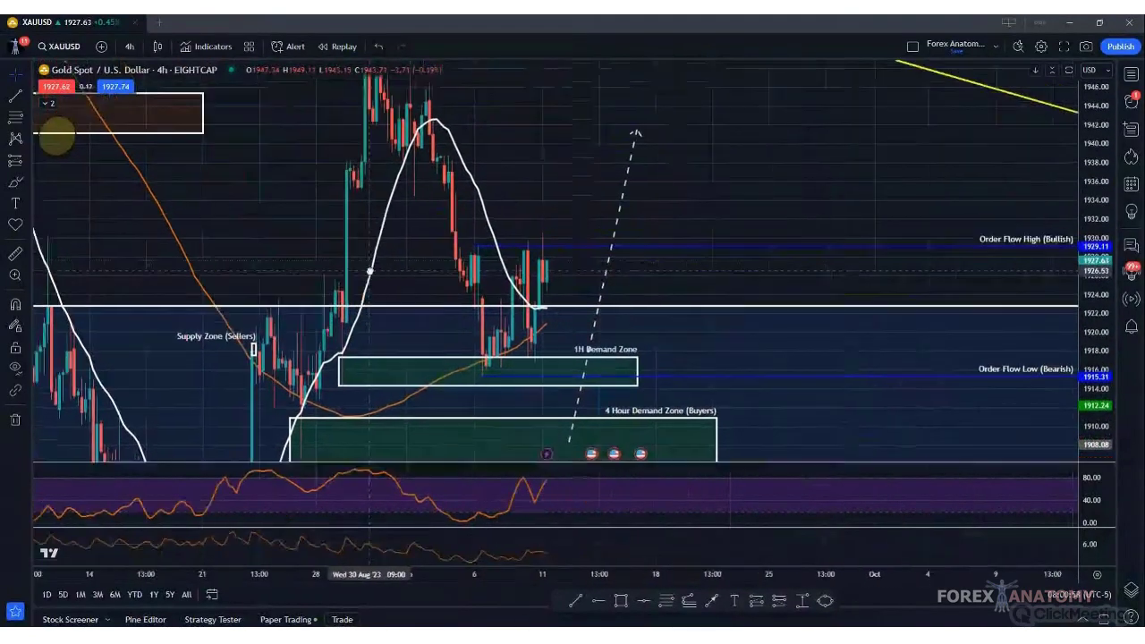
- Draw a rectangle between about 1927.98 and 1930.83 from the 5 September drop to 19 September and apply the 4 Hour Supply (Sellers) template
click(18, 184)
click(42, 407)
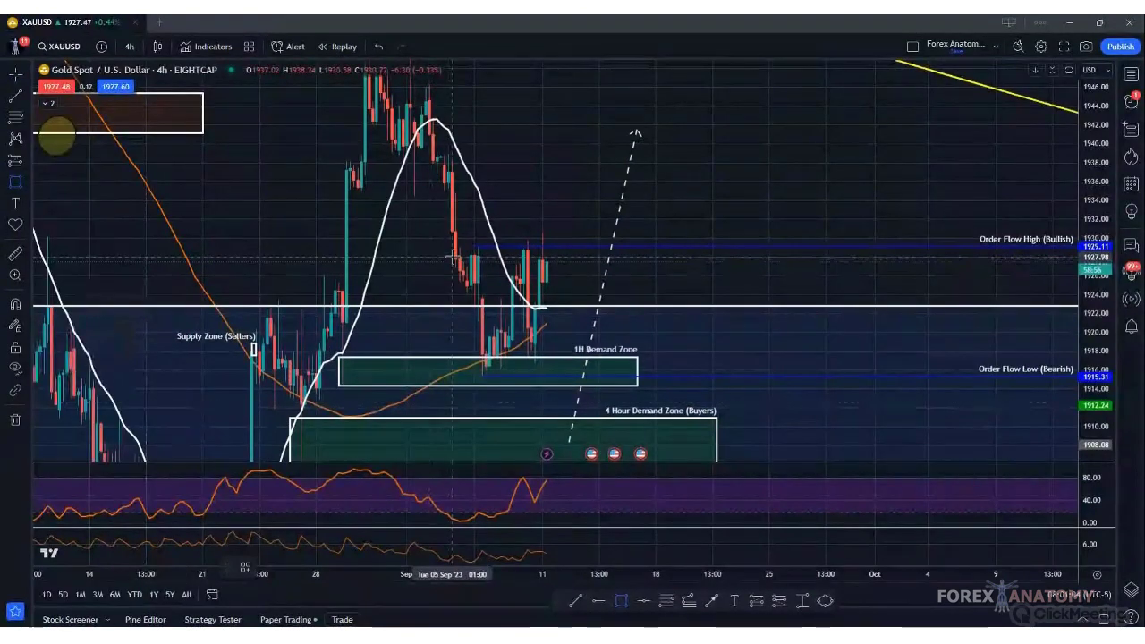
drag(455, 259, 677, 232)
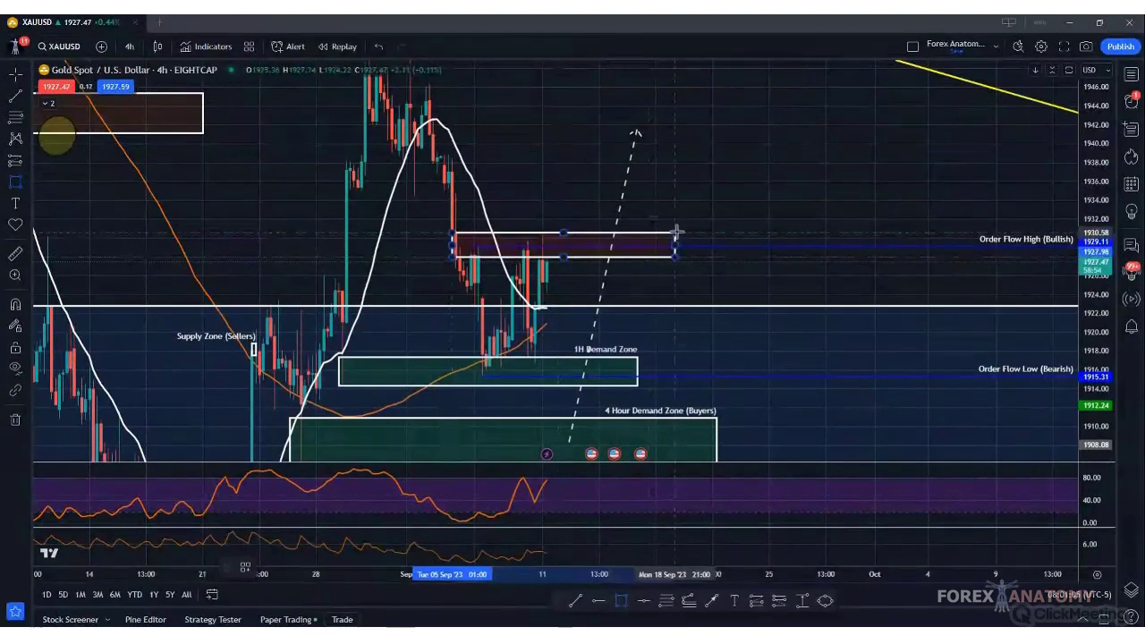
click(245, 567)
click(271, 444)
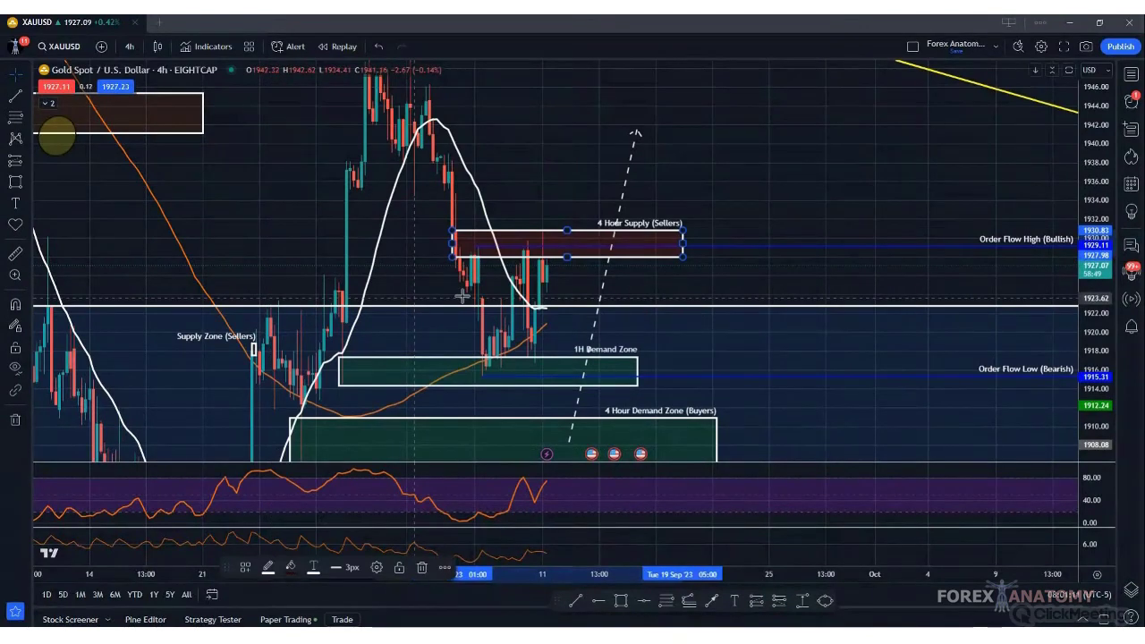
click(463, 296)
click(549, 246)
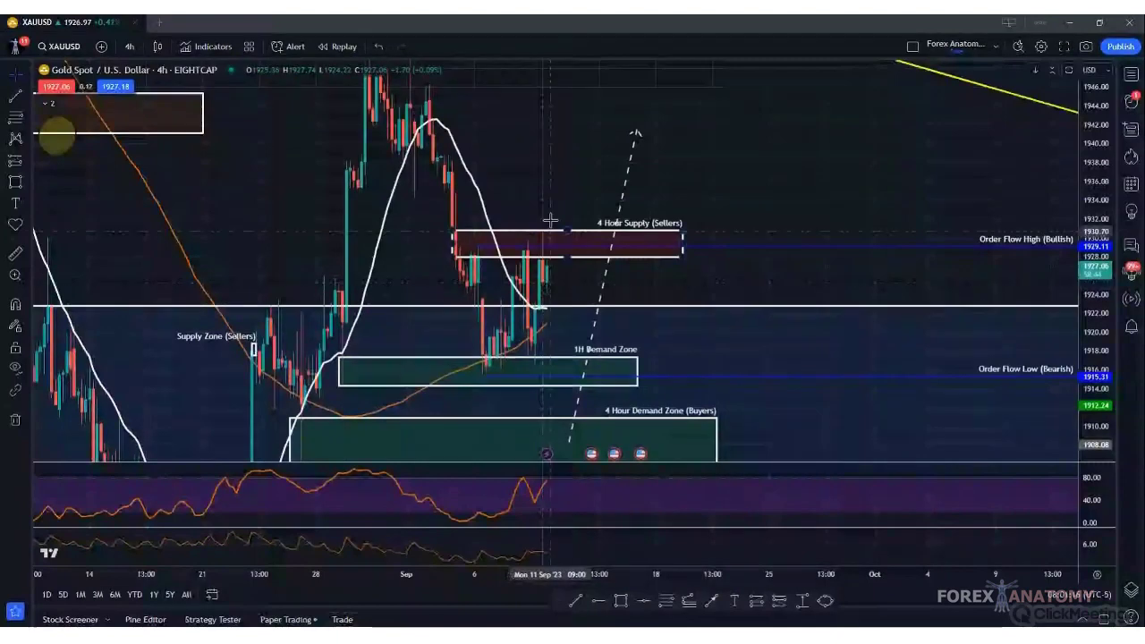
- Brush a swing between the 4 Hour Supply and 1H Demand Zone and a break-and-retest rise above supply, undoing each sketch
click(27, 188)
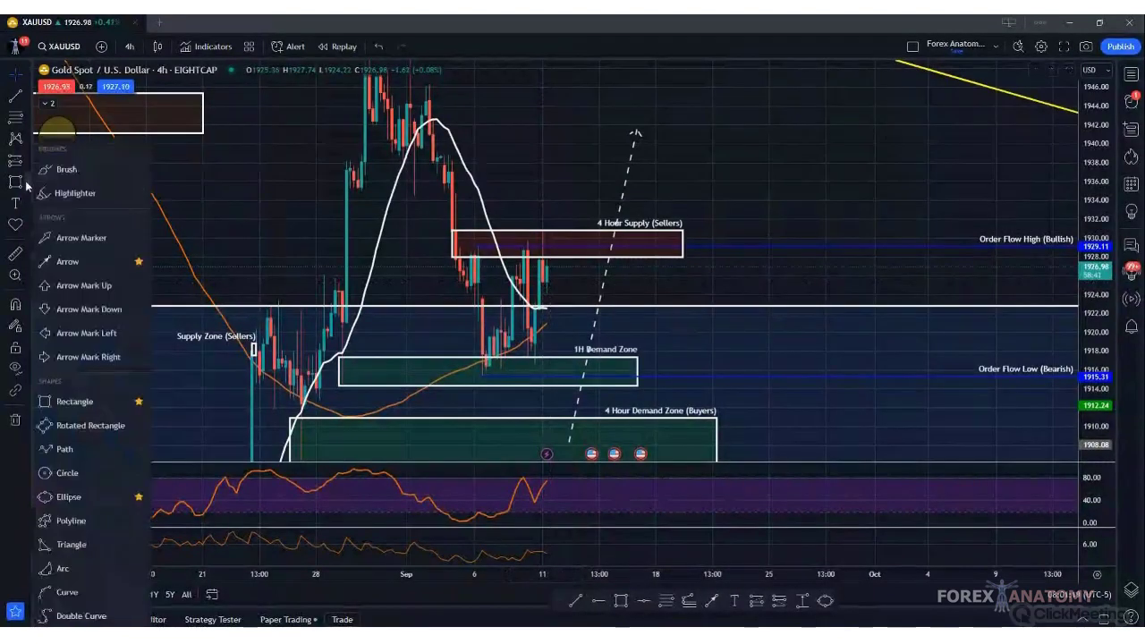
click(42, 179)
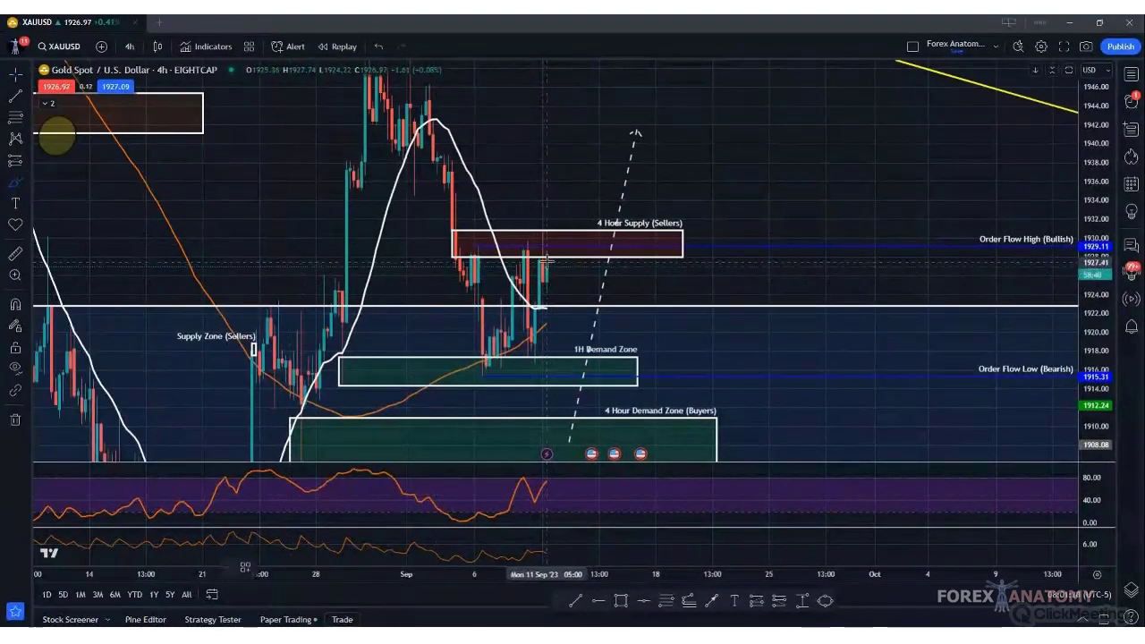
mouse_move(545, 261)
mouse_down()
mouse_move(556, 249)
mouse_move(576, 369)
mouse_move(587, 268)
mouse_move(606, 361)
mouse_up()
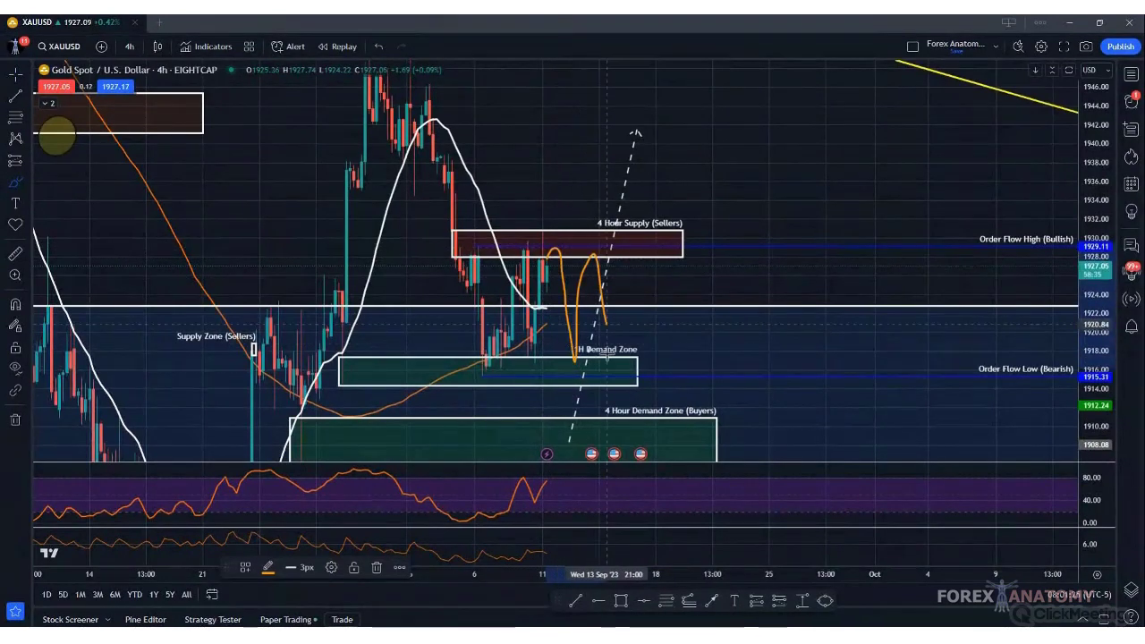
click(378, 45)
click(379, 45)
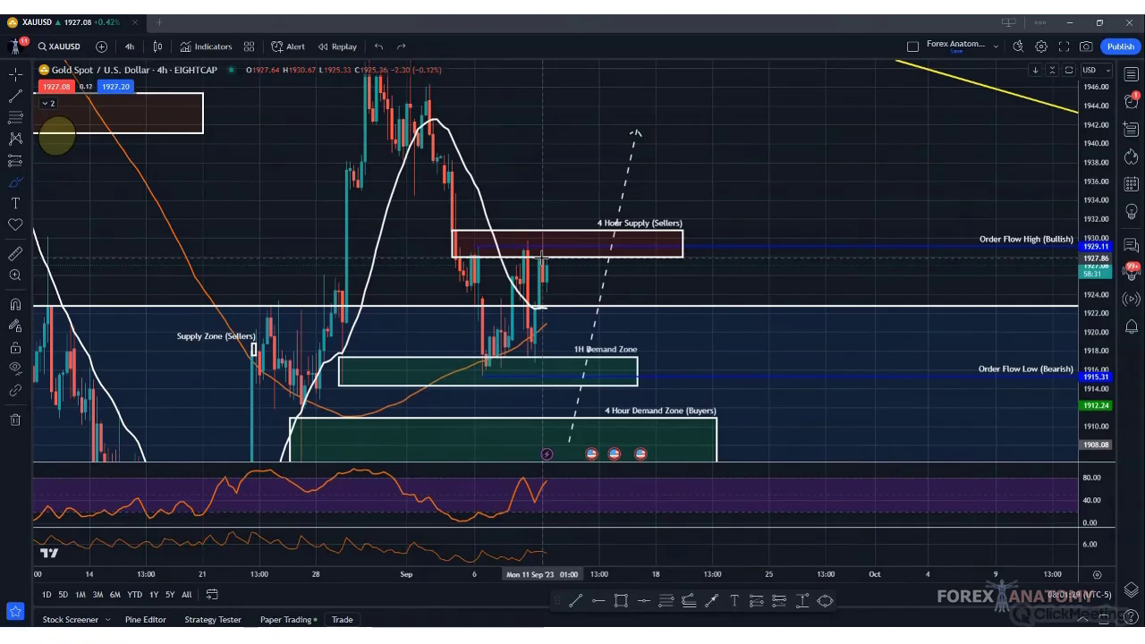
mouse_move(547, 260)
mouse_down()
mouse_move(572, 241)
mouse_move(624, 72)
mouse_up()
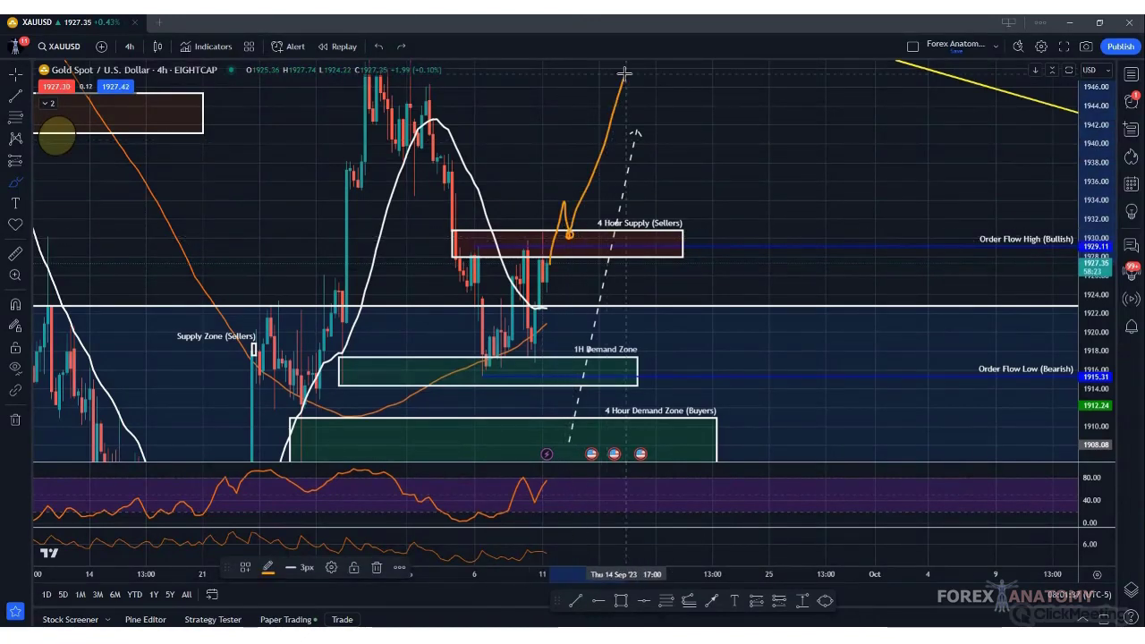
click(379, 48)
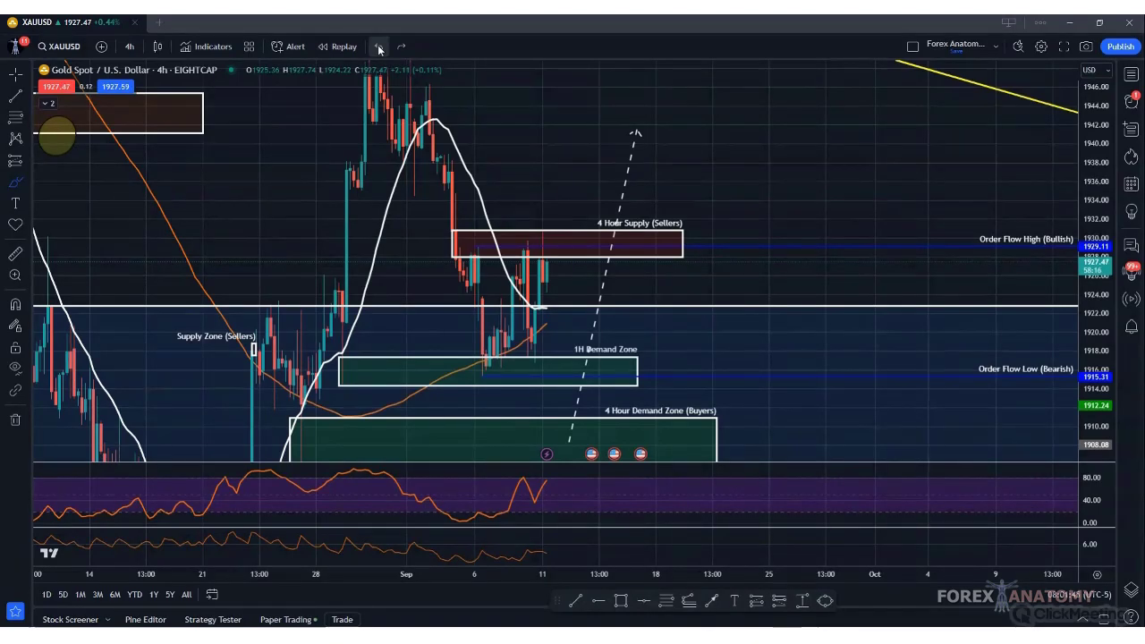
- Set the gold chart's interval to 1 hour and rescale it around the 4 Hour Supply and the 1H Demand Zone
click(127, 47)
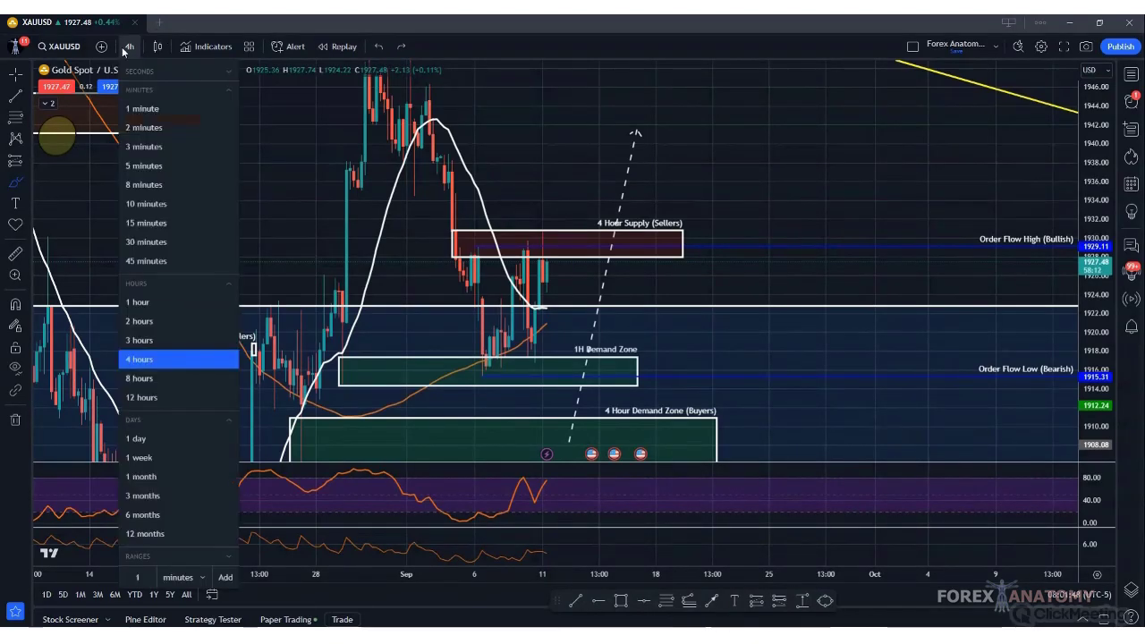
click(136, 304)
drag(1101, 393, 1099, 286)
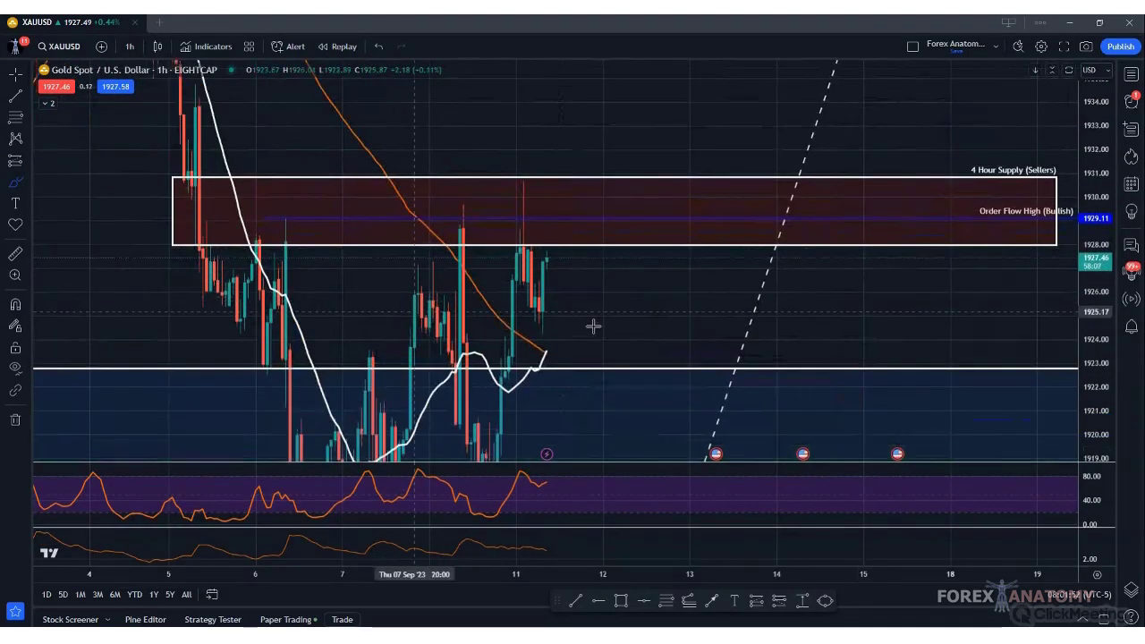
double_click(1097, 261)
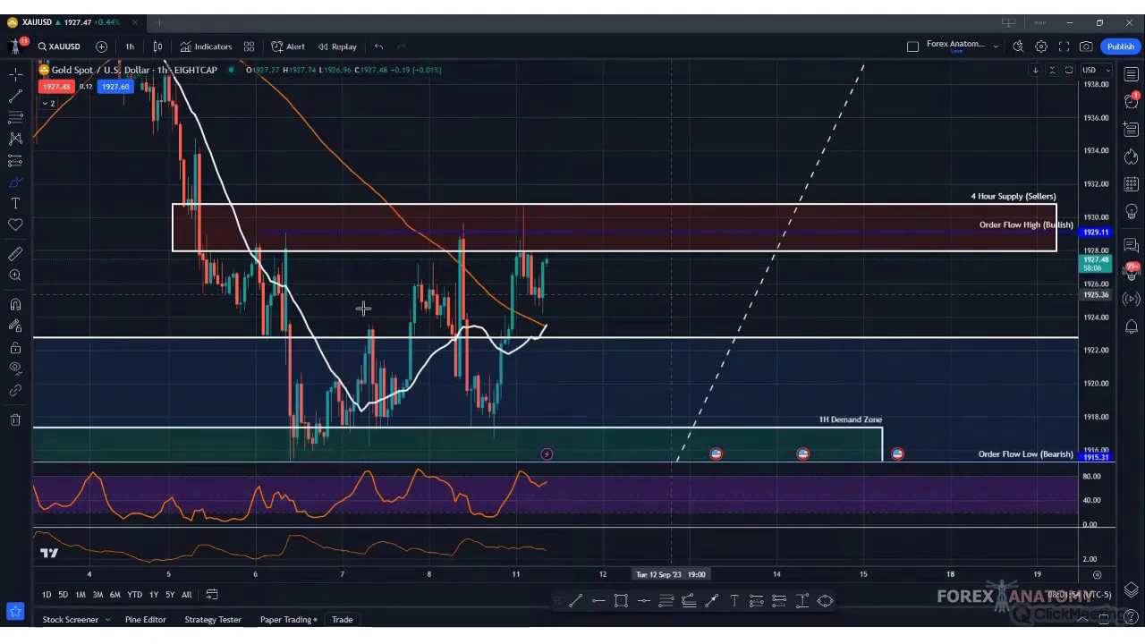
drag(339, 309, 380, 237)
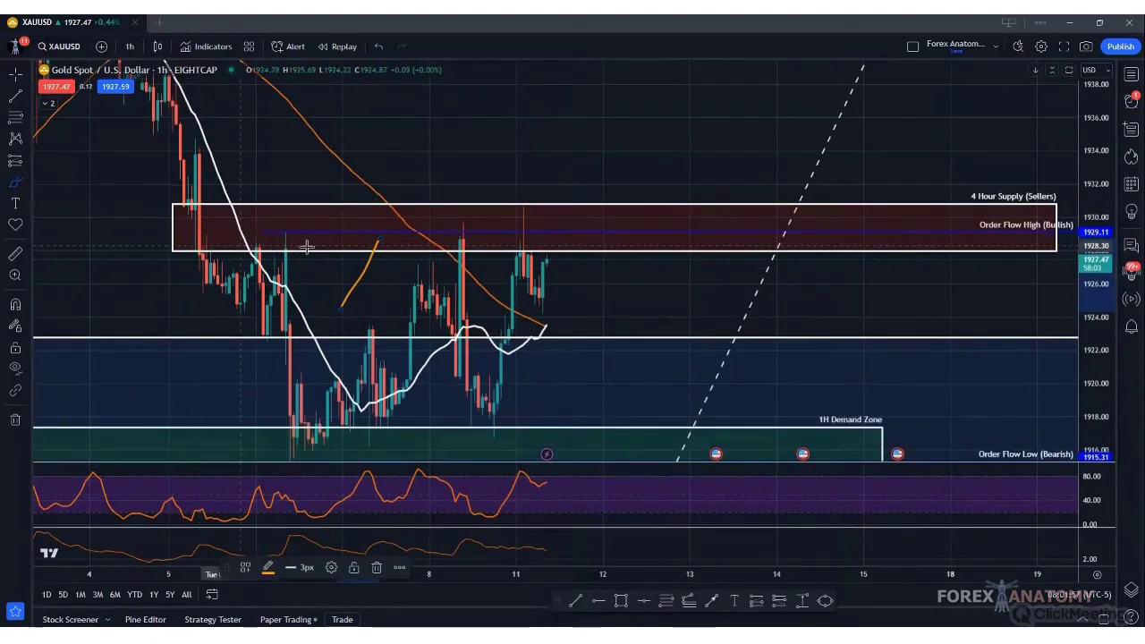
click(378, 47)
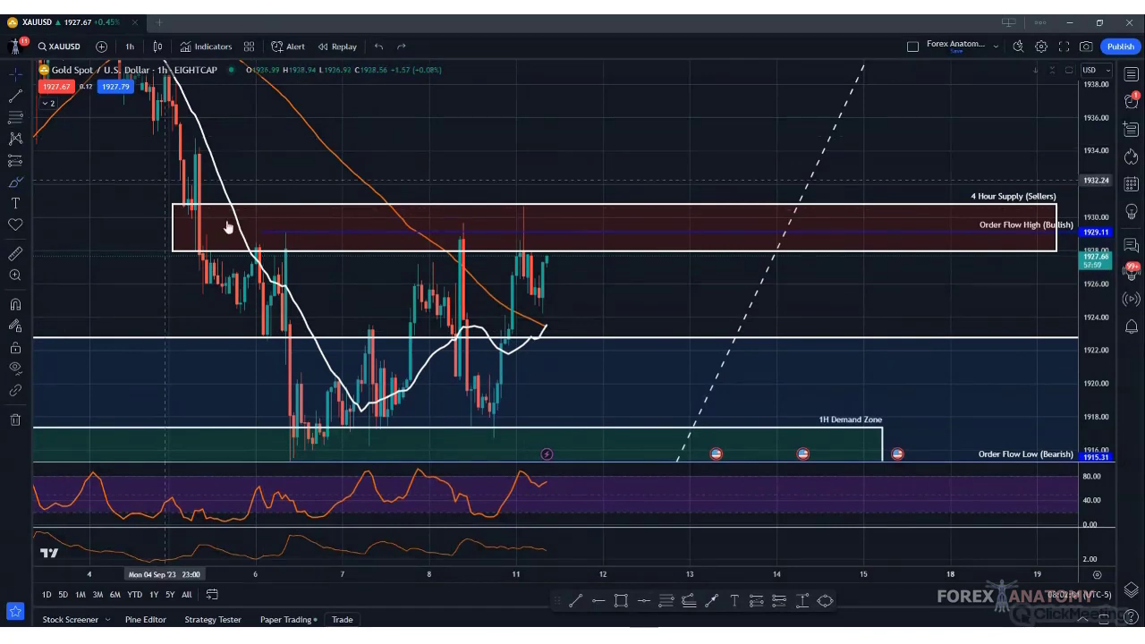
drag(314, 289, 307, 220)
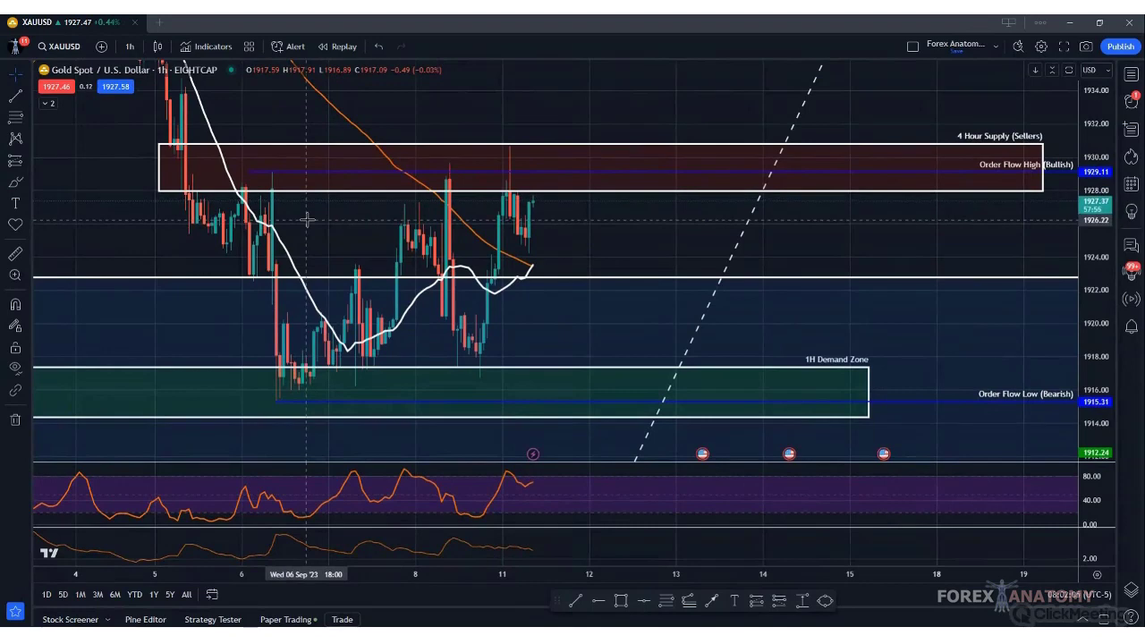
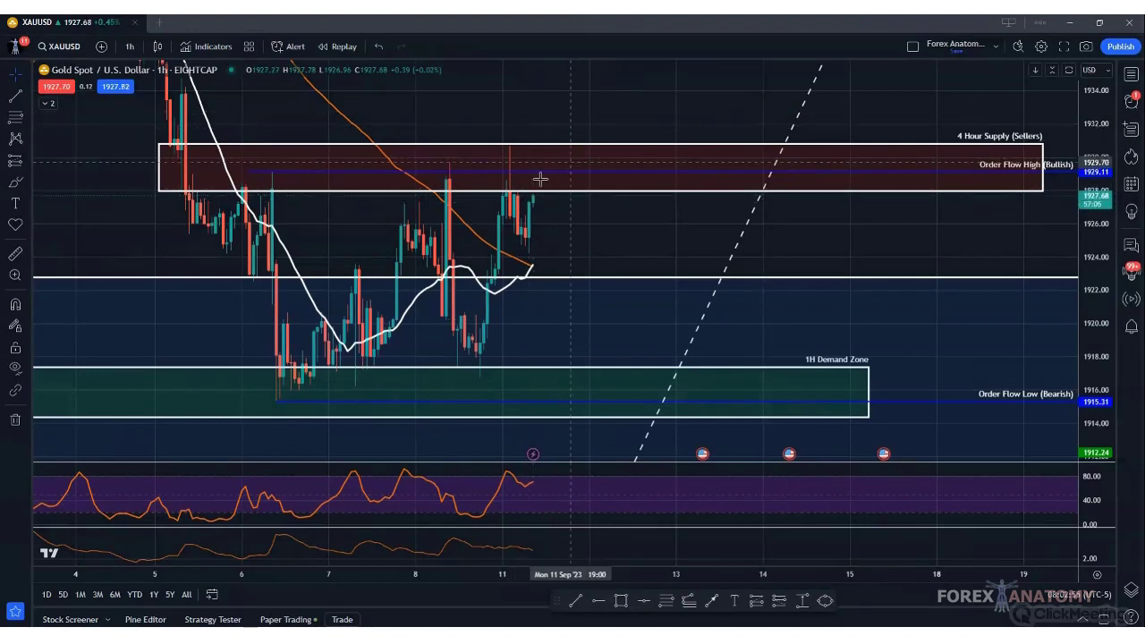
- Brush a rise from the latest hourly gold candle through the 4 Hour Supply zone and undo the stroke
click(16, 184)
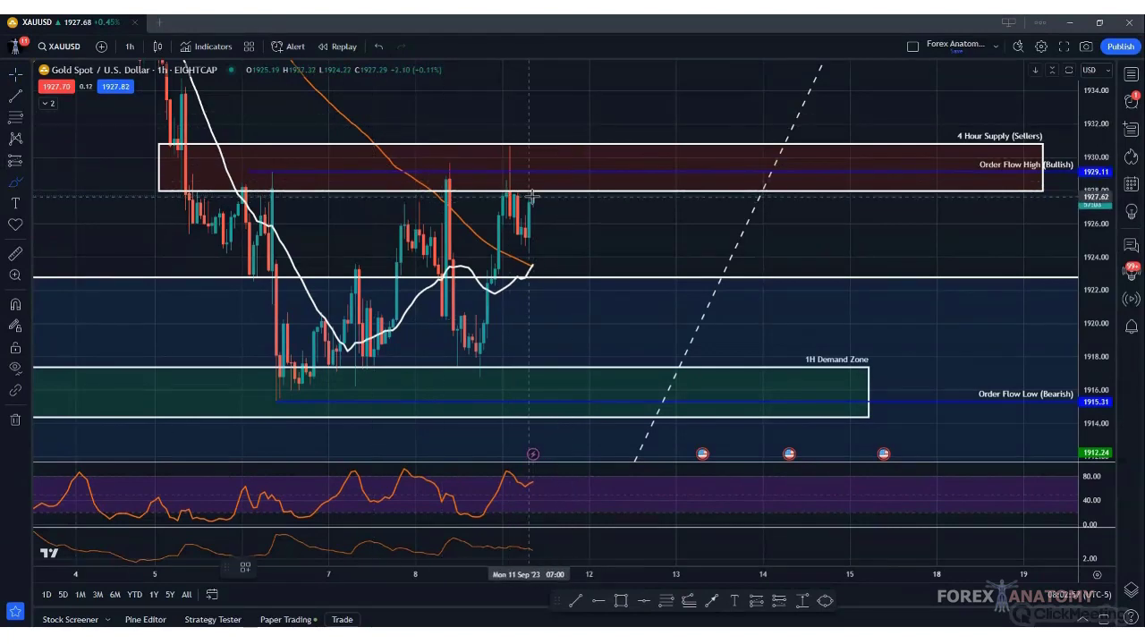
mouse_move(533, 193)
mouse_down()
mouse_move(549, 115)
mouse_move(617, 64)
mouse_up()
click(378, 45)
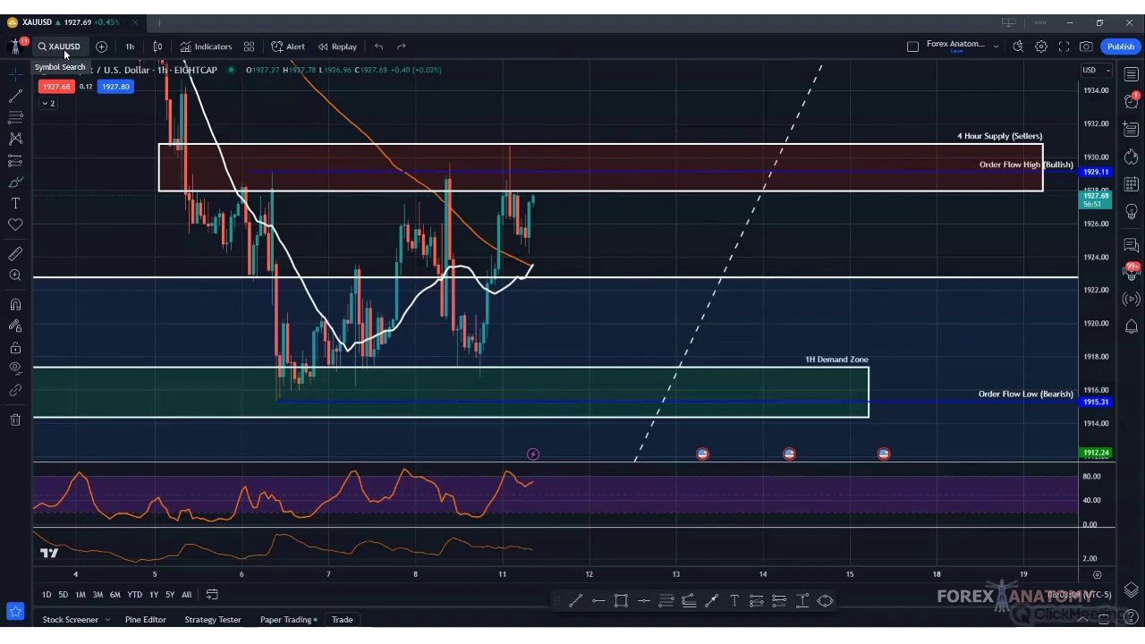
- Set the interval to 4 hours and load the EIGHTCAP NDQ100 chart, positioned around the recent supply and demand zones
click(129, 46)
click(138, 364)
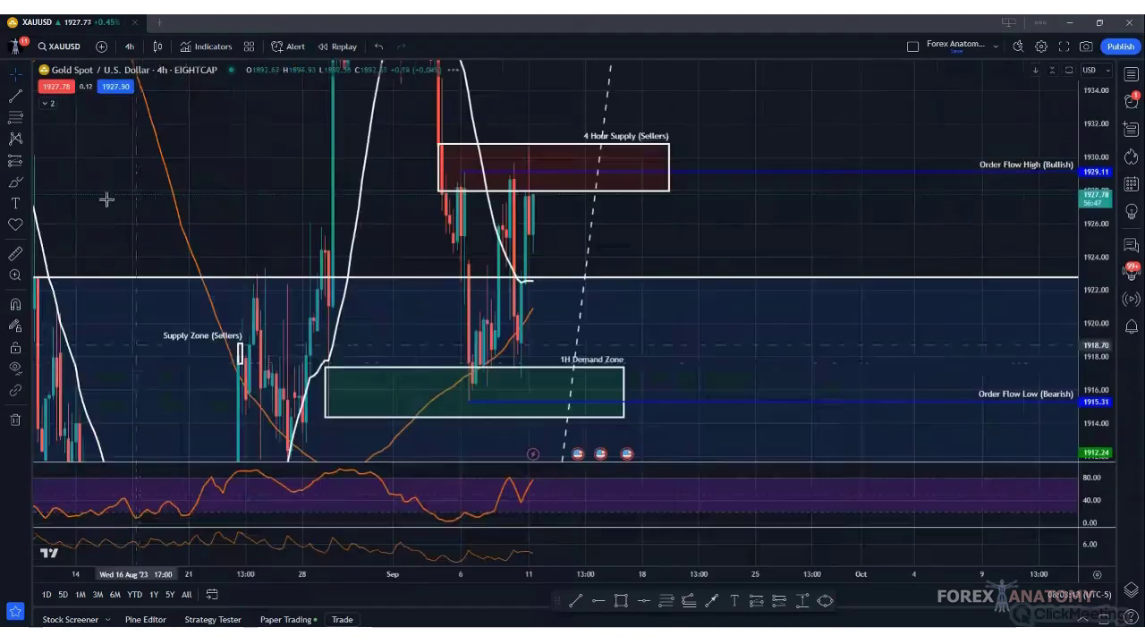
click(67, 48)
text(NDQ100)
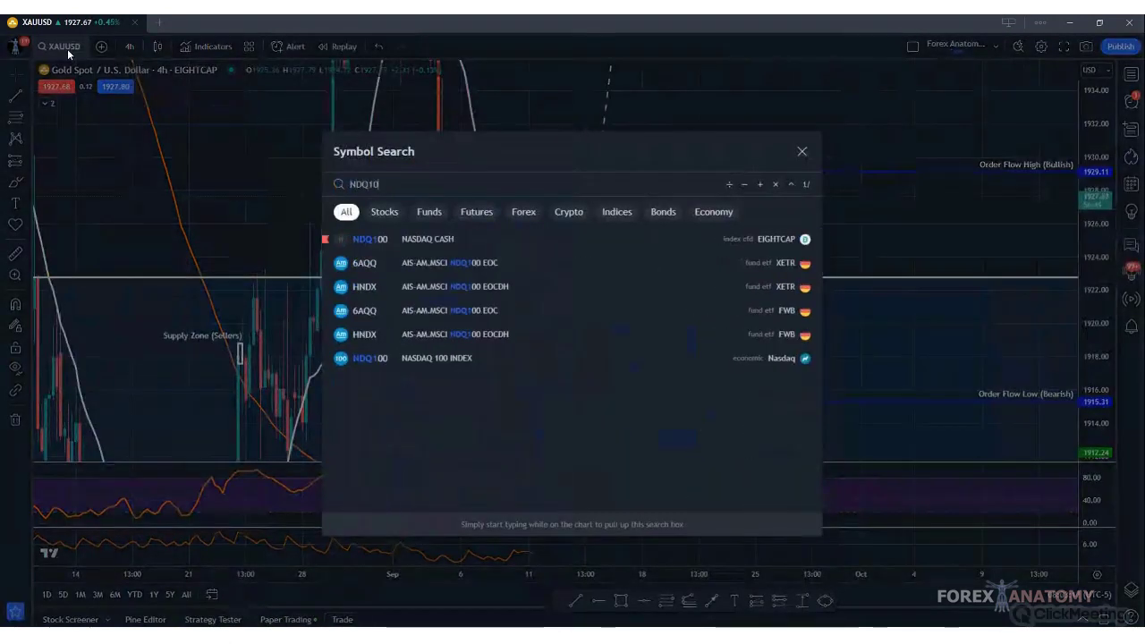
click(488, 238)
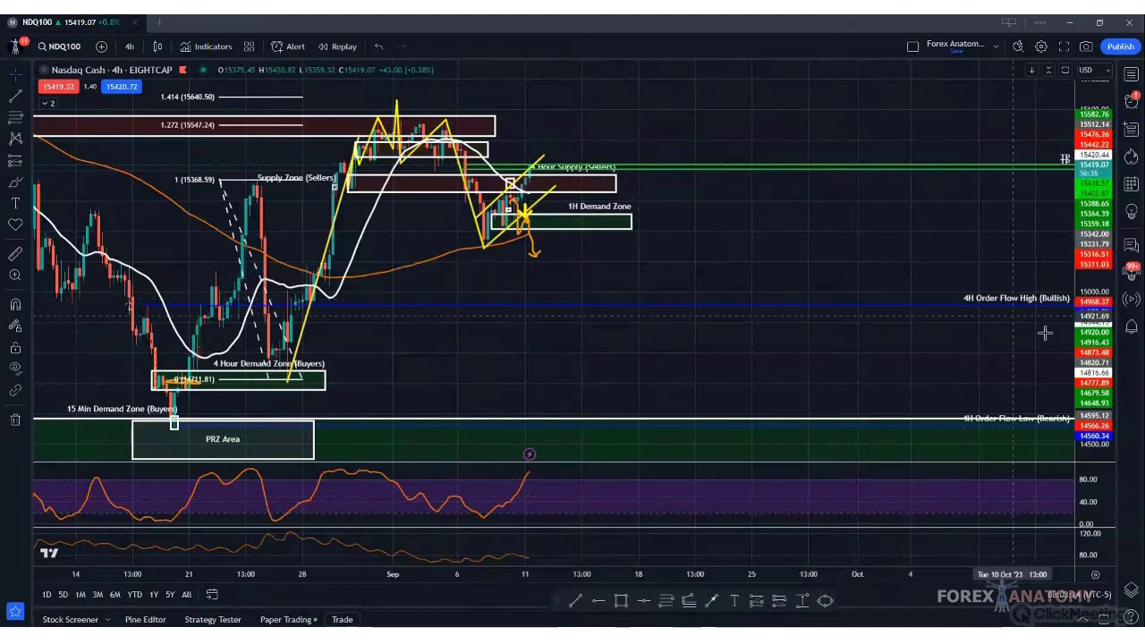
scroll(1091, 362, up, 2)
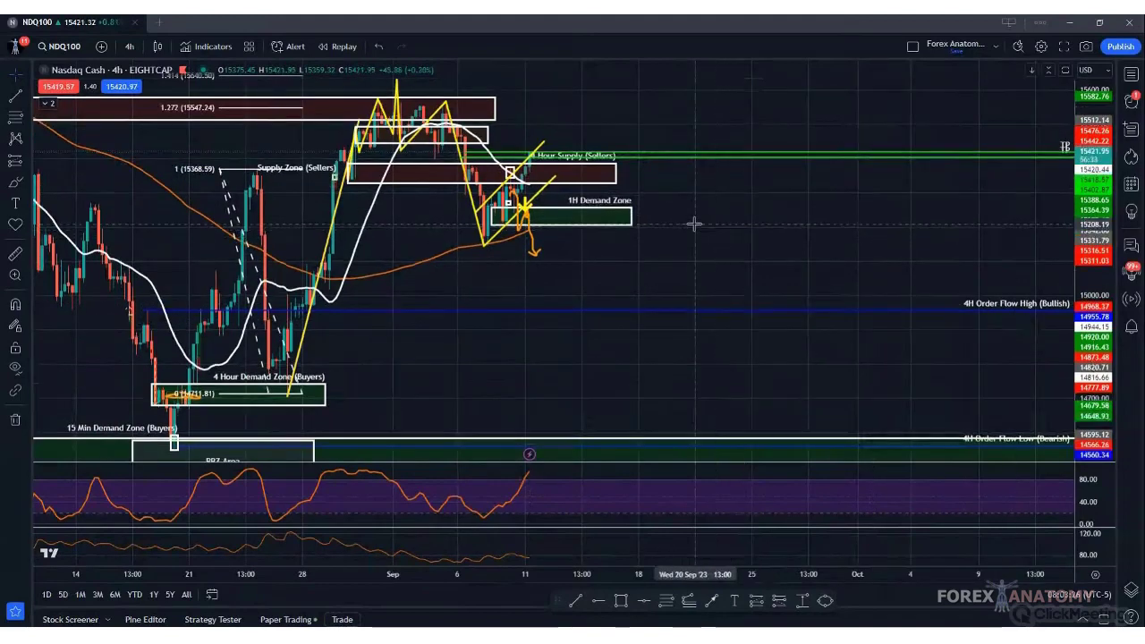
drag(694, 224, 685, 345)
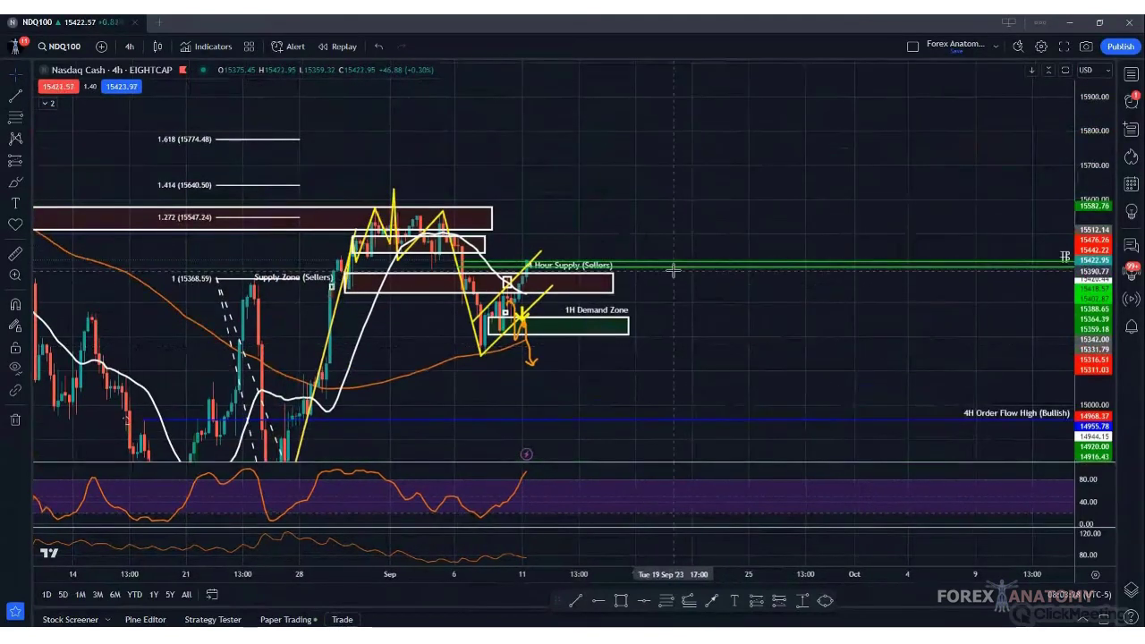
- Set the NDQ100 chart's interval to 1 hour and delete the two green TP lines above the 4 Hour Supply zone
click(674, 270)
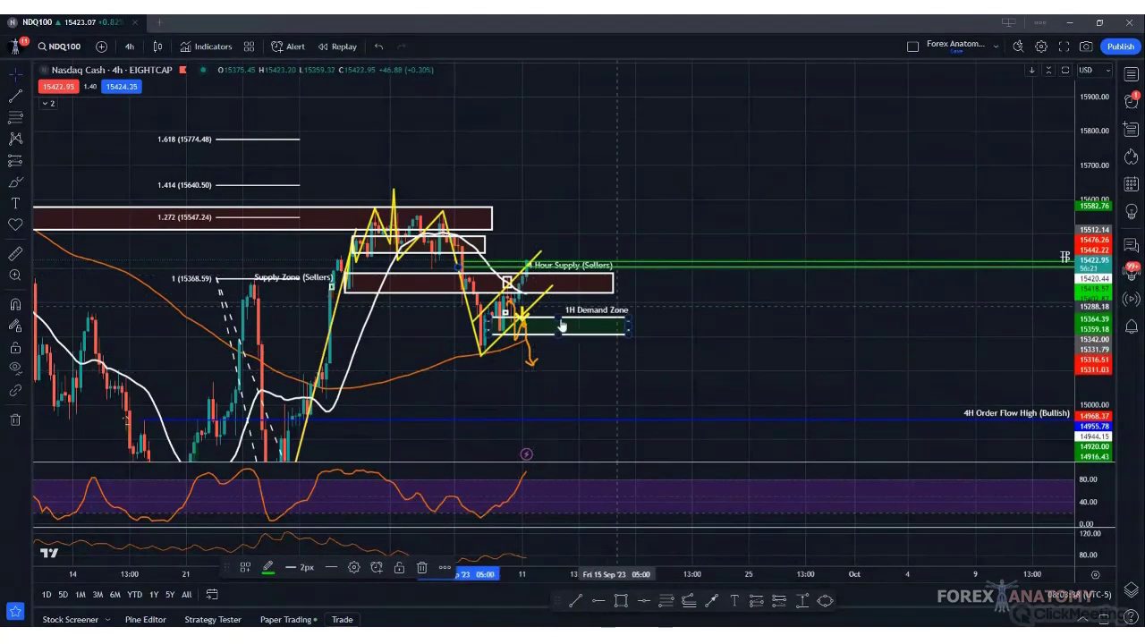
click(128, 49)
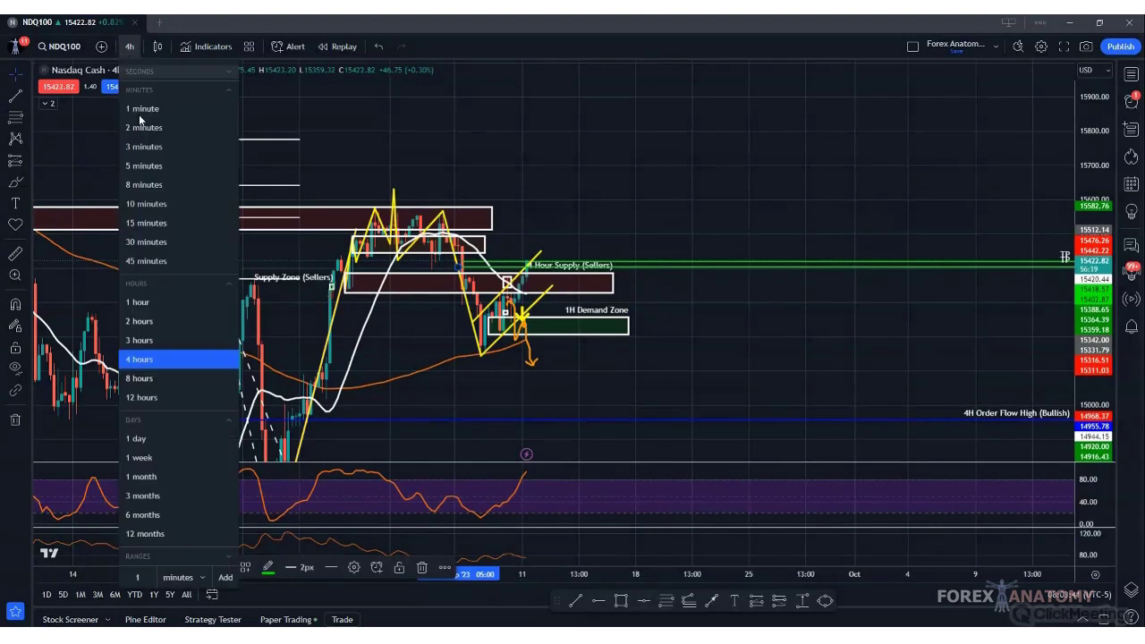
click(149, 303)
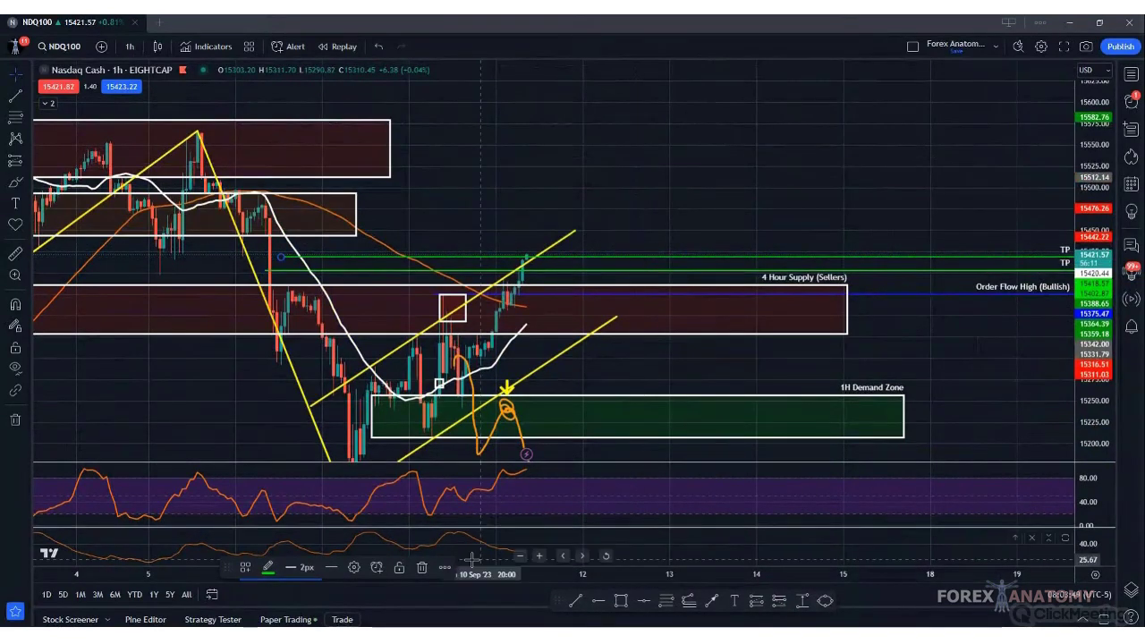
click(422, 567)
click(575, 270)
click(422, 568)
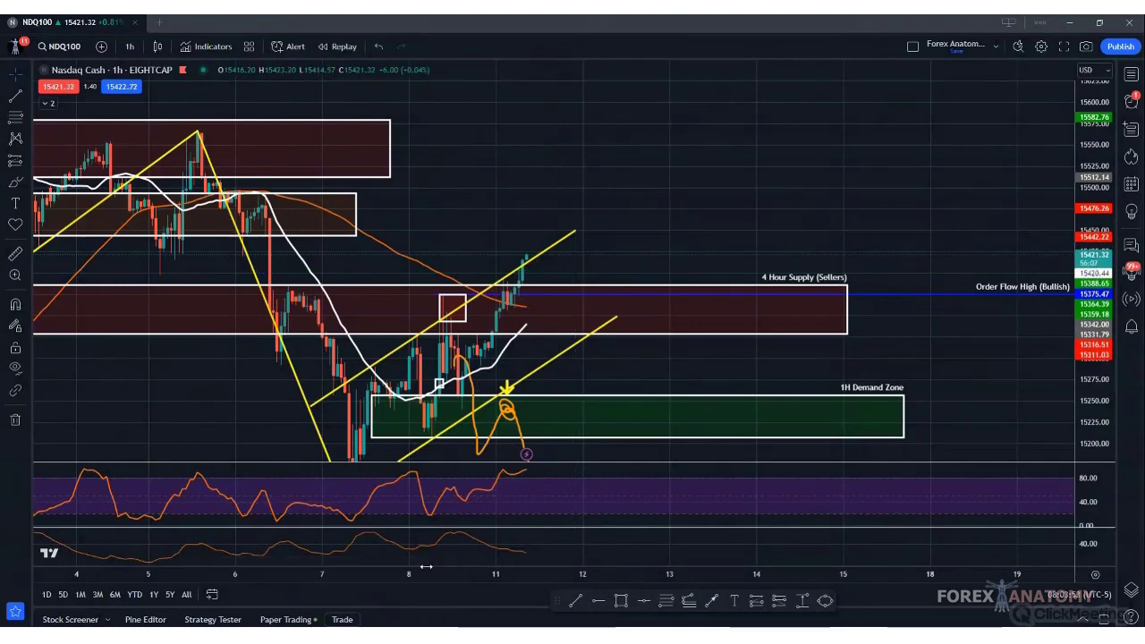
drag(238, 408, 315, 258)
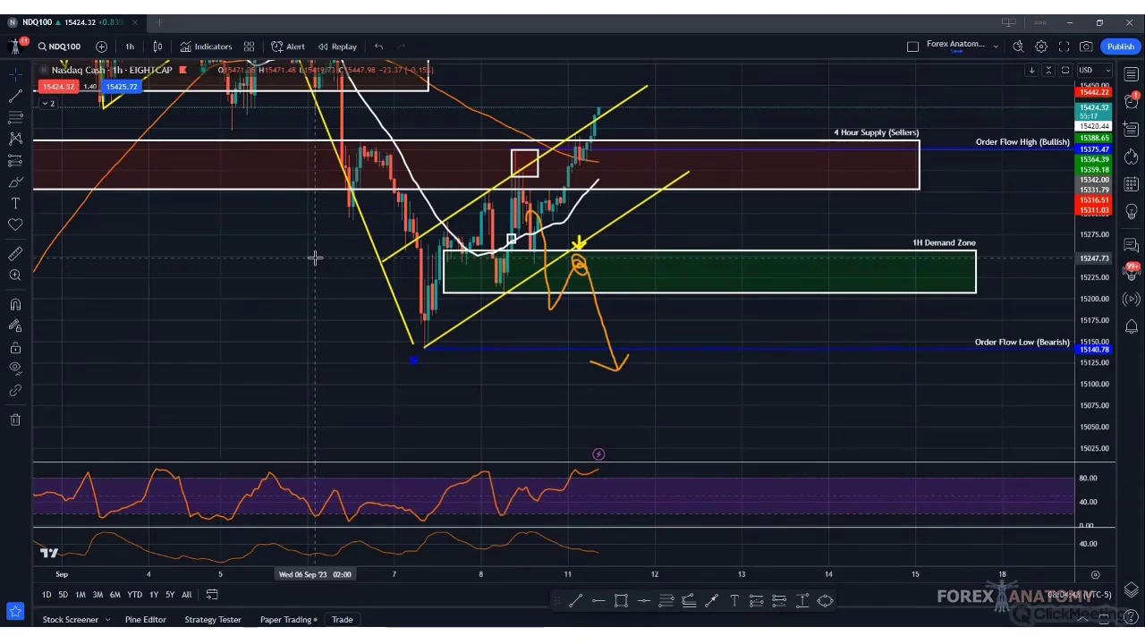
- Switch the chart to USDJPY and rescale it around the 1H Supply Zone and 15 Min Demand Zone
click(55, 42)
key(BackSpace)
text(USDJPY)
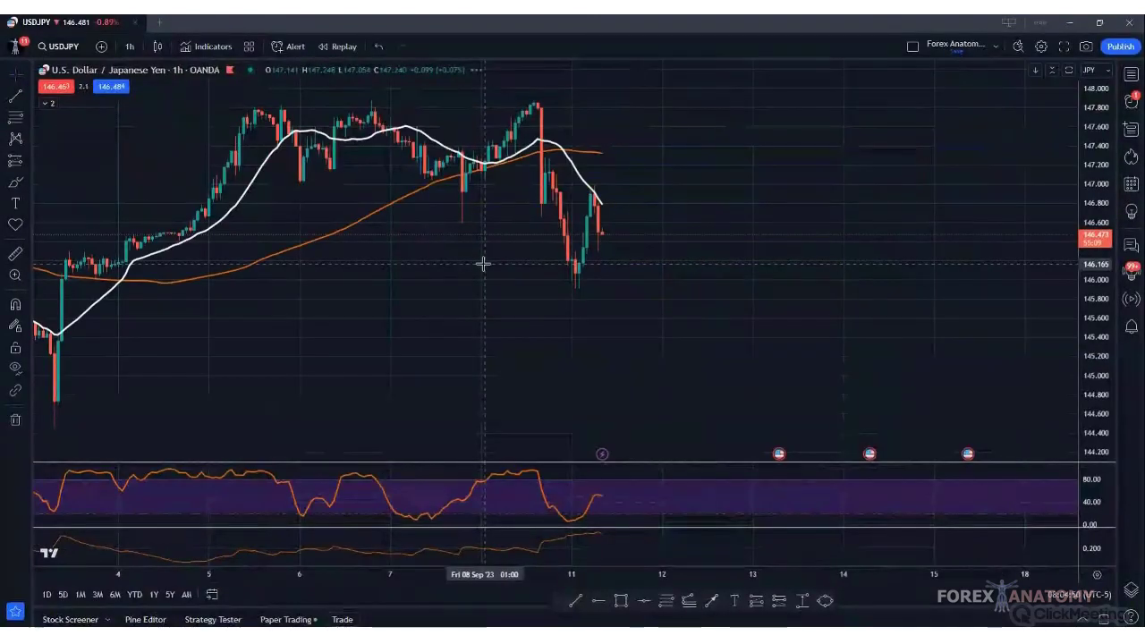
key(alt+h)
drag(1092, 152, 1092, 192)
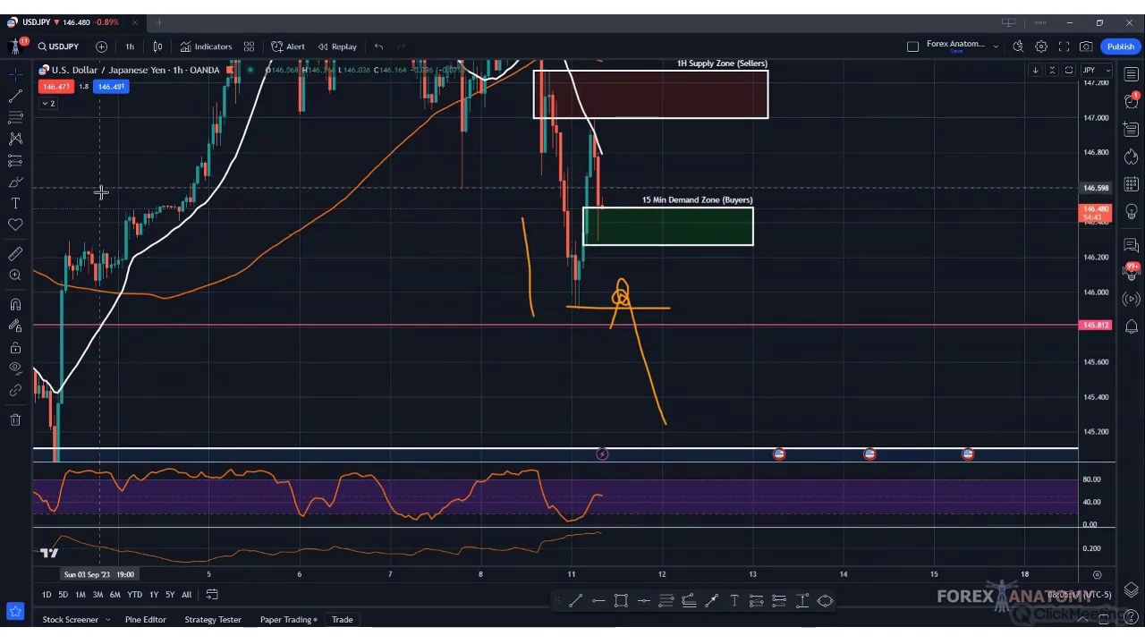
- Load the OANDA AUDUSD chart and rescale it around the Inefficiency box and the 1H Supply Zone
click(65, 47)
text(AUDUSD)
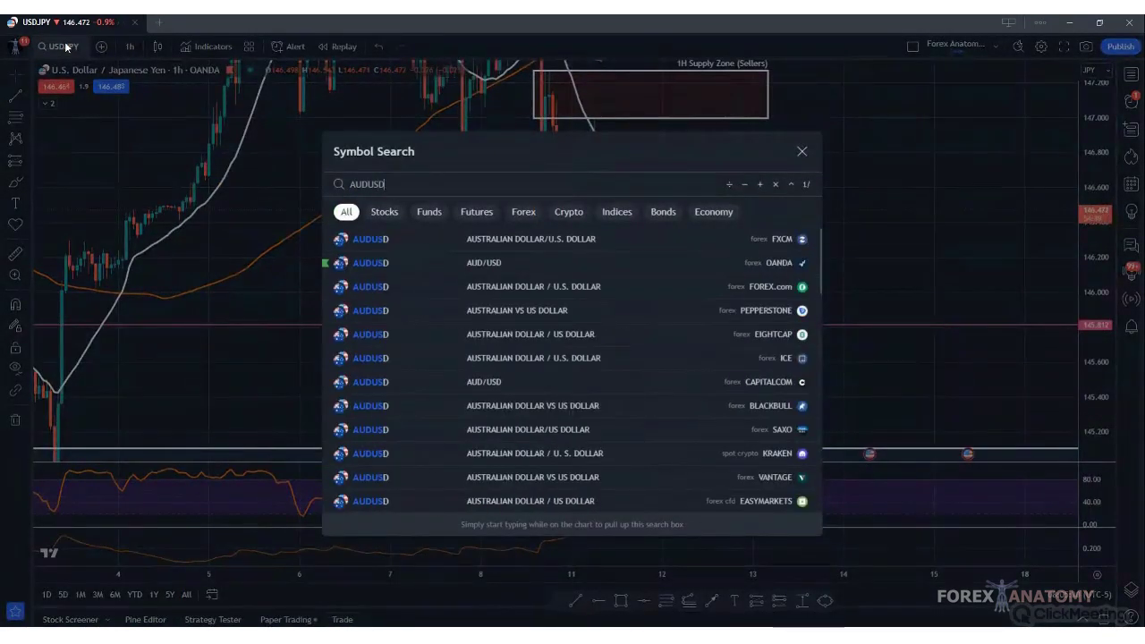
click(459, 262)
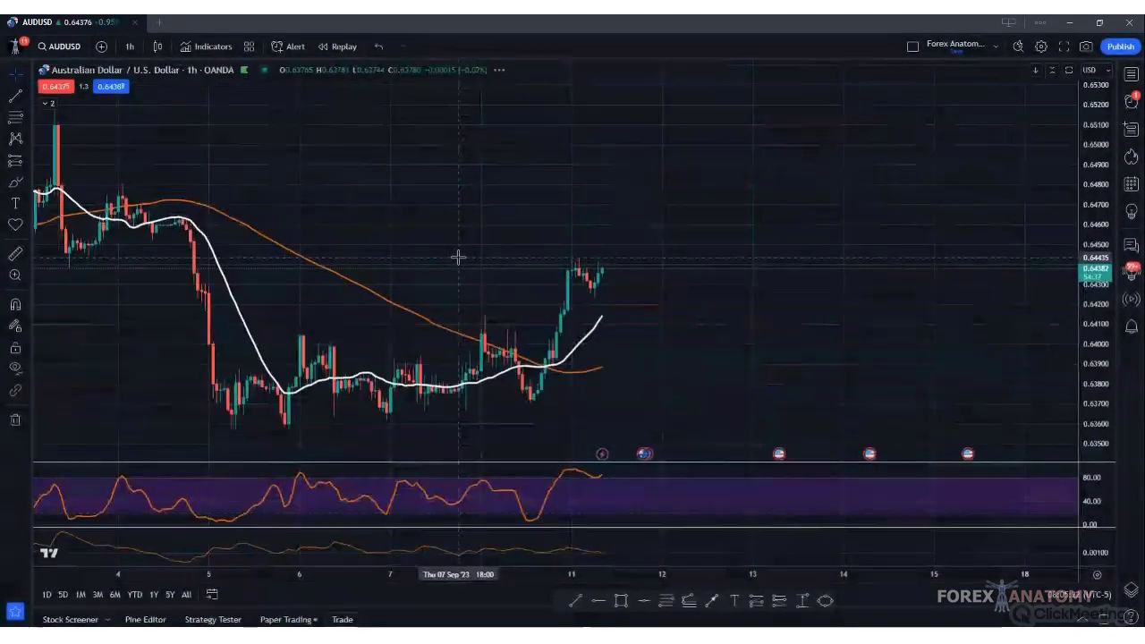
drag(1093, 260, 1092, 179)
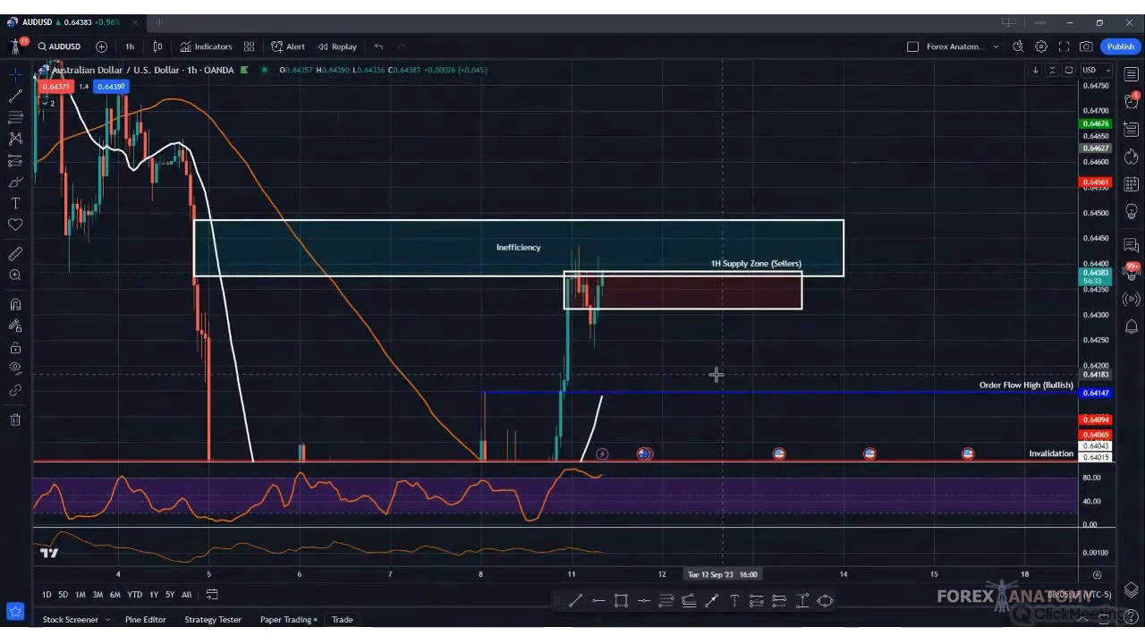
drag(1094, 331, 1093, 268)
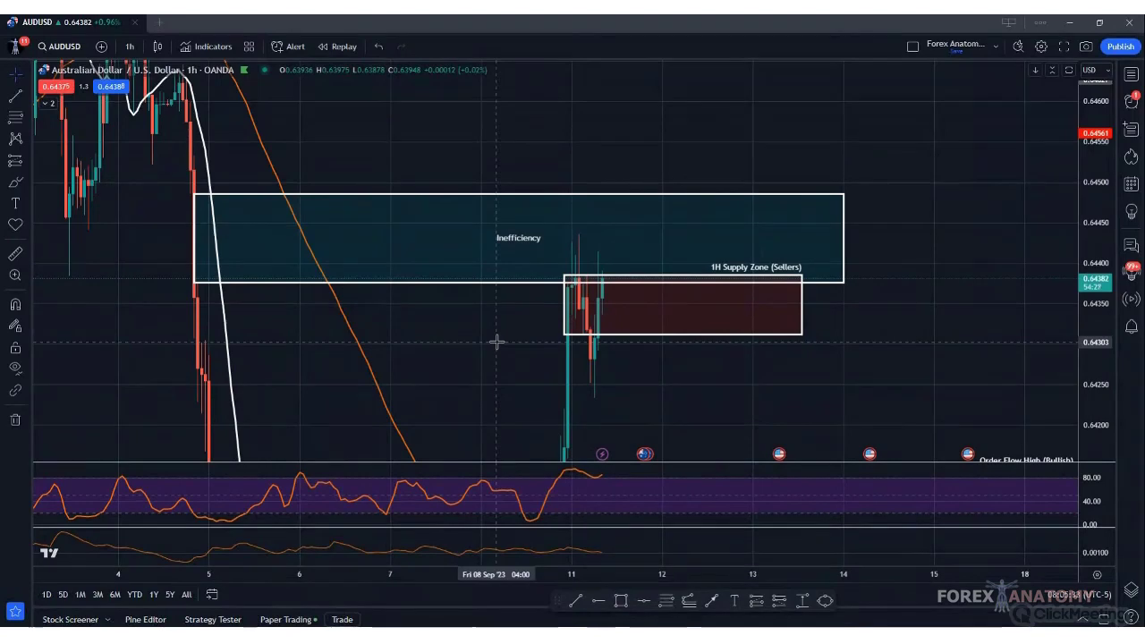
- Load the OANDA NZDUSD chart and rescale it around the Break Entry line and the 1H Supply Zone
click(65, 46)
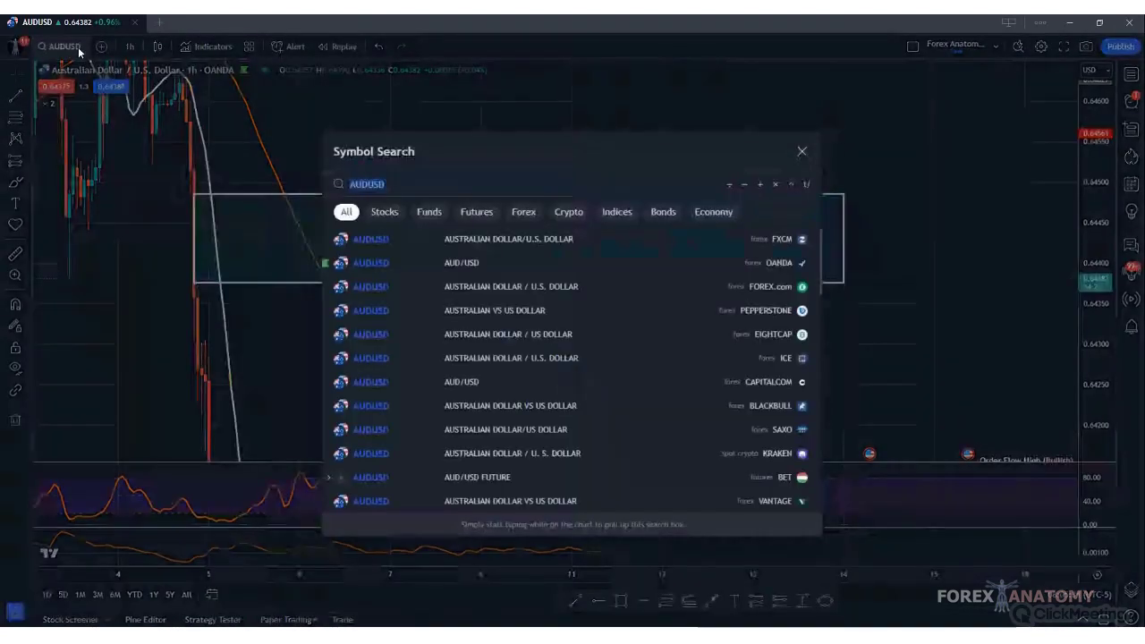
text(NZDUS)
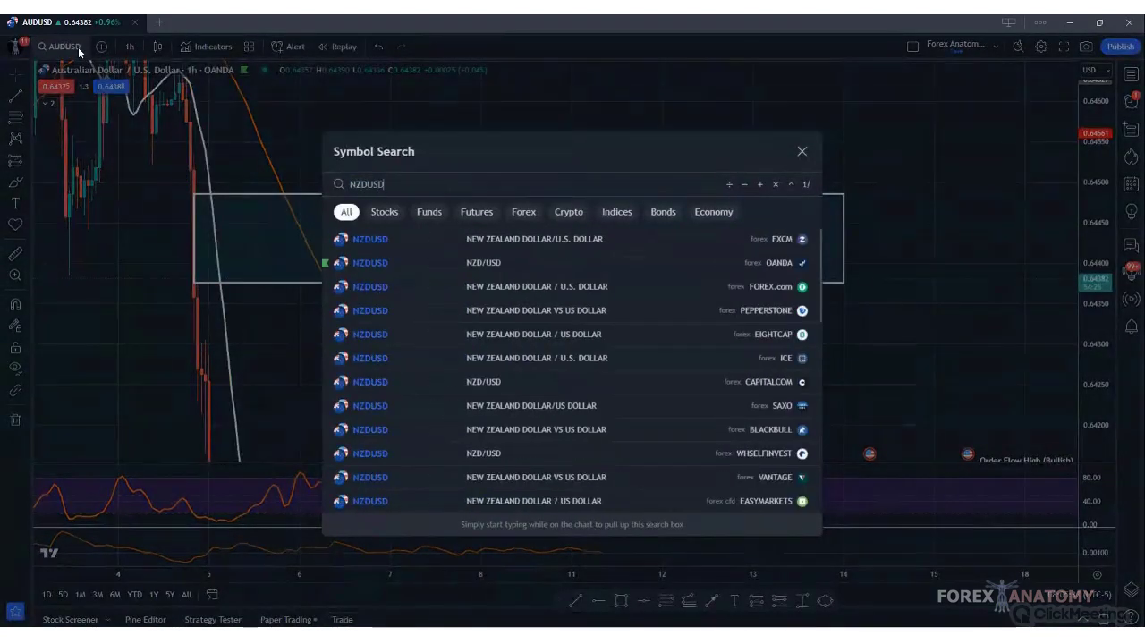
click(451, 257)
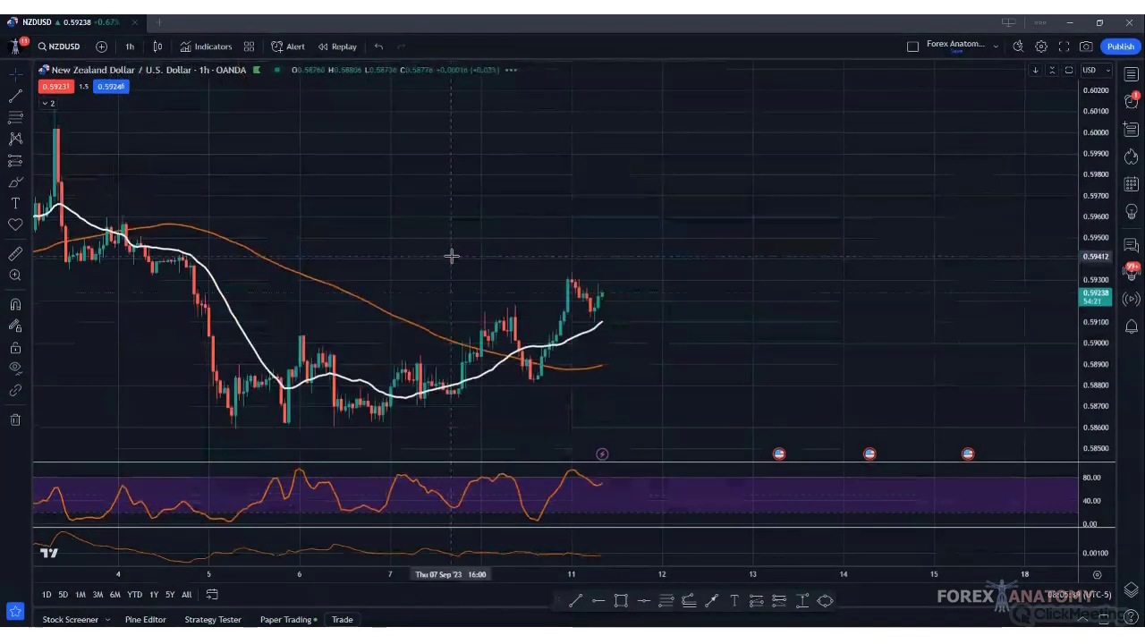
drag(1094, 391, 1058, 107)
drag(464, 354, 394, 190)
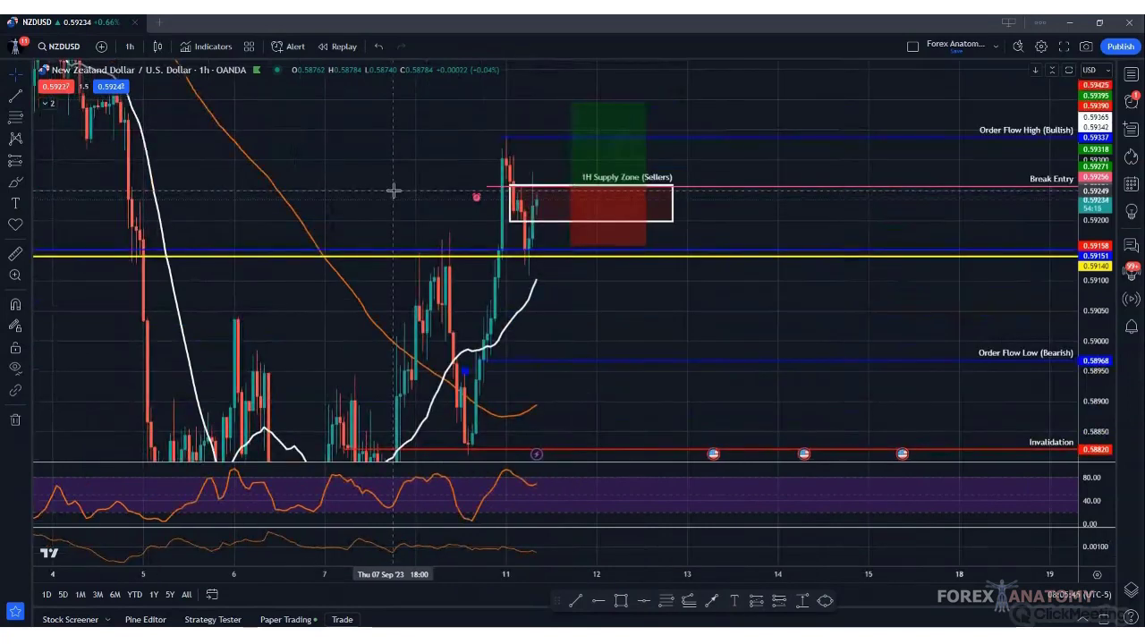